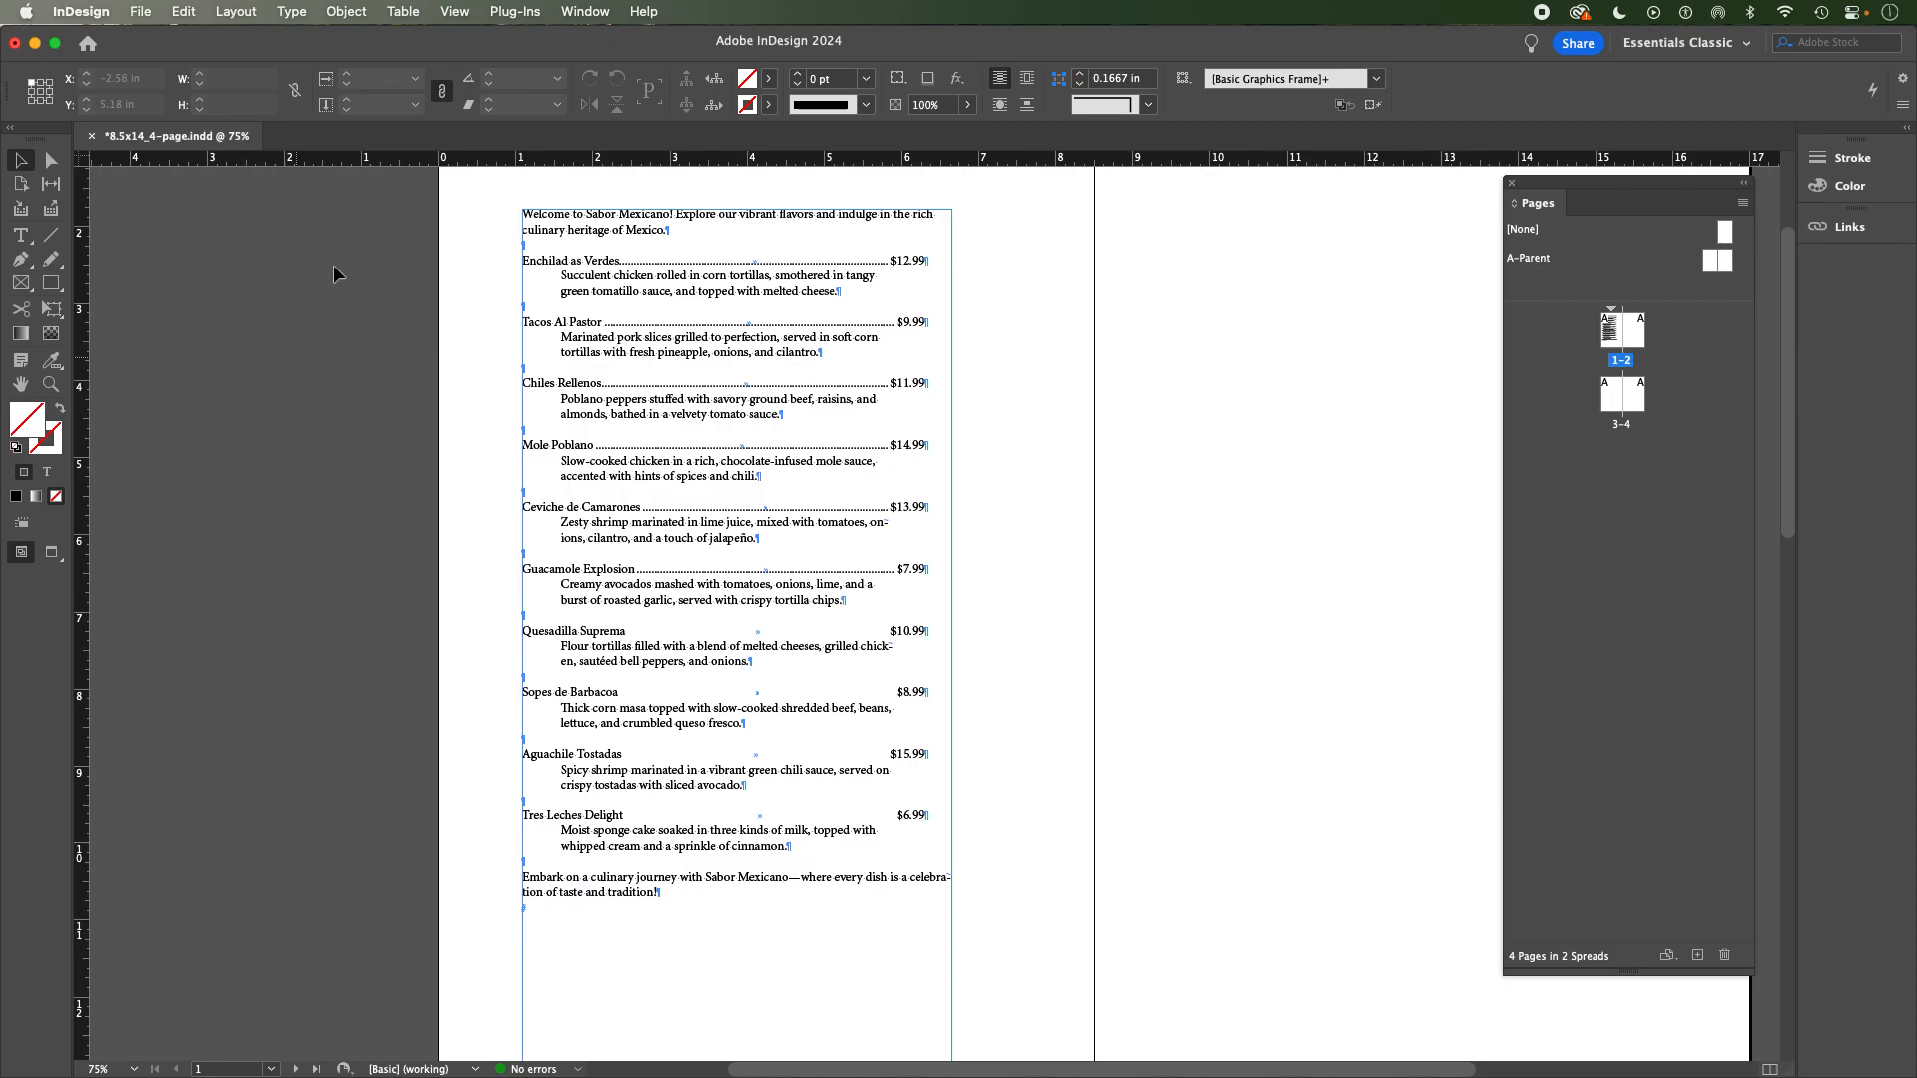
Delete the blank paragraph between the welcome text and the Enchilad as Verdes entry.
left_click_drag(443, 190, 1076, 544)
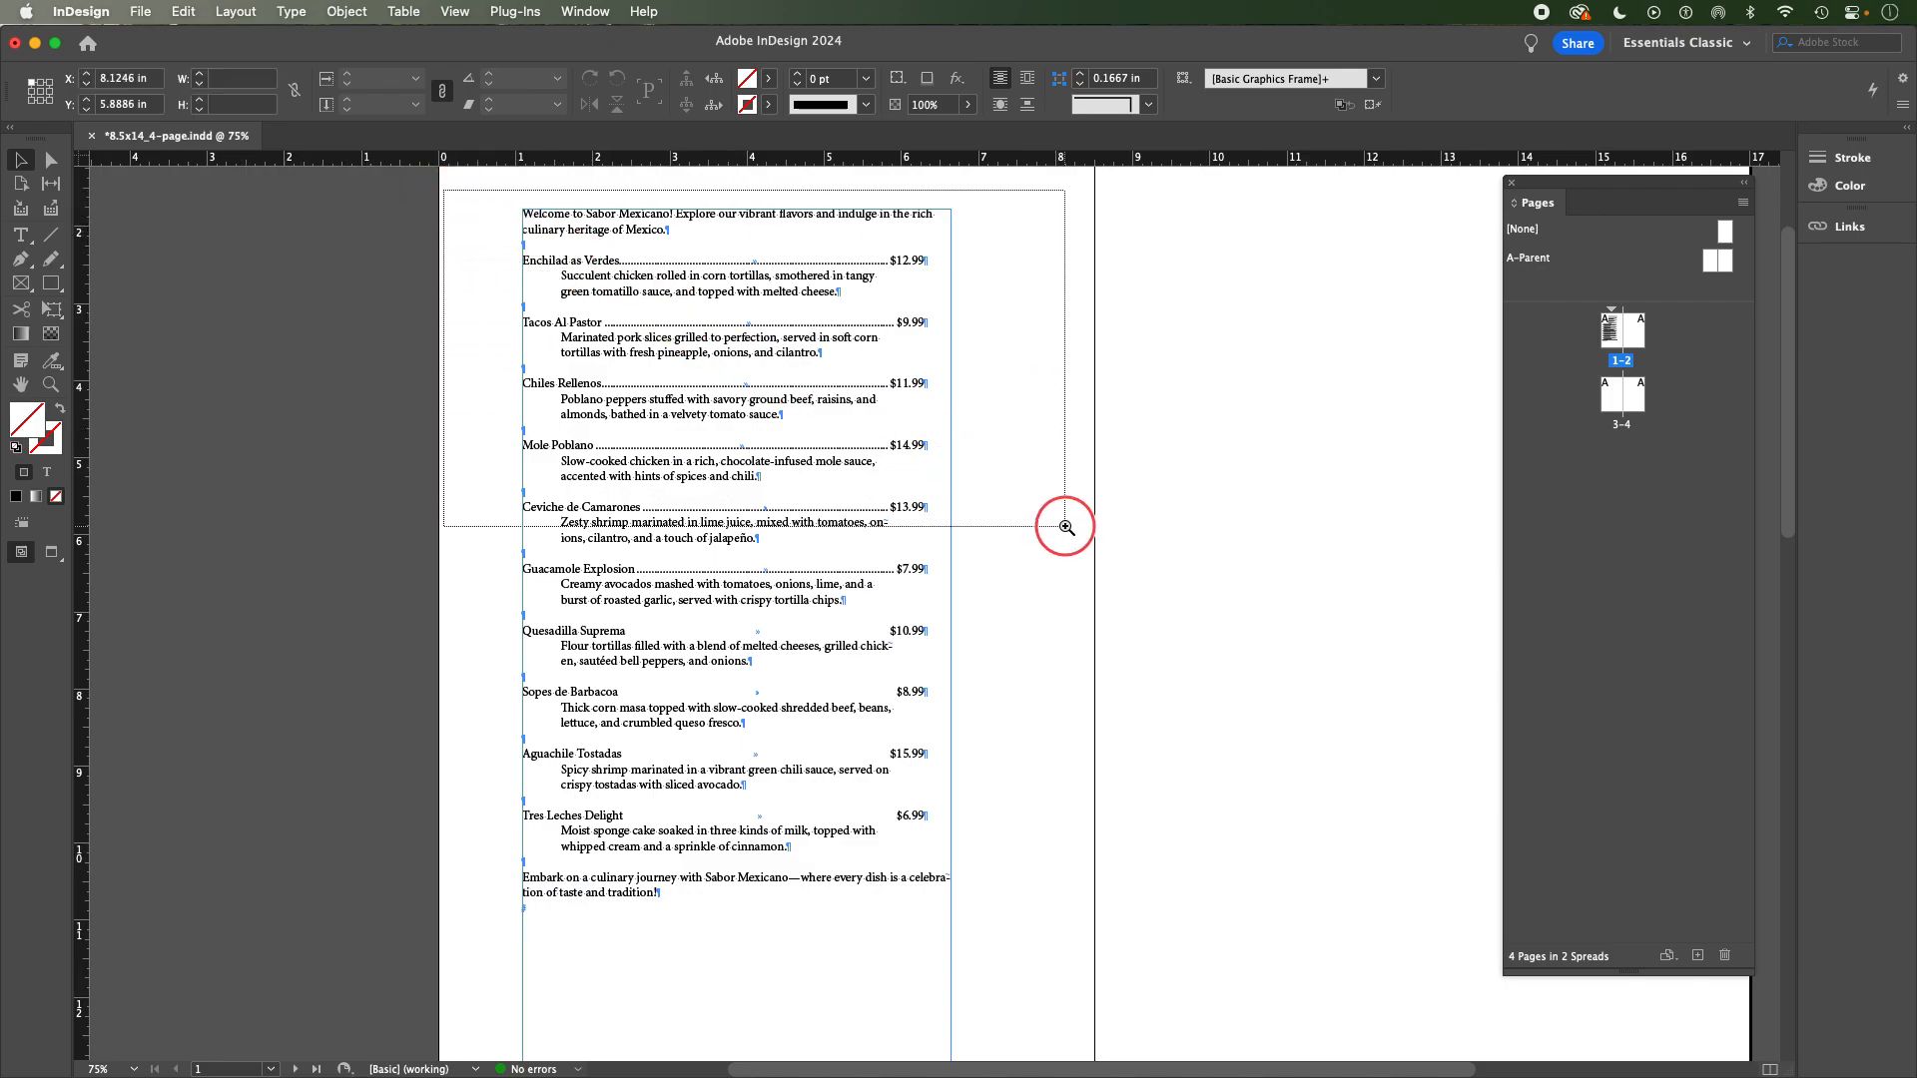
left_click(873, 524, "alt")
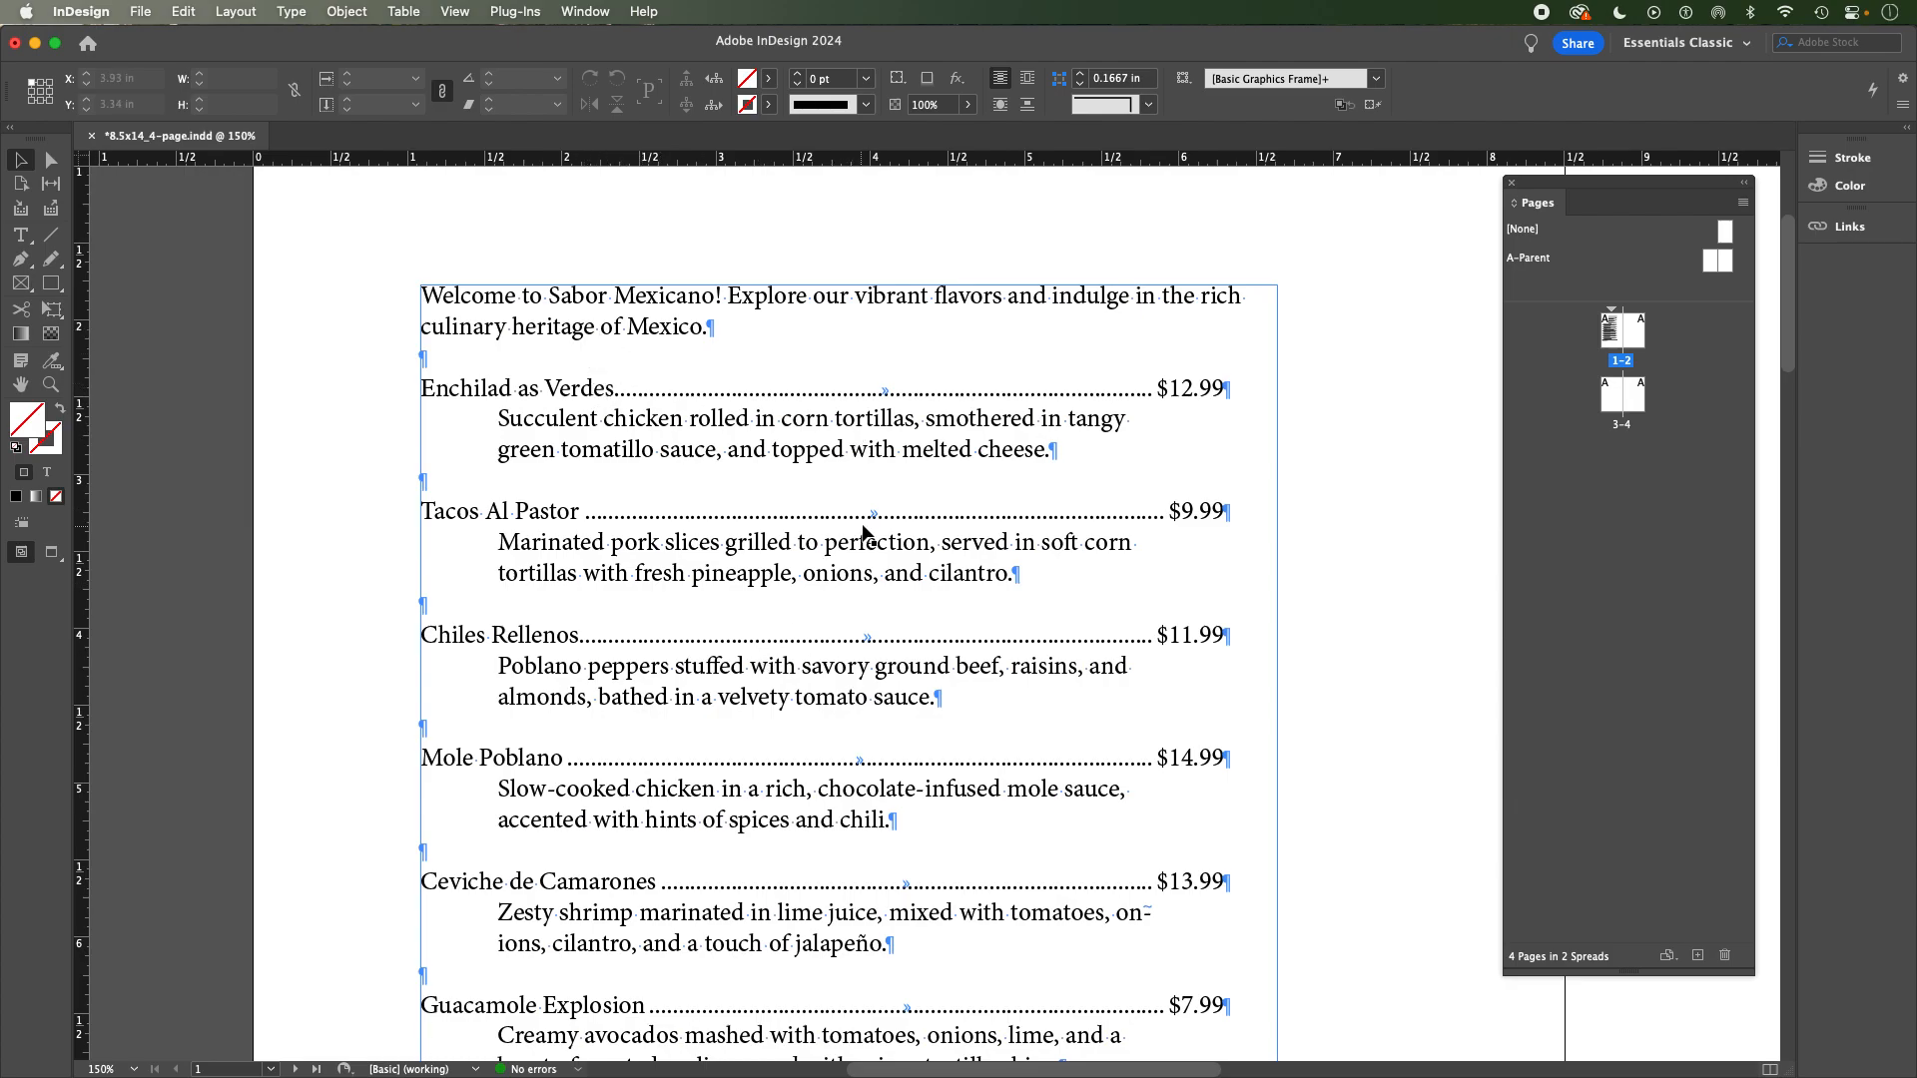
double_click(440, 357)
left_click(440, 358)
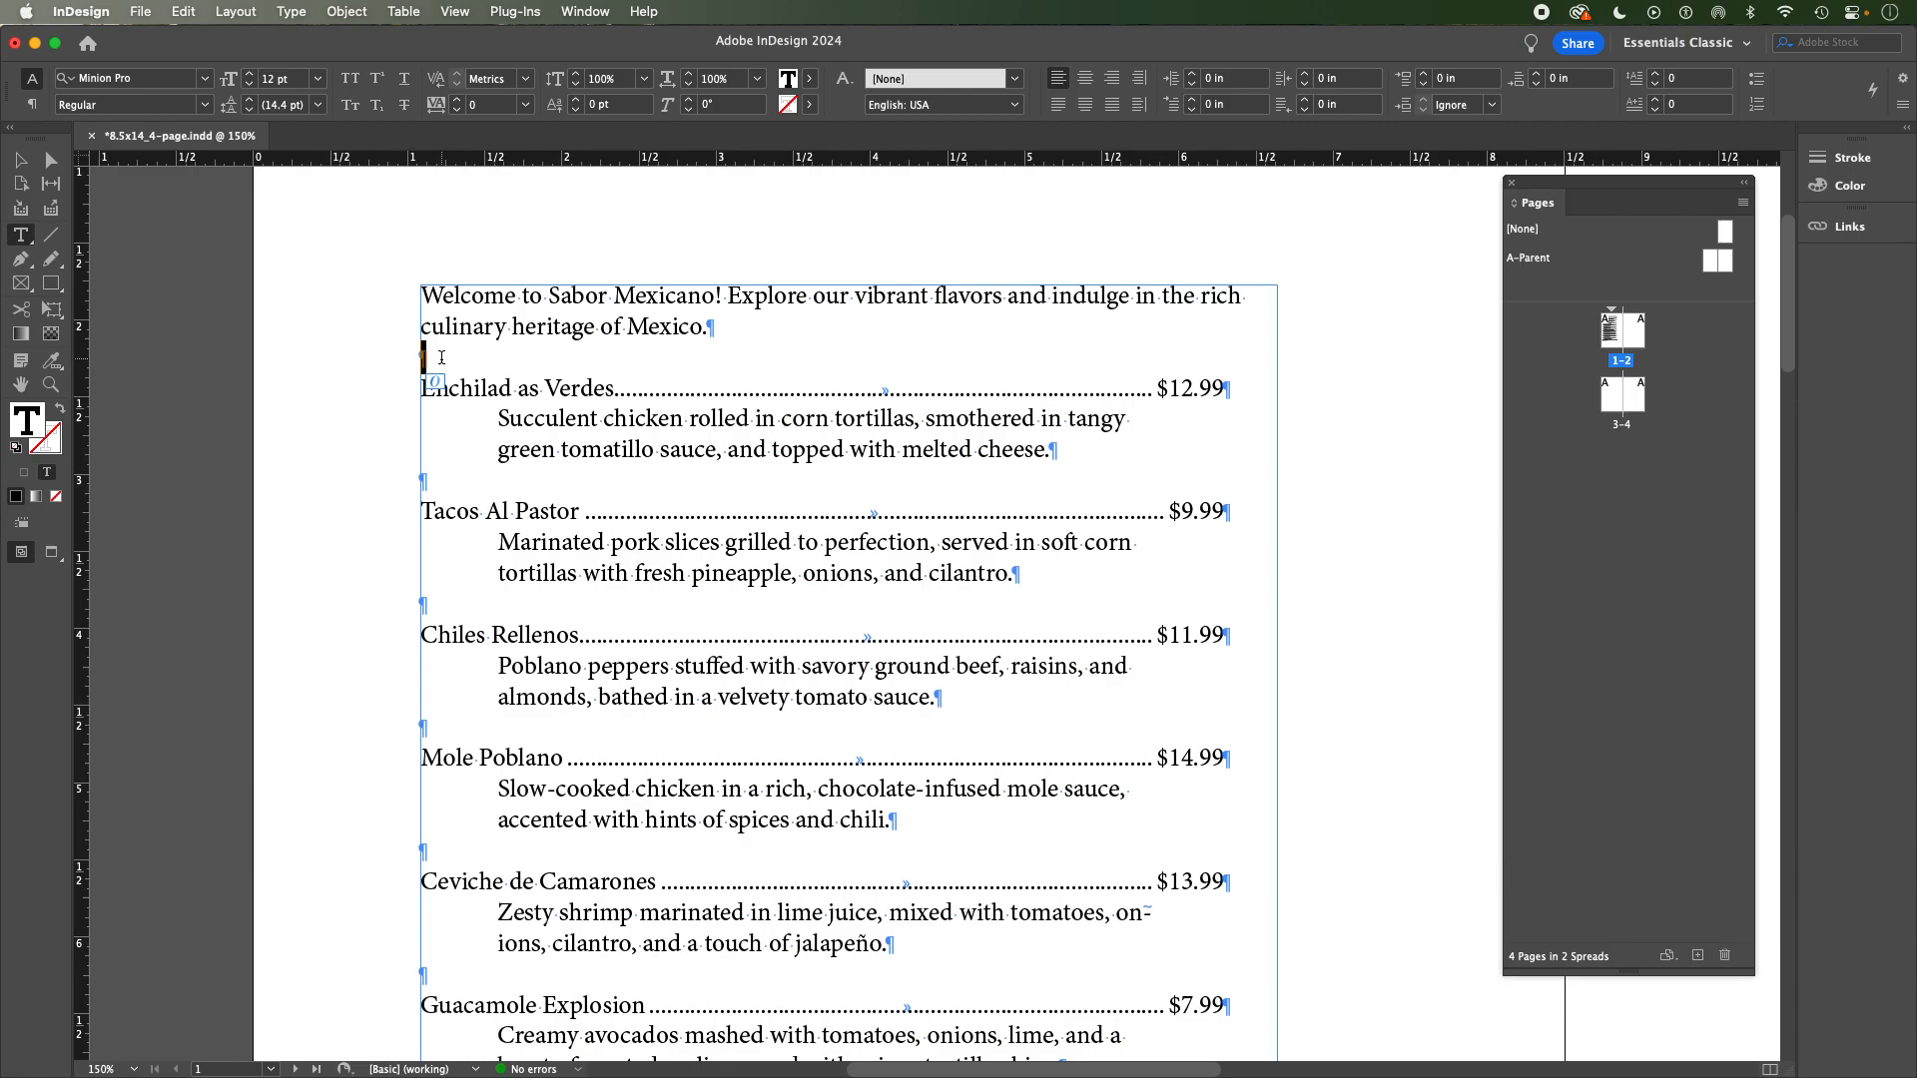
left_click(437, 355)
left_click_drag(421, 357, 437, 355)
key("BackSpace")
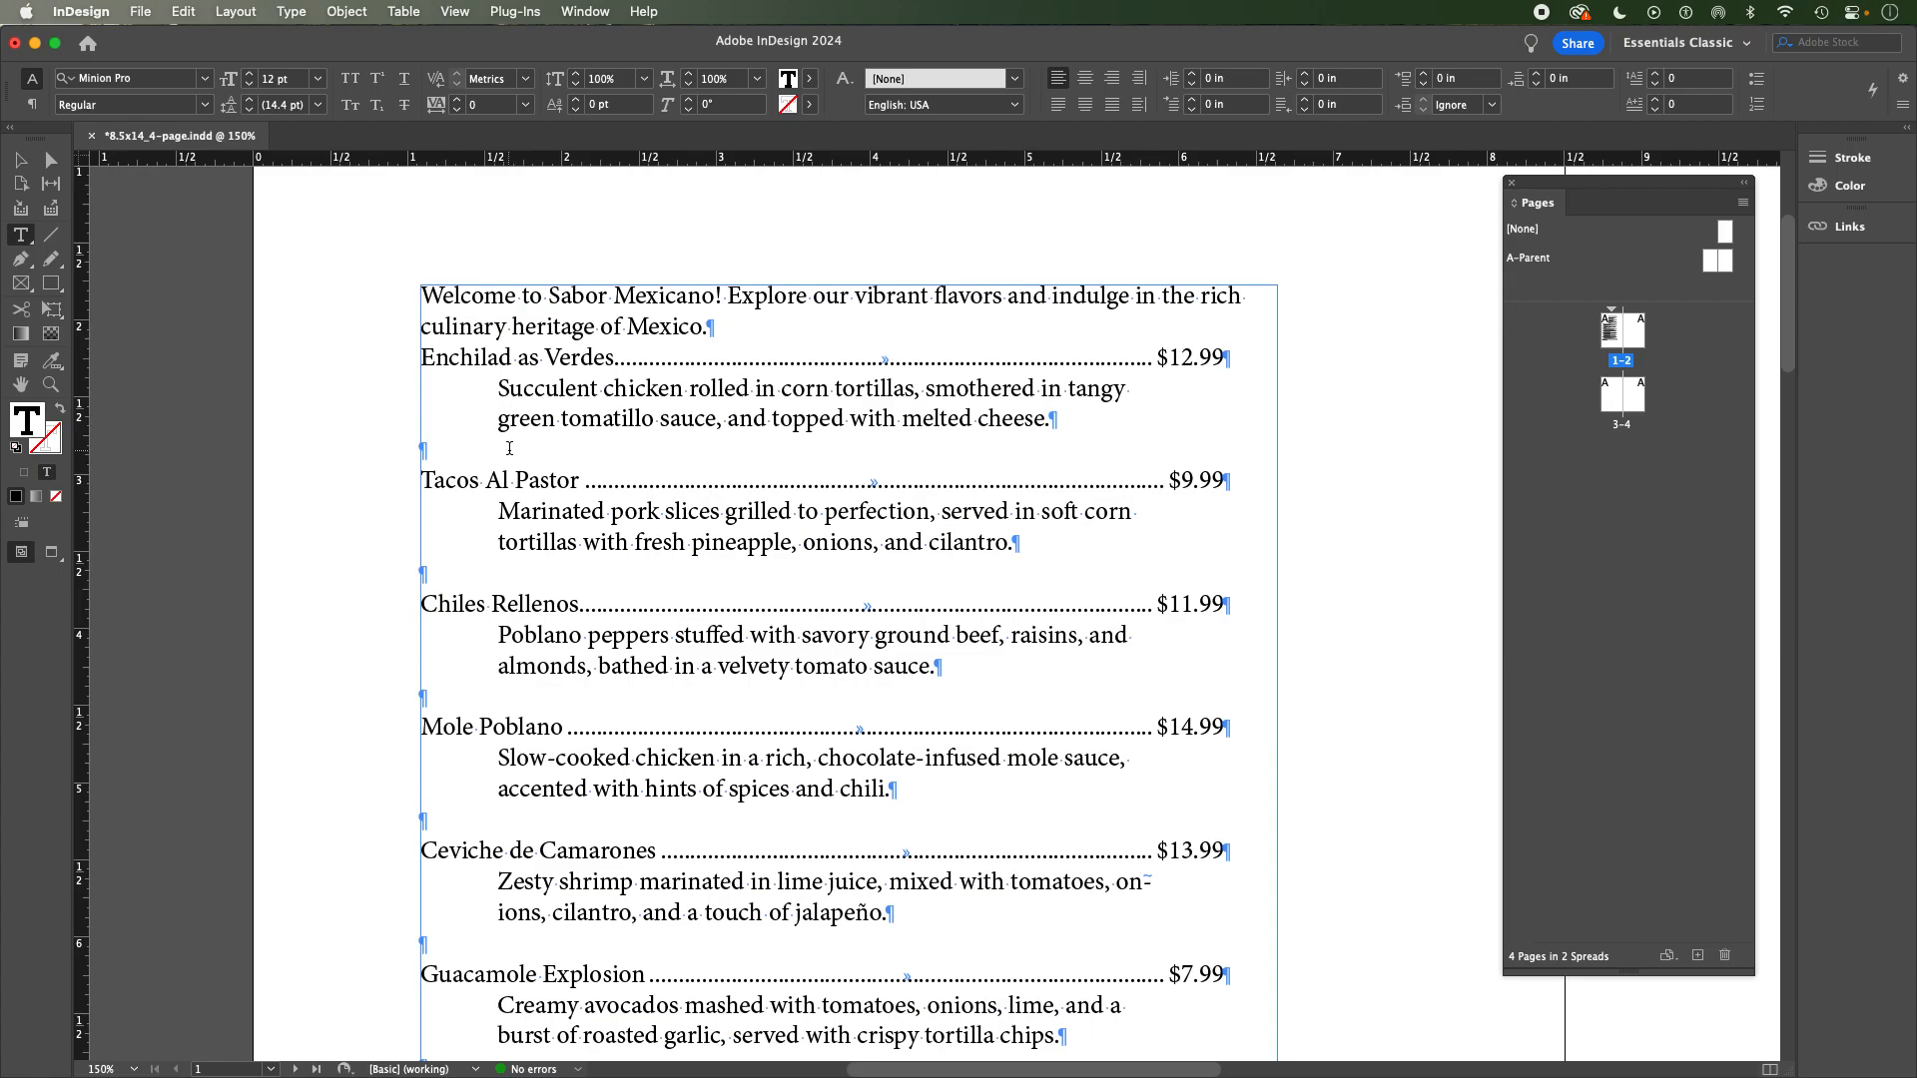
Delete the blank paragraphs above the Tacos Al Pastor, Chiles Rellenos, Mole Poblano and Ceviche de Camarones entries.
left_click(413, 447)
left_click(414, 450)
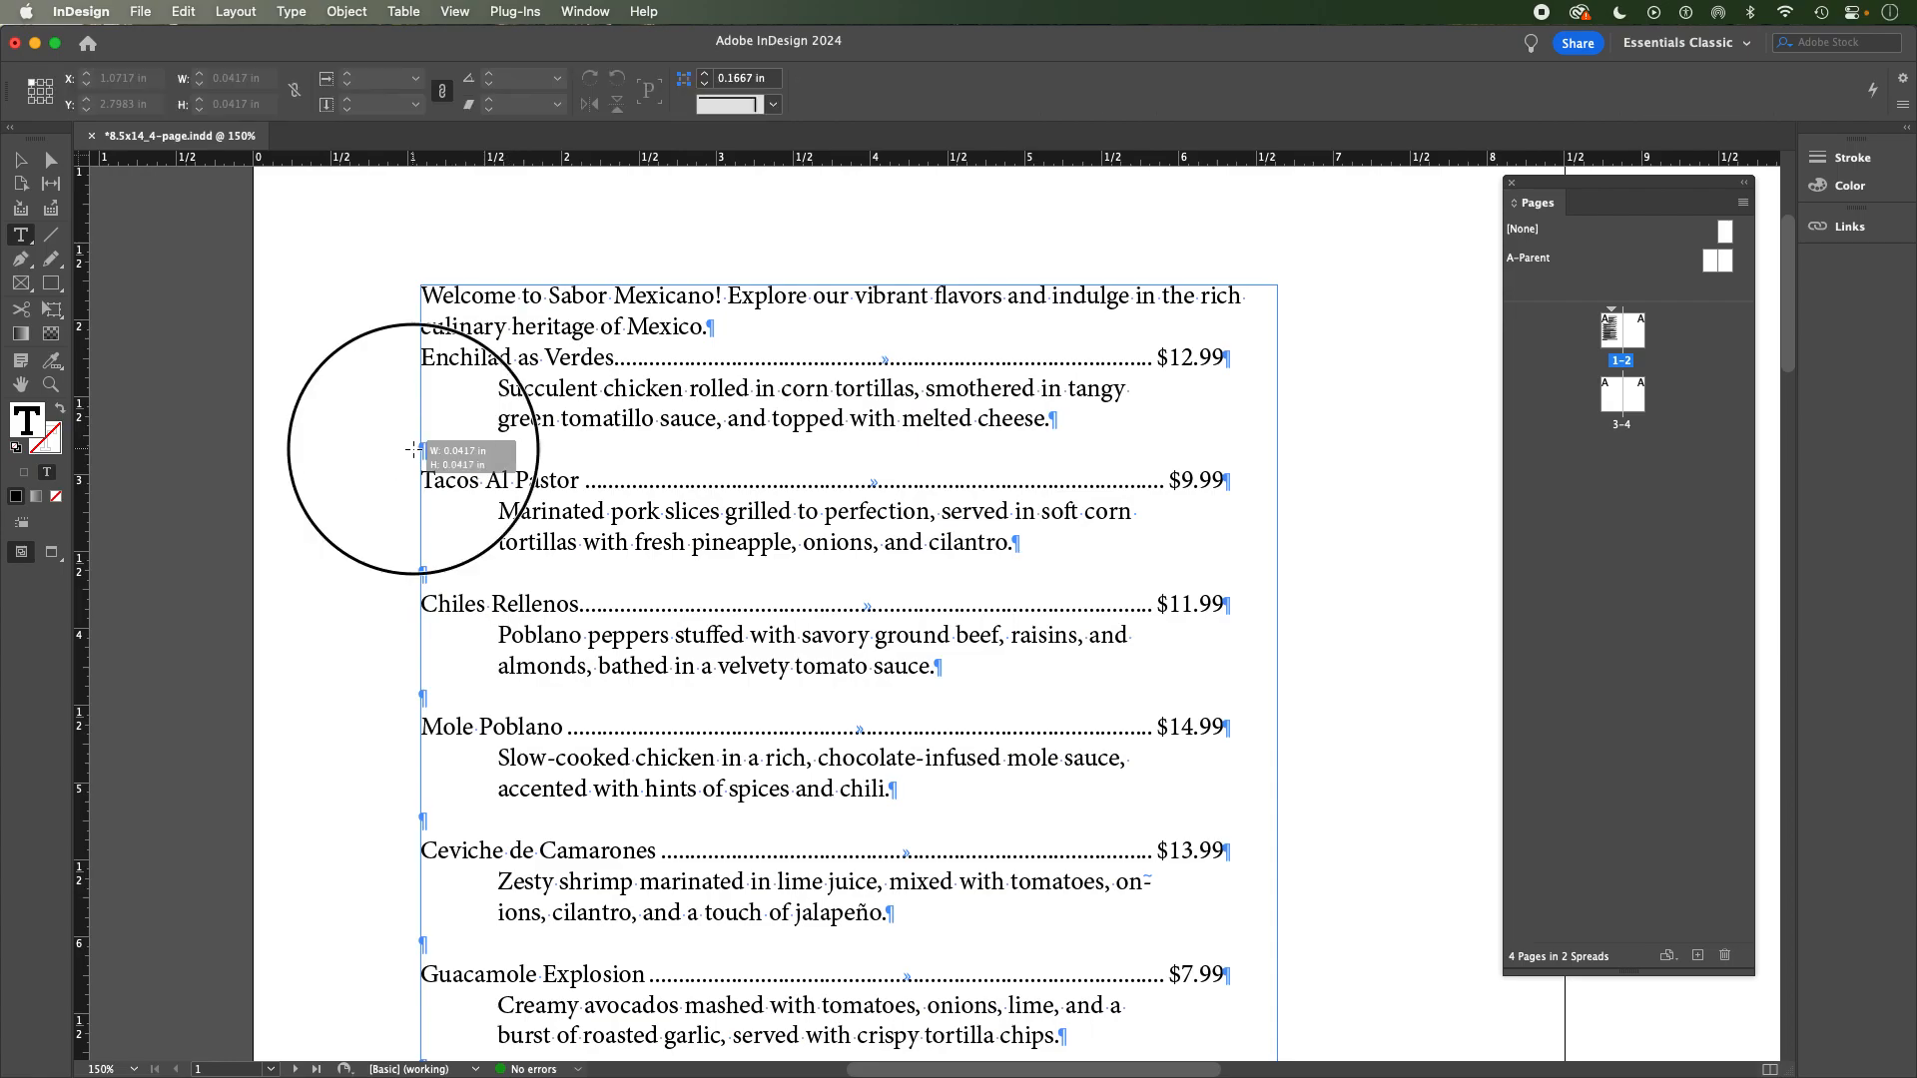
left_click(430, 449)
double_click(455, 448)
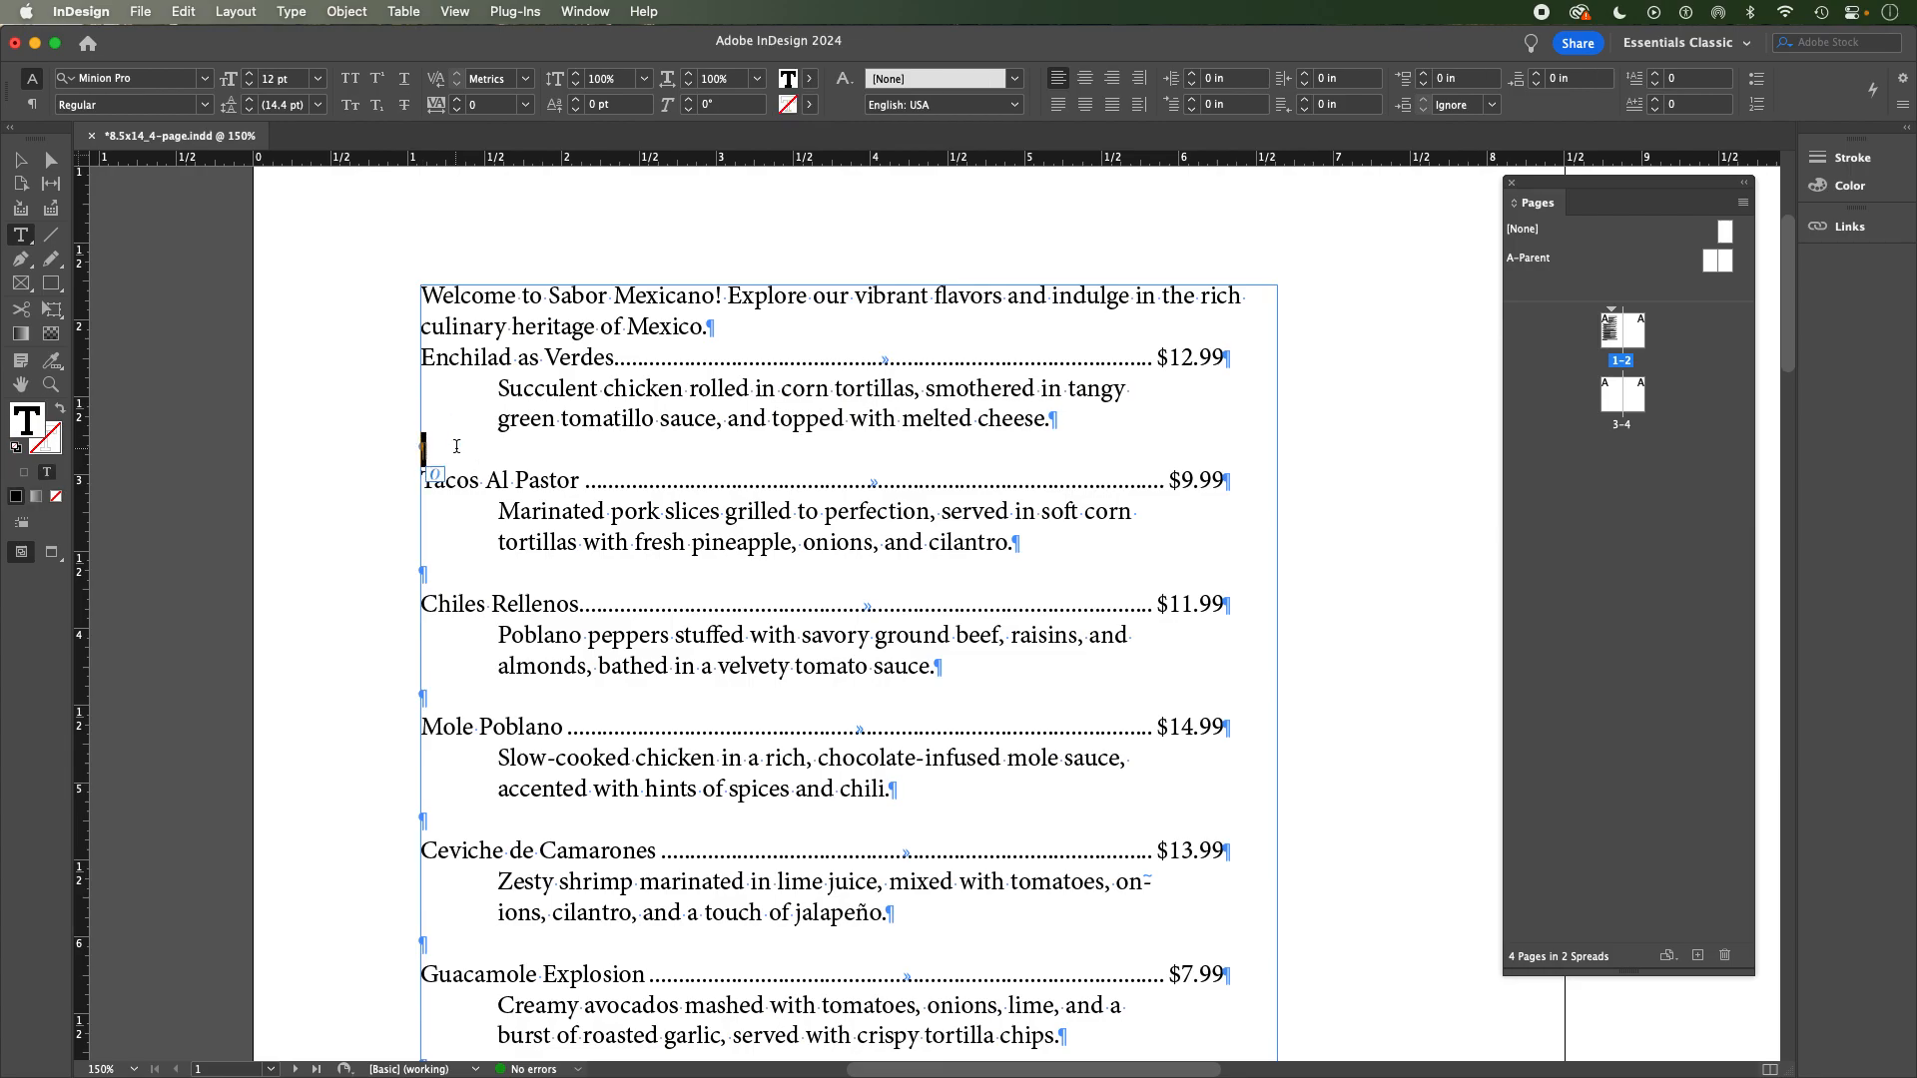
key("BackSpace")
left_click(445, 542)
key("BackSpace")
left_click(429, 635)
key("BackSpace")
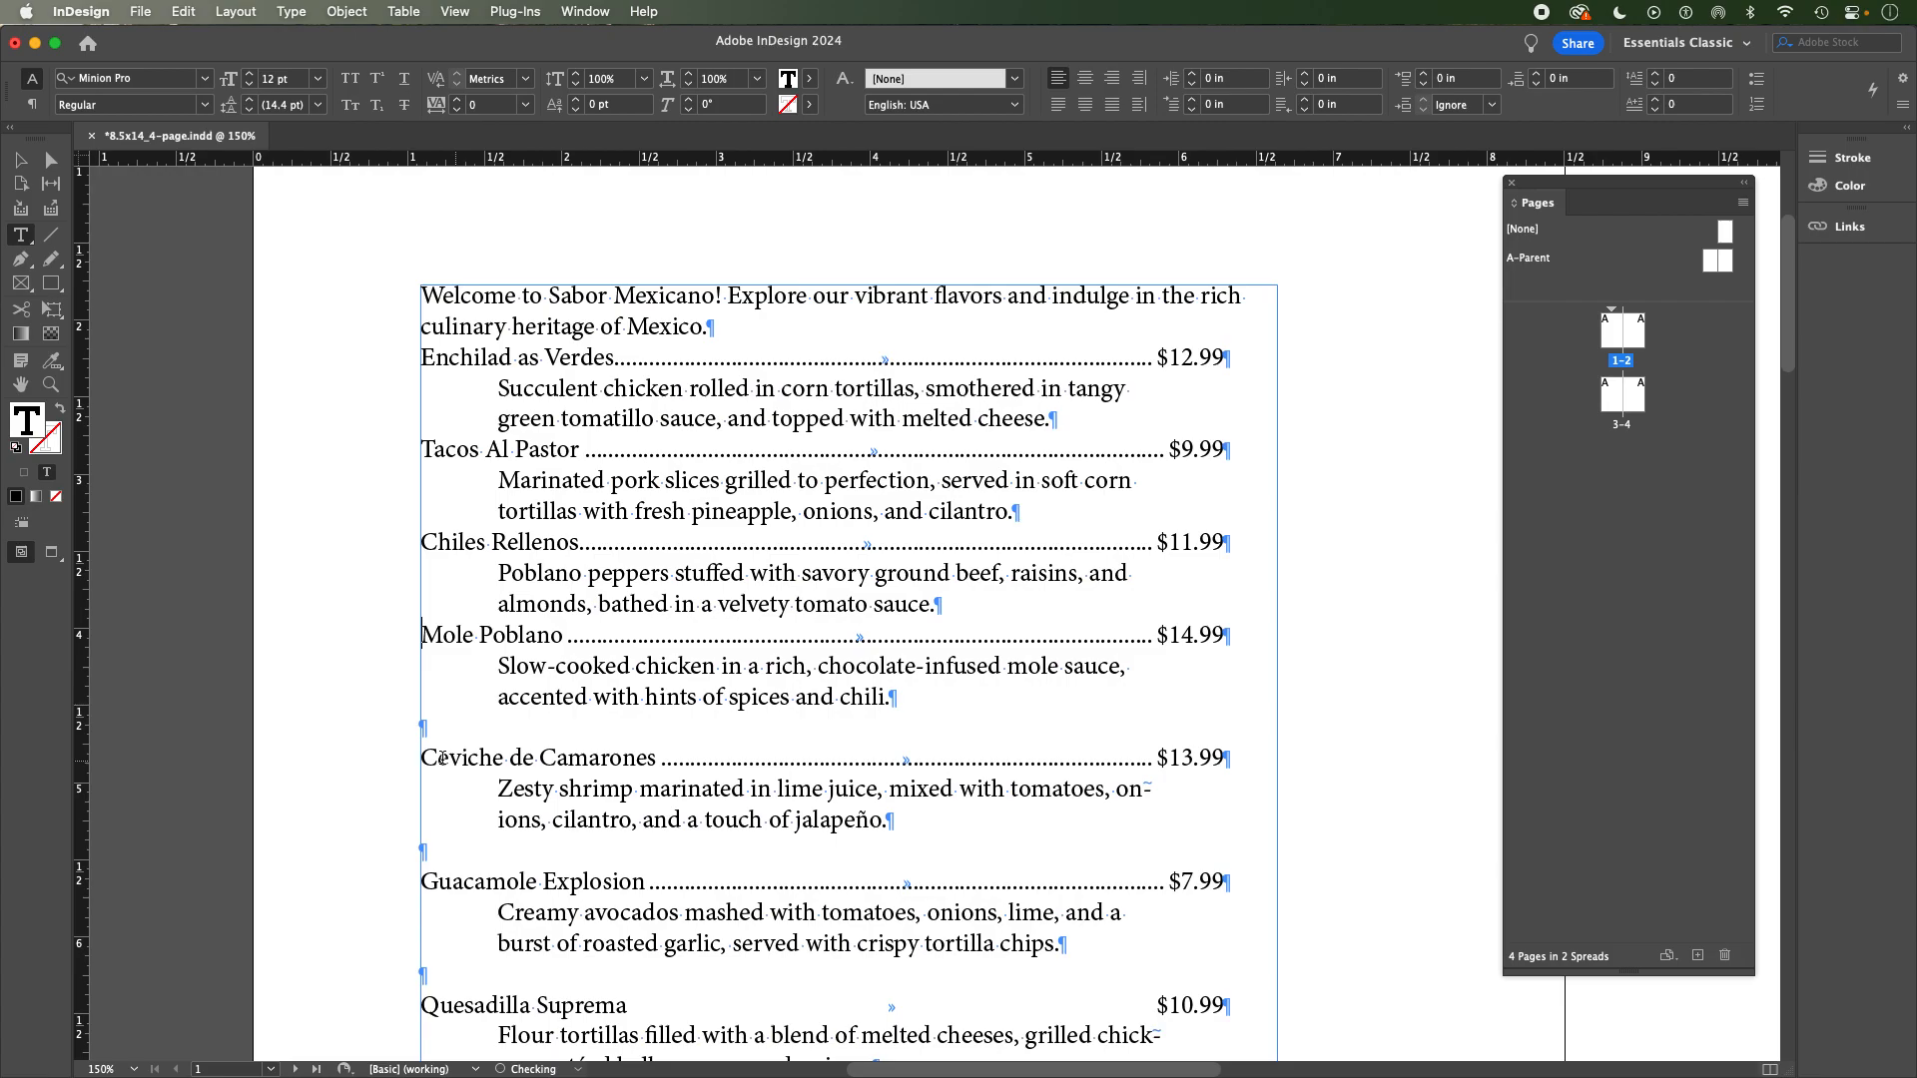
left_click(427, 729)
key("BackSpace")
Delete the blank paragraphs above the Guacamole Explosion, Quesadilla Suprema and Sopes de Barbacoa entries.
scroll(503, 681, "down", 3)
scroll(502, 681, "down", 2)
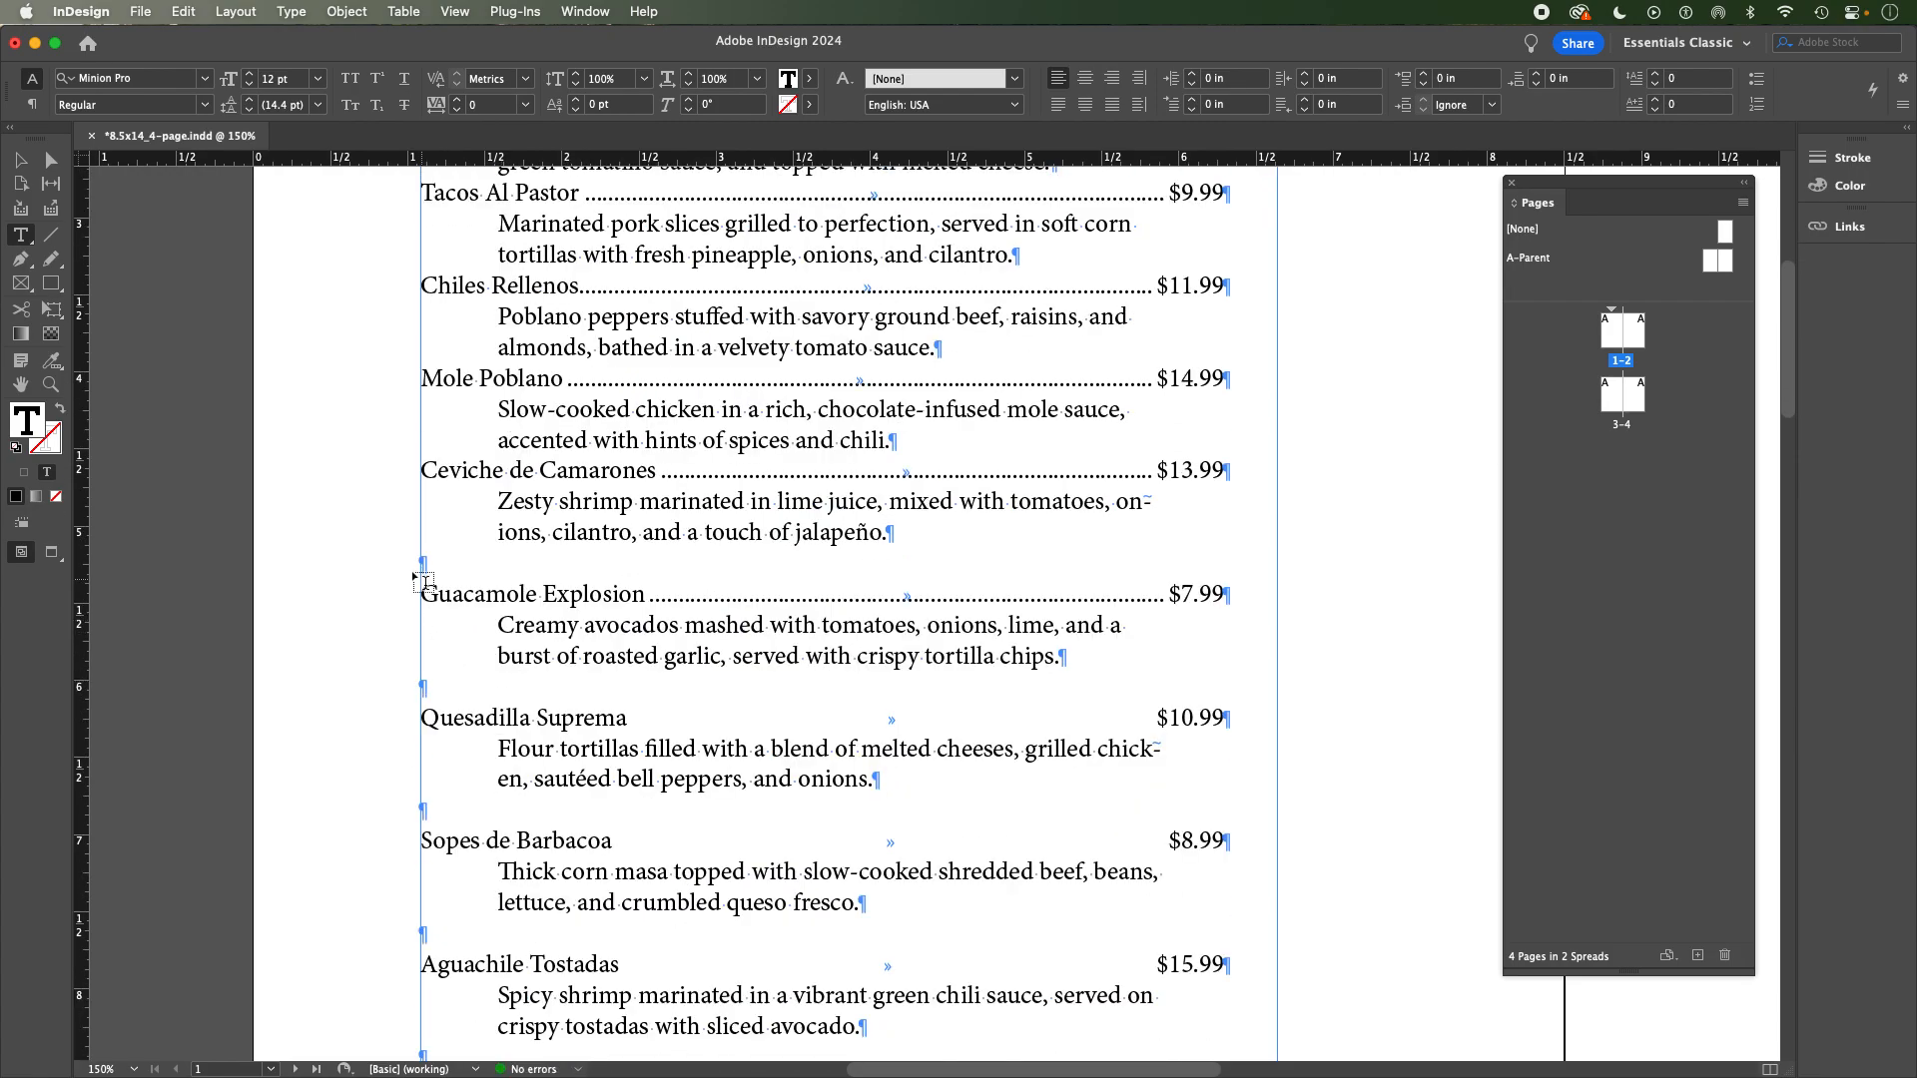
left_click(425, 565)
key("BackSpace")
left_click(429, 654)
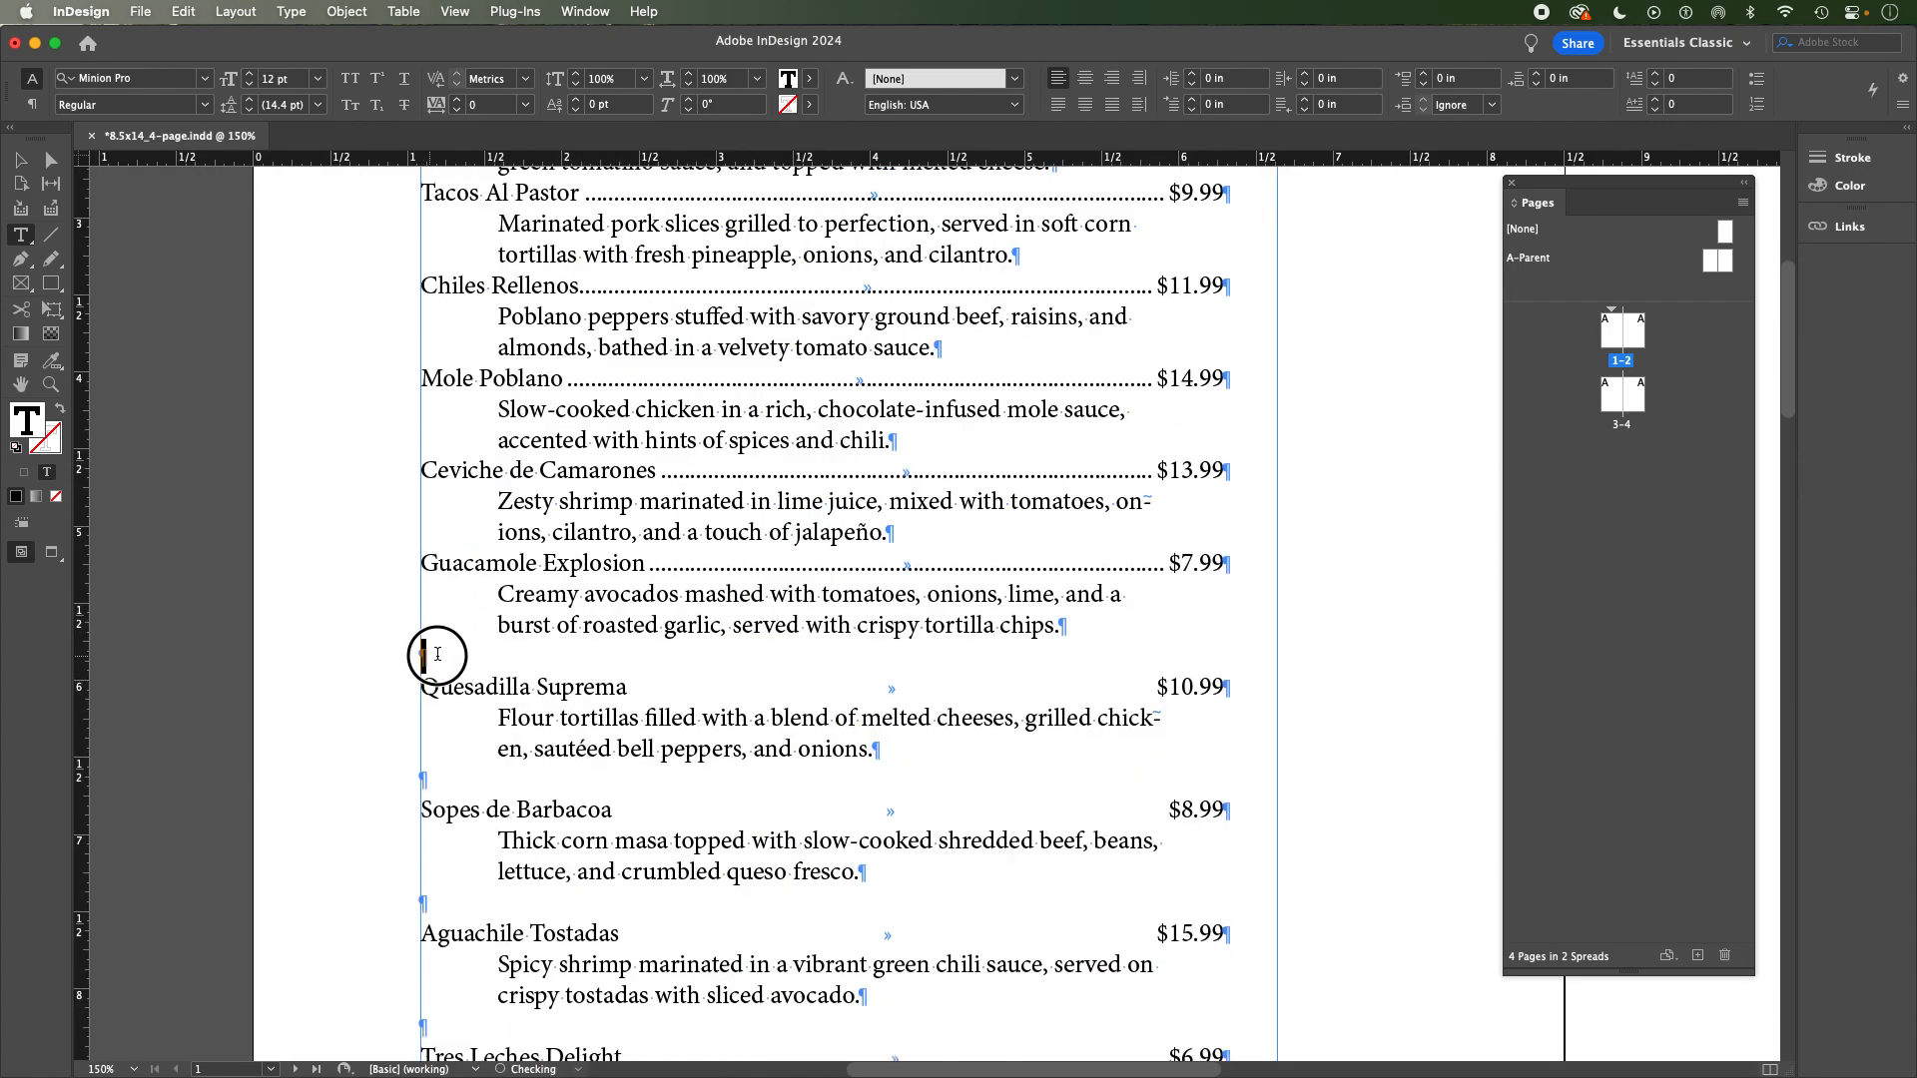
key("BackSpace")
left_click(444, 748)
key("BackSpace")
Delete the blank paragraphs above the Aguachile Tostadas and Tres Leches Delight entries and above the closing sentence.
scroll(444, 809, "down", 3)
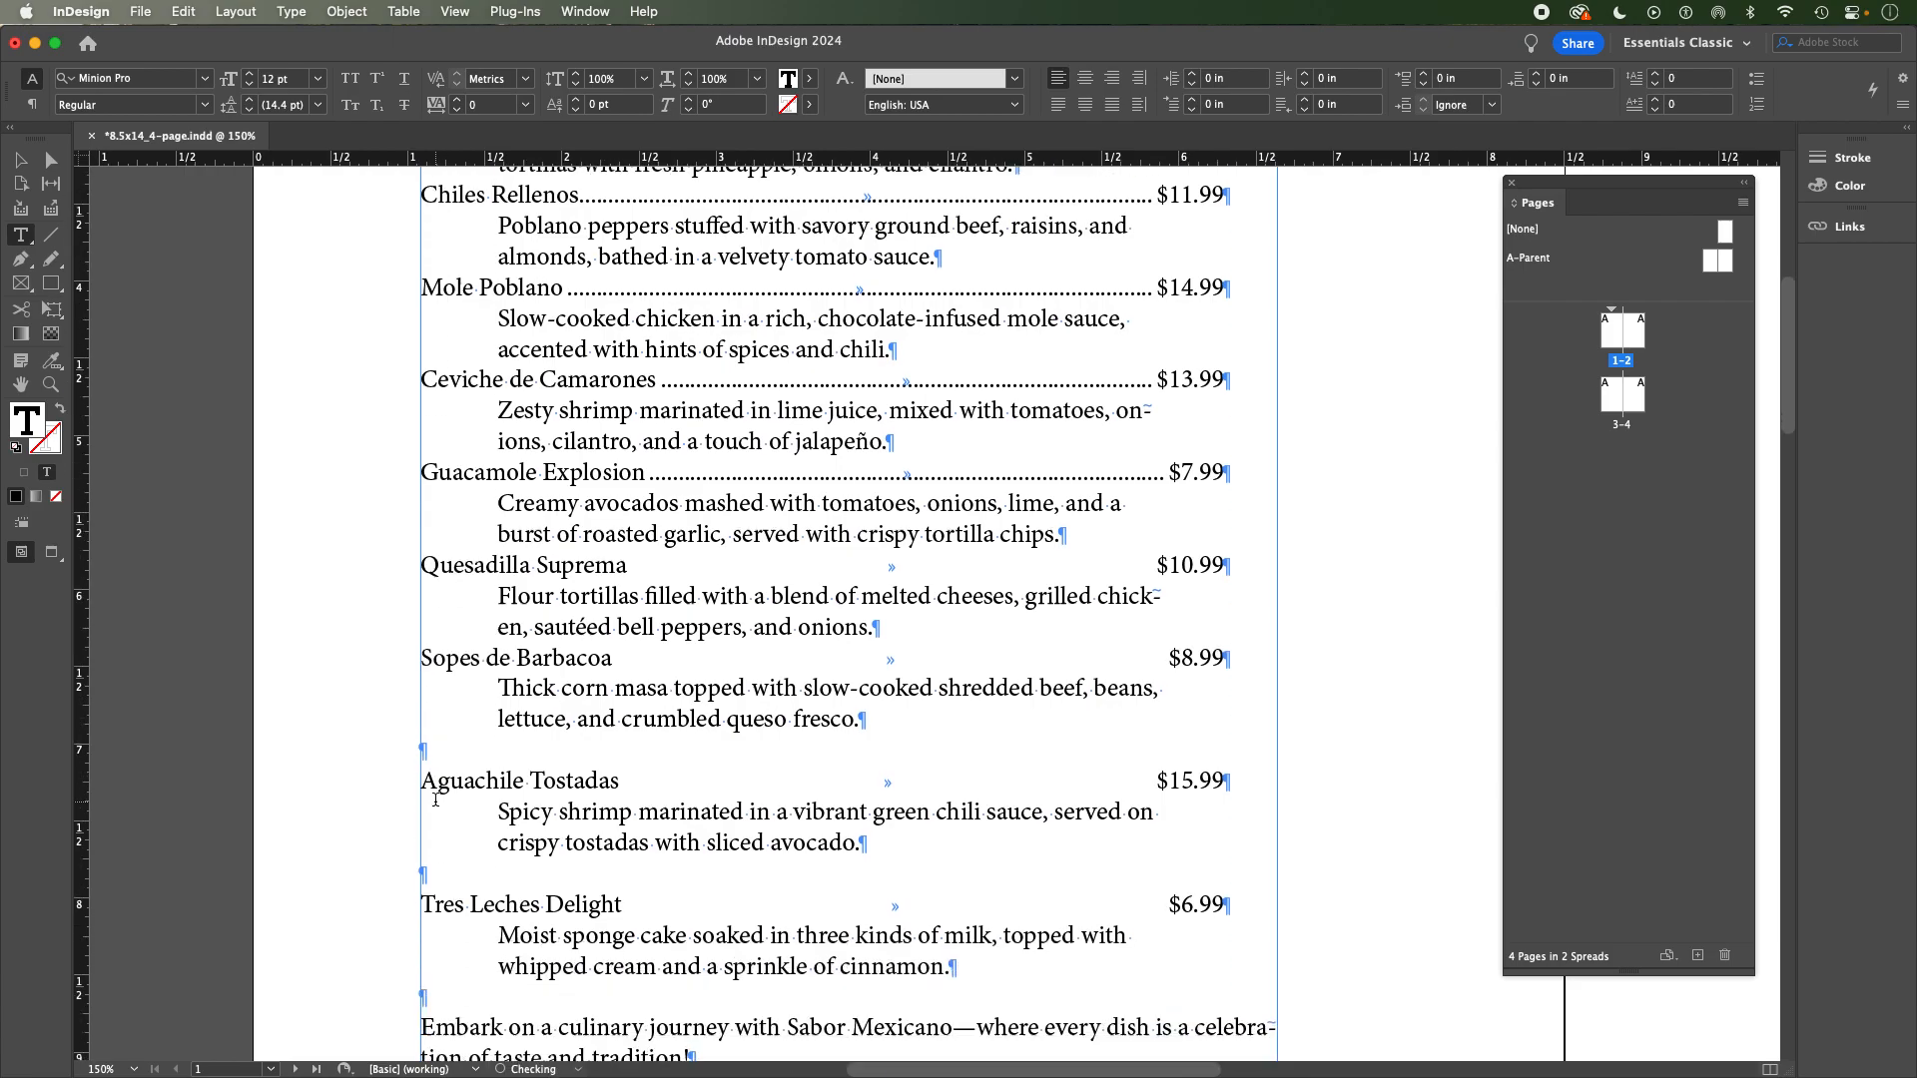
left_click(447, 713)
key("BackSpace")
left_click(424, 804)
key("BackSpace")
left_click(423, 896)
key("BackSpace")
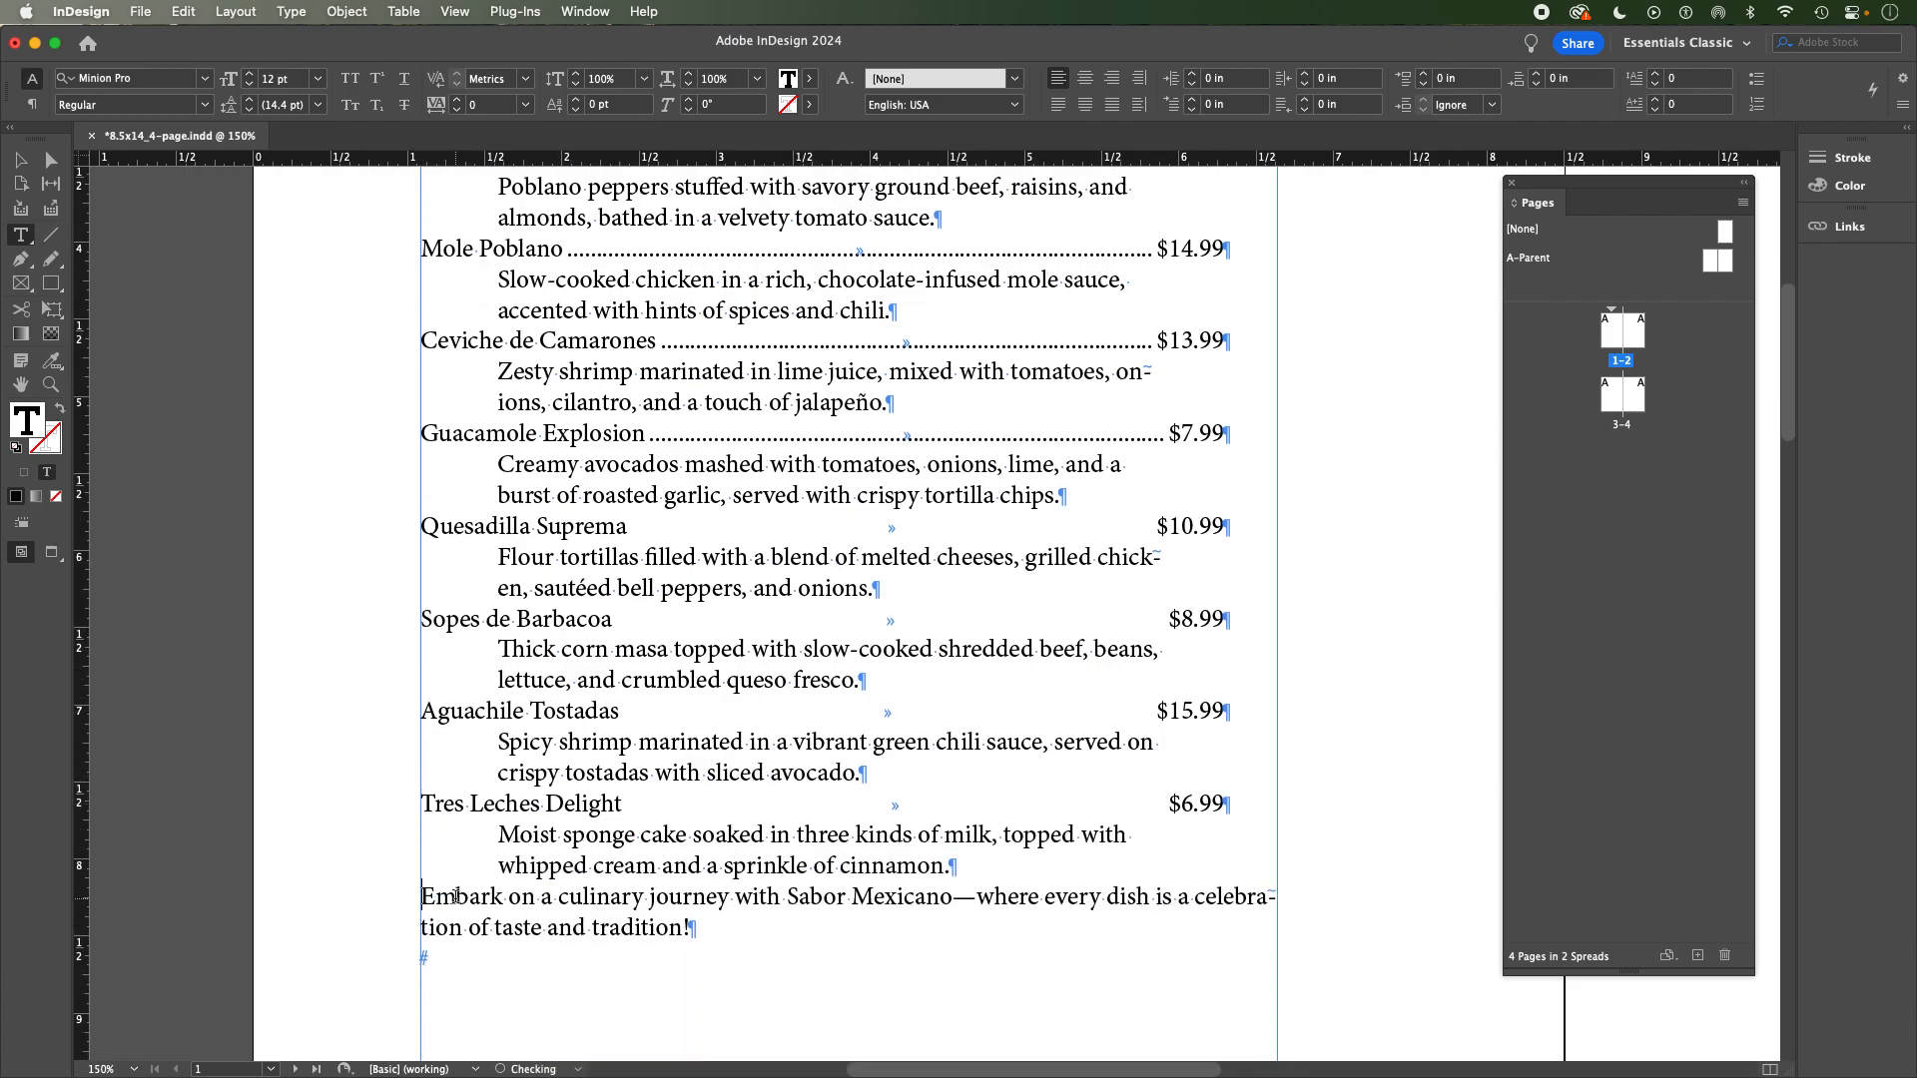
Break the welcome paragraph into three lines with soft returns after "Mexicano!" and after "indulge".
scroll(729, 806, "up", 5)
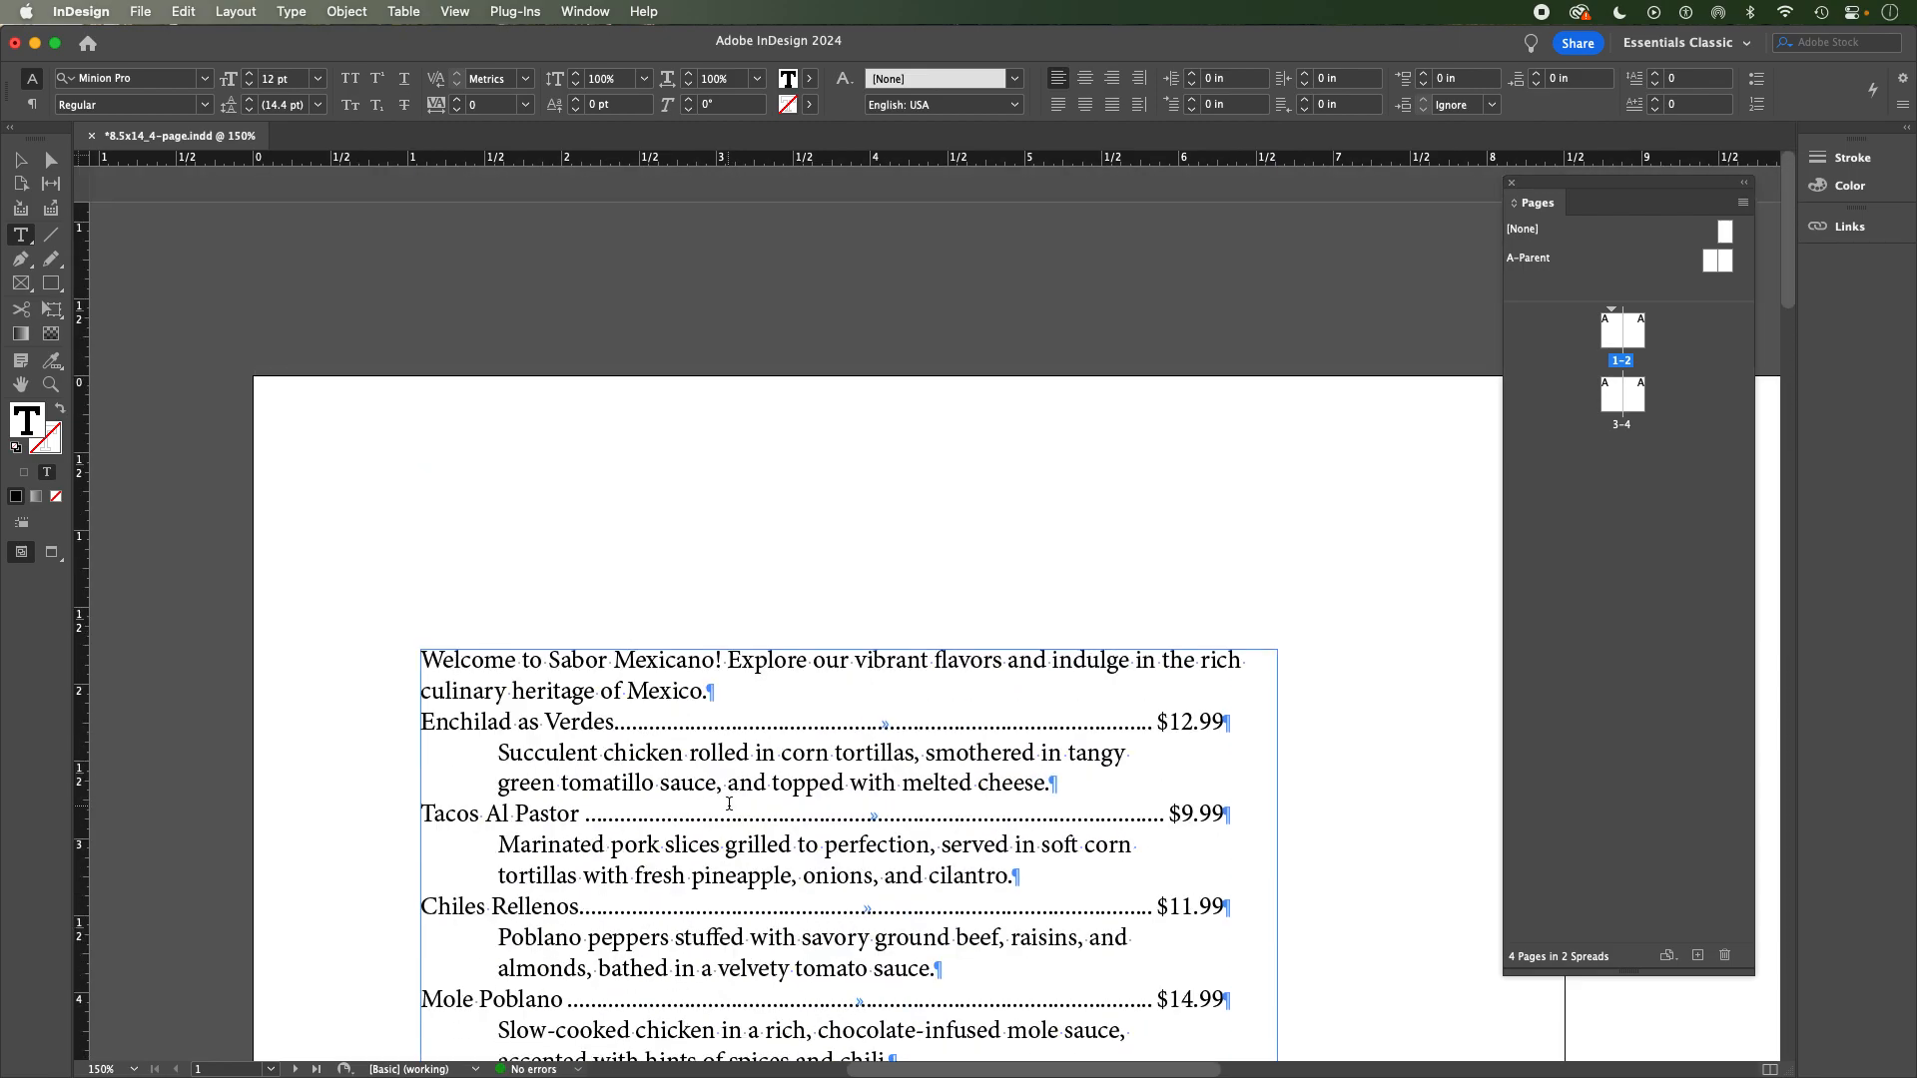
scroll(688, 584, "up", 4)
scroll(737, 664, "down", 2)
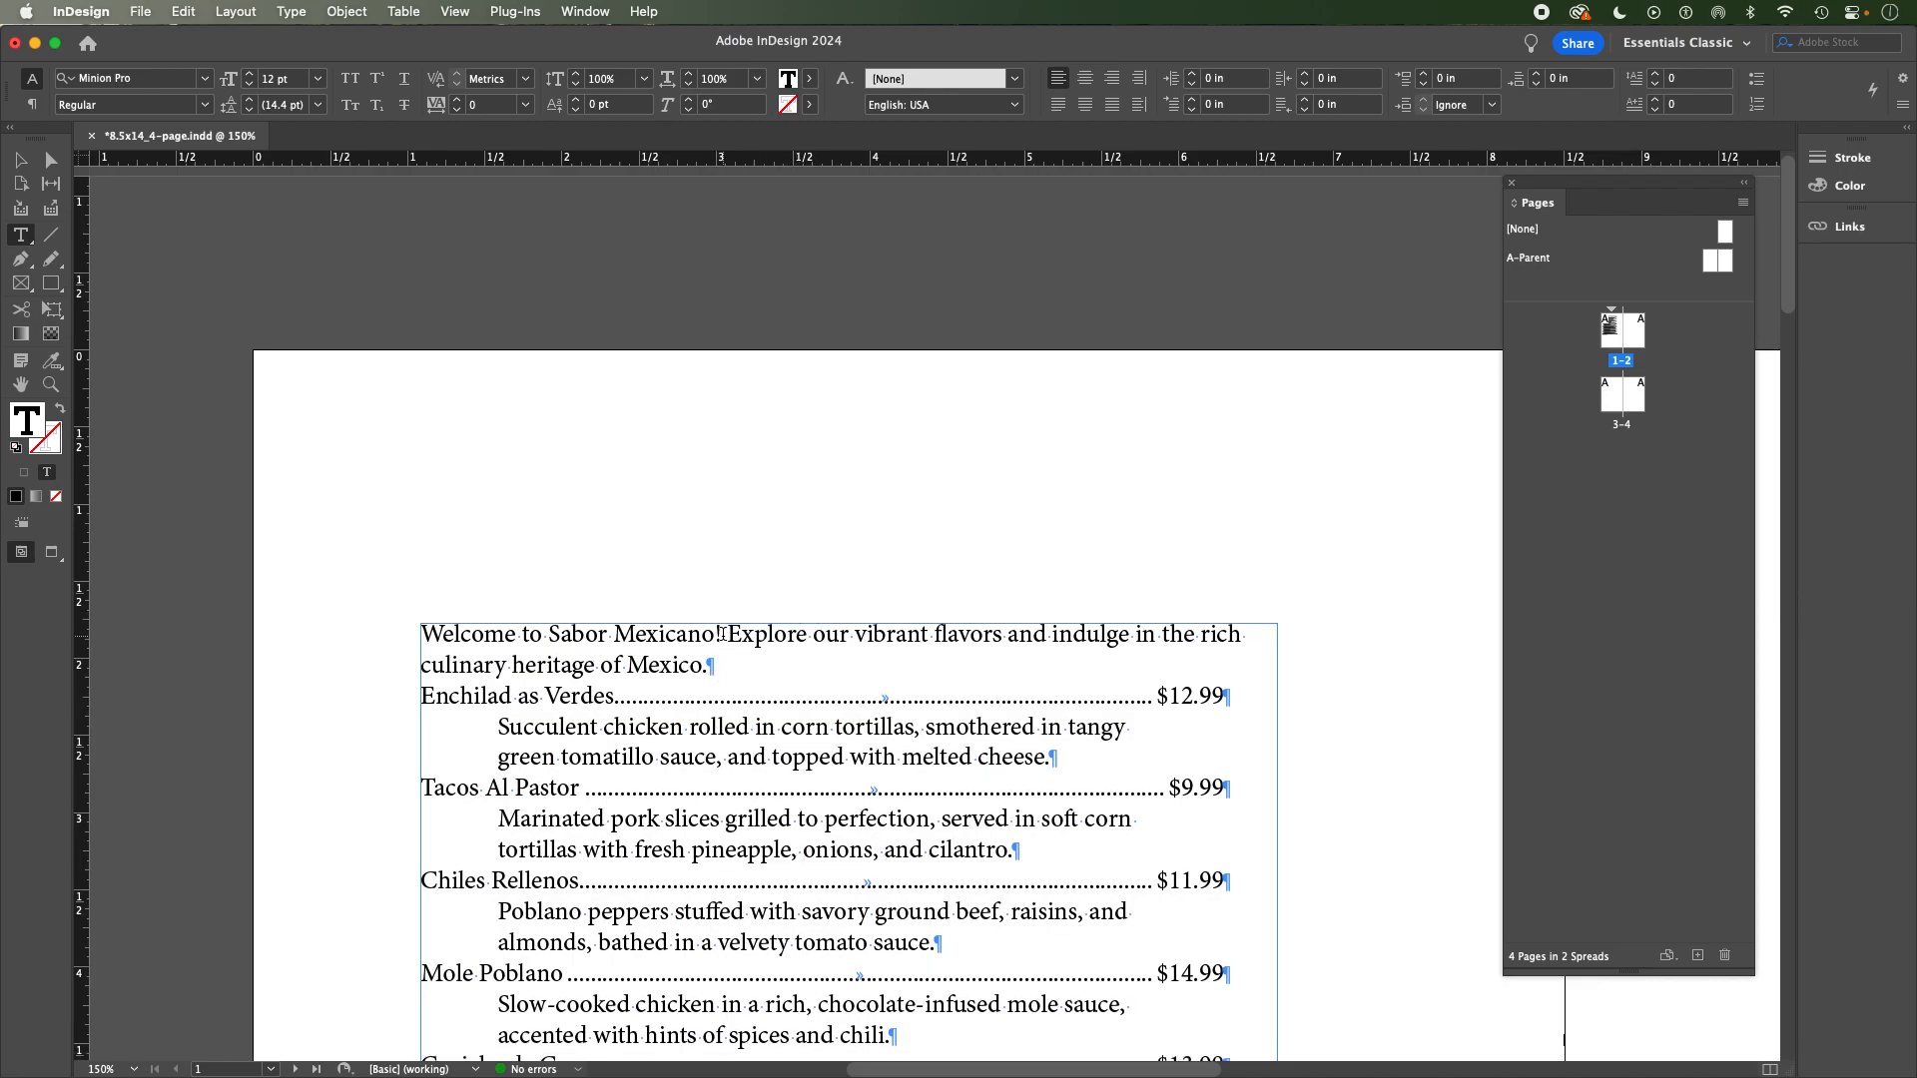
left_click(725, 633)
key("shift+Return")
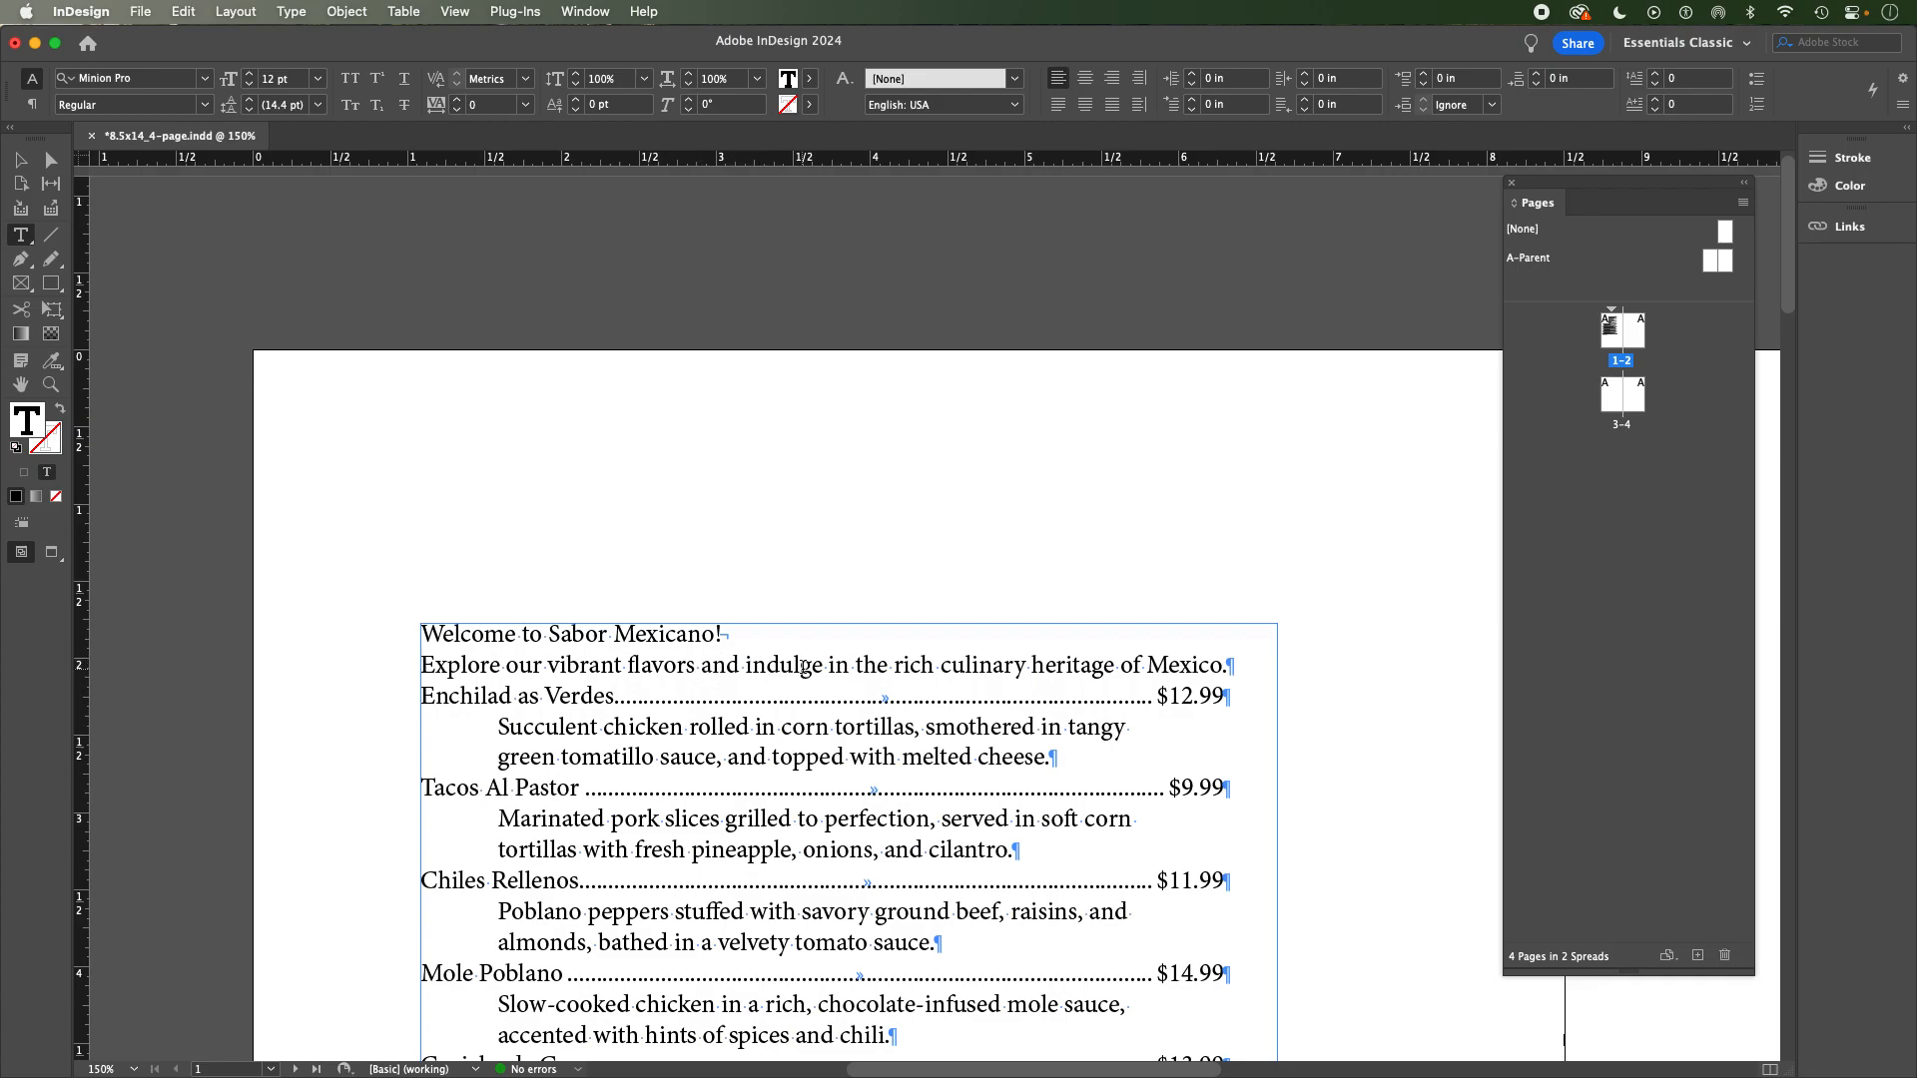
left_click(827, 663)
left_click(828, 663)
key("shift+Return")
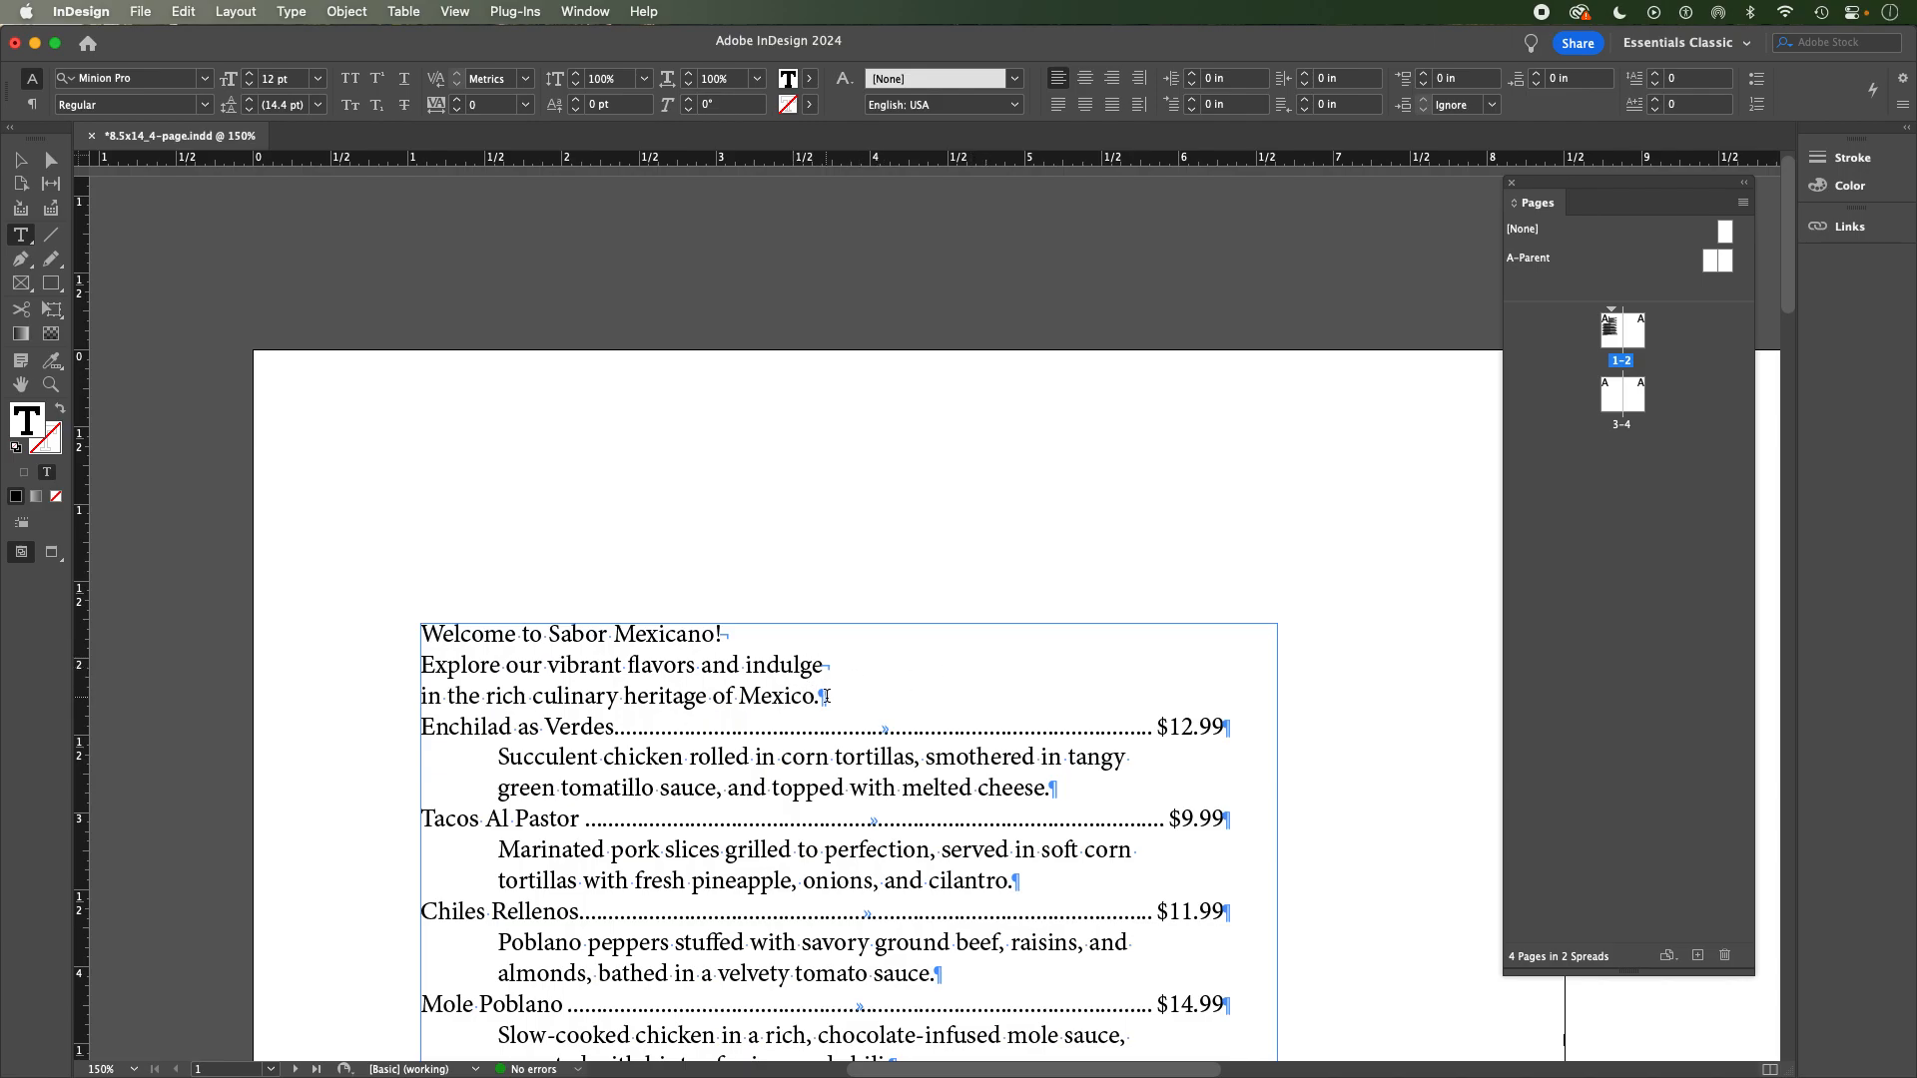
left_click(790, 696)
scroll(790, 696, "down", 5)
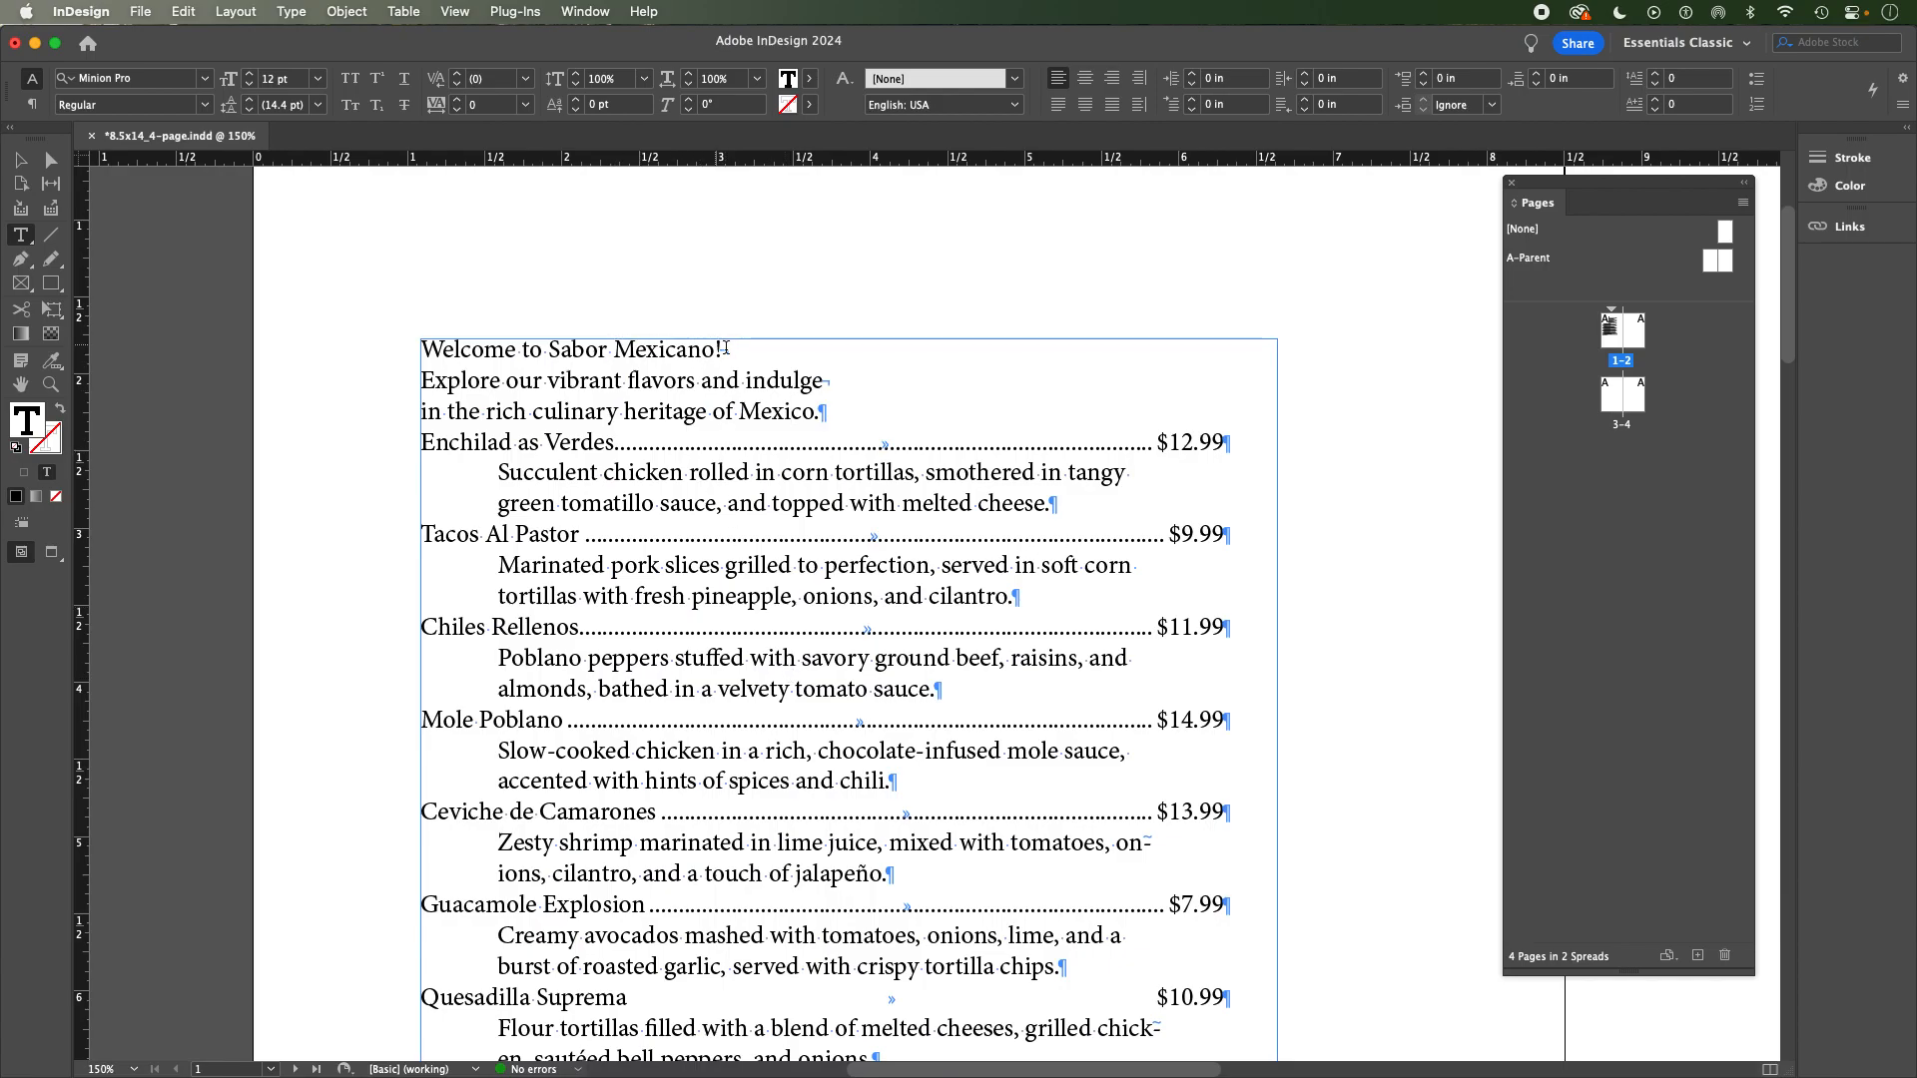
left_click(824, 411)
left_click(825, 381)
left_click(721, 349)
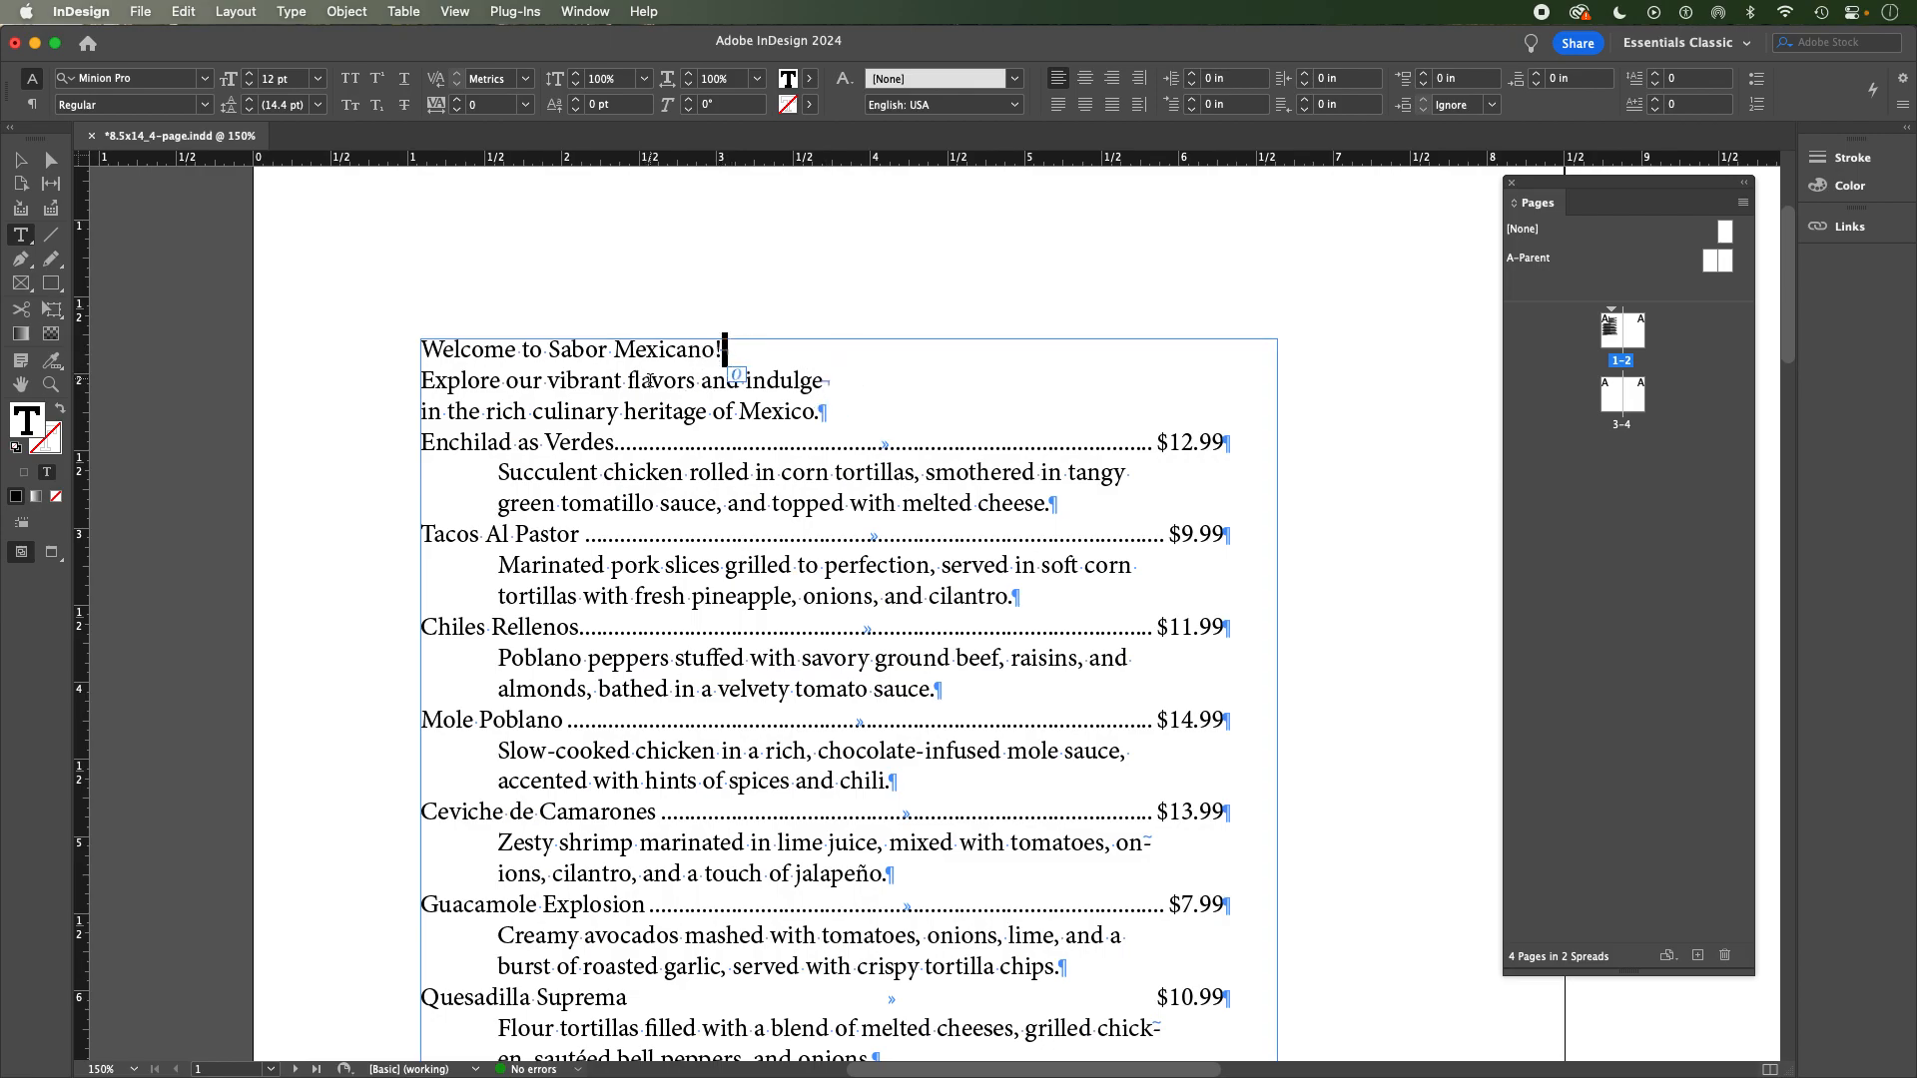
left_click(650, 380)
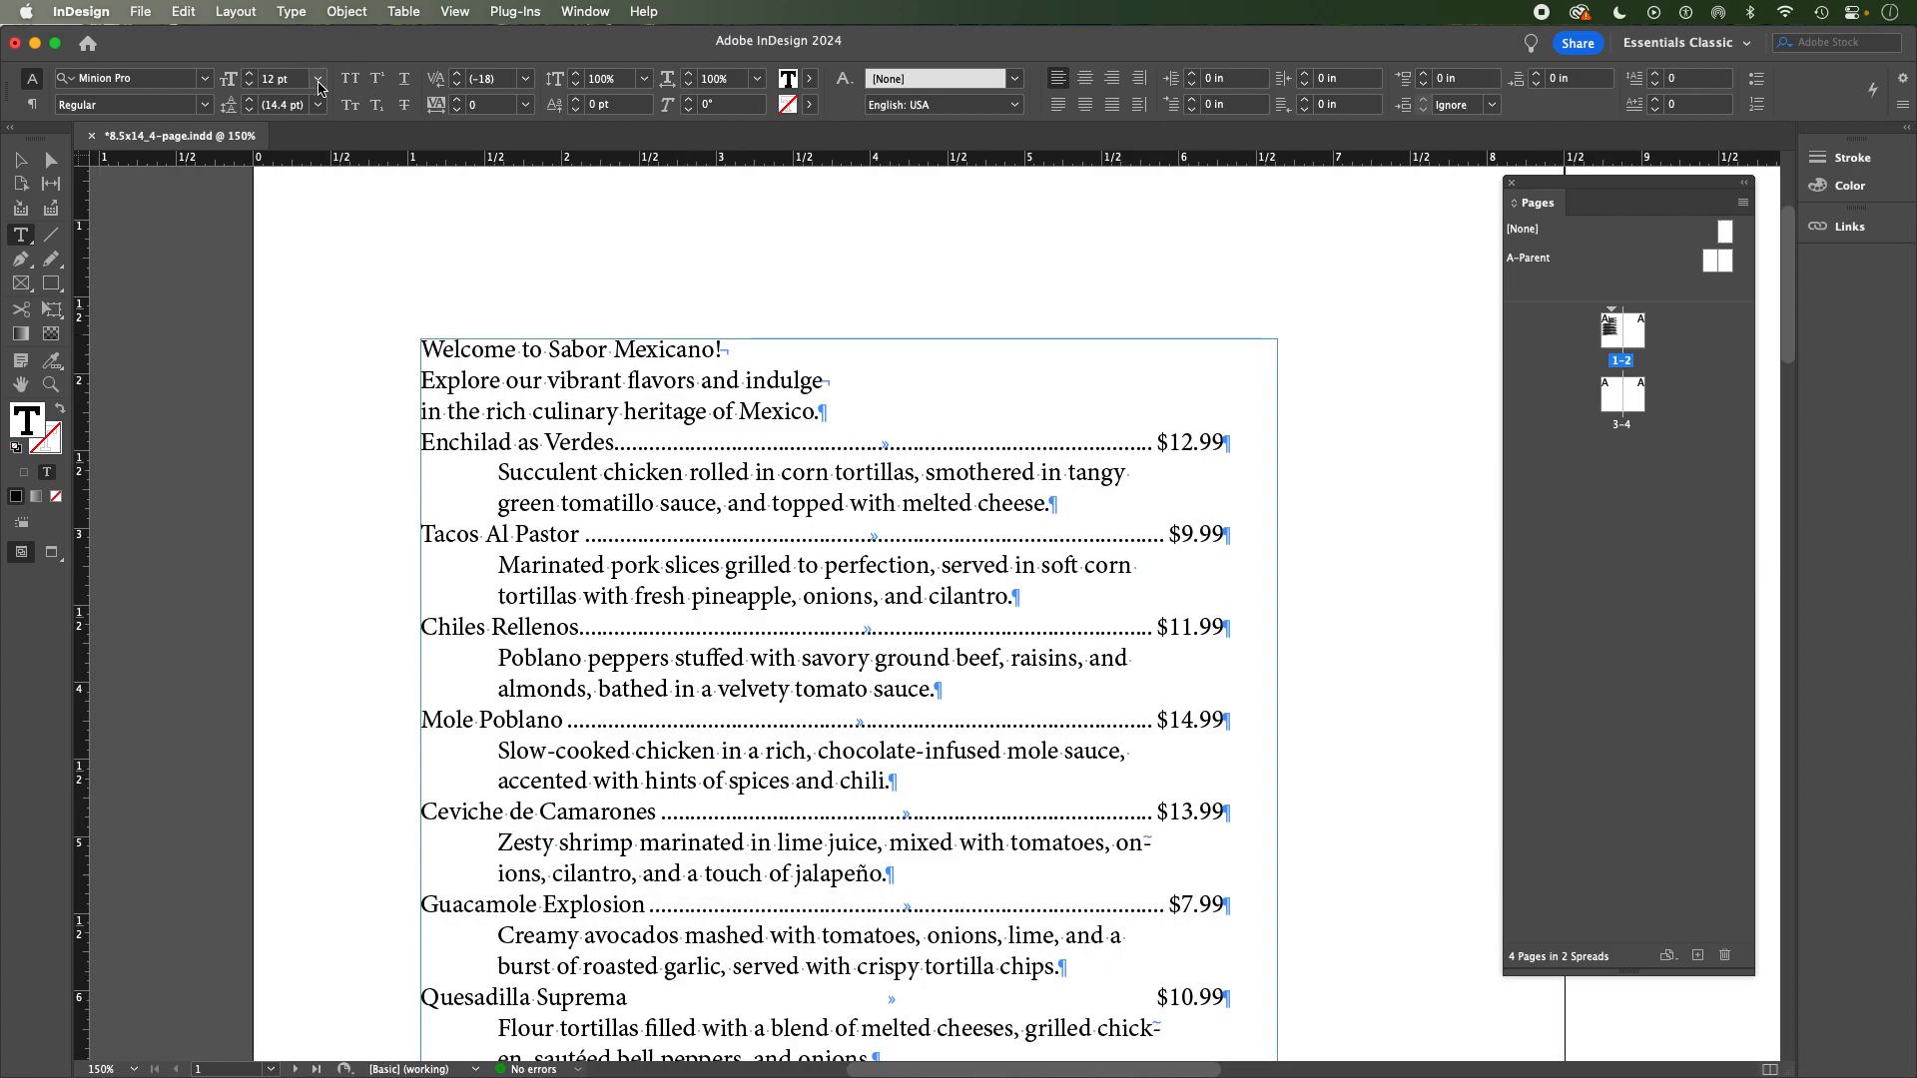
Set the font size of the three-line welcome paragraph to 18 pt.
left_click(318, 78)
left_click(294, 272)
left_click(654, 380)
left_click_drag(820, 411, 383, 360)
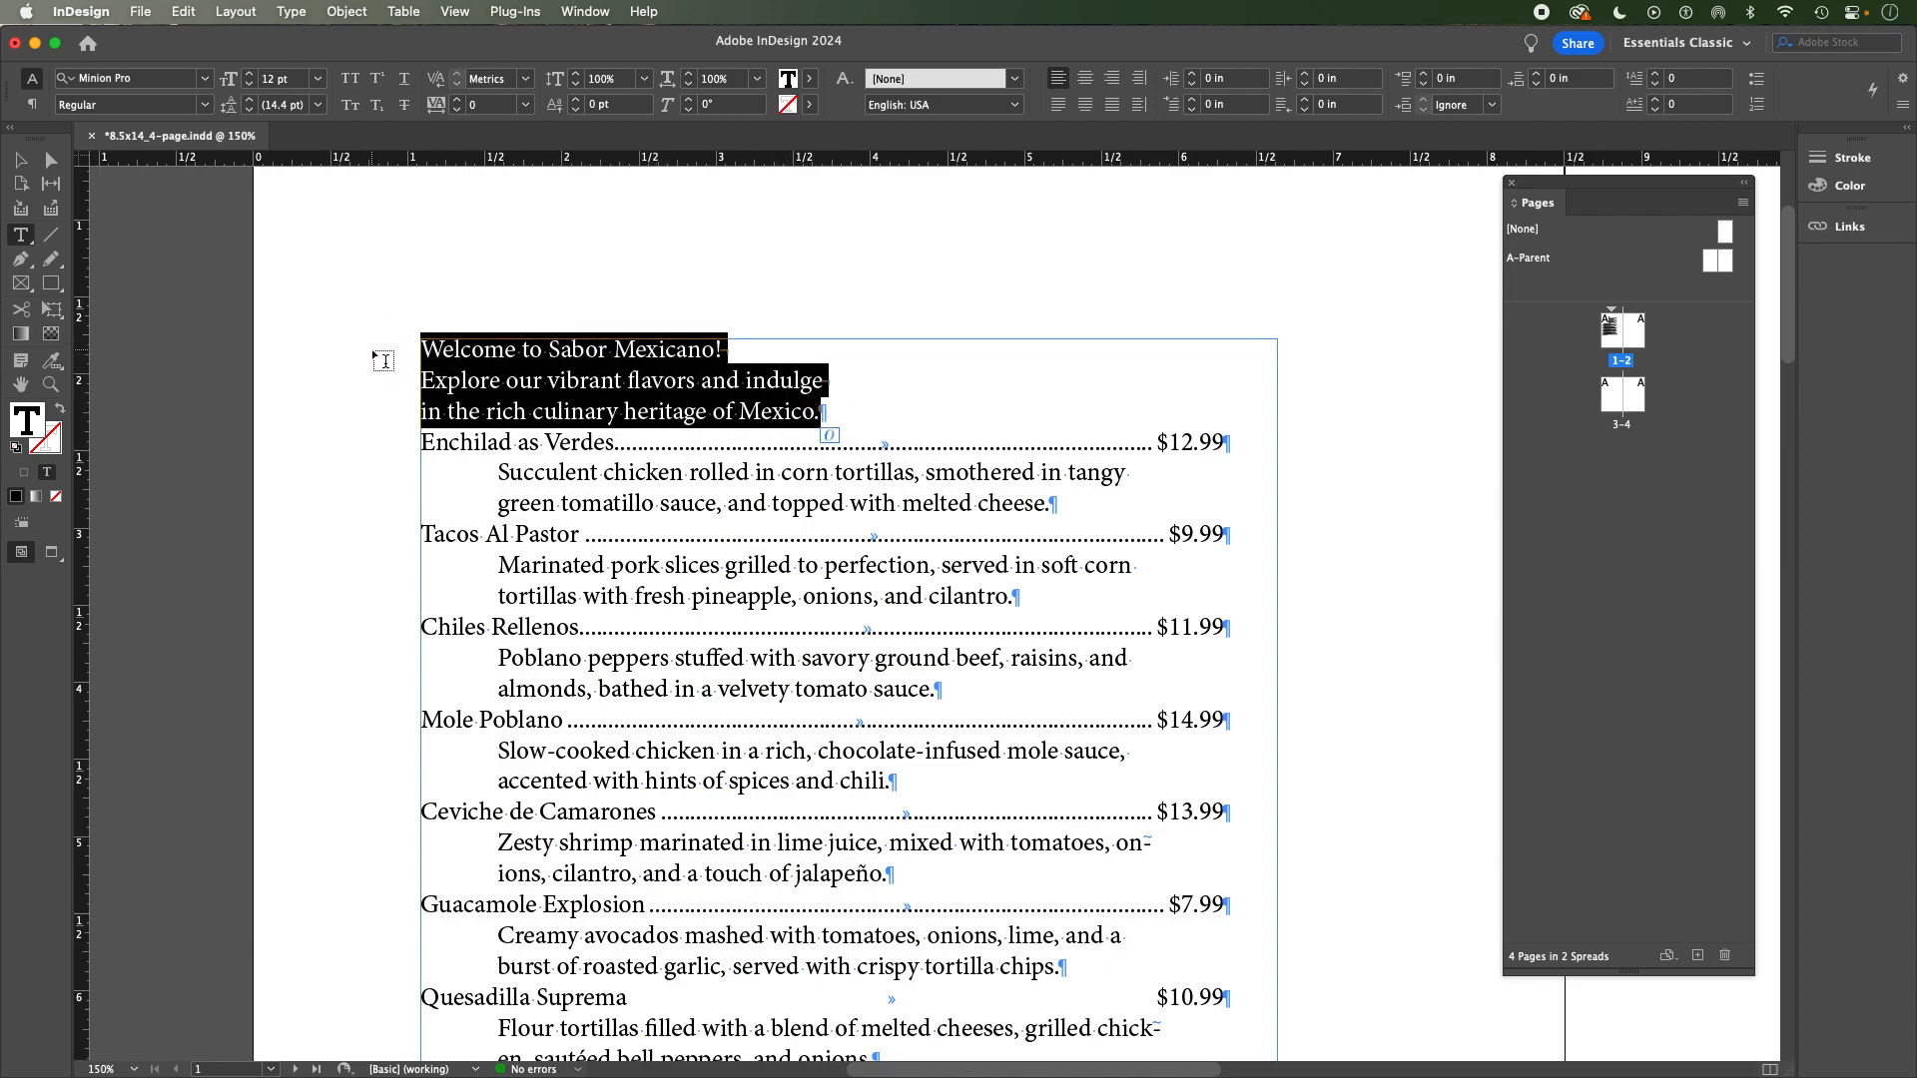
left_click(317, 79)
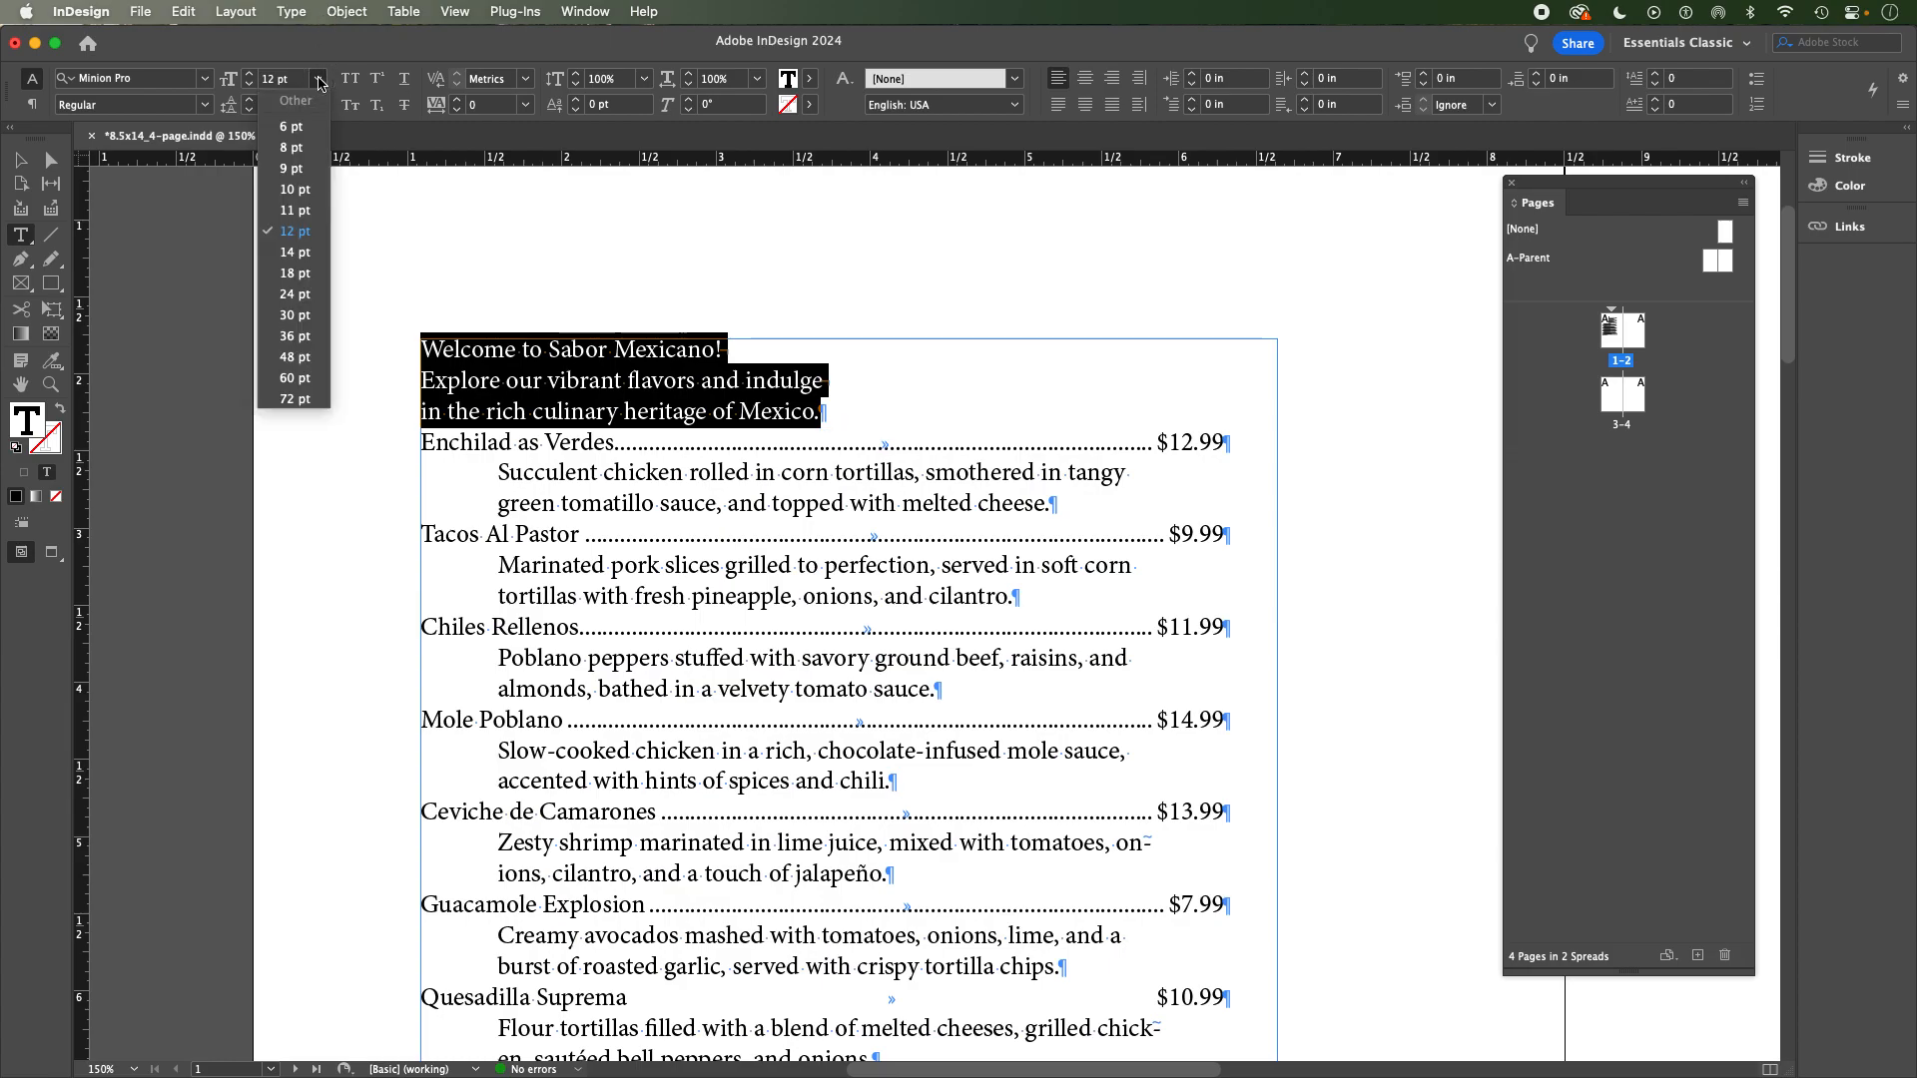
left_click(299, 274)
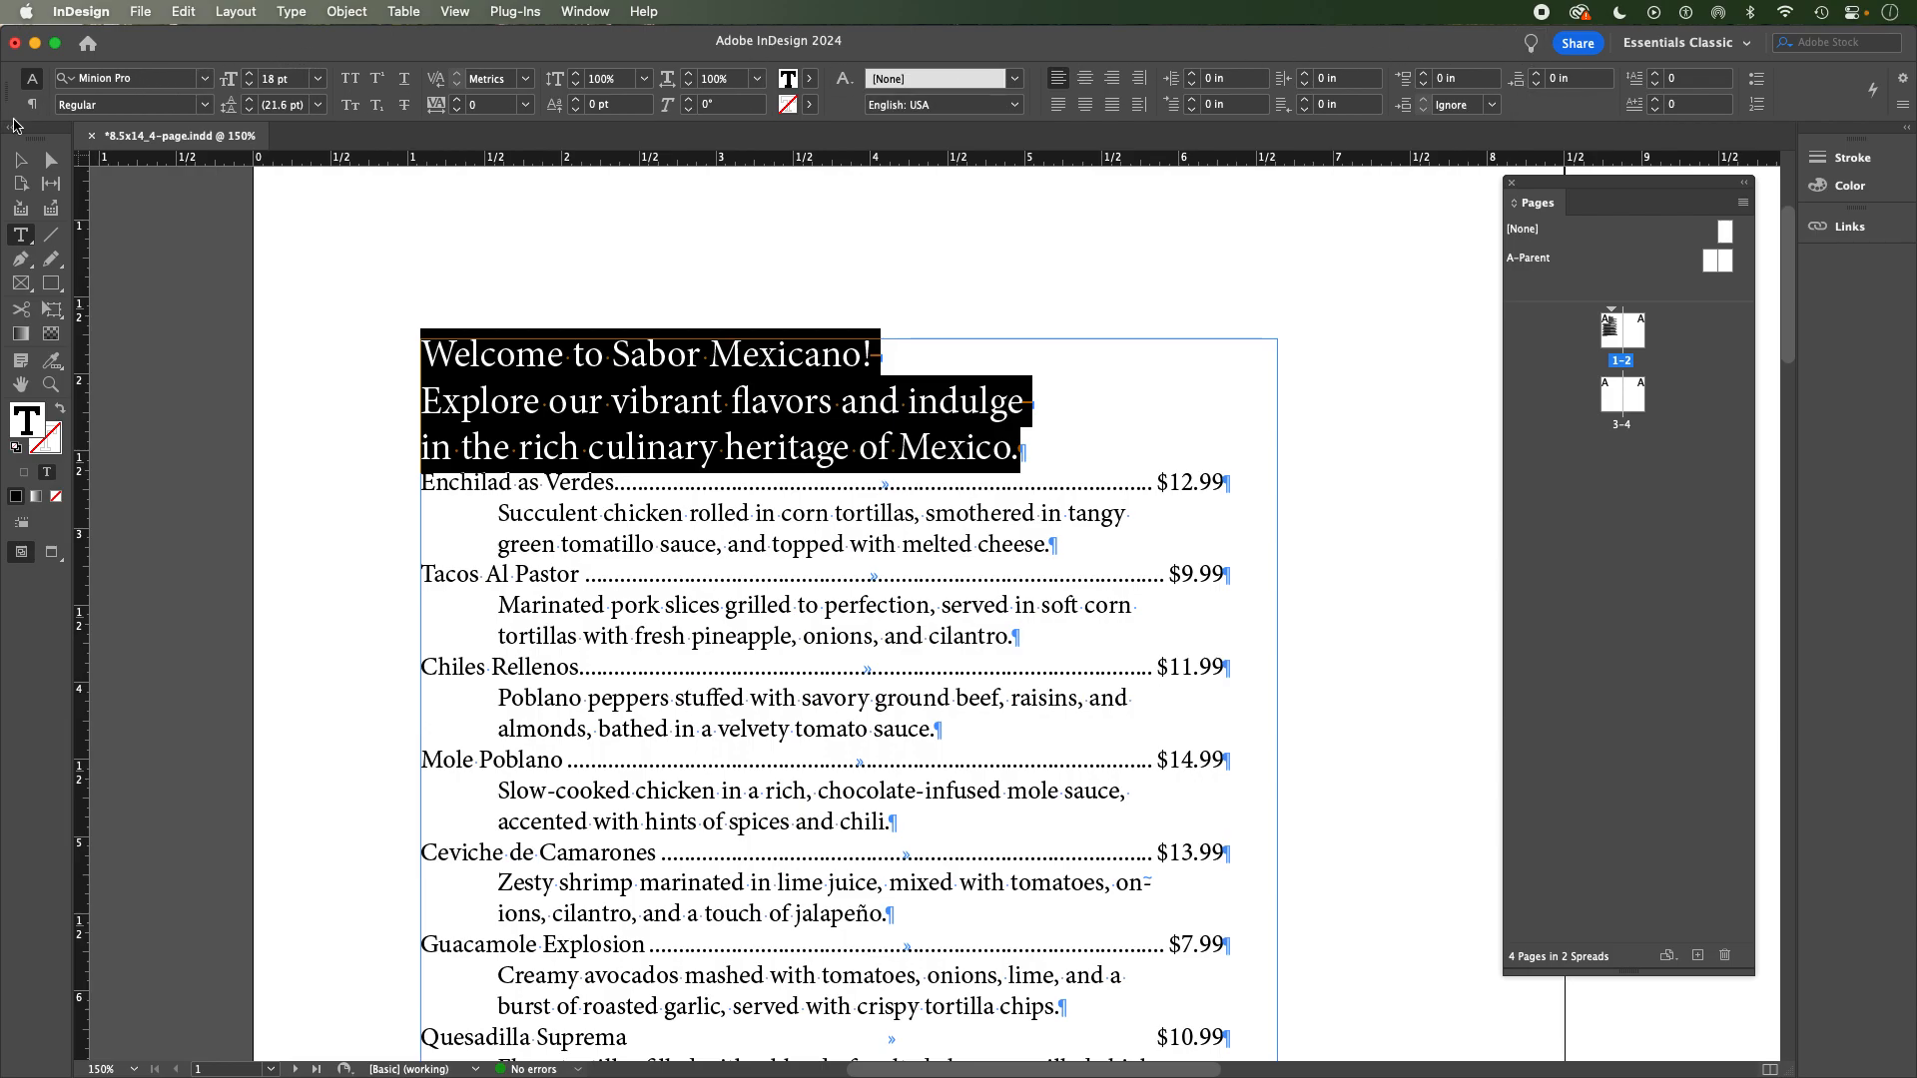
Set the space after the welcome paragraph to 0.1875 in.
left_click(34, 104)
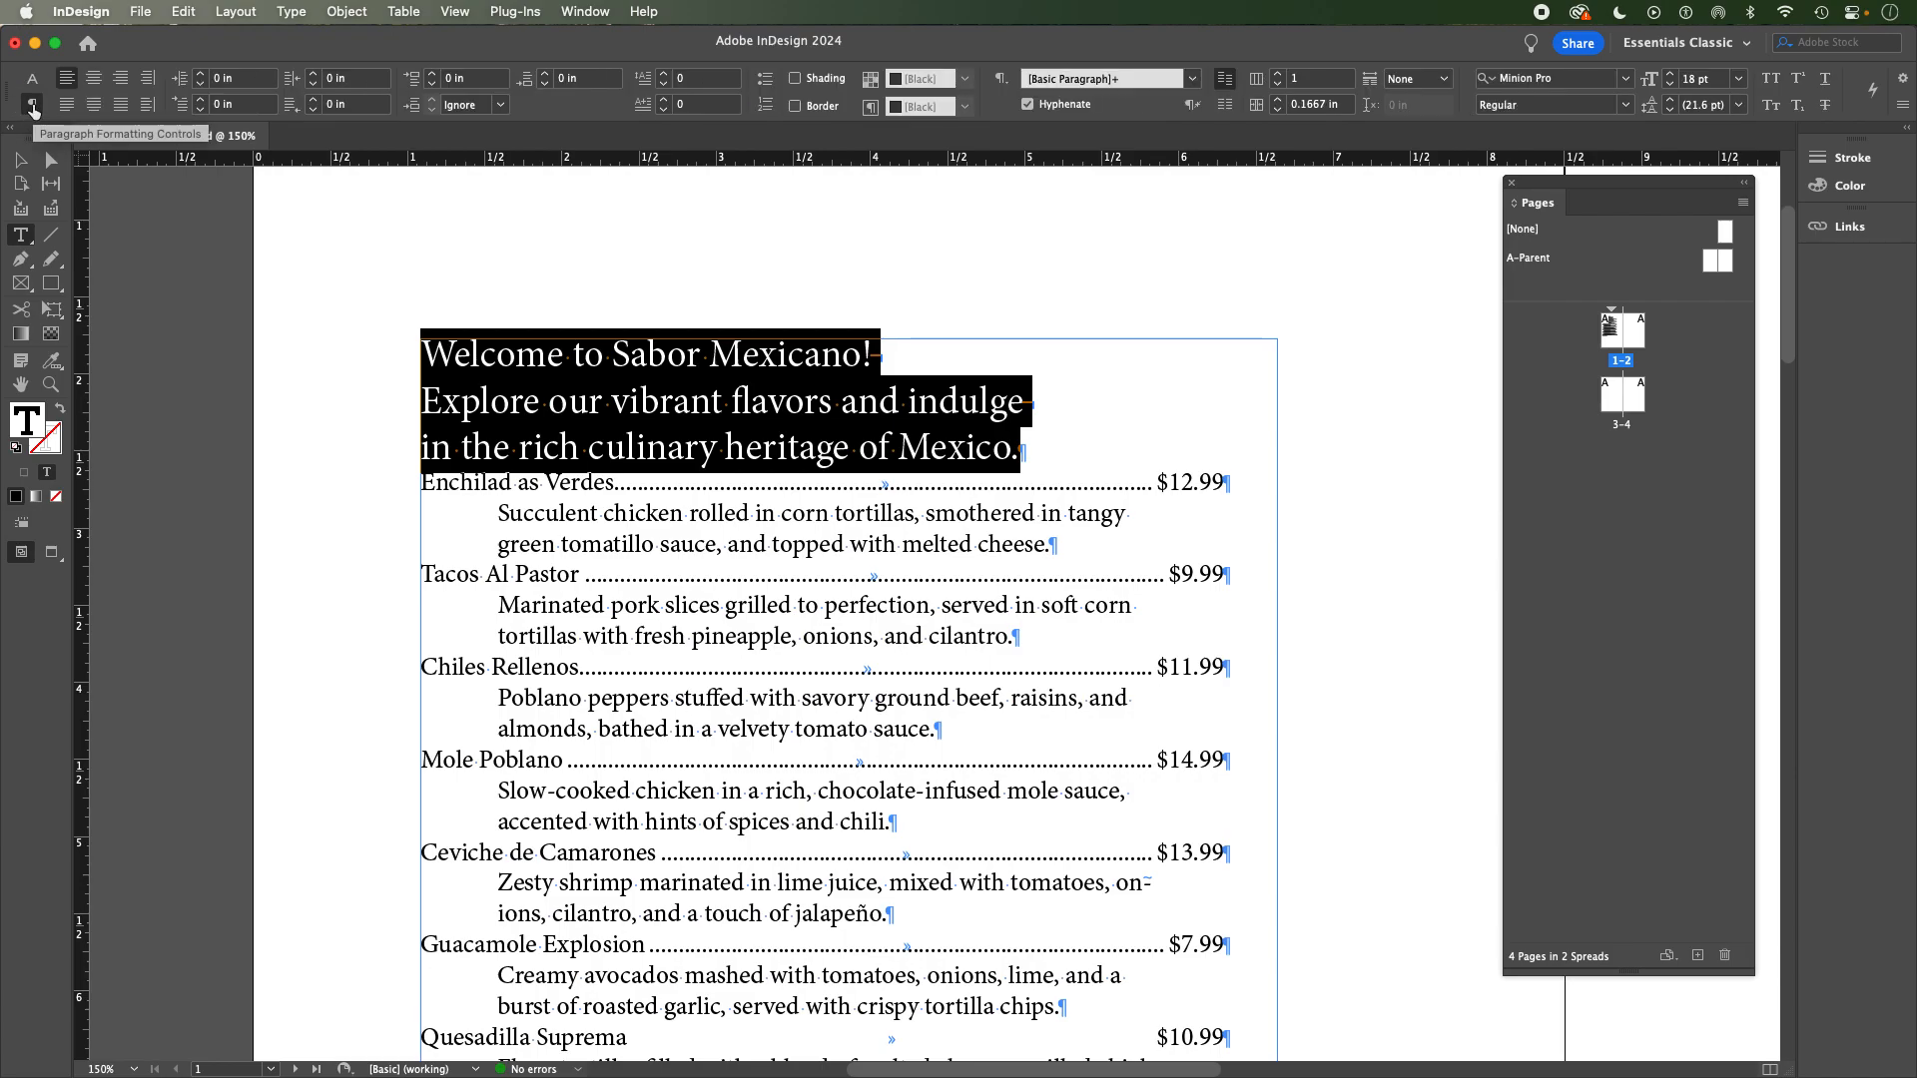
left_click(545, 79)
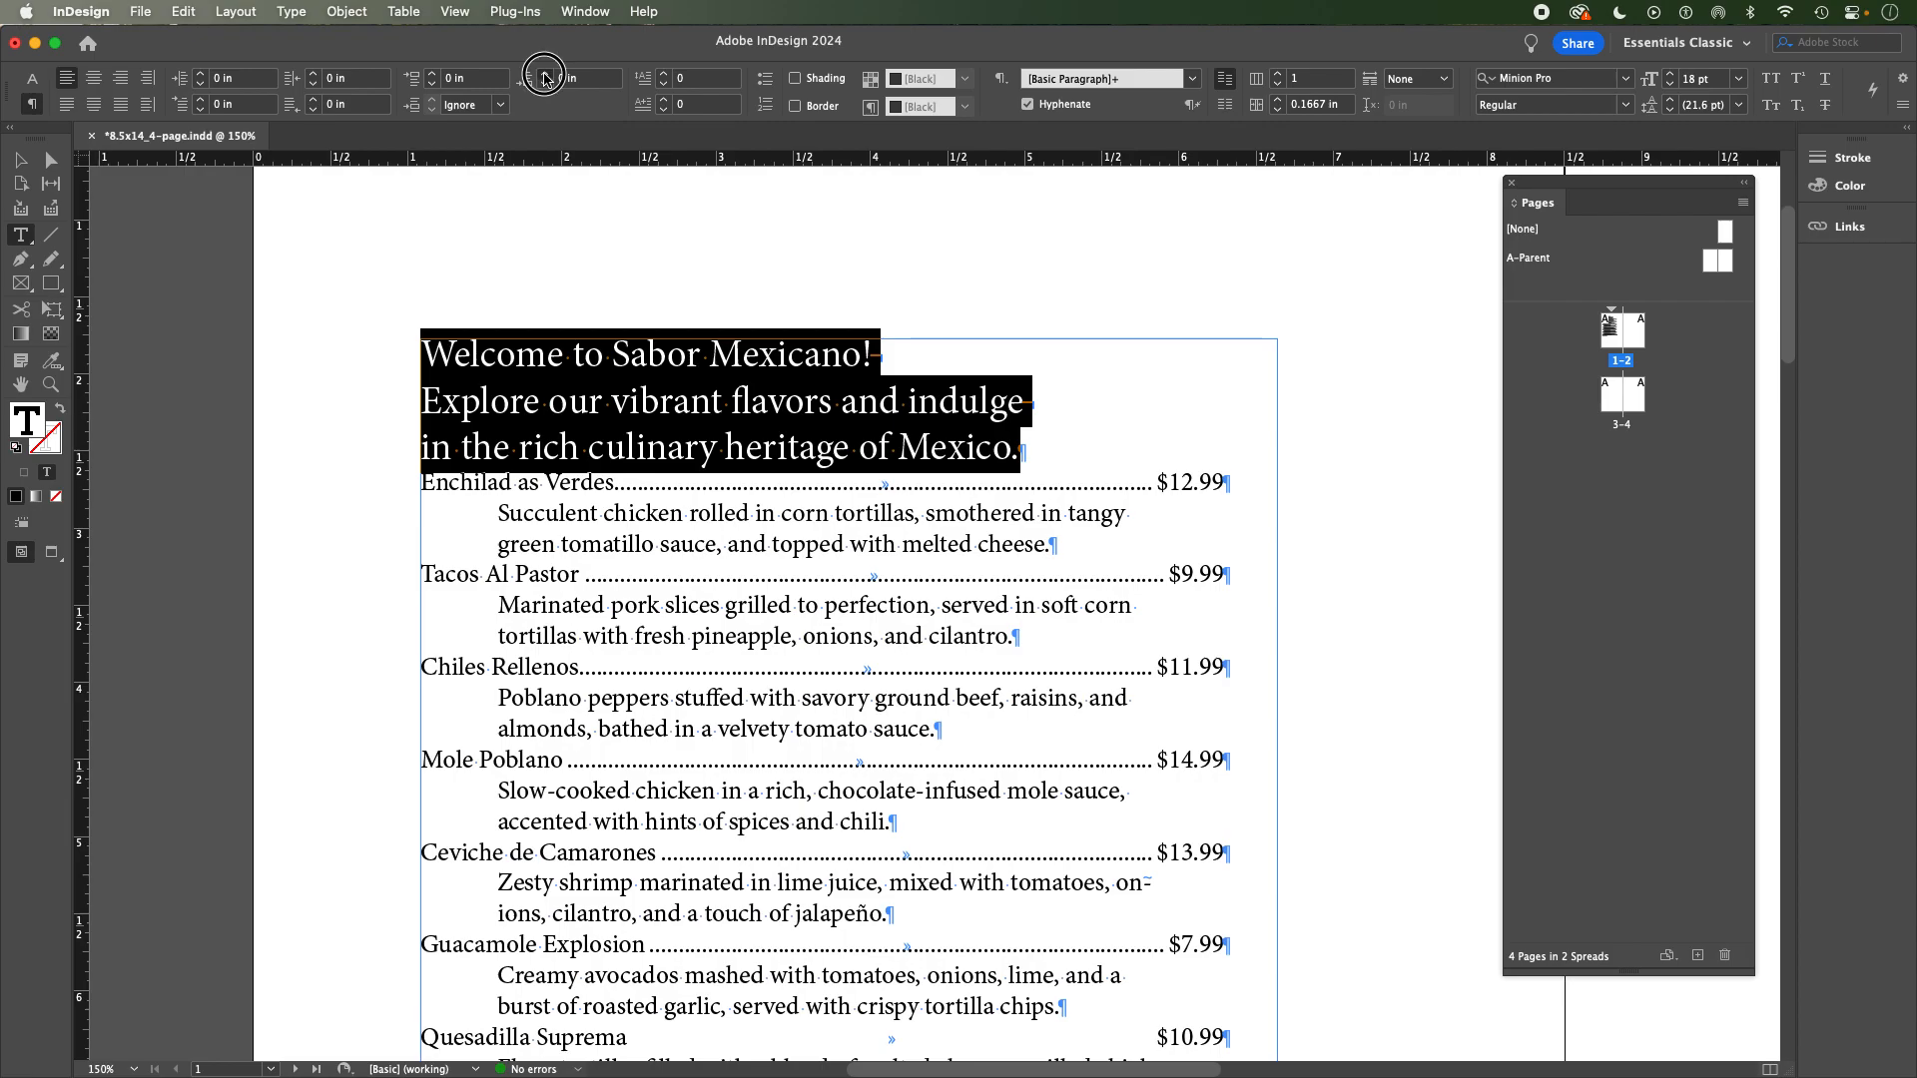
left_click(545, 79)
left_click(545, 79)
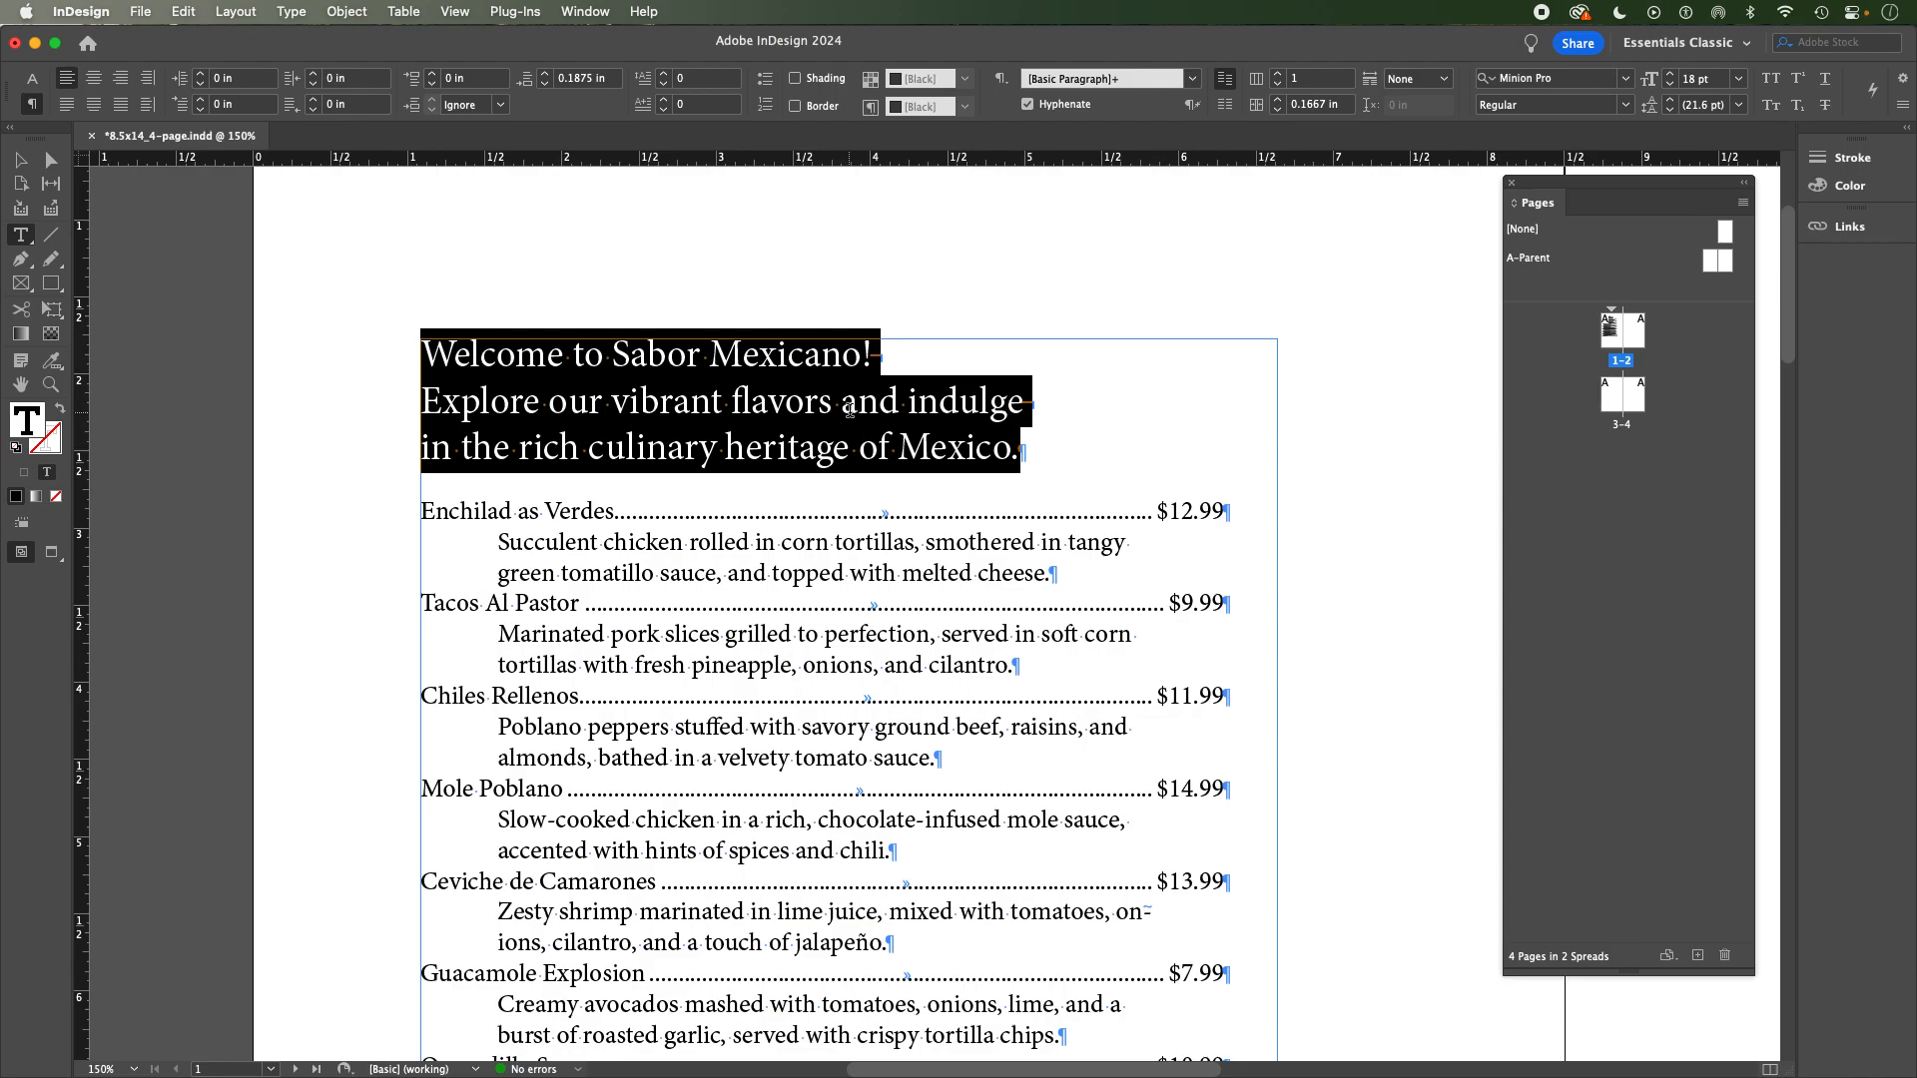
Place the text cursor inside the welcome paragraph and display the document's paragraph styles.
left_click(941, 406)
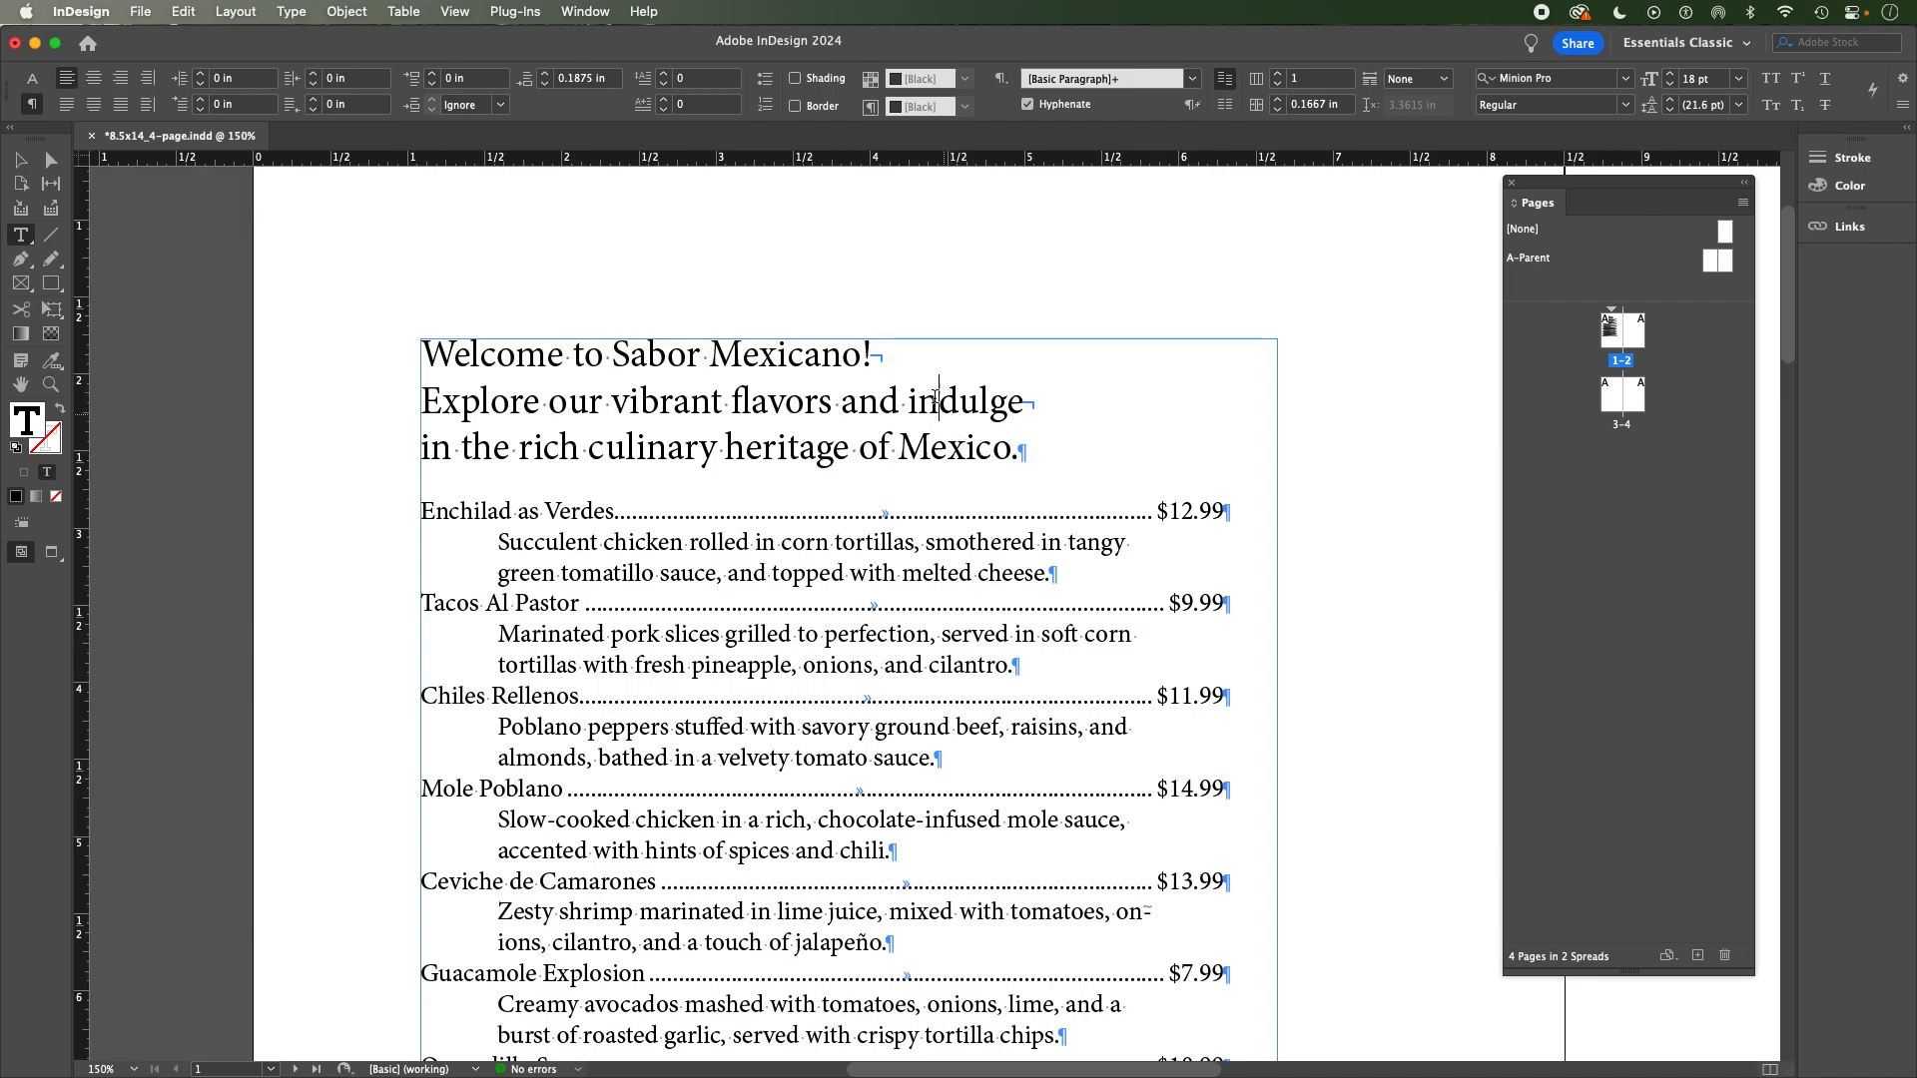
left_click_drag(1018, 451, 420, 355)
left_click(660, 400)
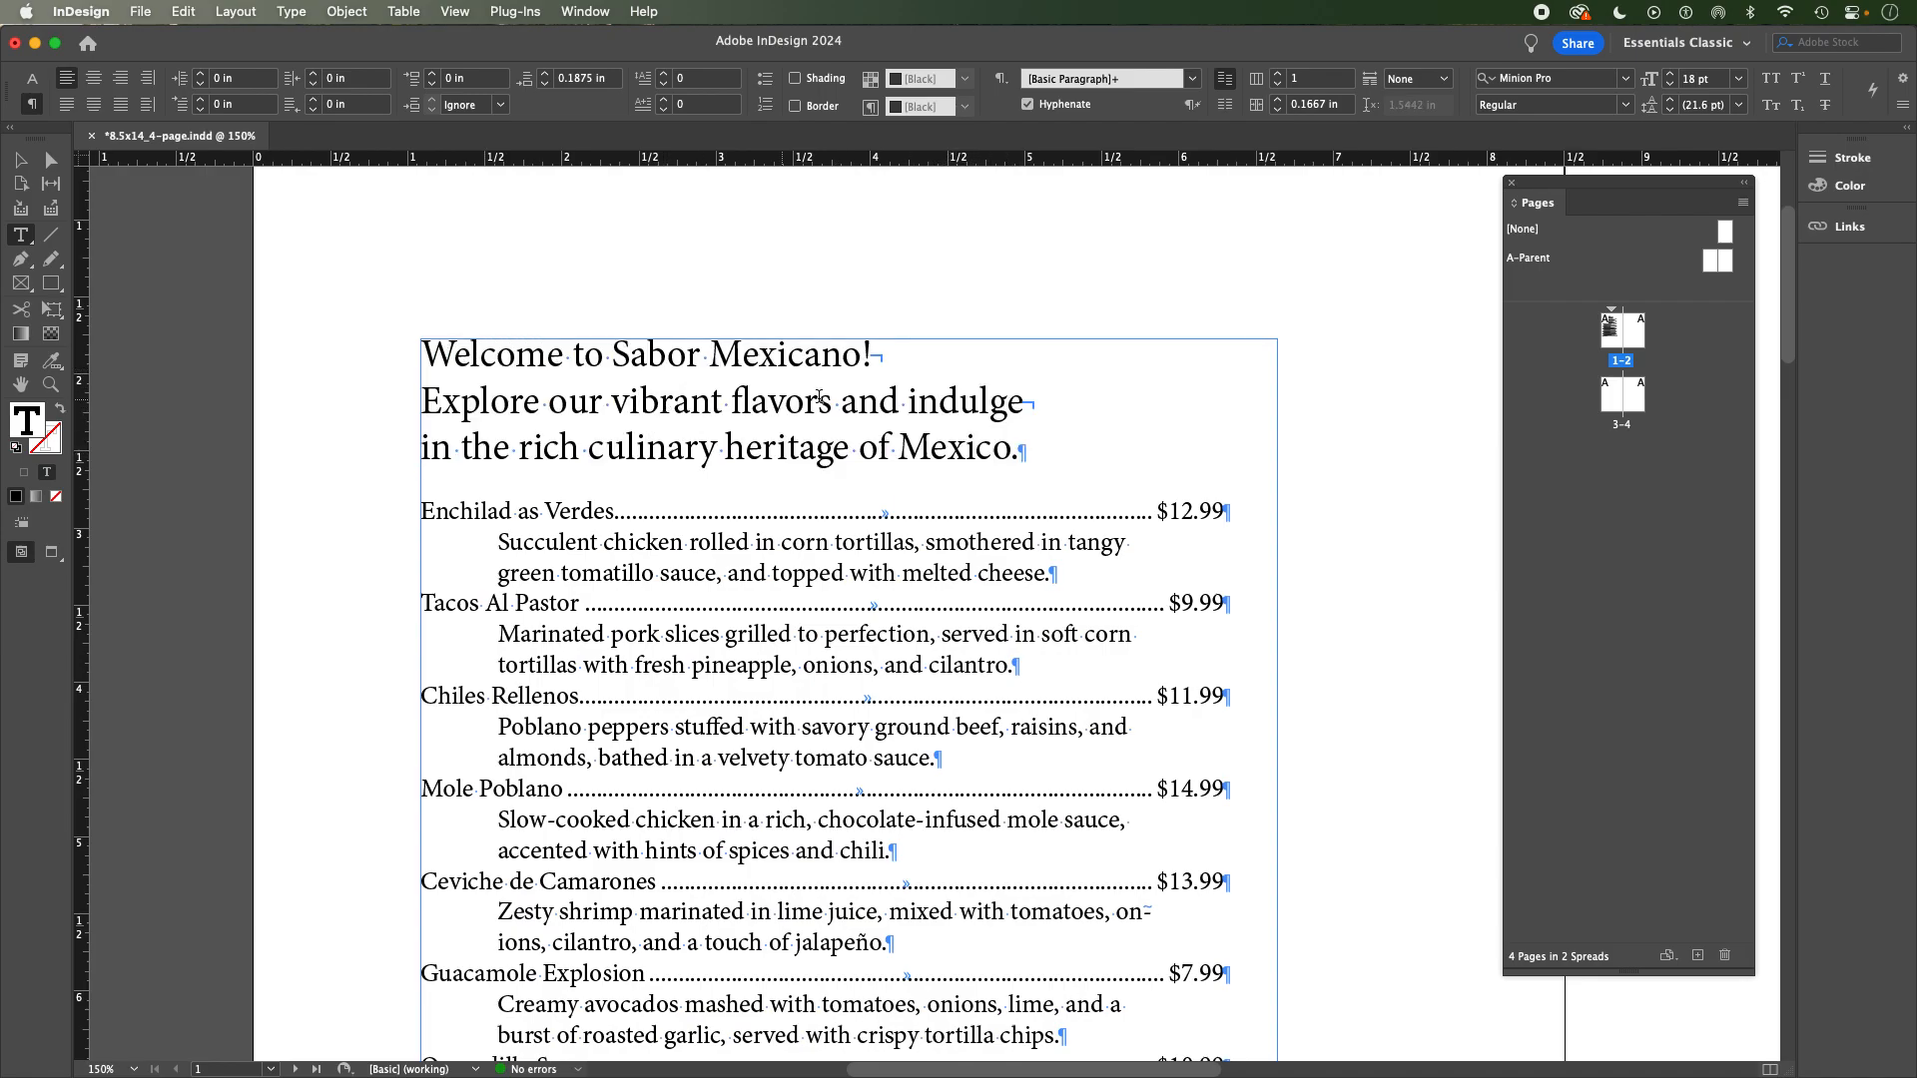
left_click(938, 403)
left_click(587, 10)
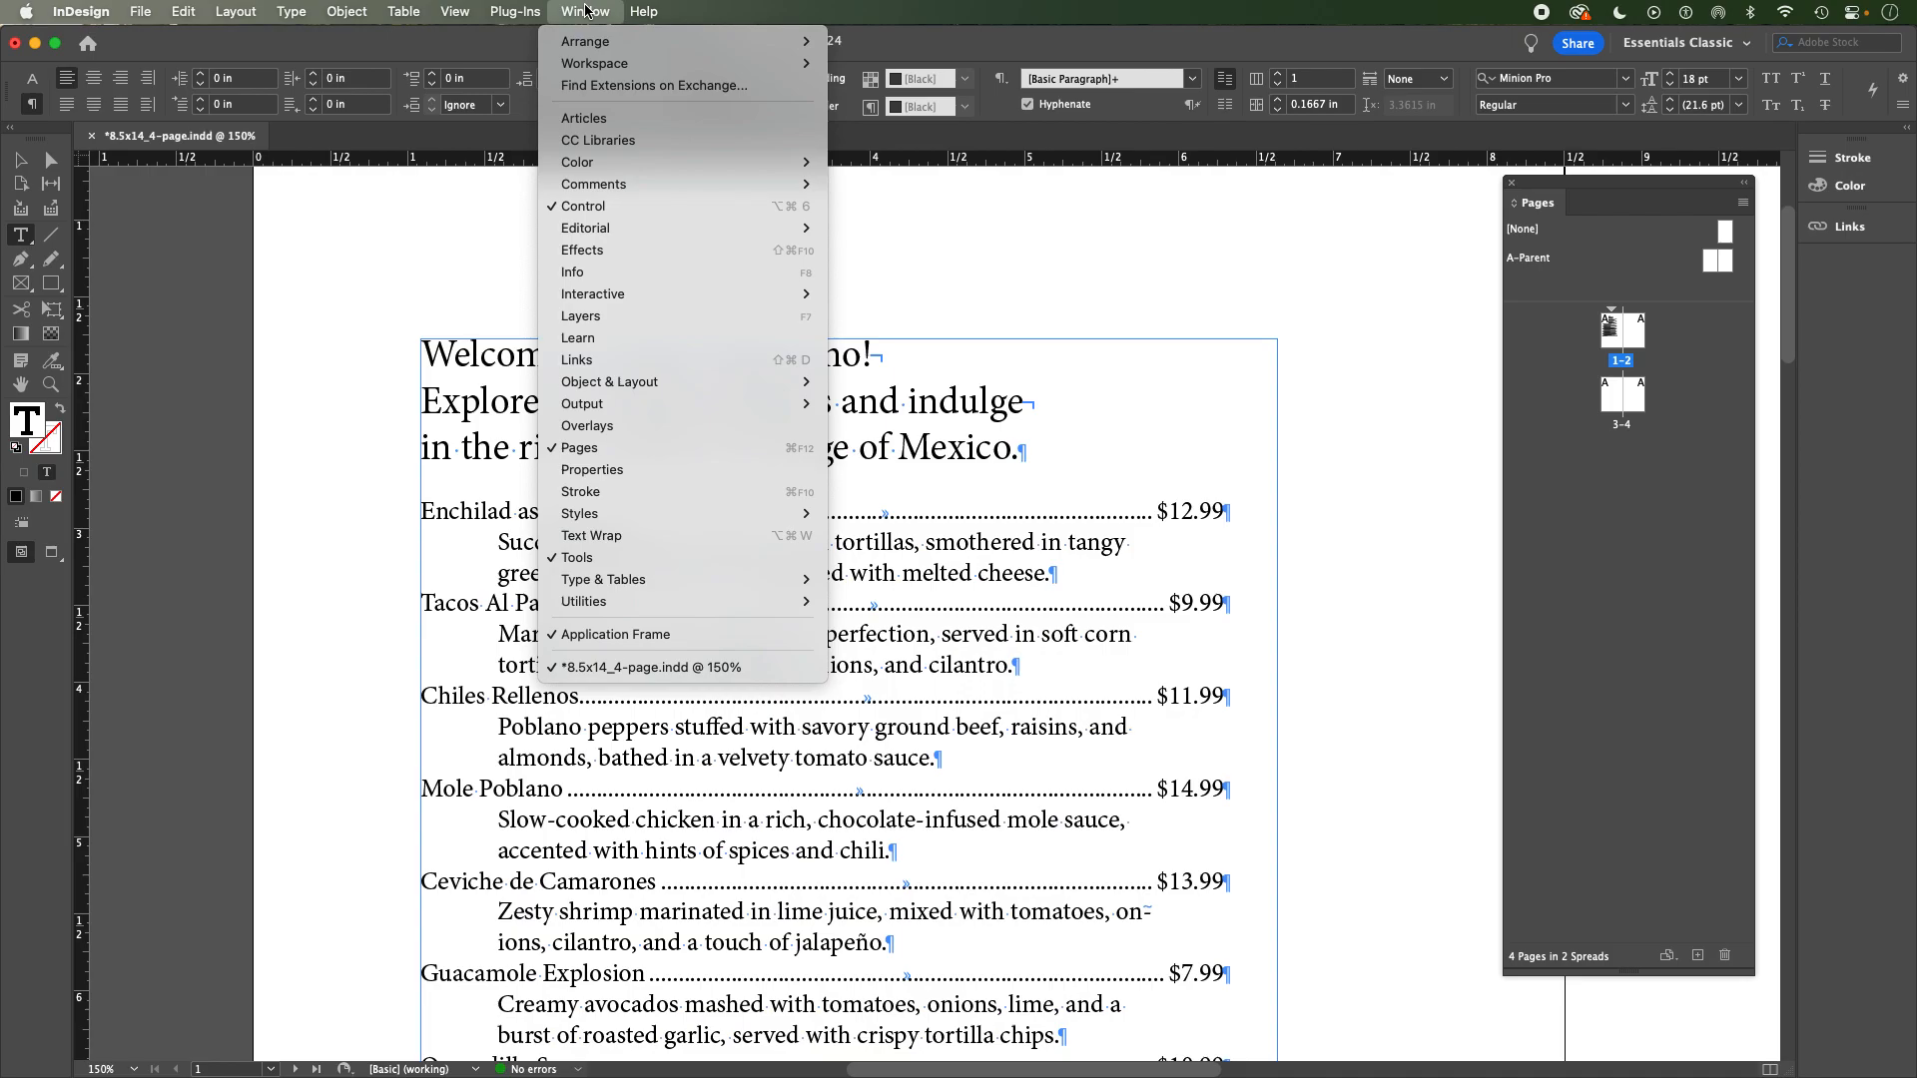
mouse_move(607, 585)
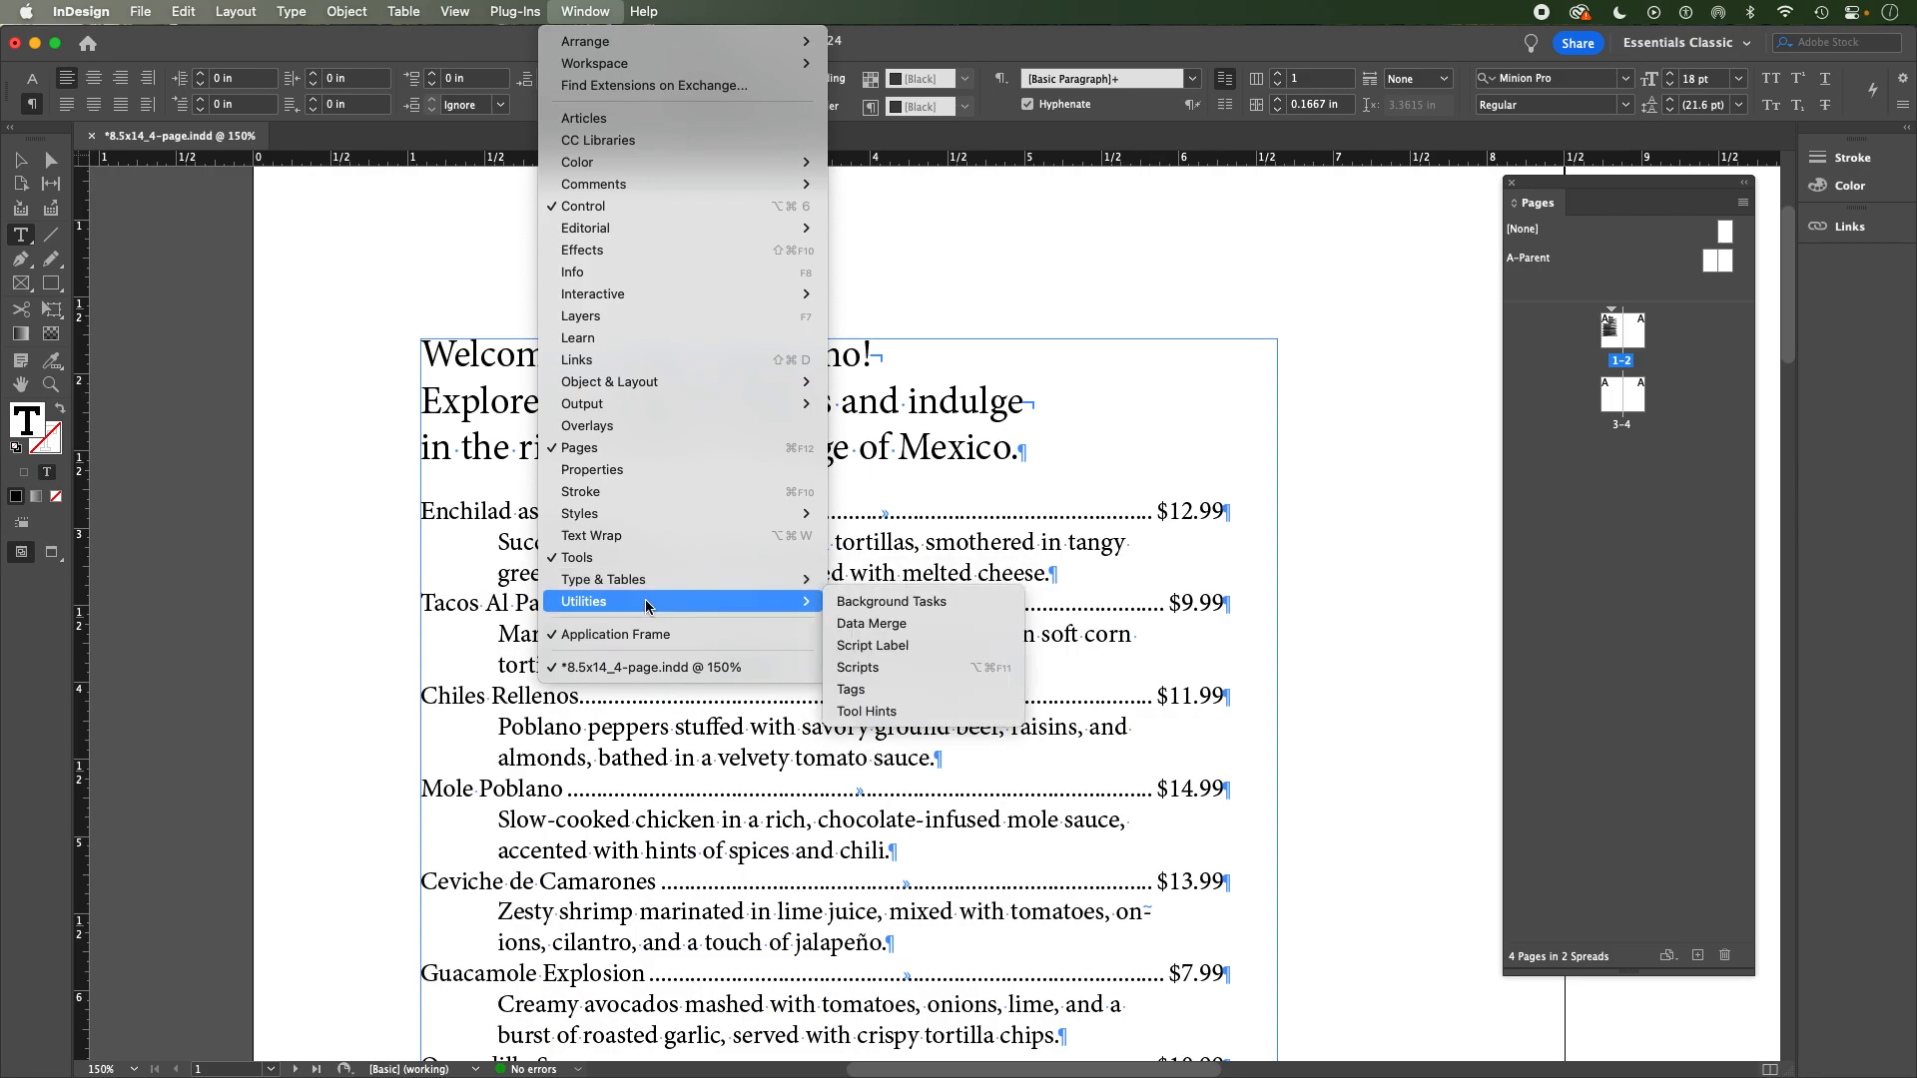
mouse_move(599, 513)
left_click(915, 587)
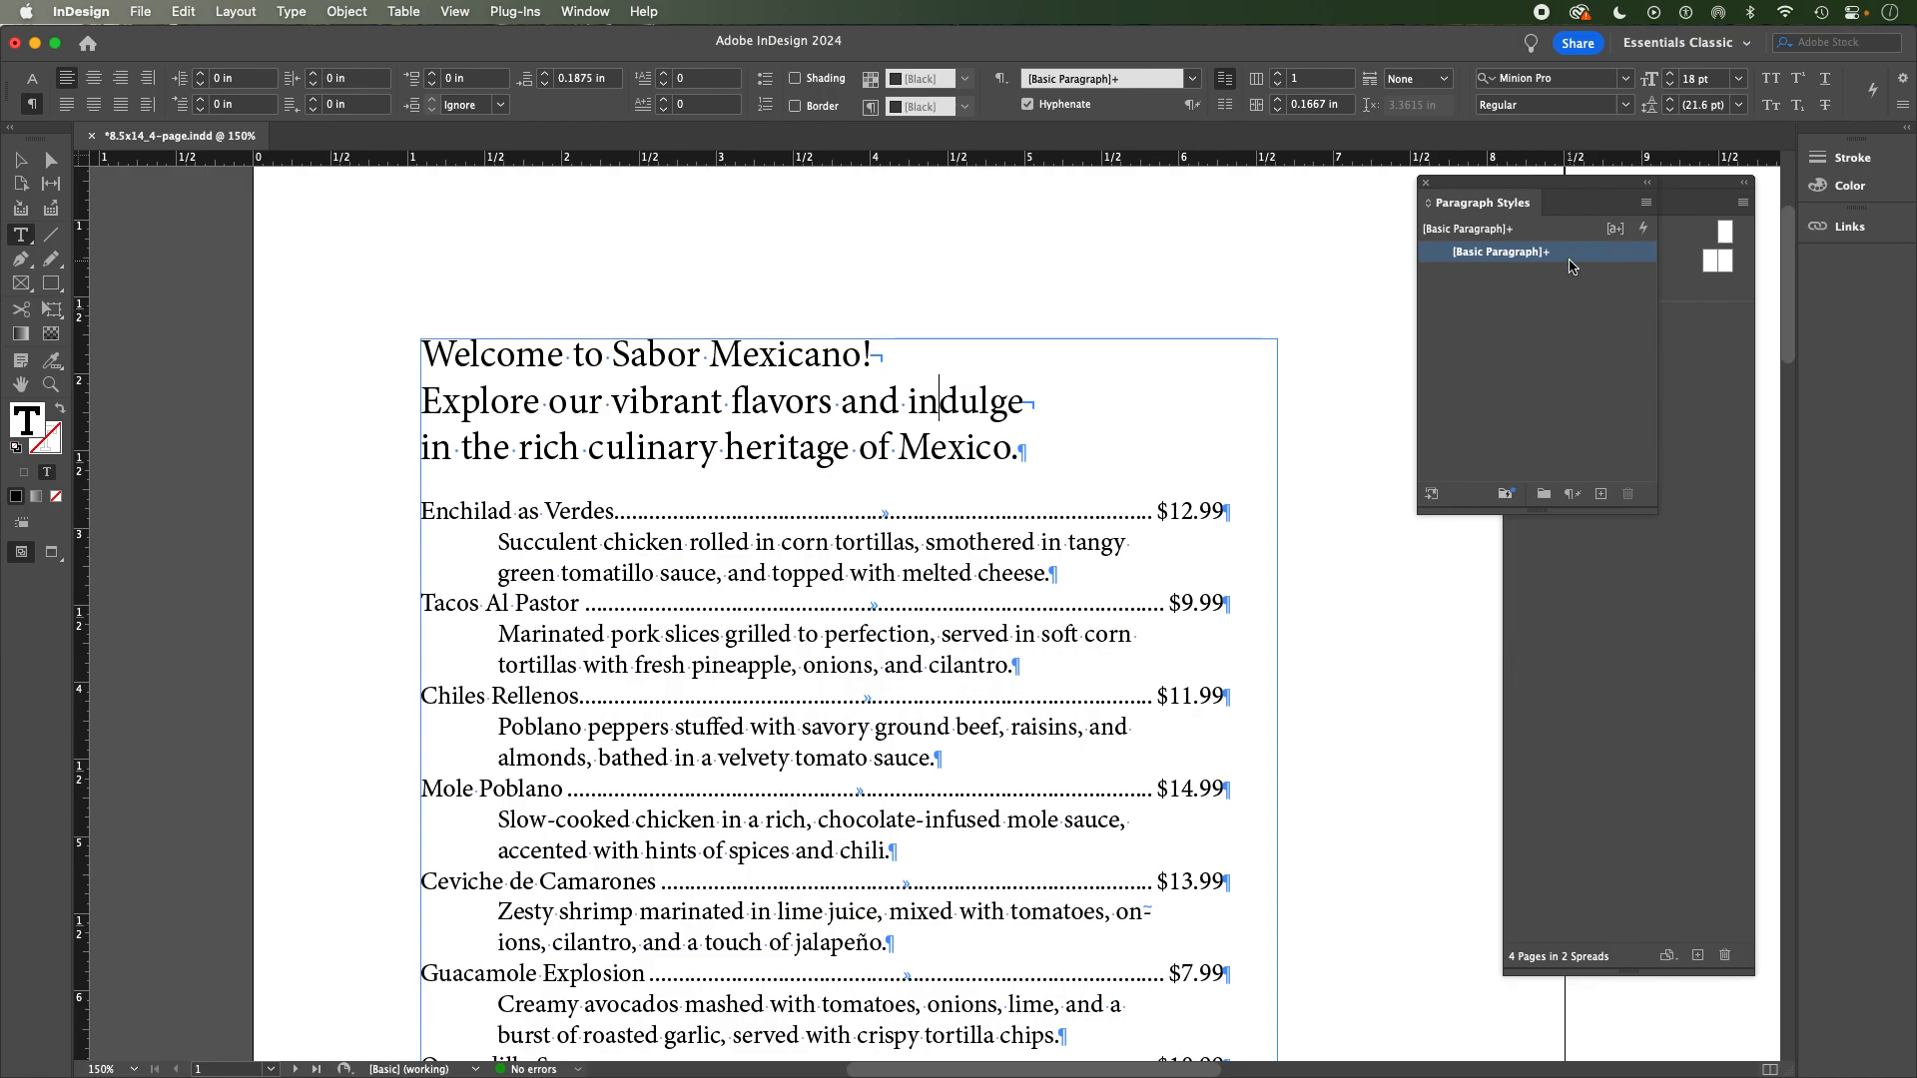
Start a new paragraph style named "page heading" from the welcome paragraph's formatting, with the style applied to the selection.
left_click(1647, 205)
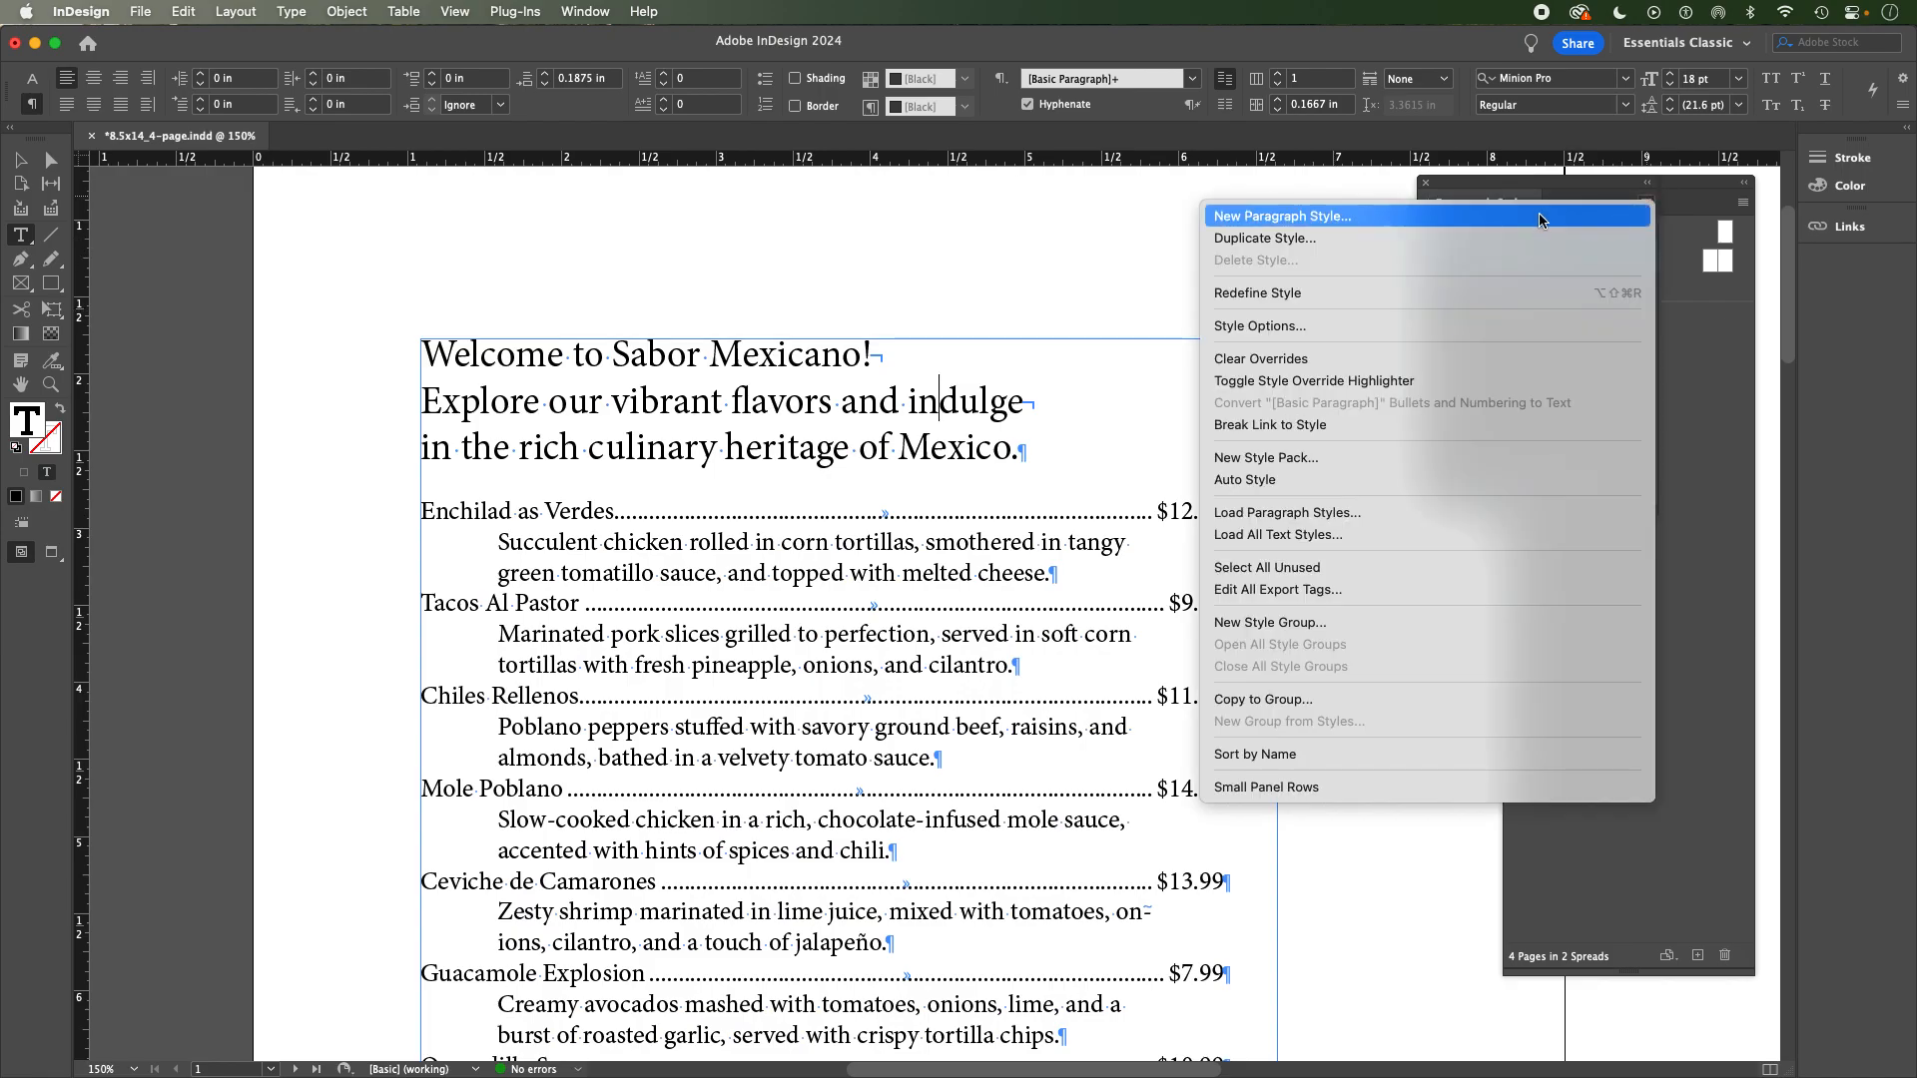
left_click(1538, 220)
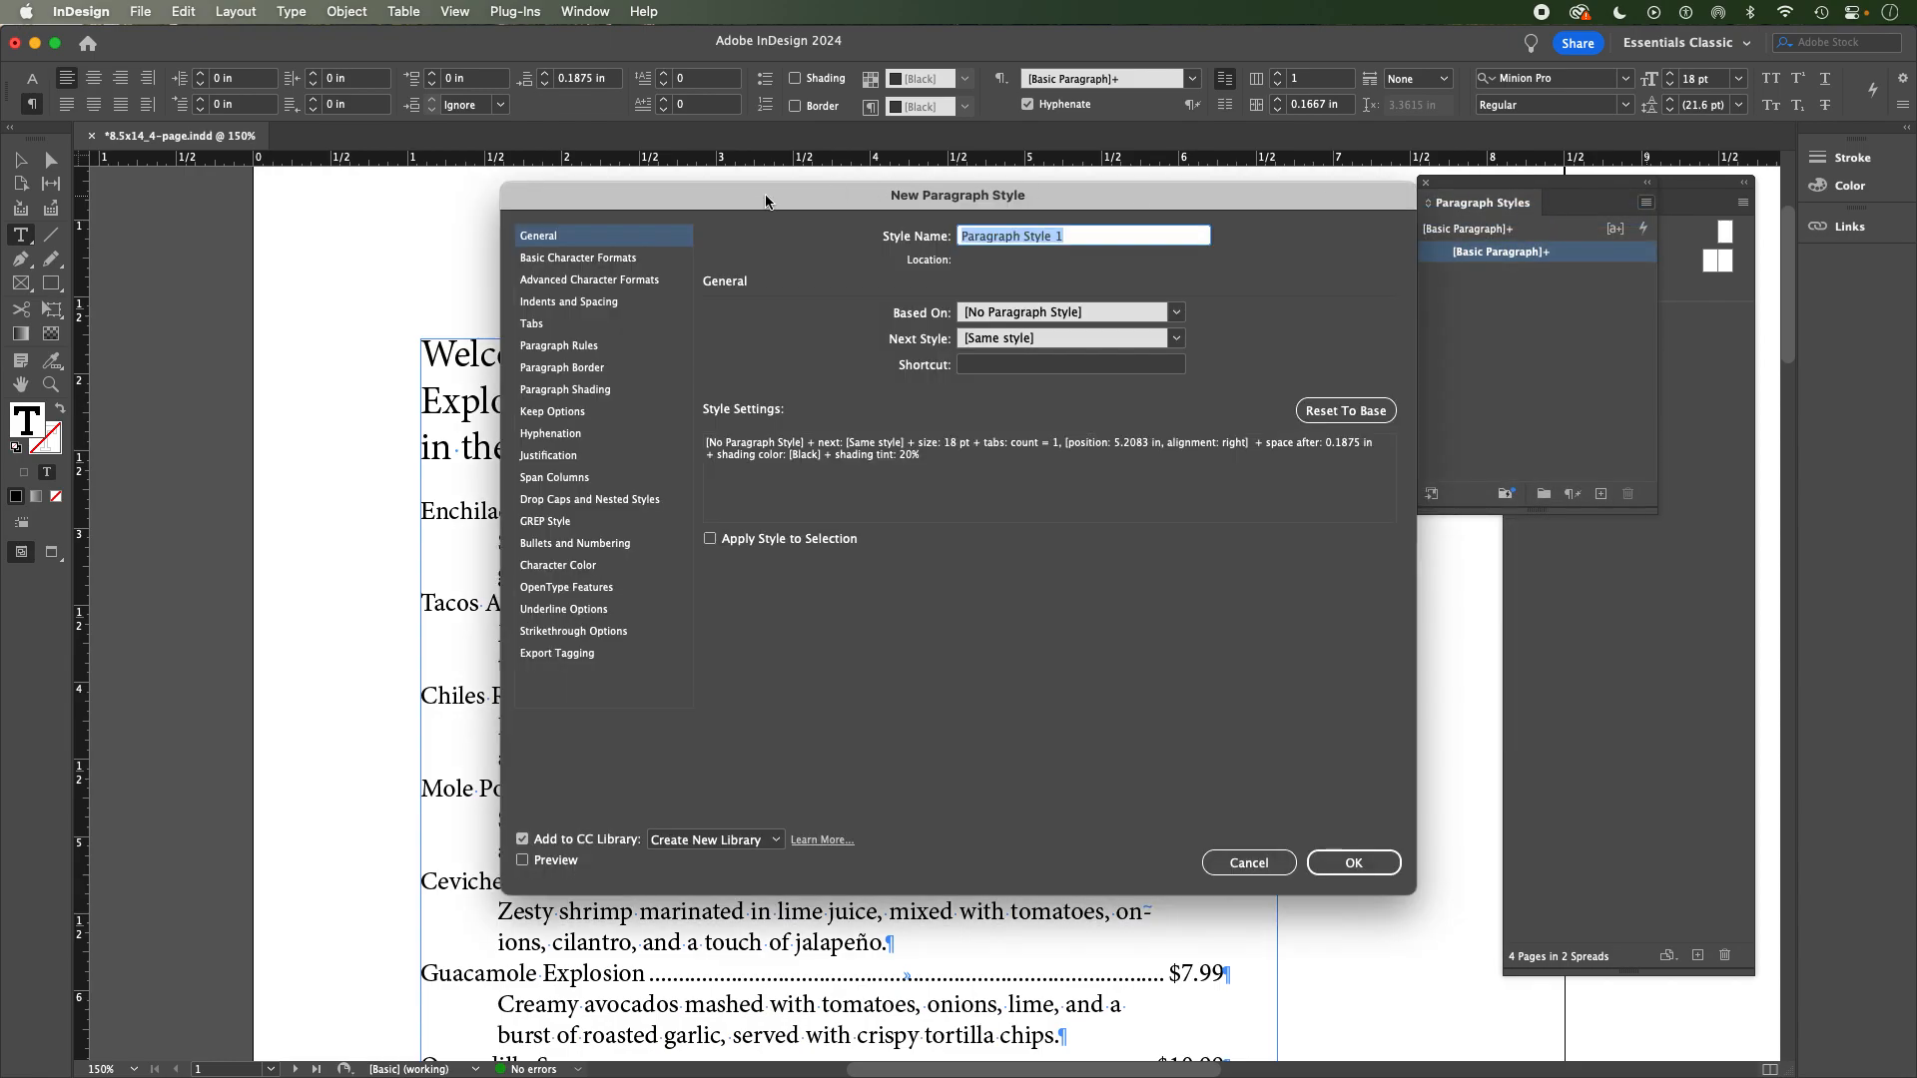
left_click_drag(770, 204, 1146, 213)
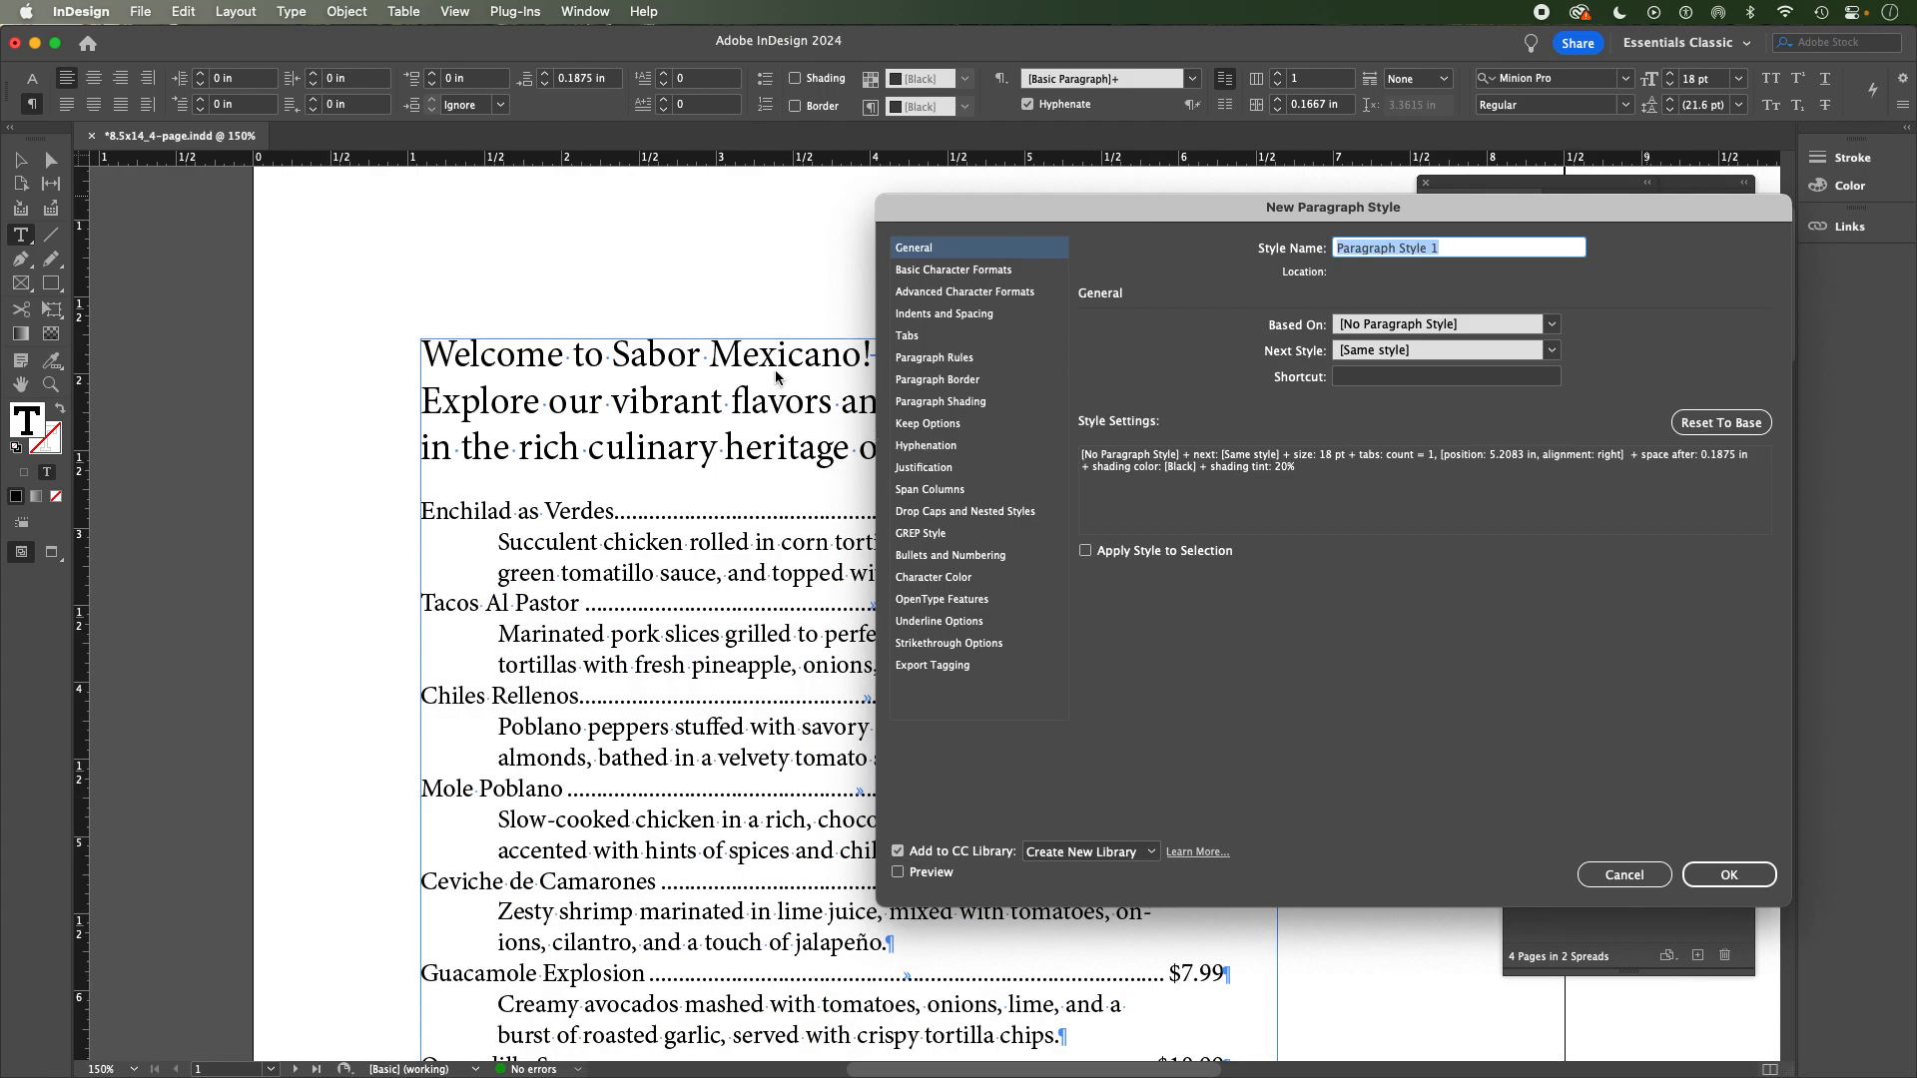
left_click_drag(992, 203, 1034, 204)
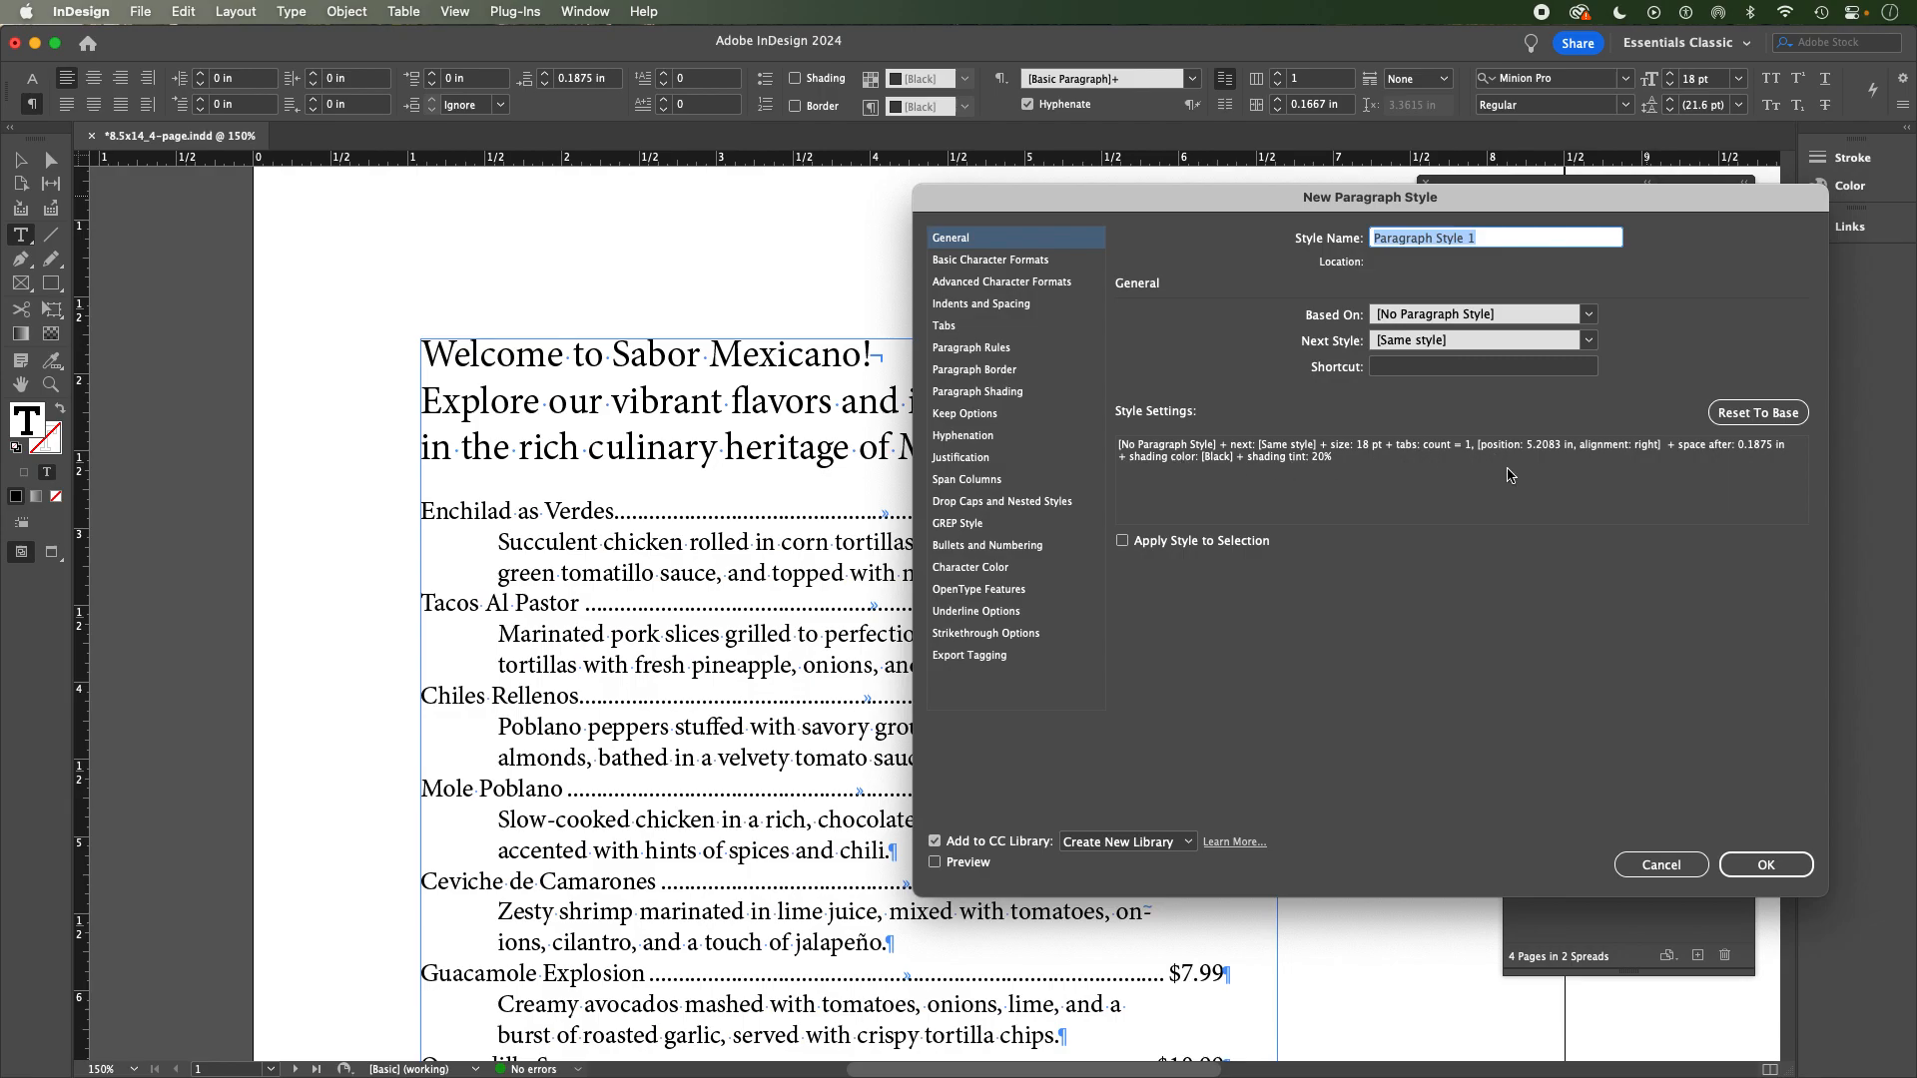
left_click(1124, 543)
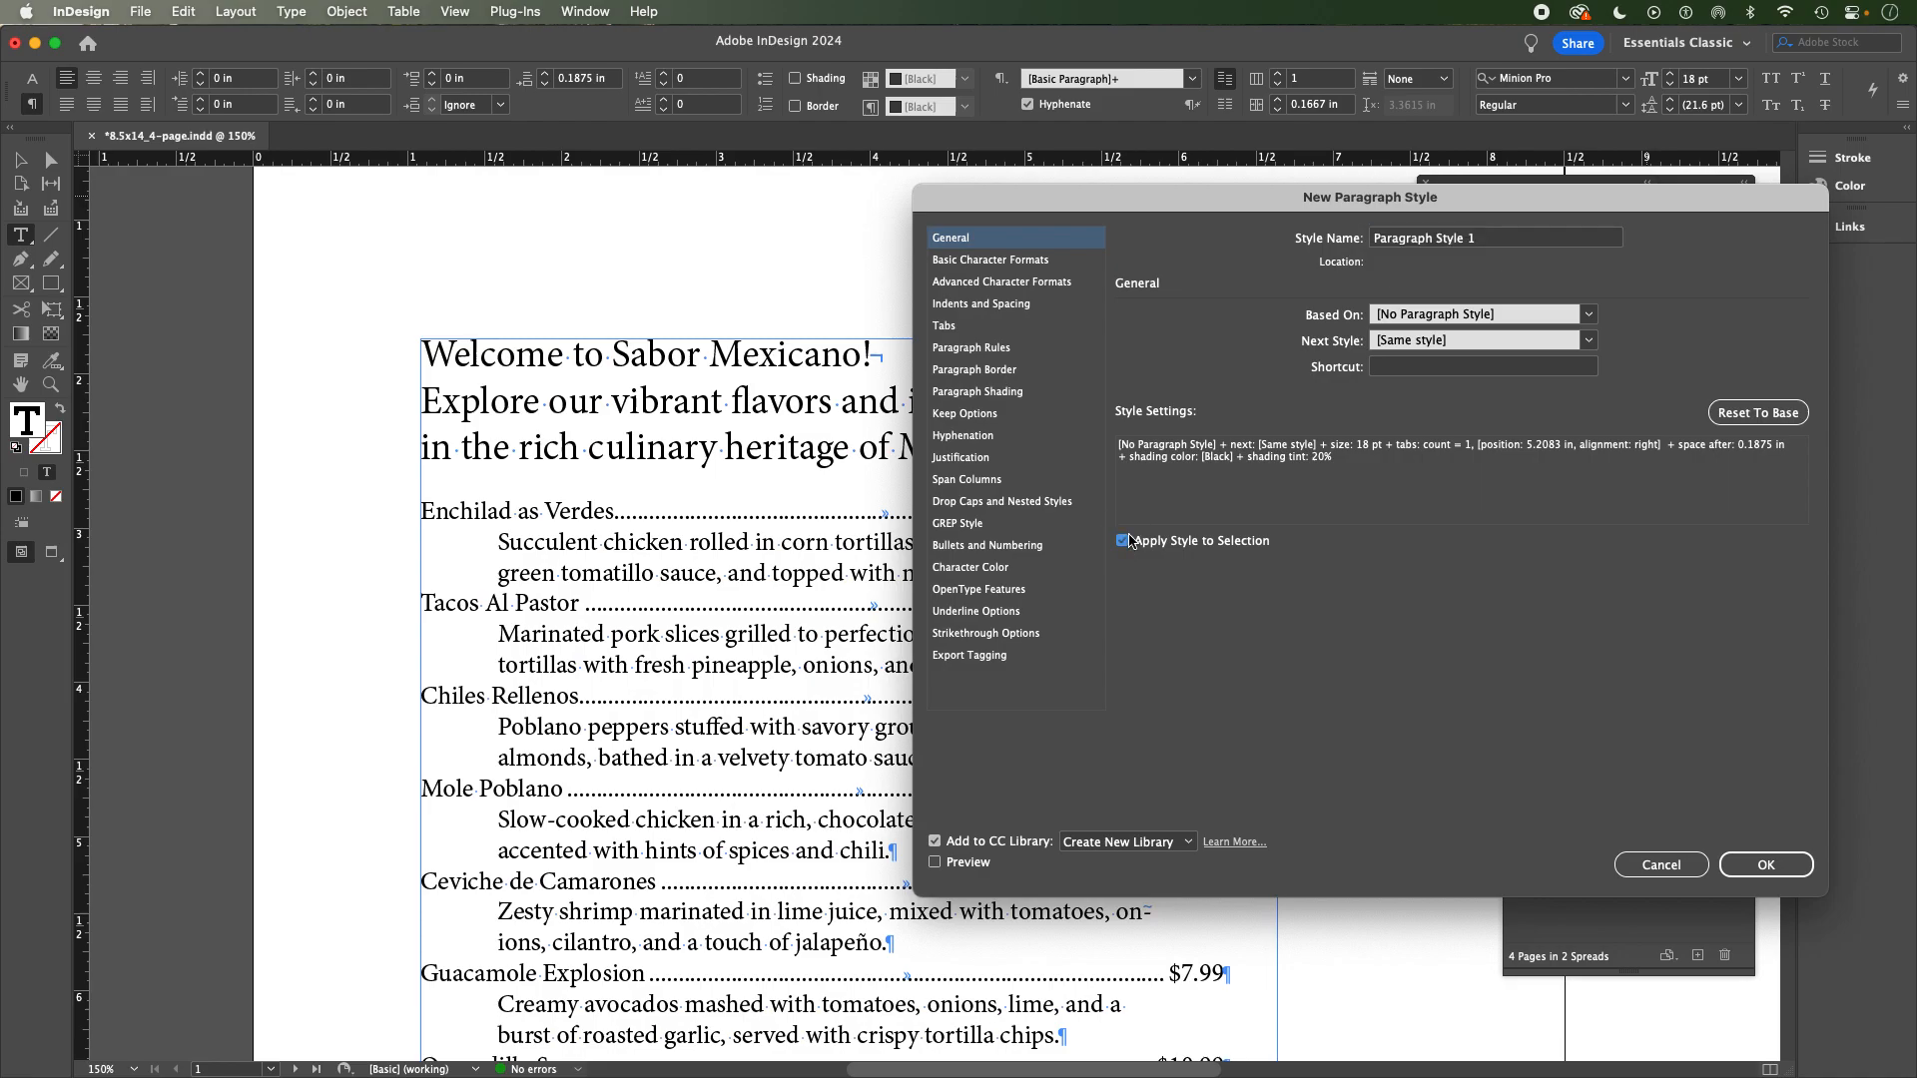
left_click(1495, 240)
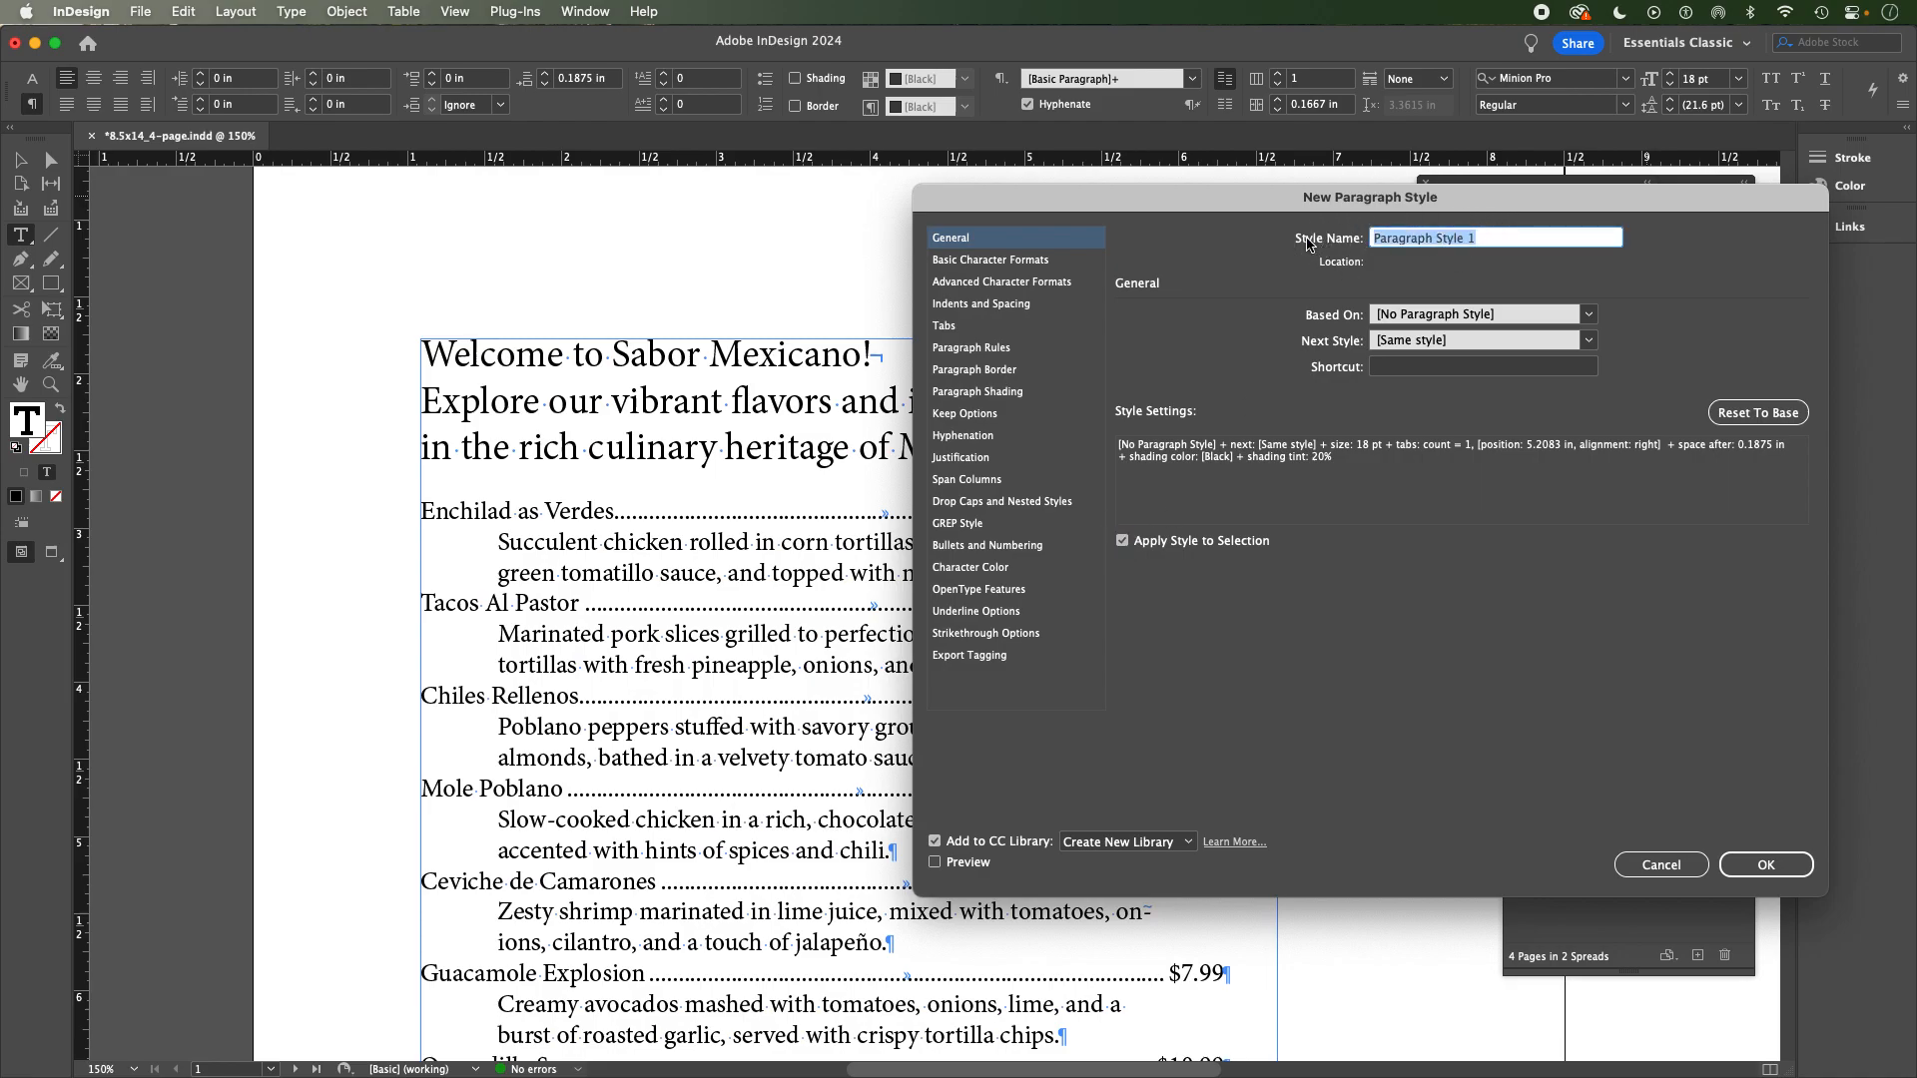
type("page heading")
Review the page heading style's justification, border, rule and general settings, save the style, and dismiss the CC Libraries panel.
left_click(961, 459)
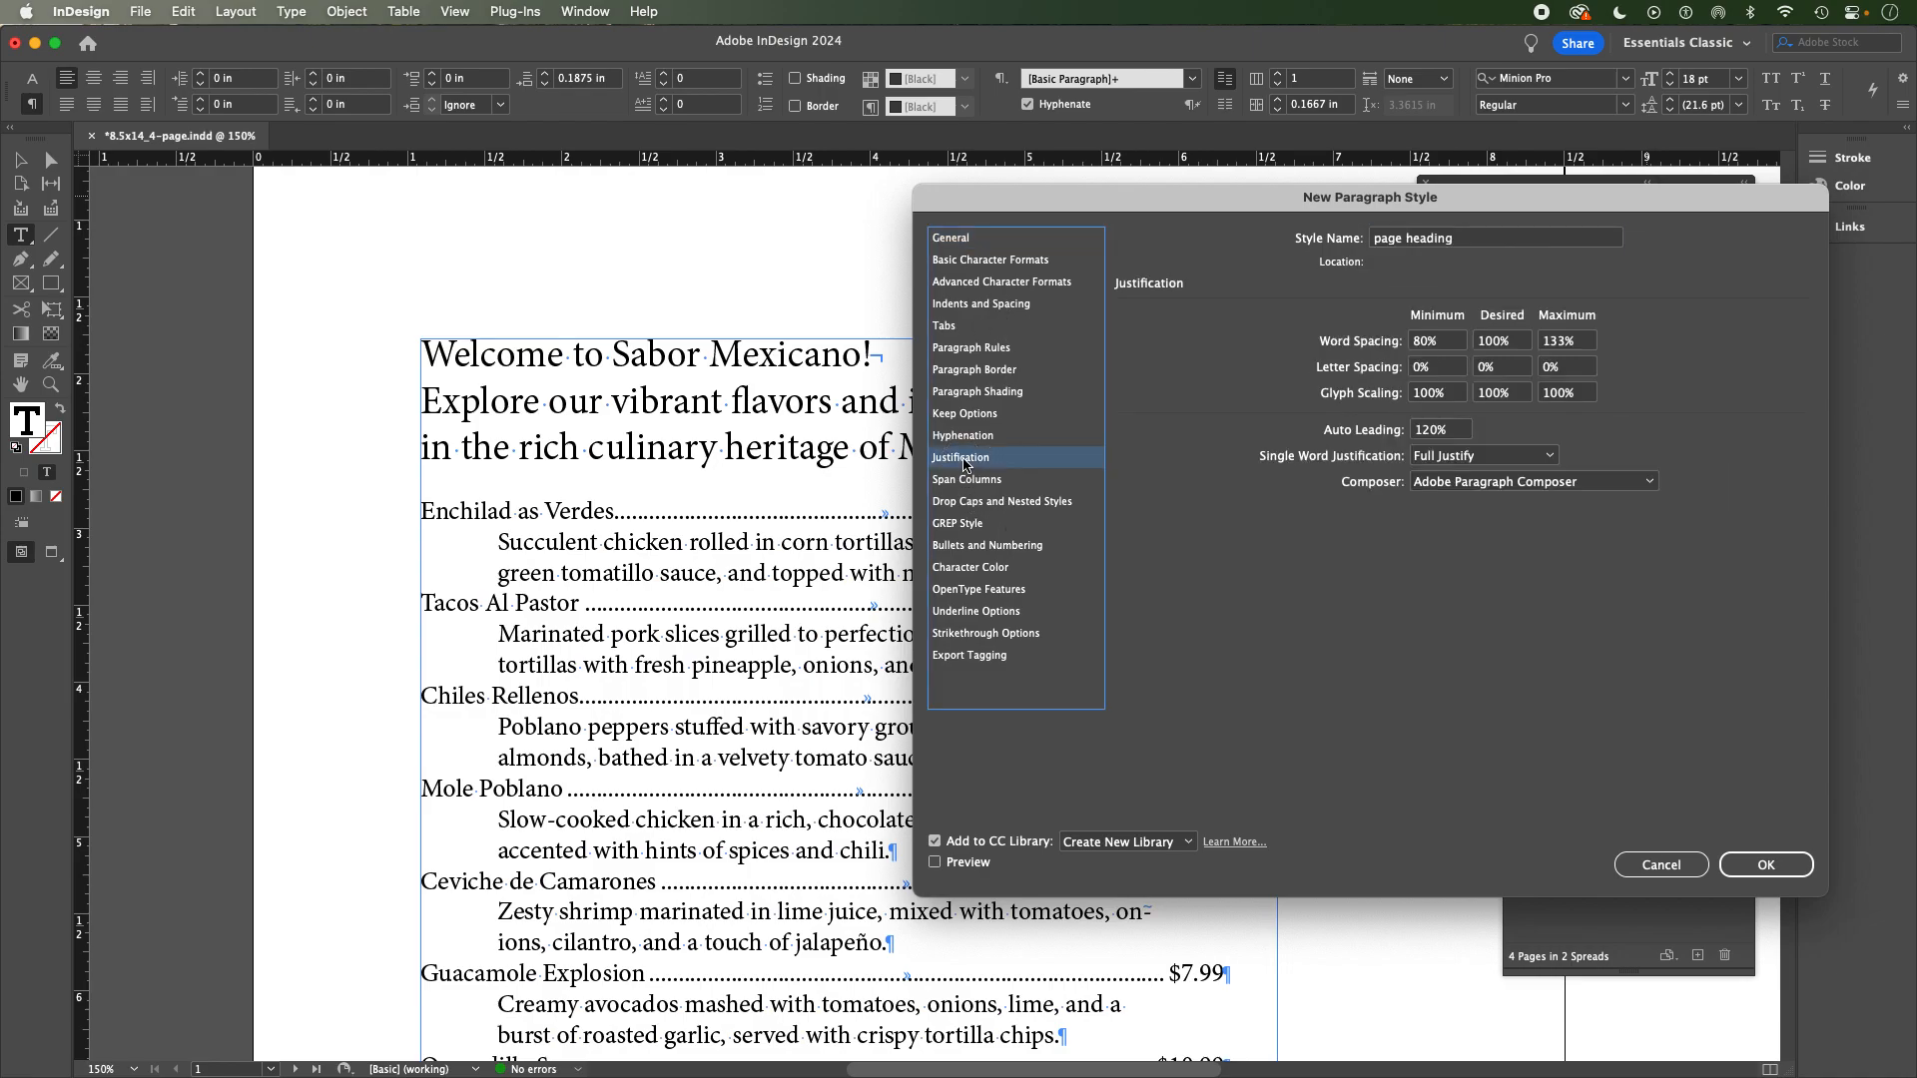
left_click(982, 371)
left_click(975, 347)
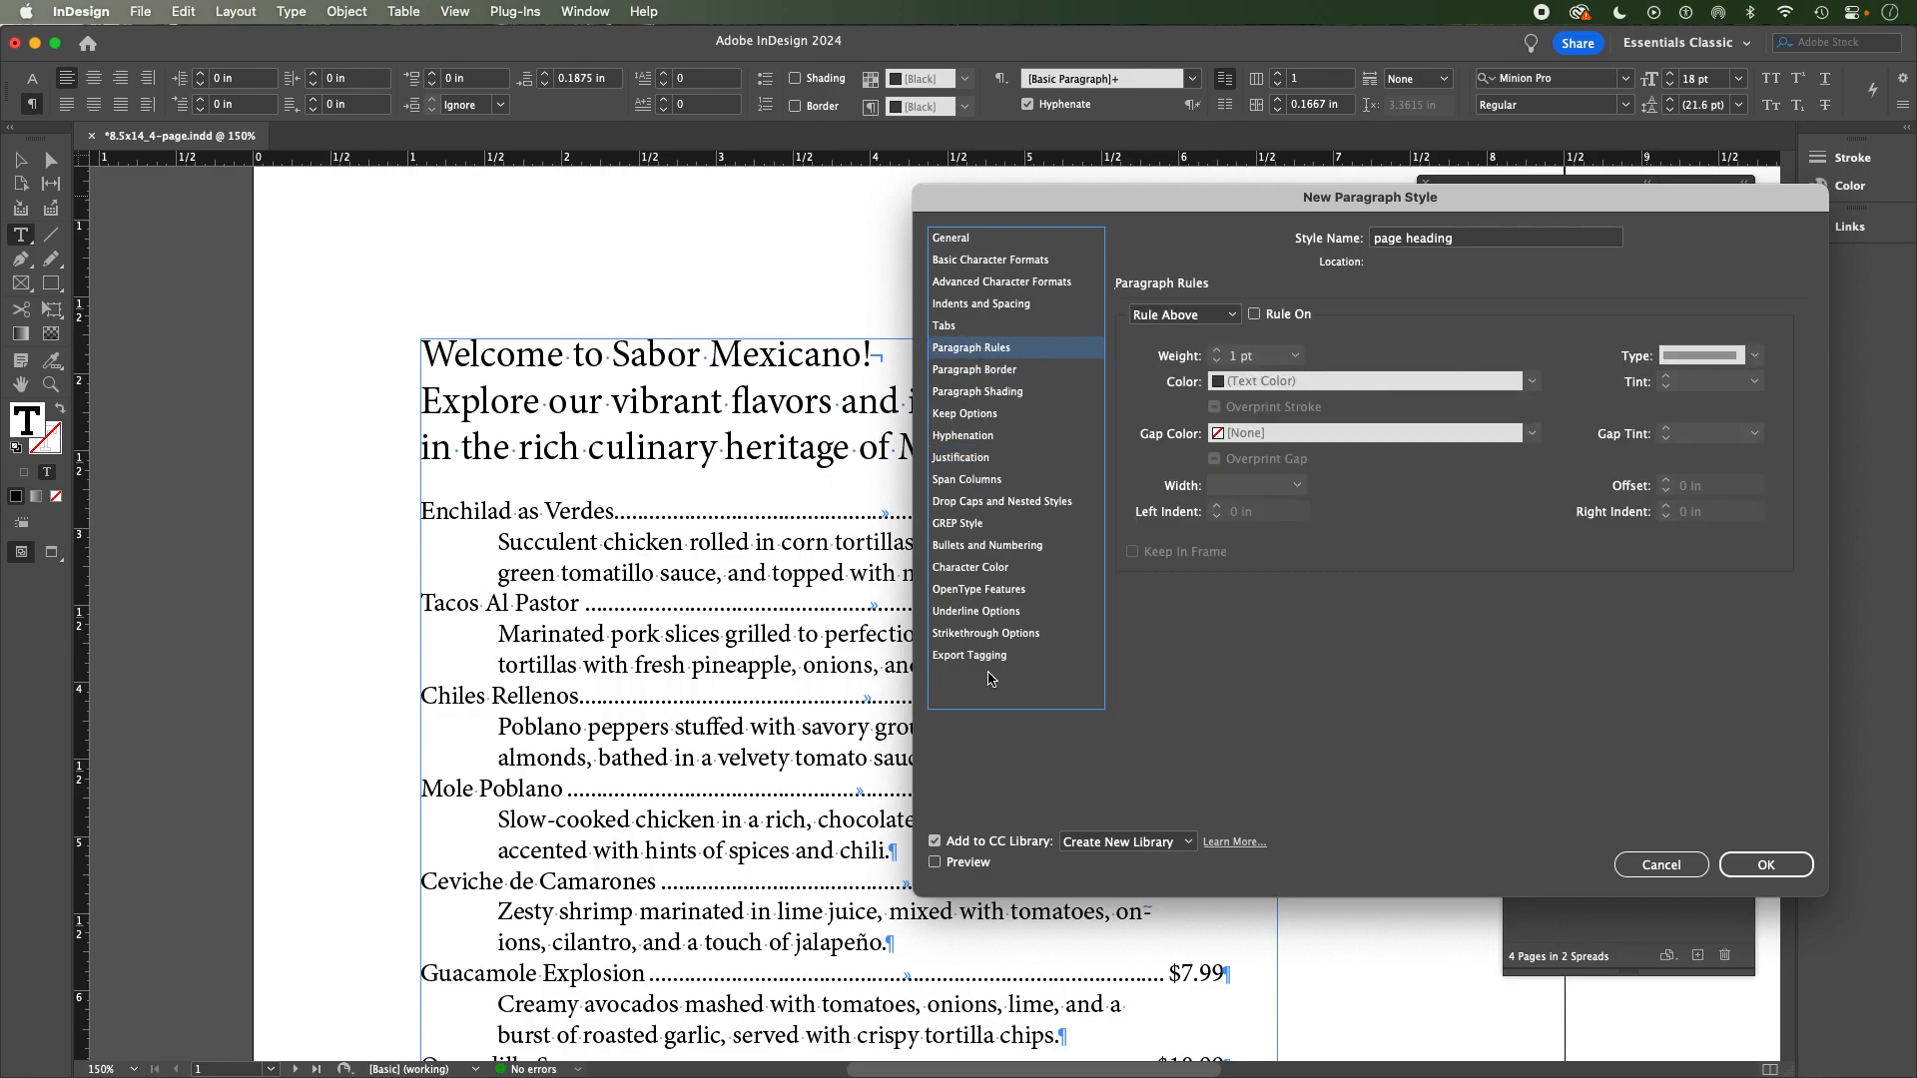
left_click(953, 239)
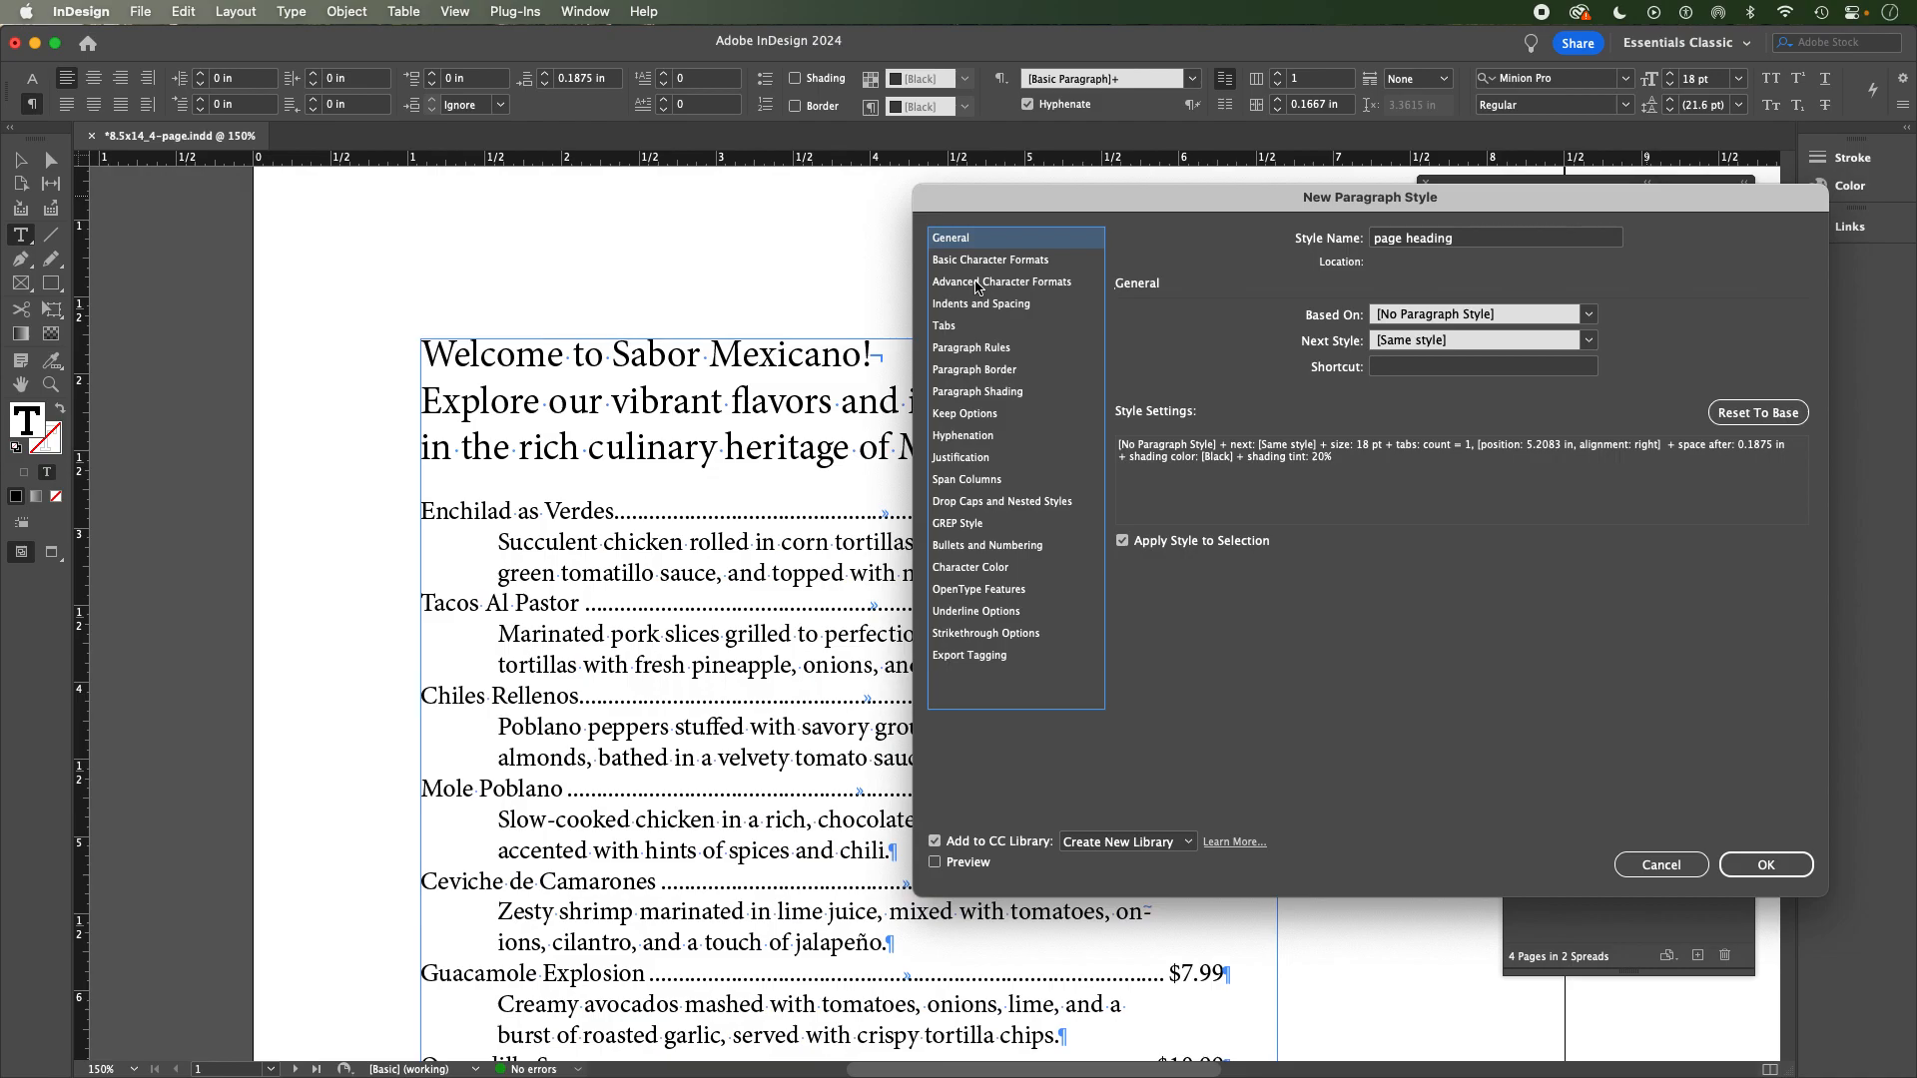
left_click(1783, 866)
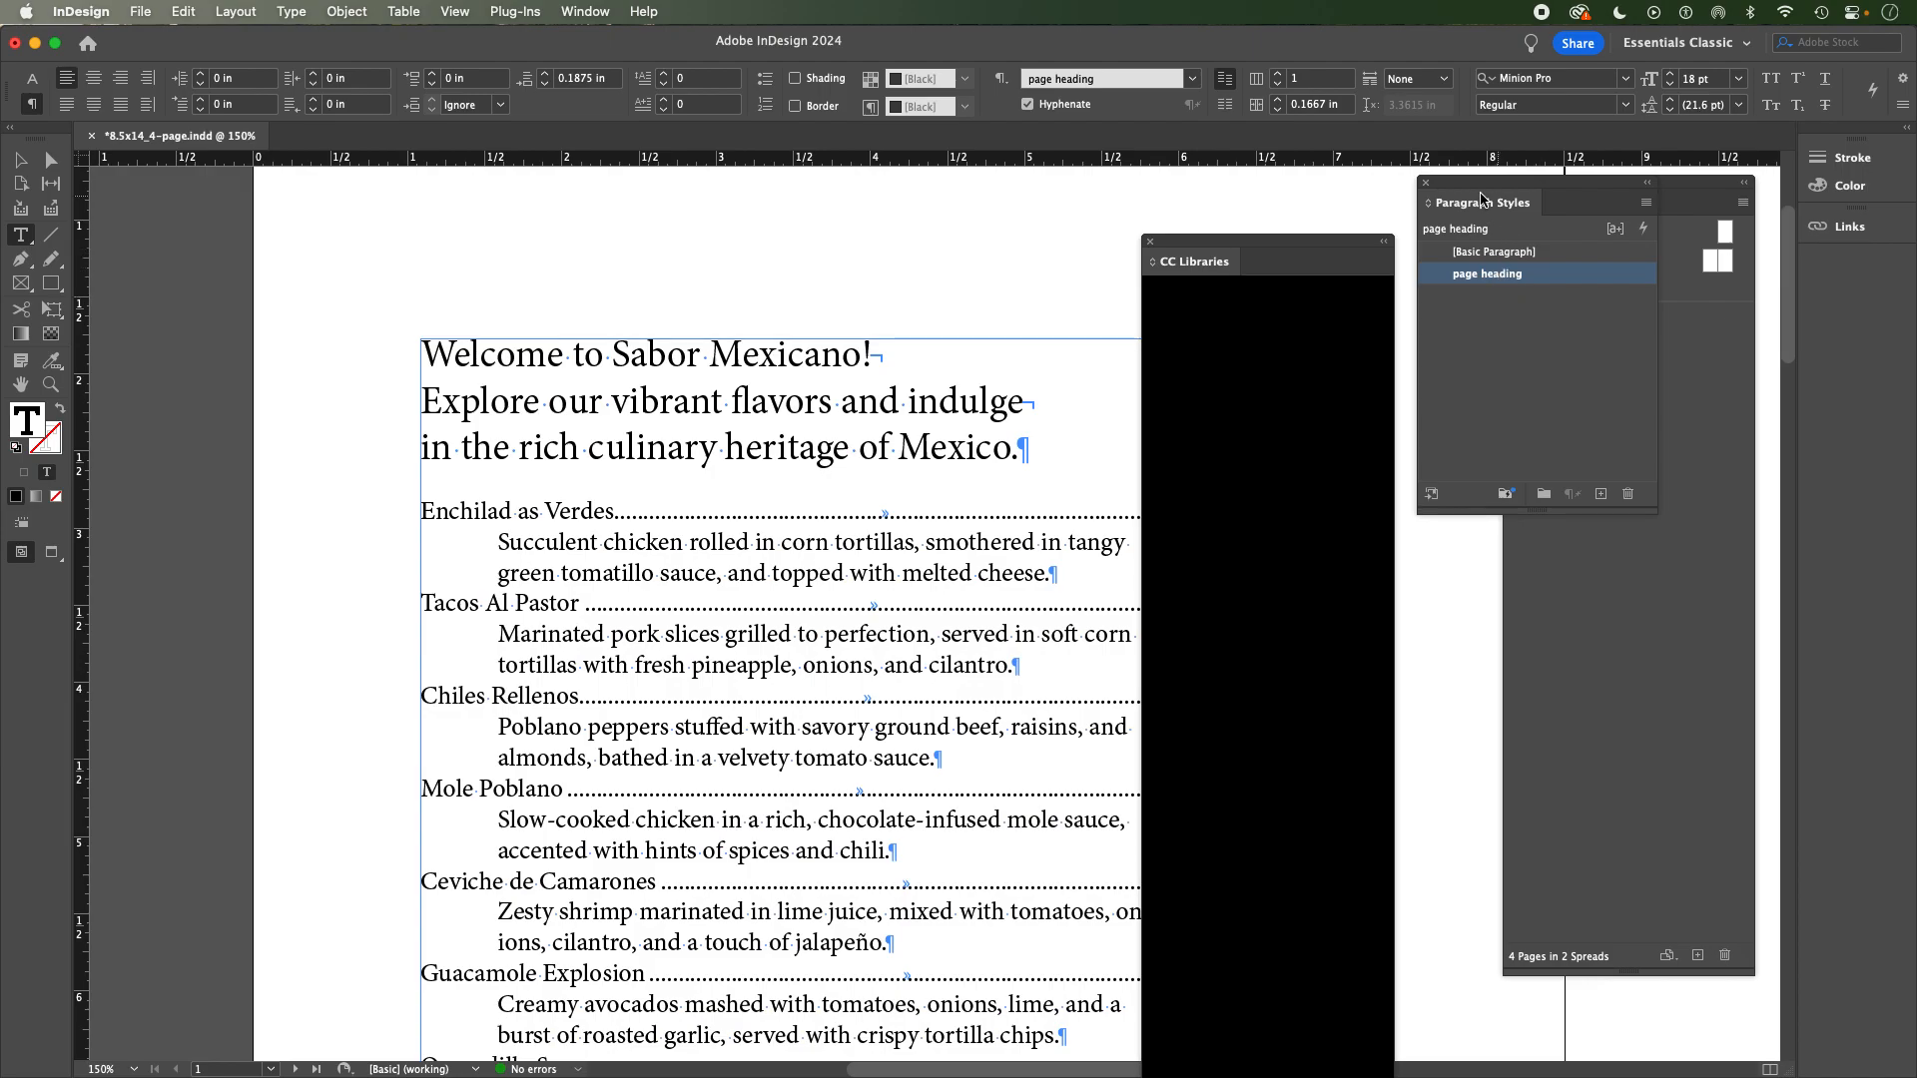
left_click(1150, 242)
Apply the page heading style to the closing "Embark on a culinary journey" paragraph at the end of the menu.
scroll(997, 553, "down", 10)
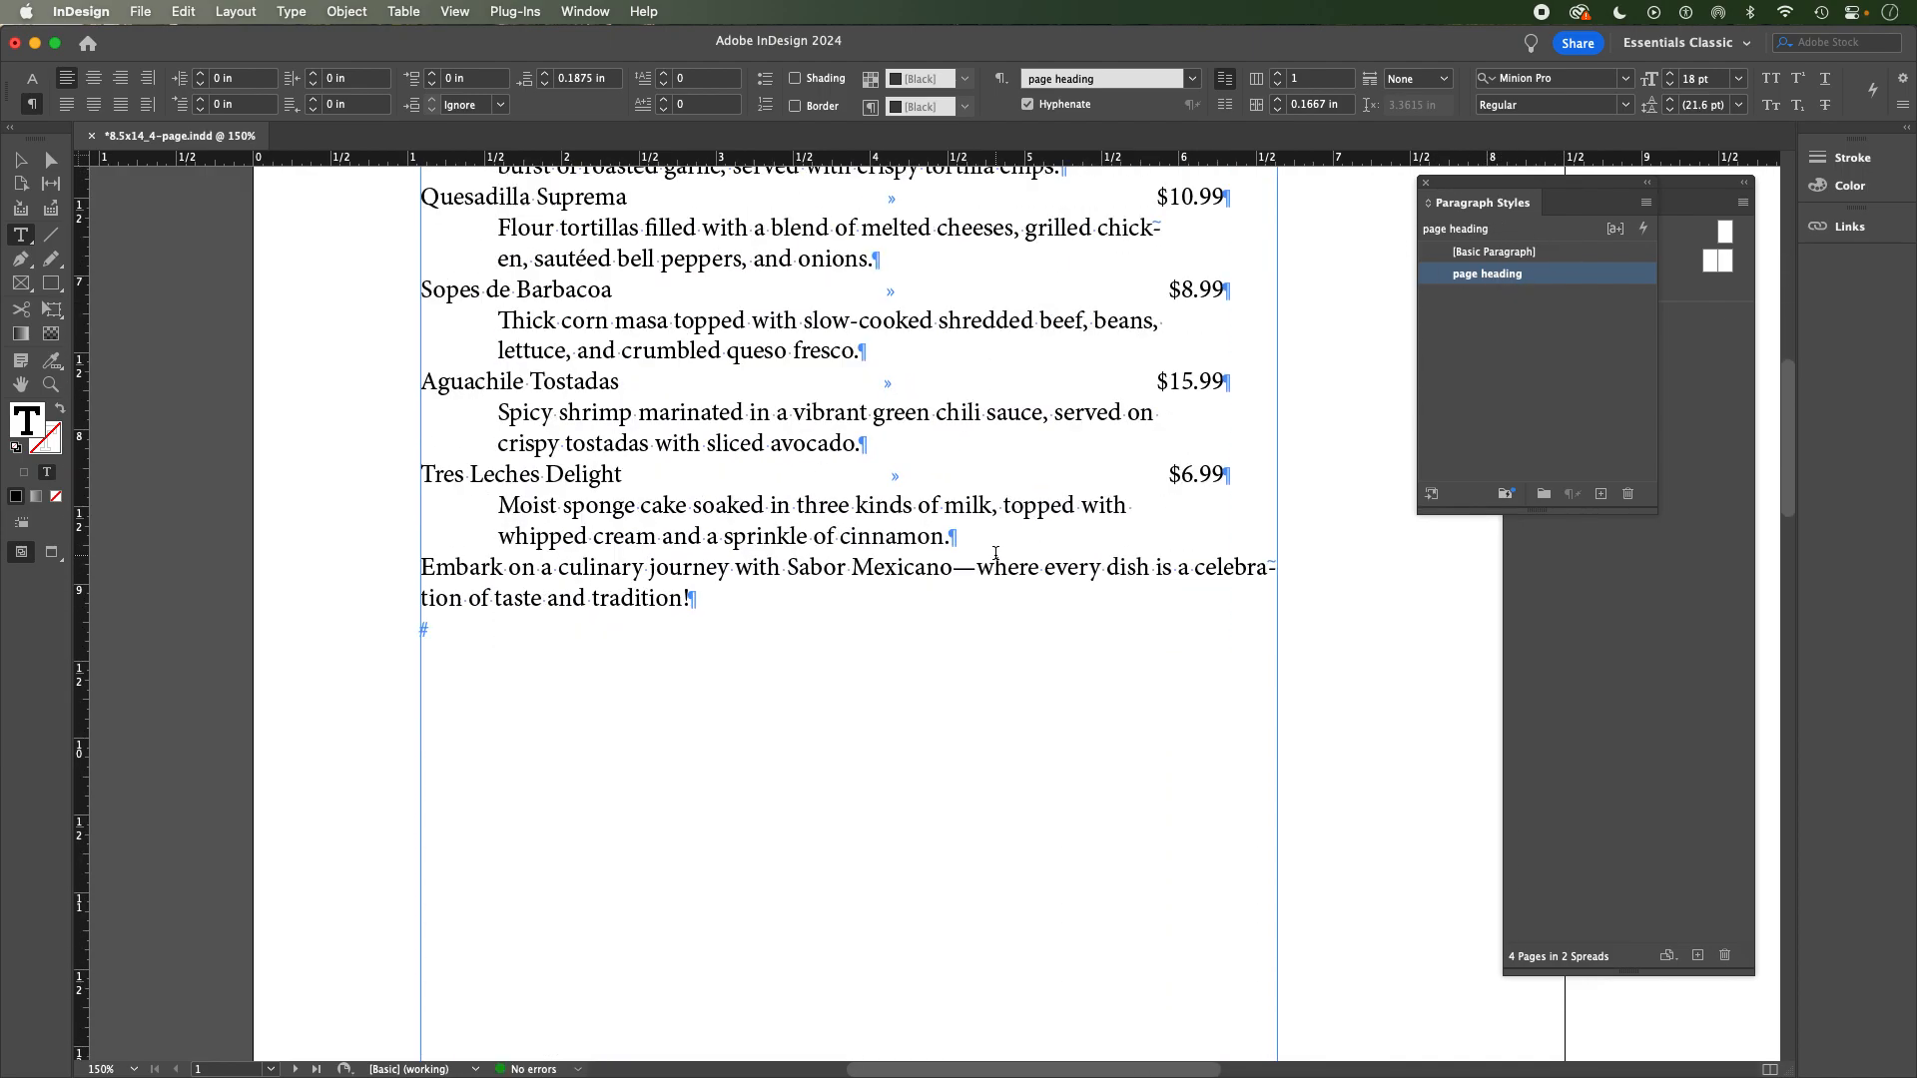
scroll(996, 553, "up", 3)
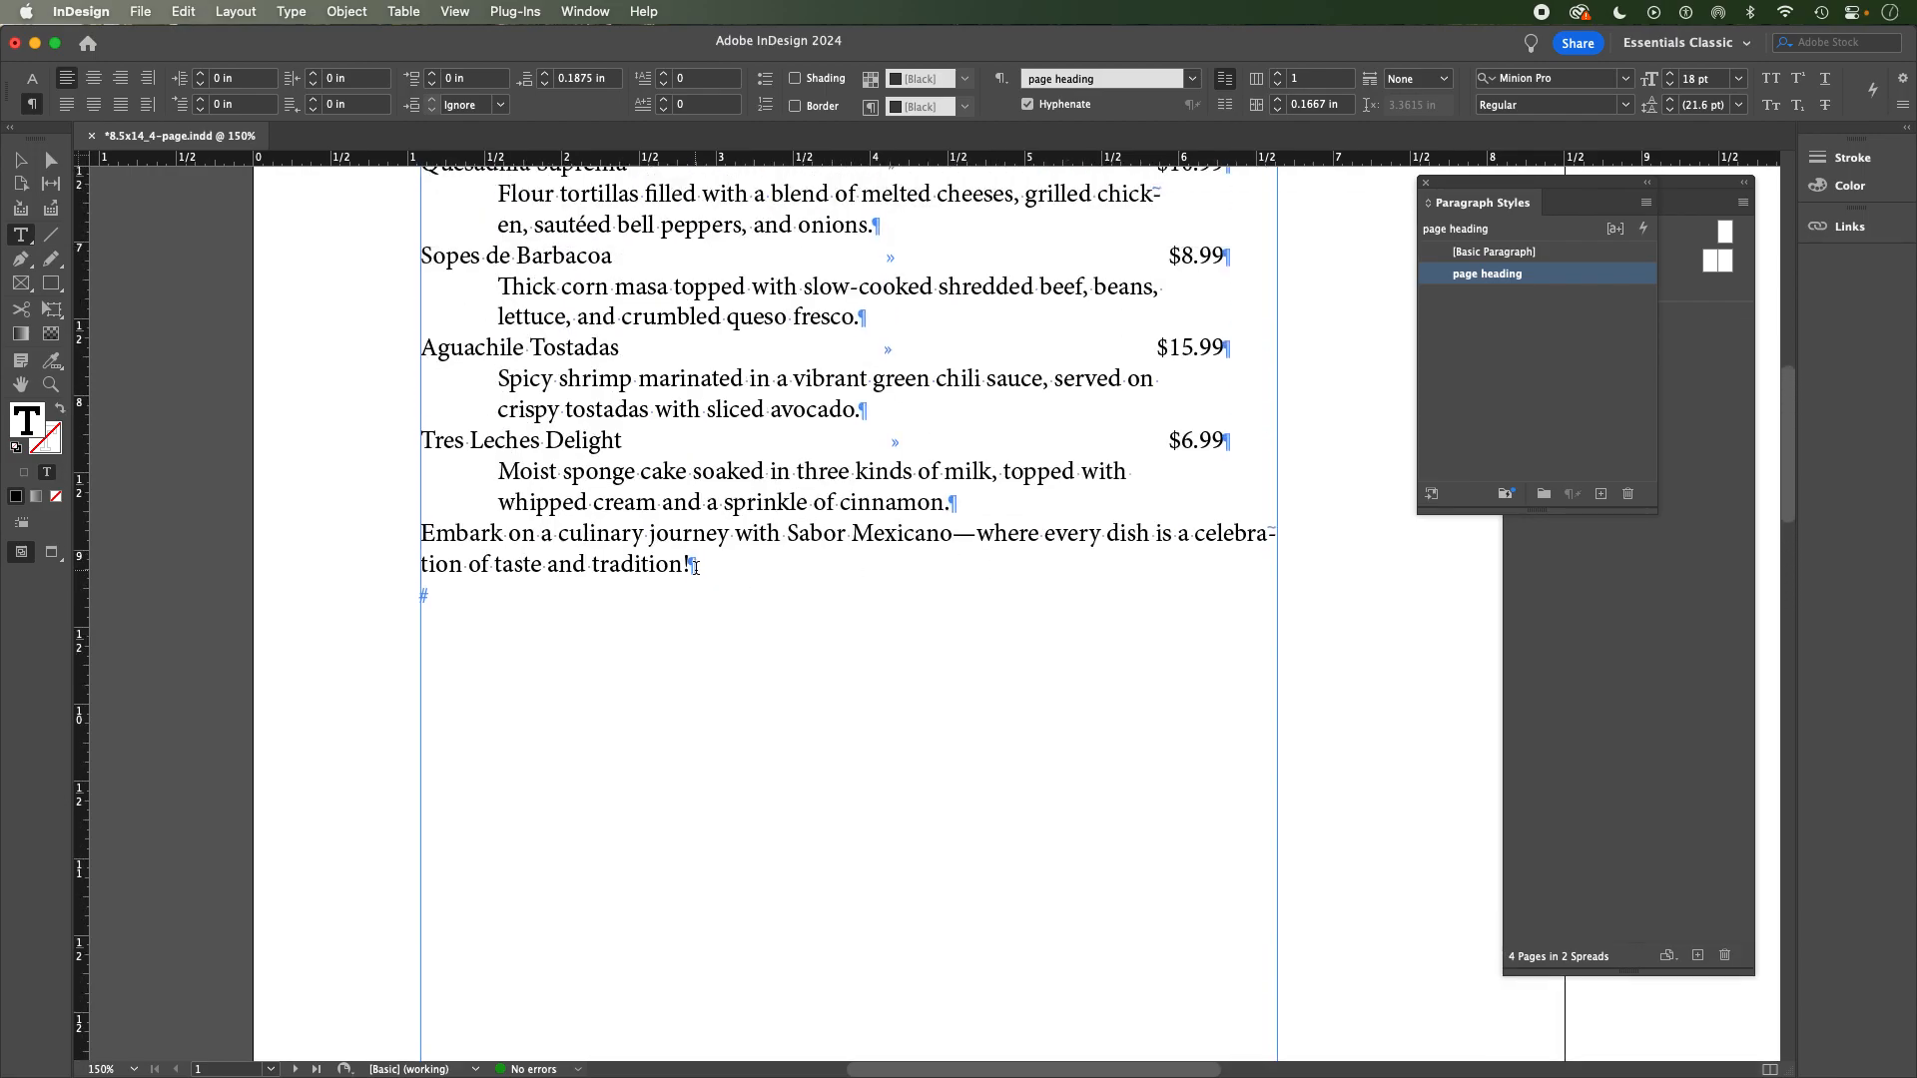
left_click(652, 567)
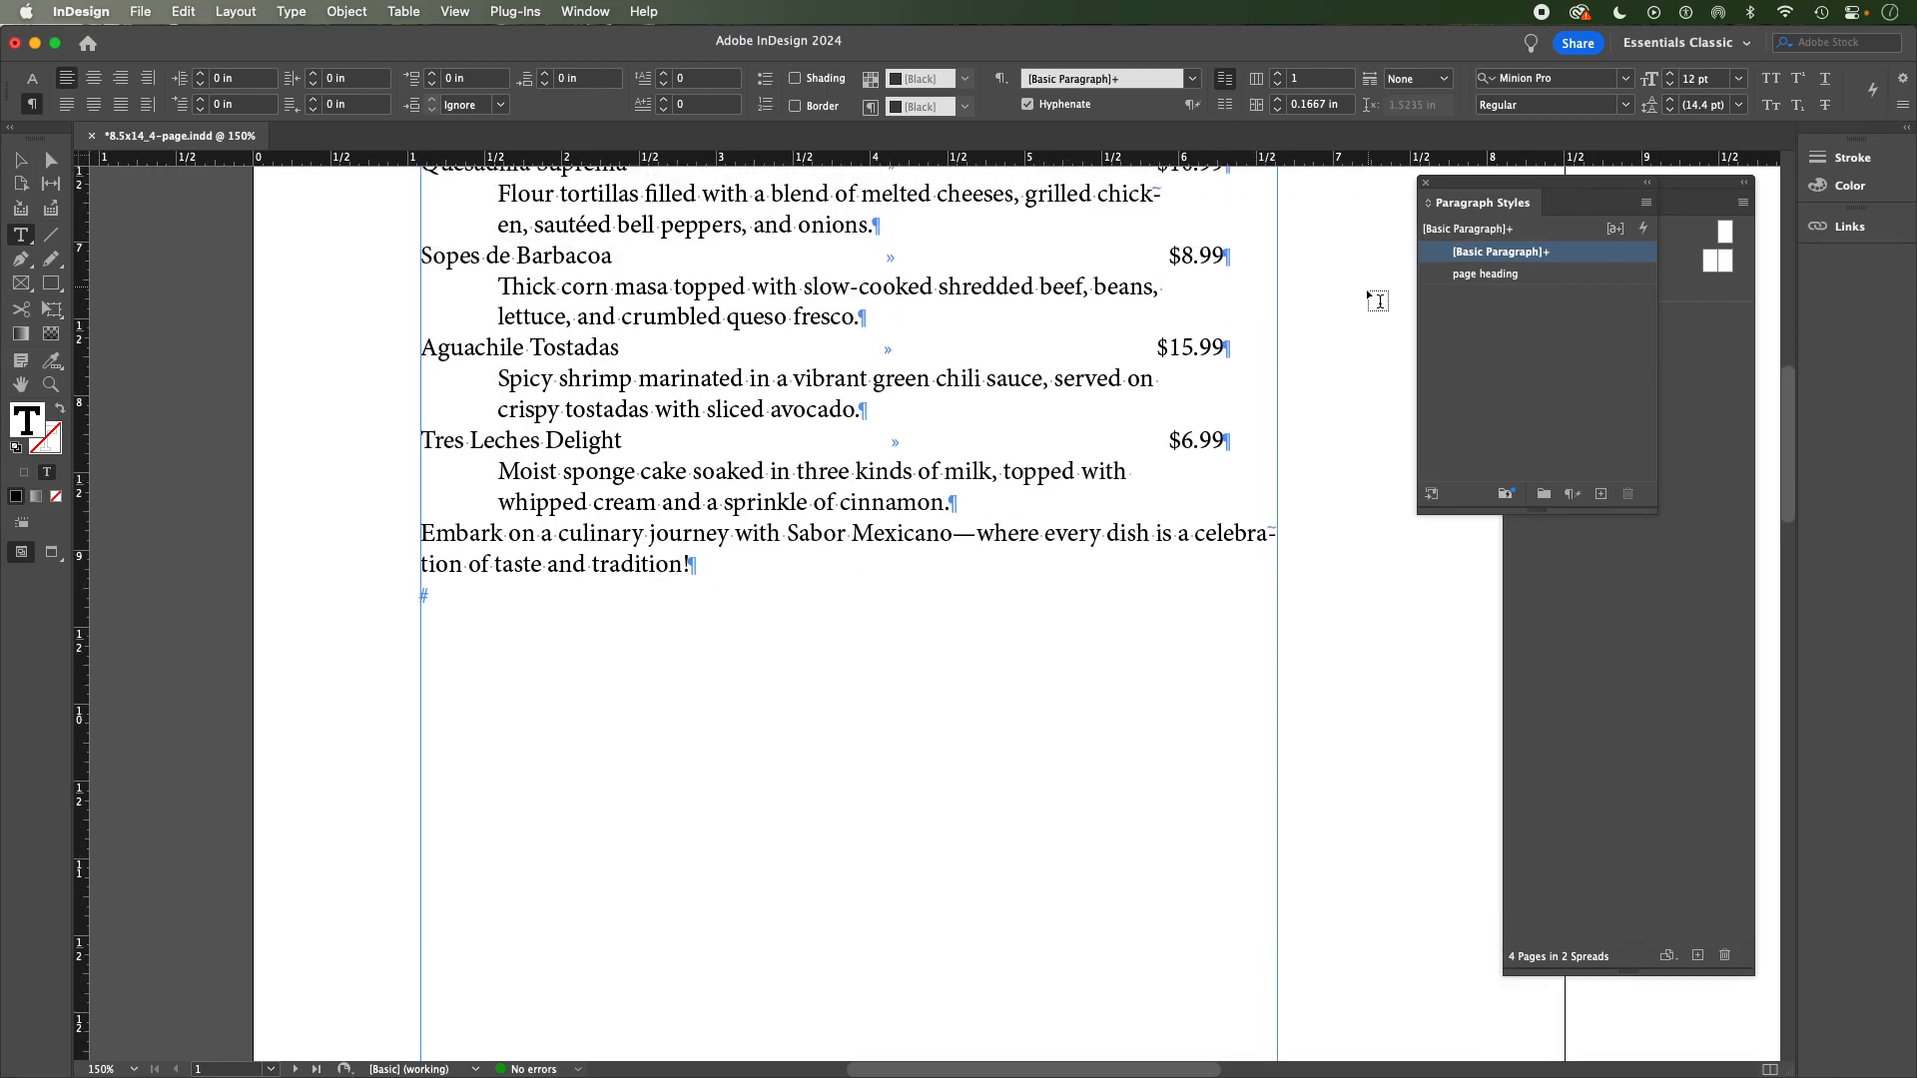
mouse_move(1519, 258)
left_click(1511, 276)
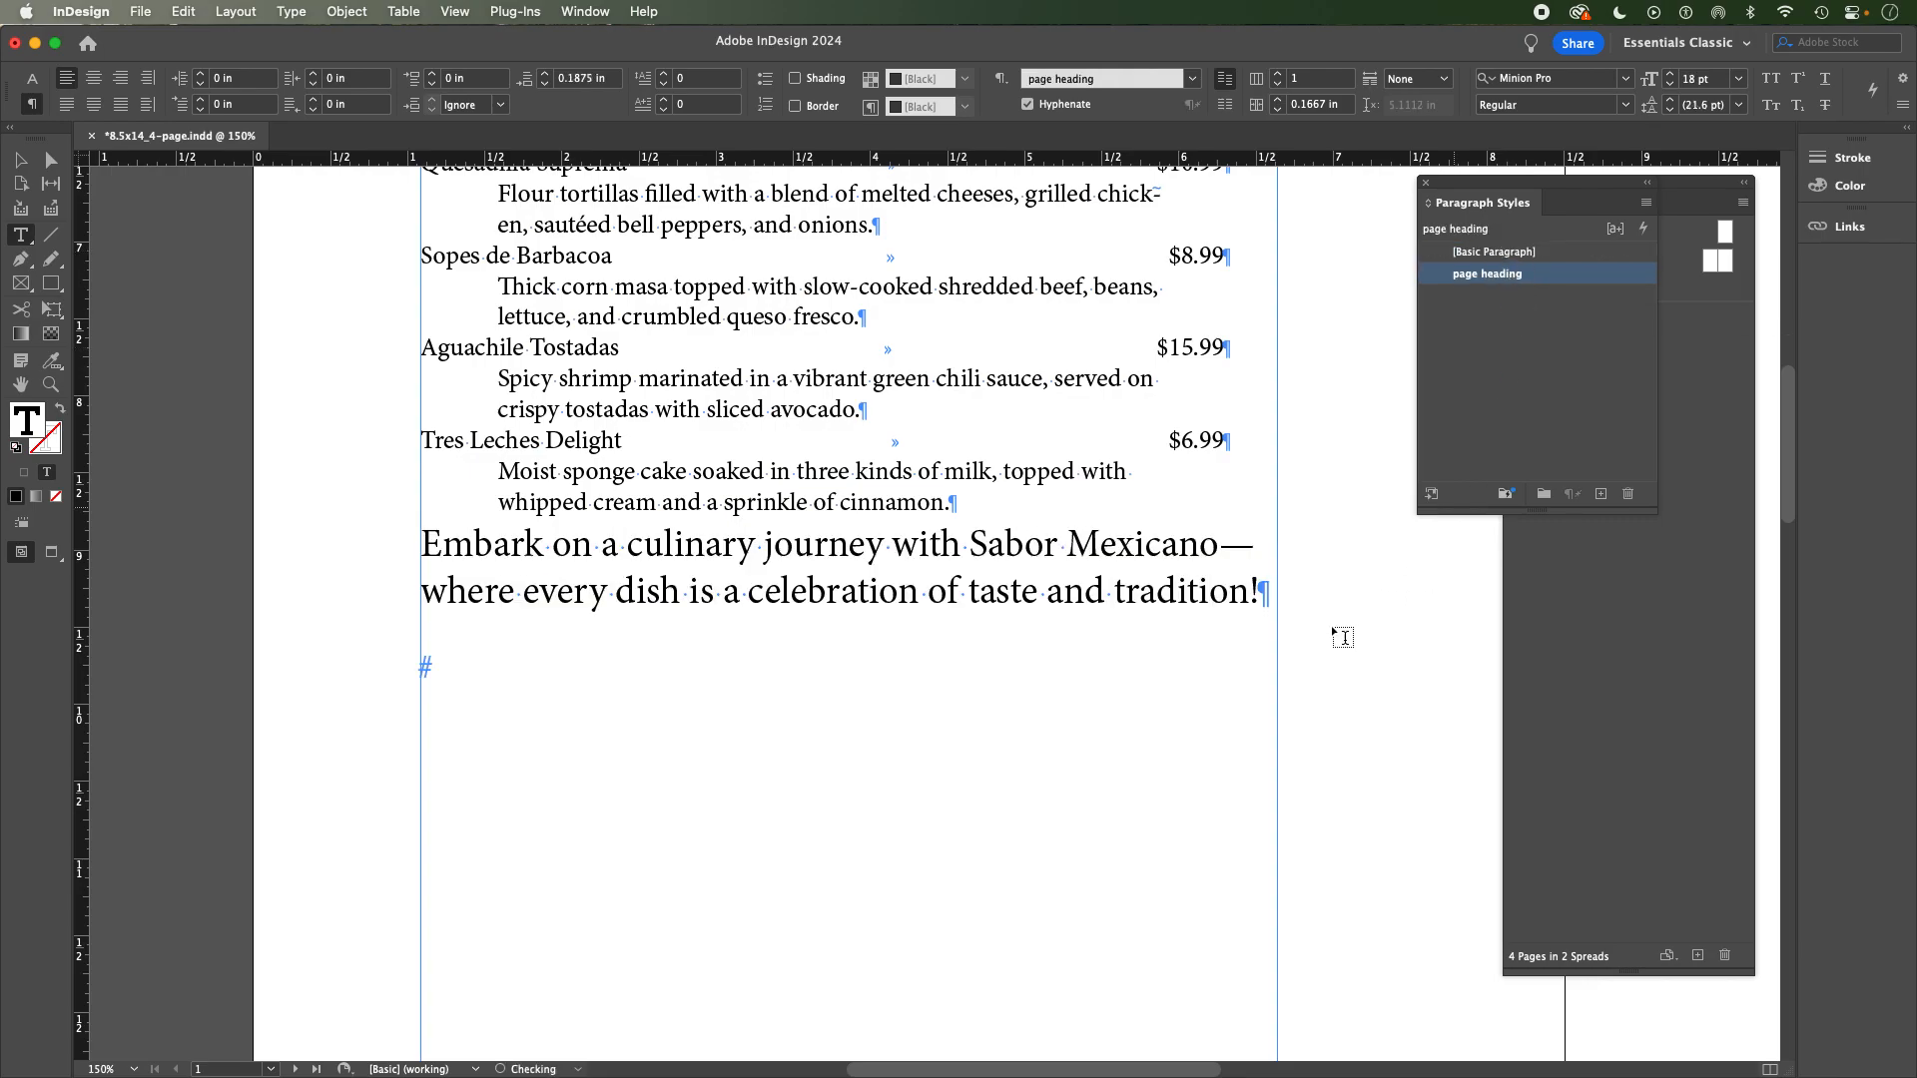
Change the case of the first dish name, "Enchilad as Verdes", to uppercase.
scroll(917, 613, "up", 1)
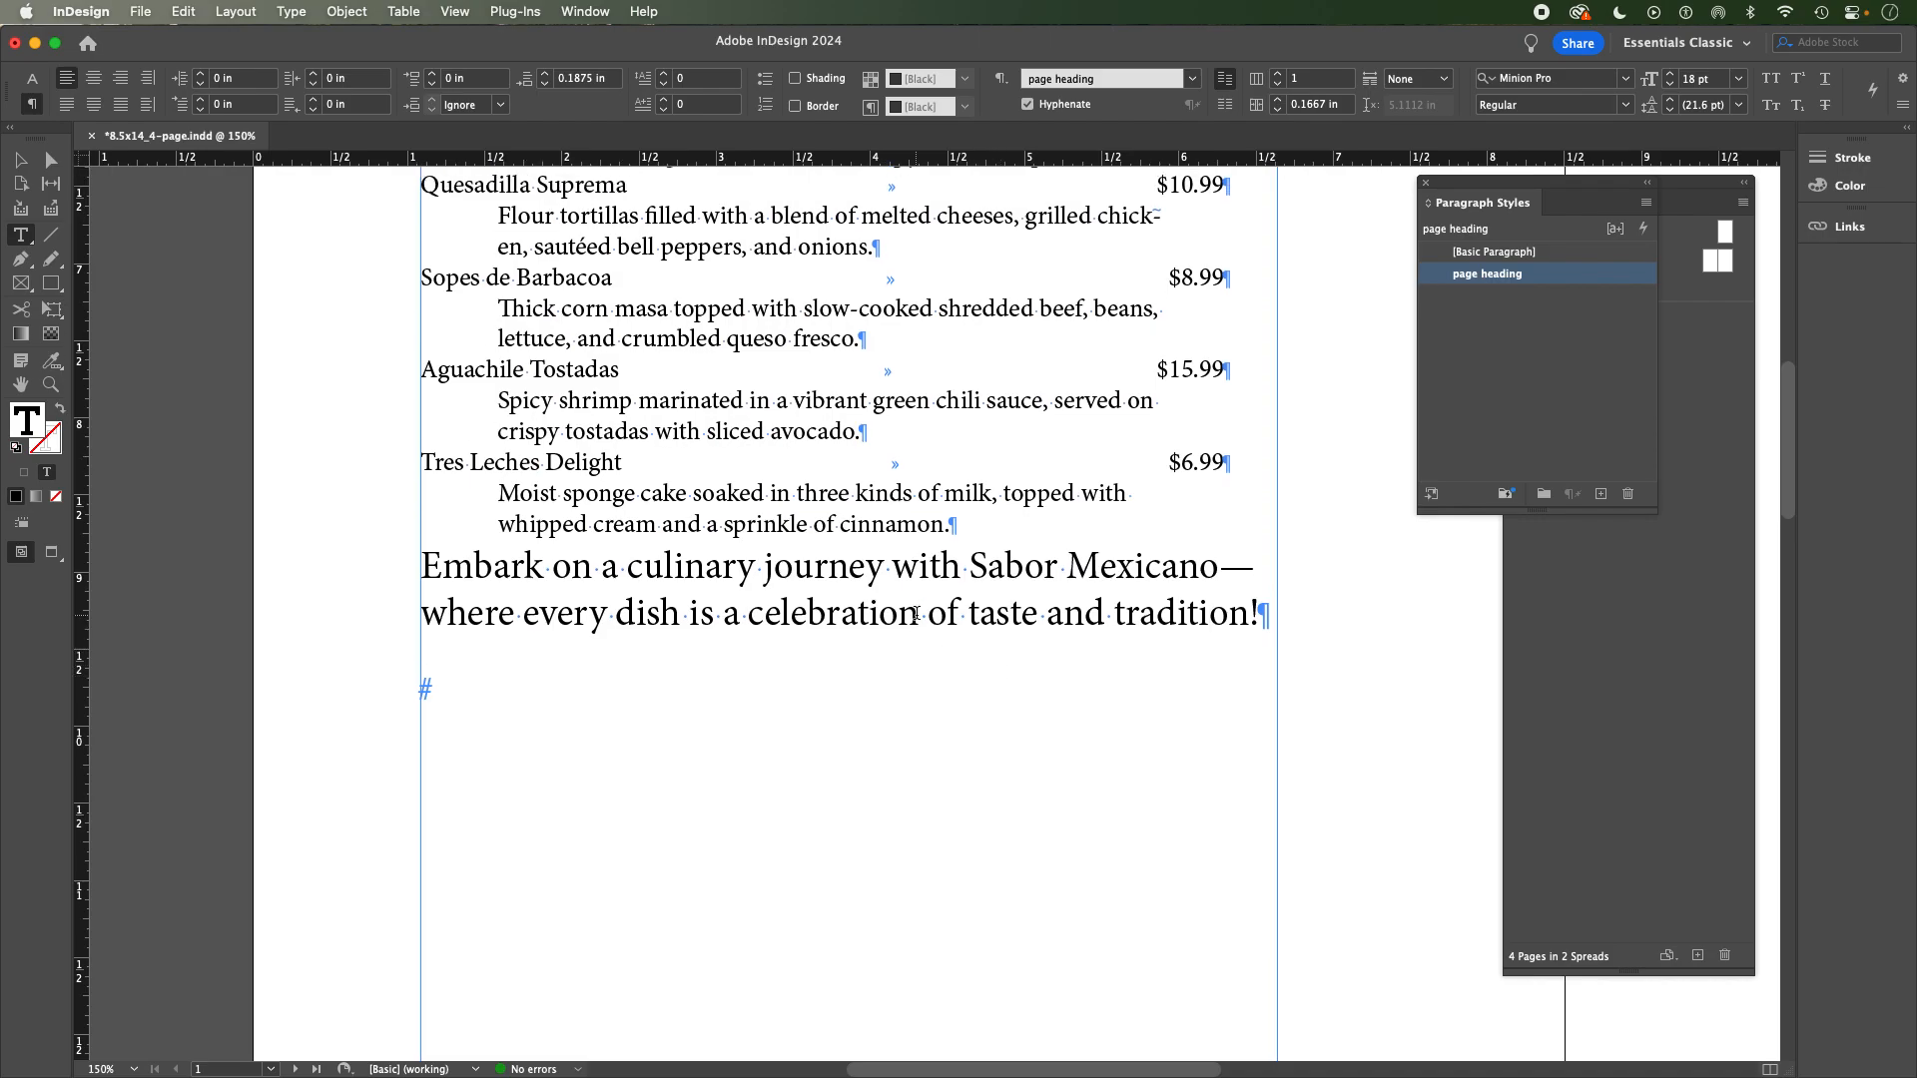
scroll(916, 613, "up", 15)
scroll(712, 476, "down", 8)
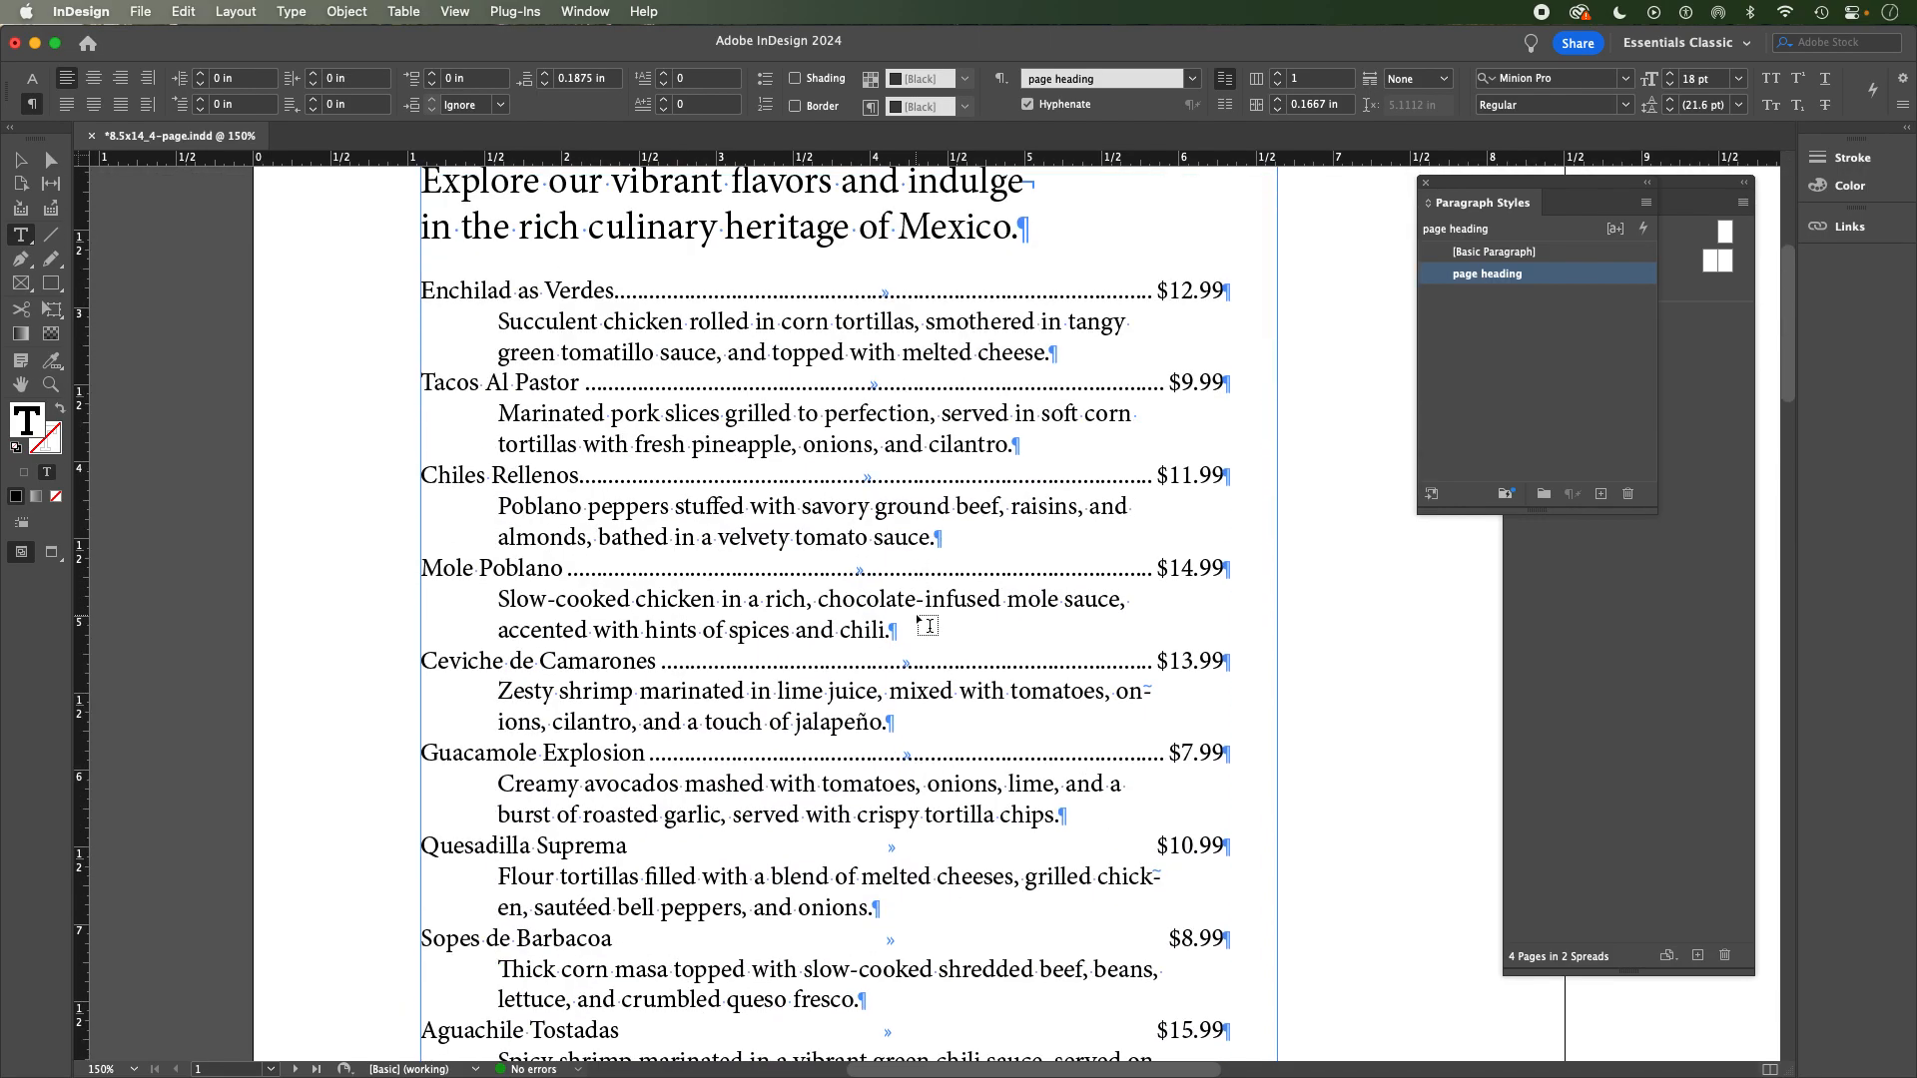
scroll(650, 445, "up", 4)
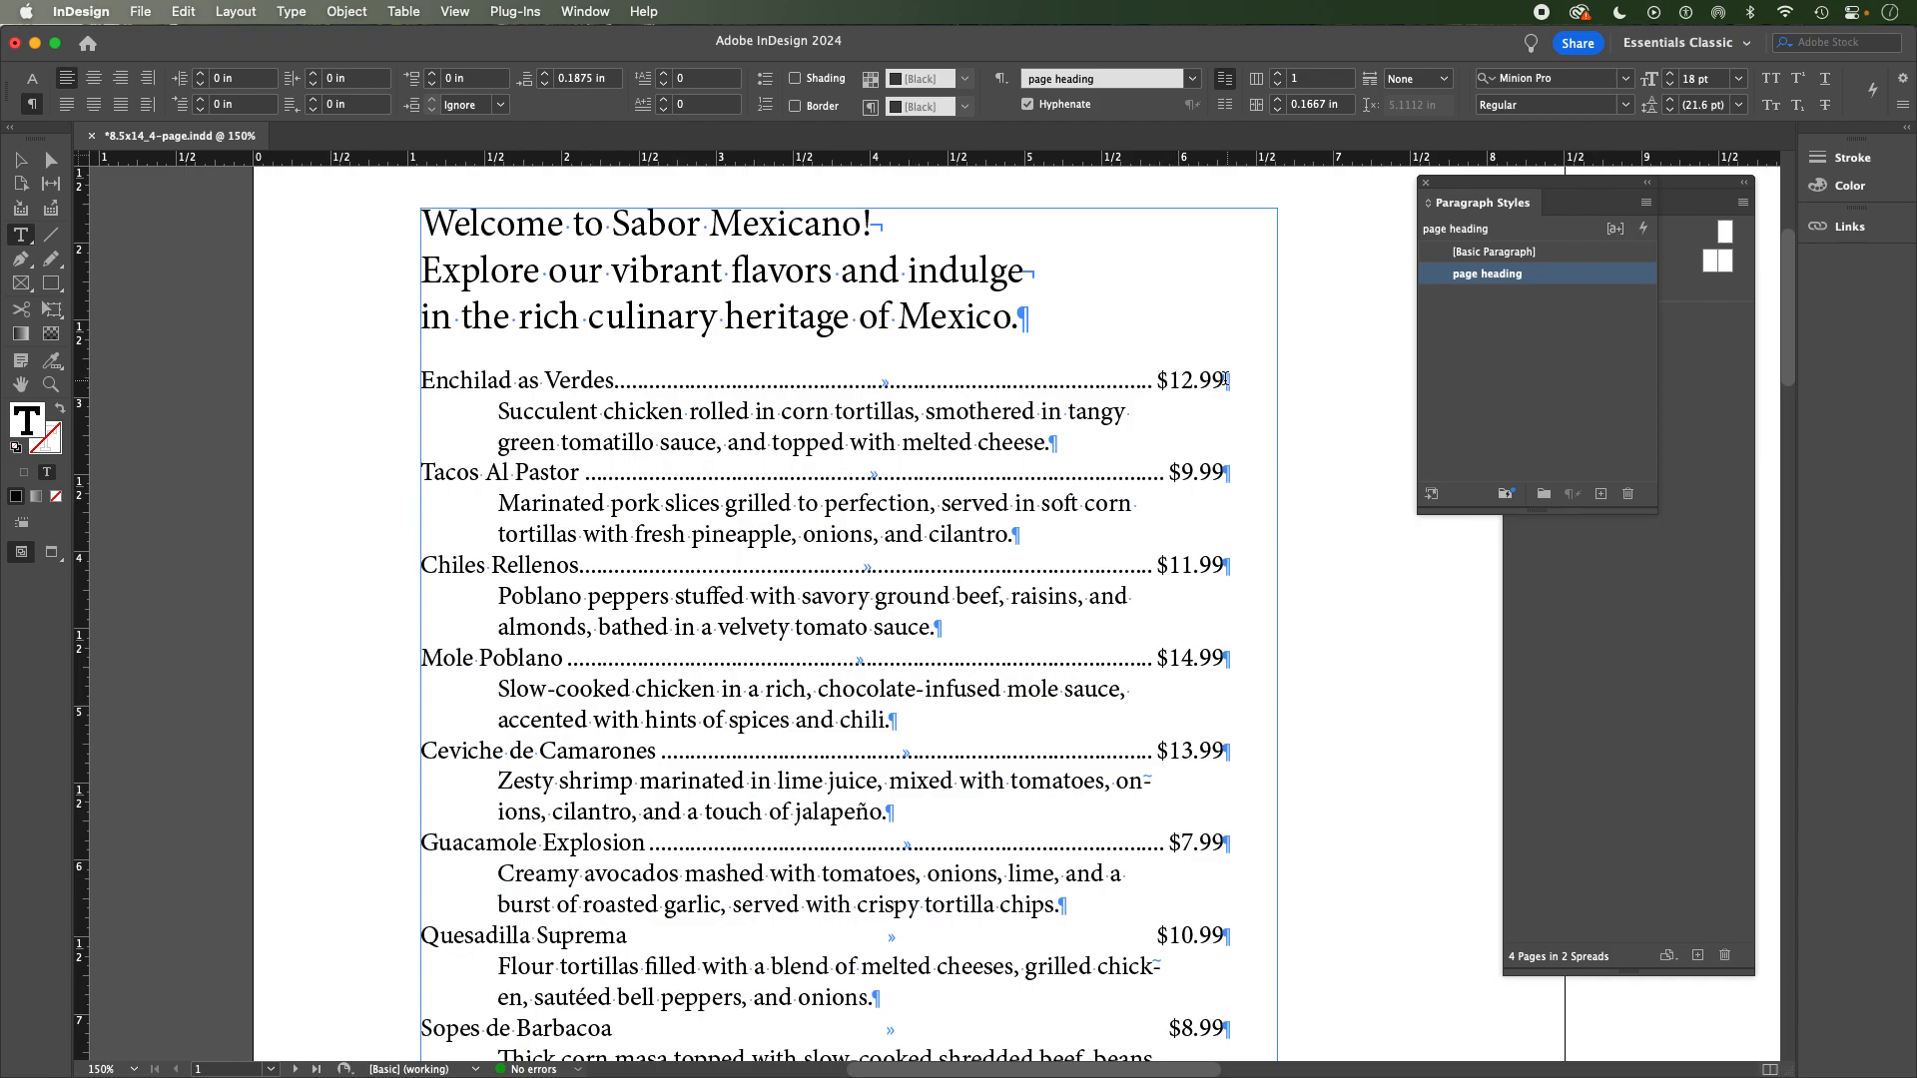
left_click_drag(421, 380, 616, 368)
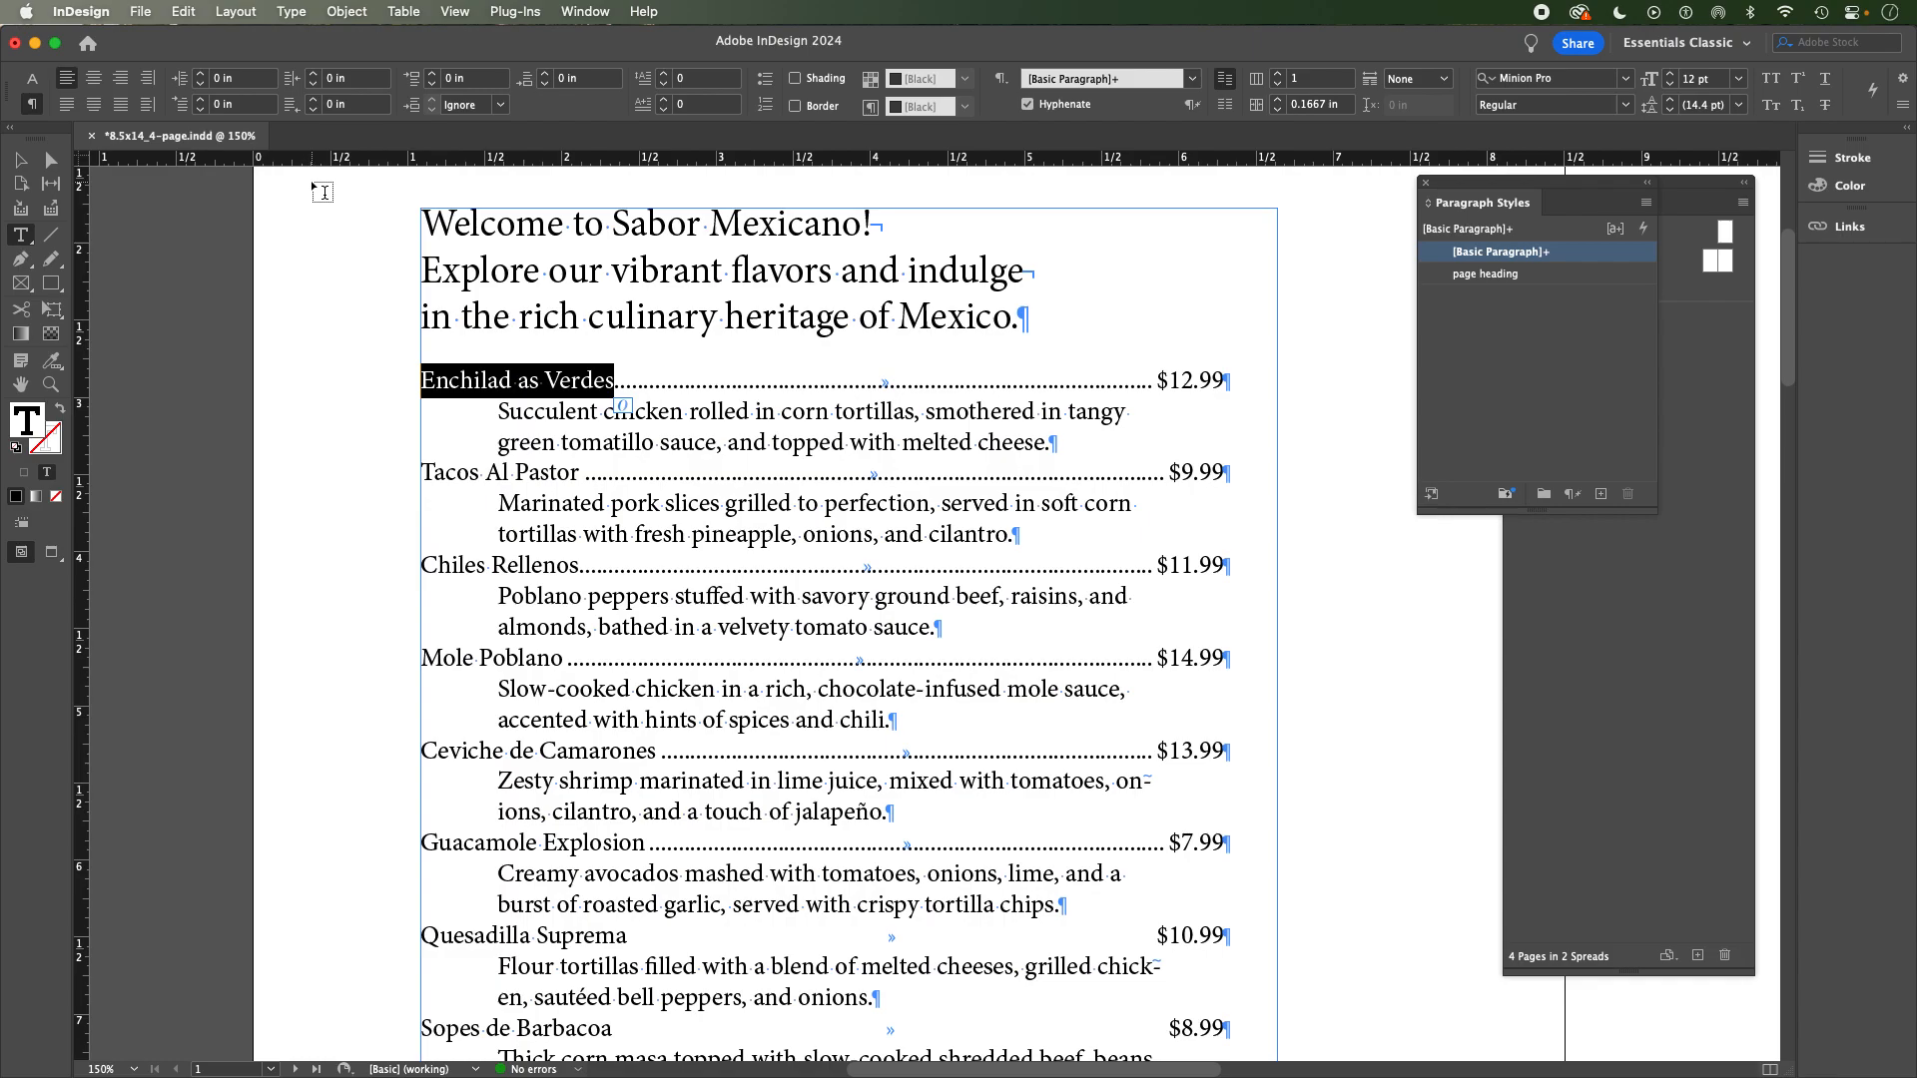
left_click(292, 11)
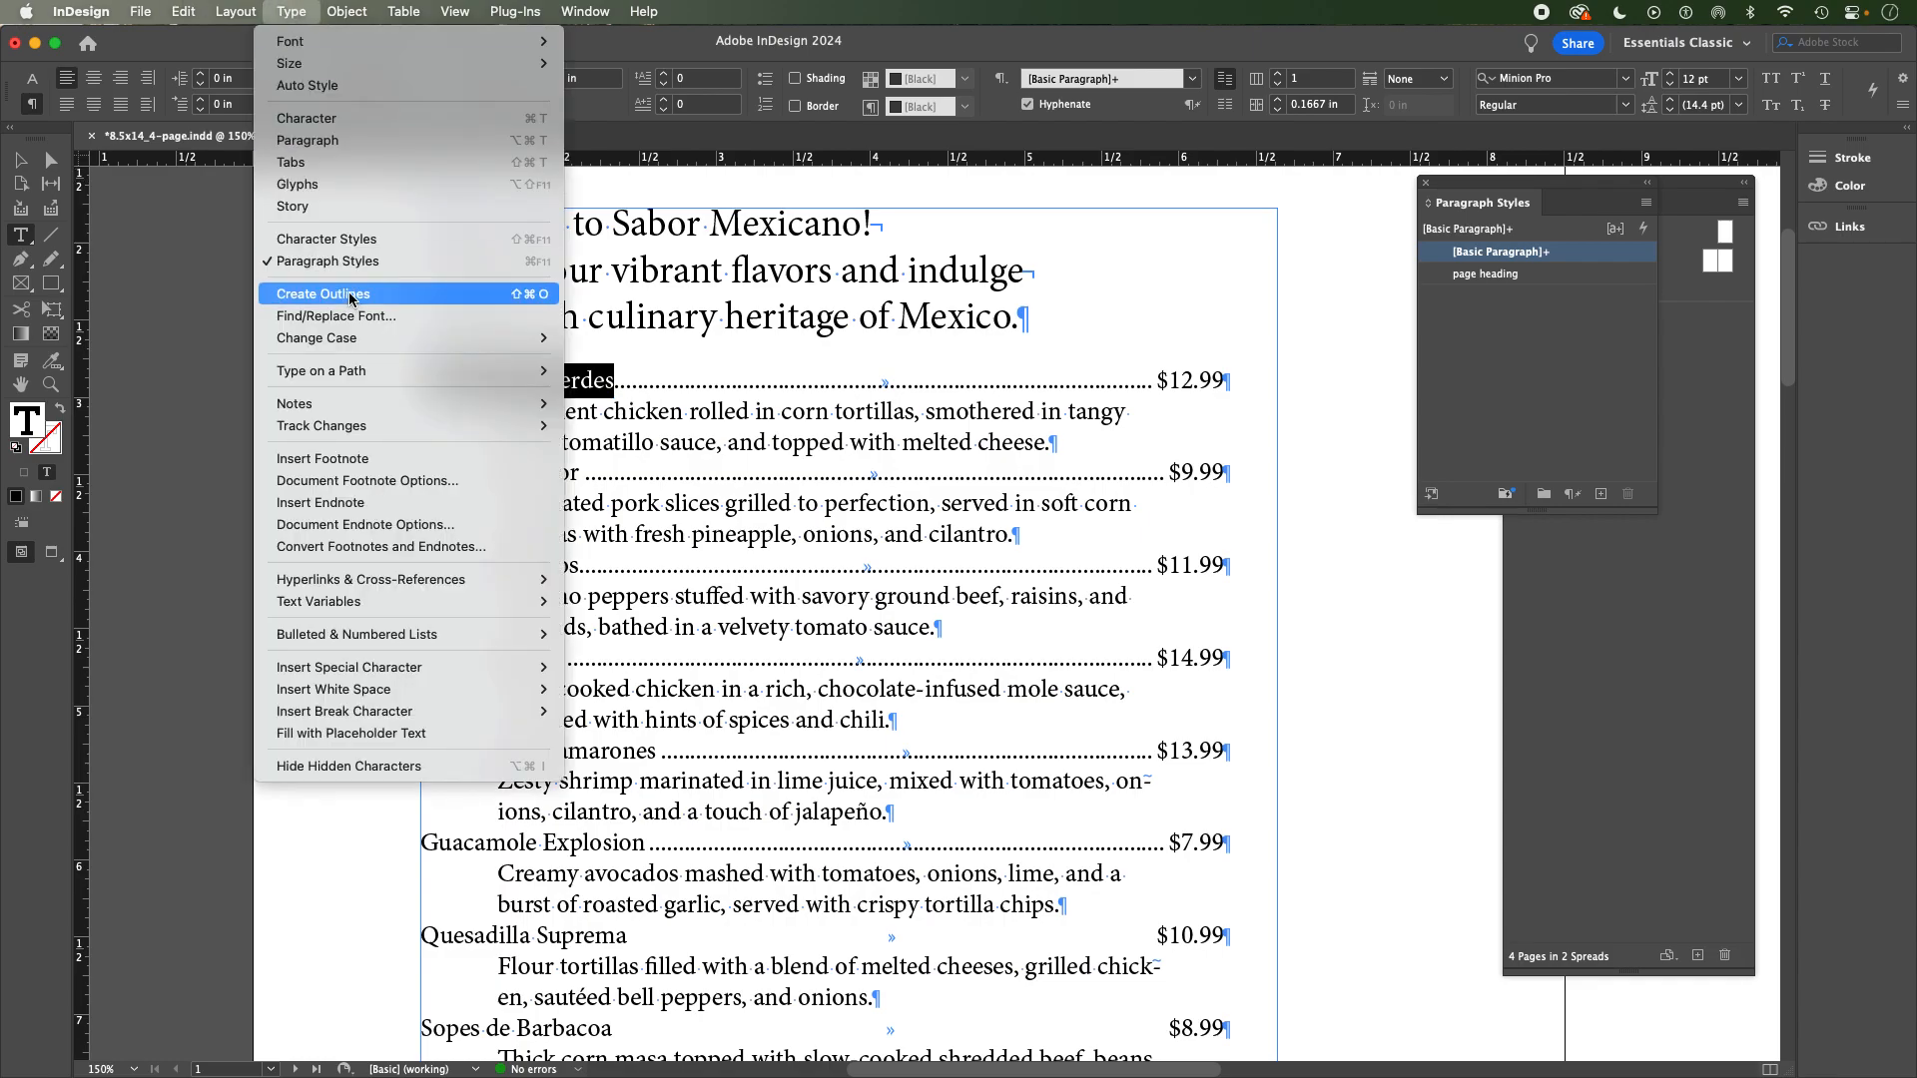
mouse_move(372, 339)
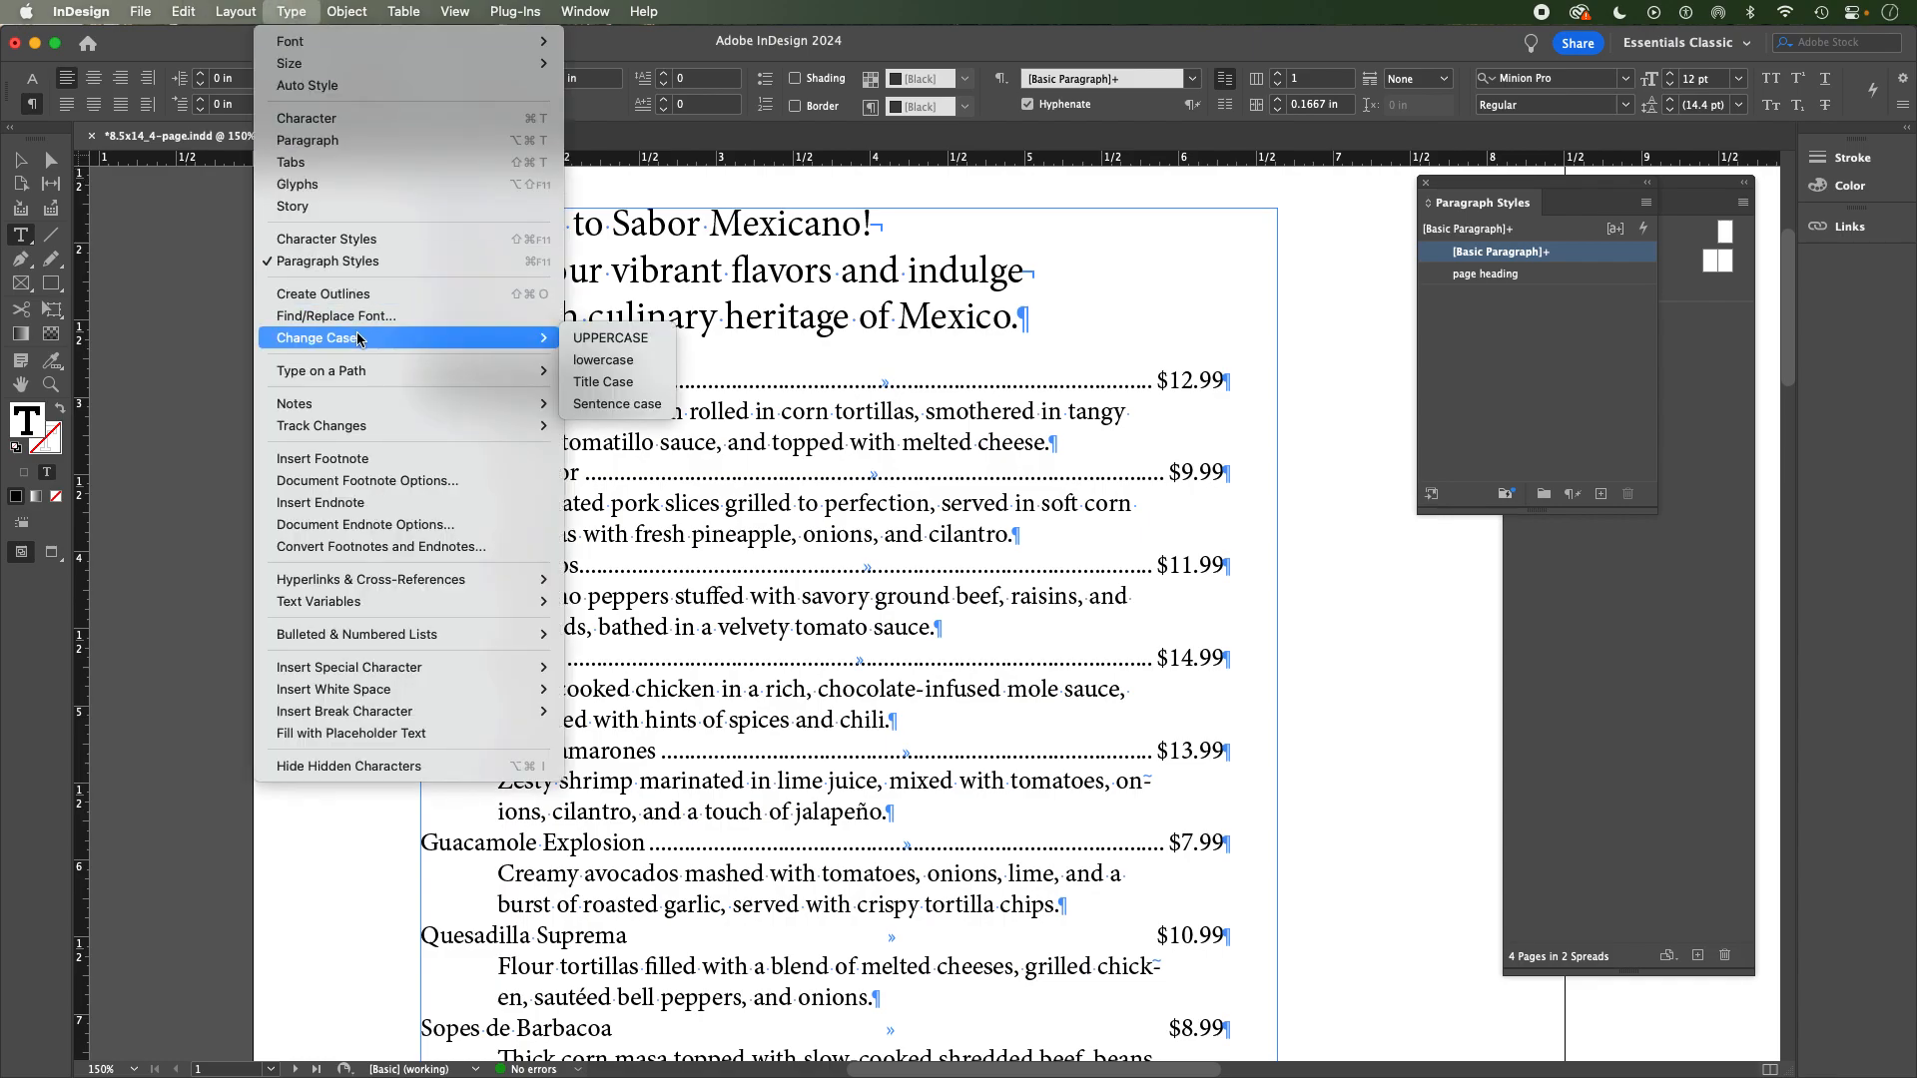
left_click(608, 339)
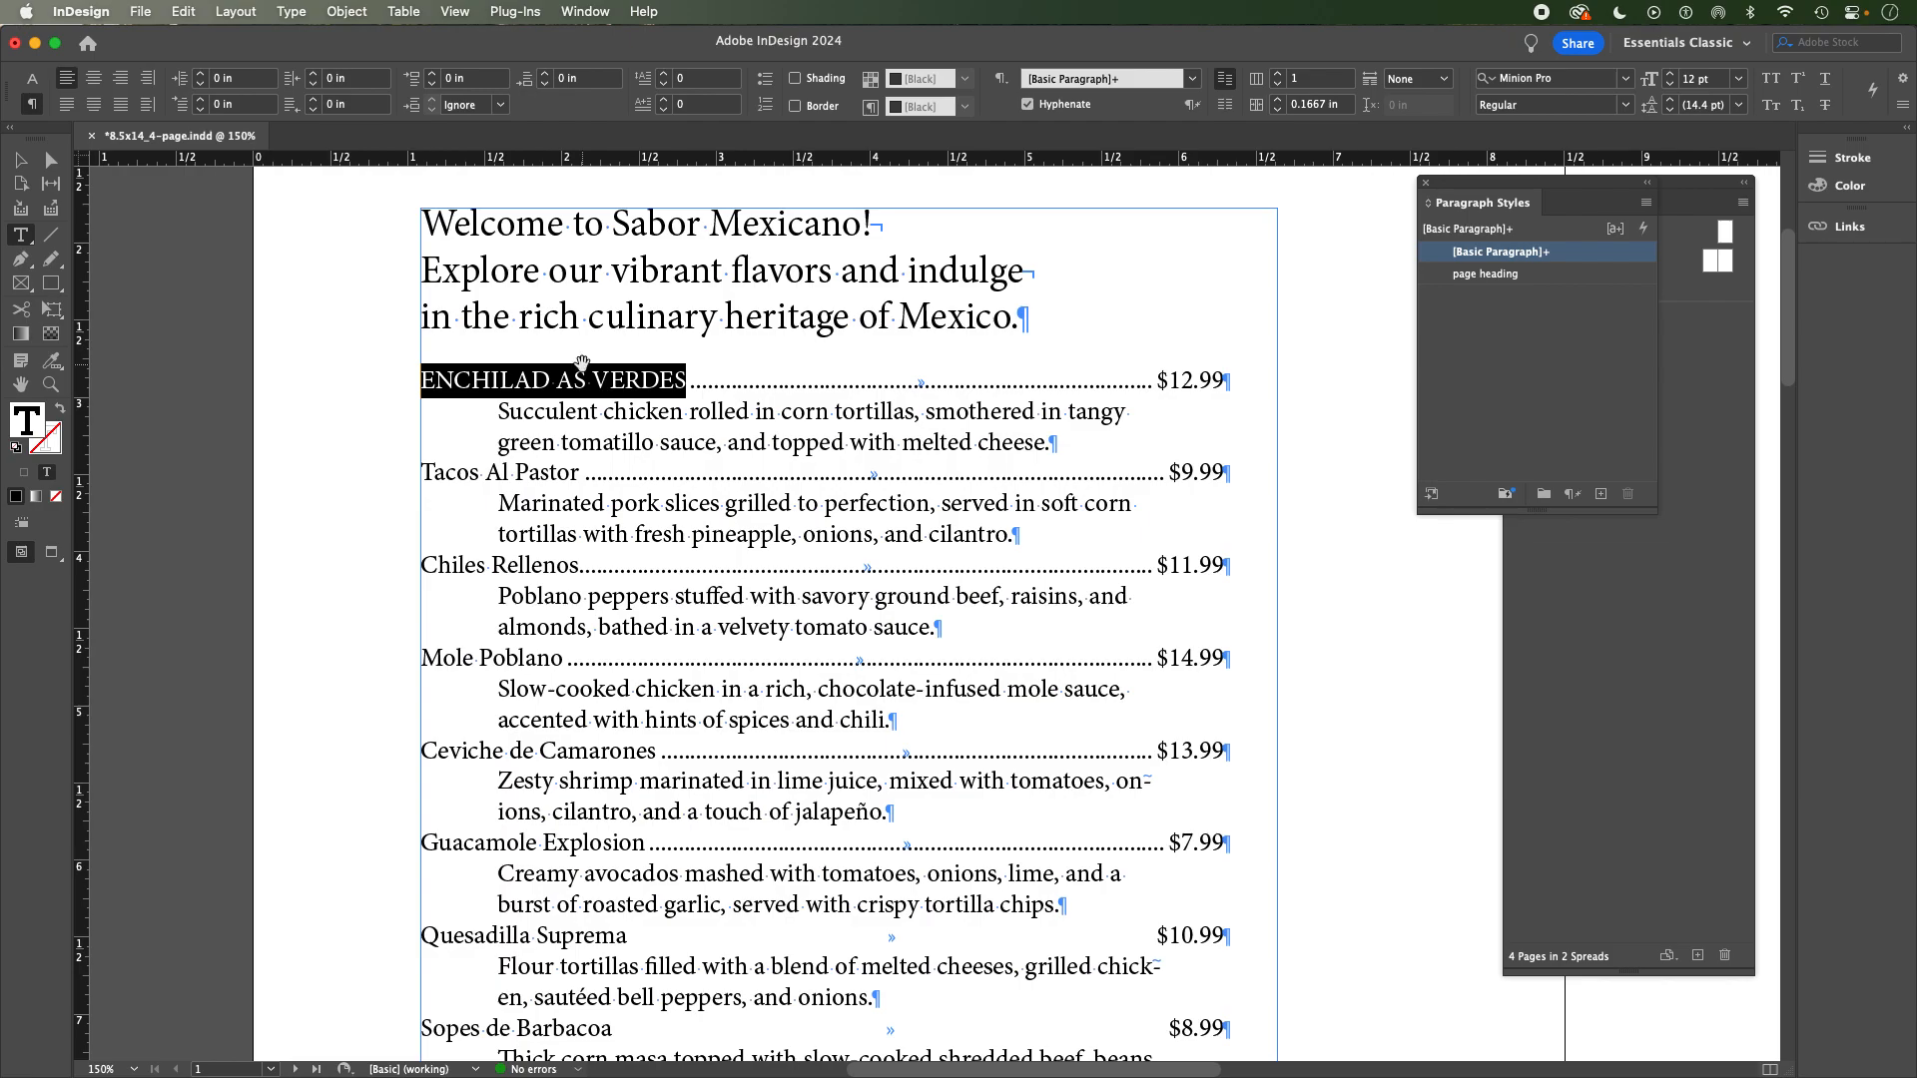
Increase the tracking of the dish name "ENCHILAD AS VERDES" to 160.
key("alt+Right")
key("alt+Right")
key("alt+Right")
key("alt+Right")
key("alt+Right")
key("alt+Right")
key("alt+Right")
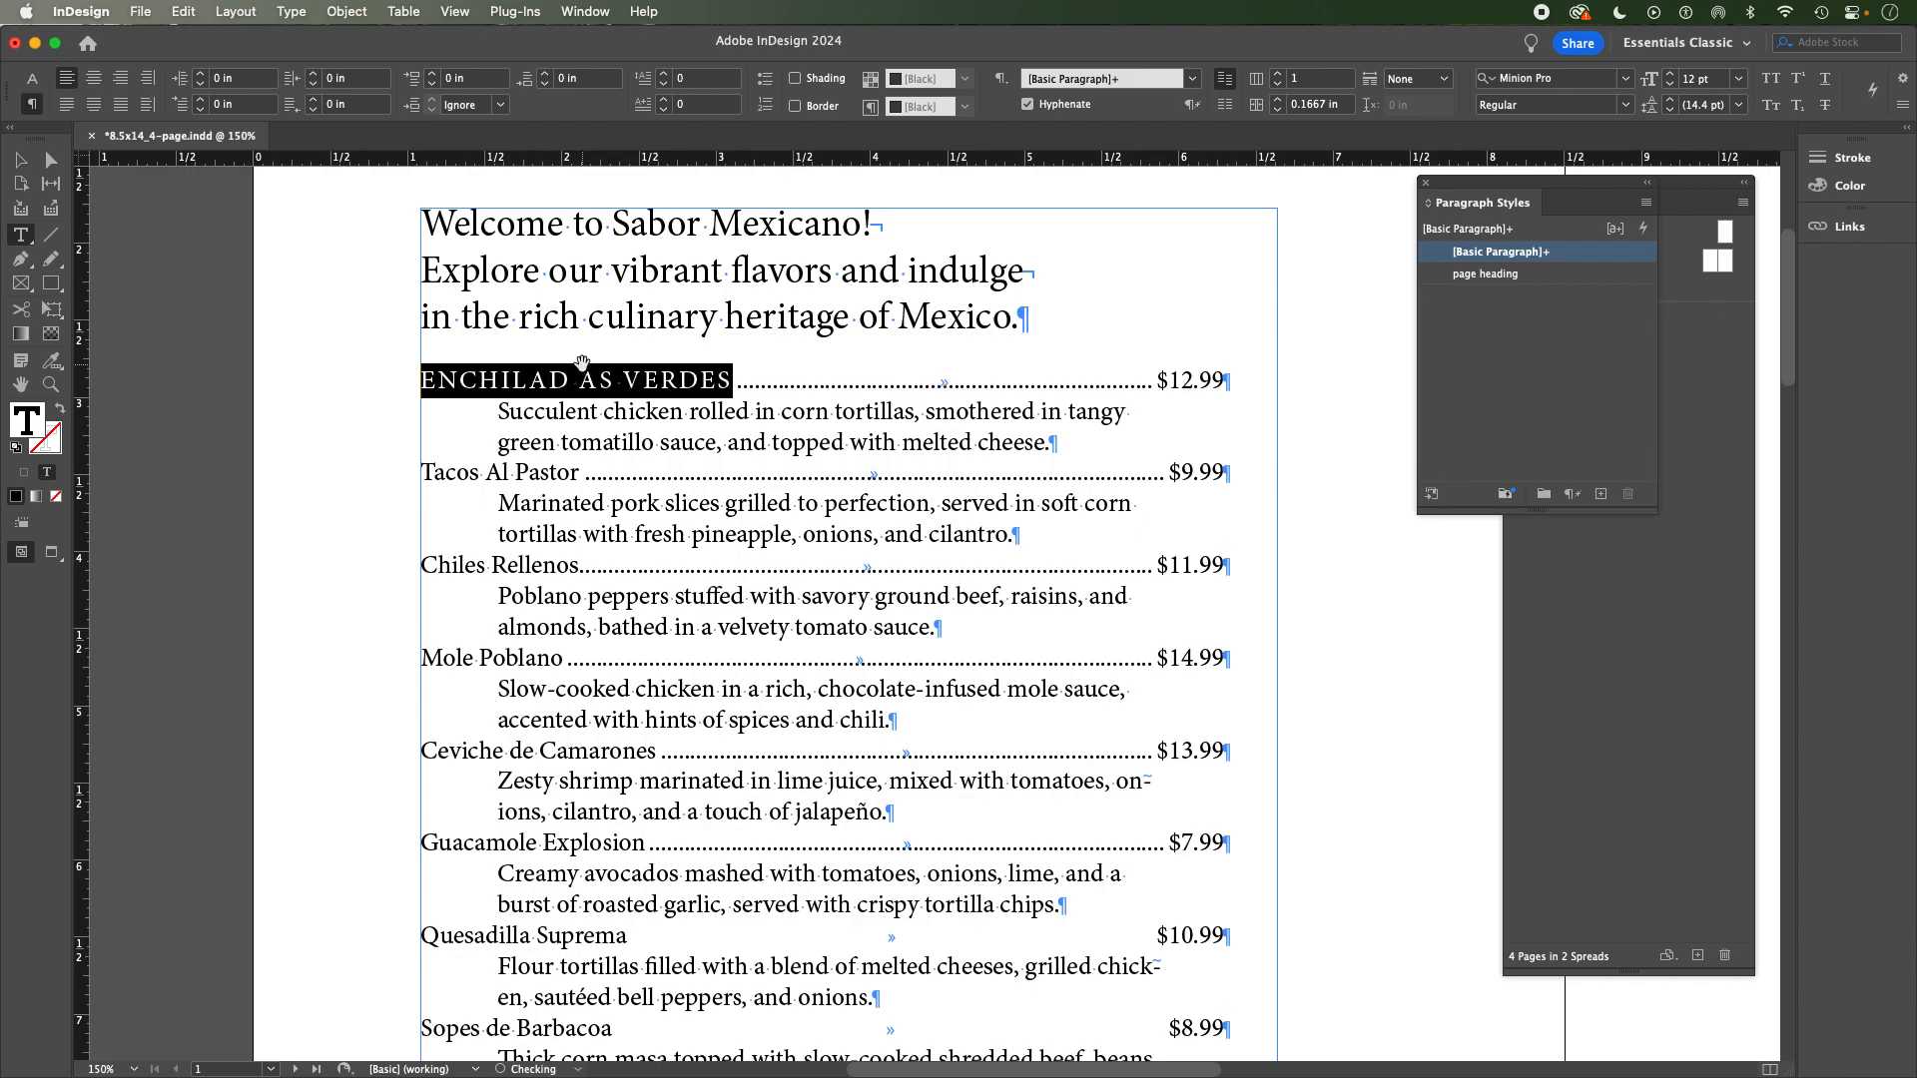
key("alt+Right")
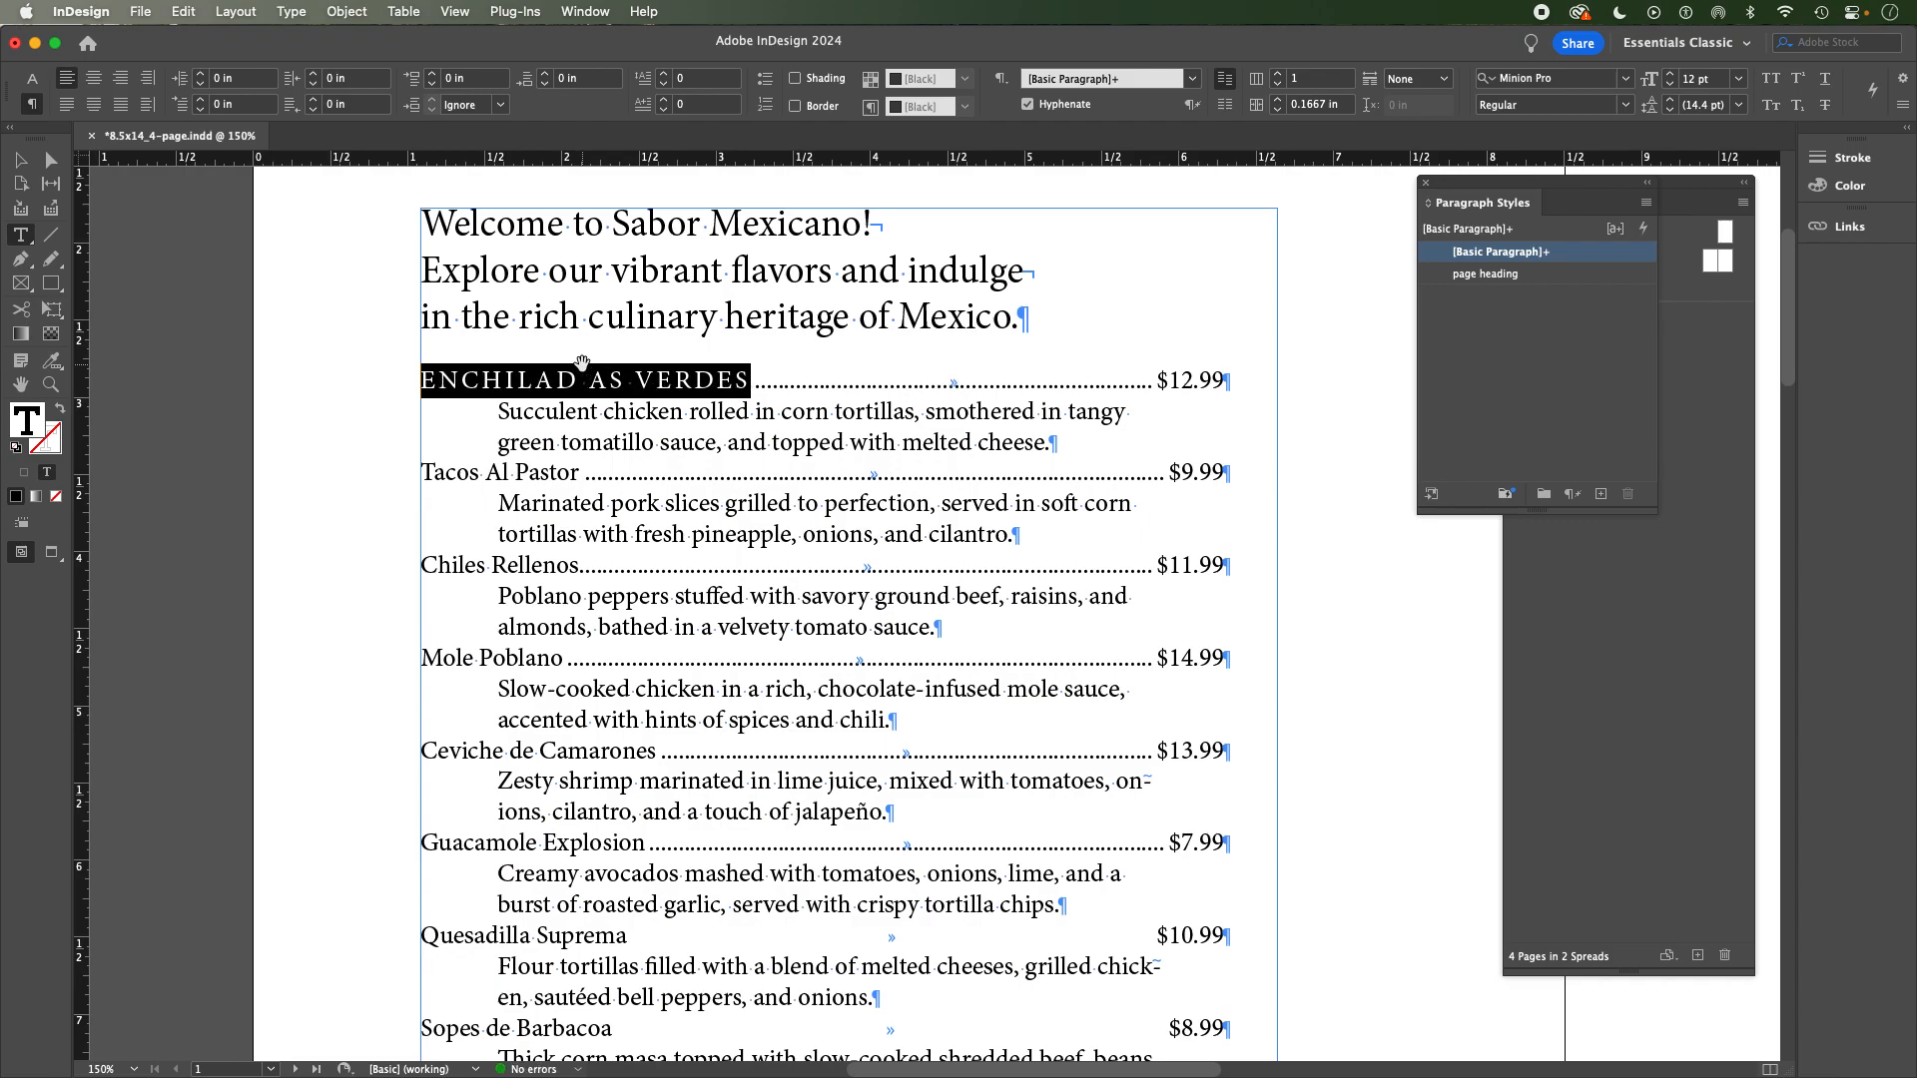
key("alt+Right")
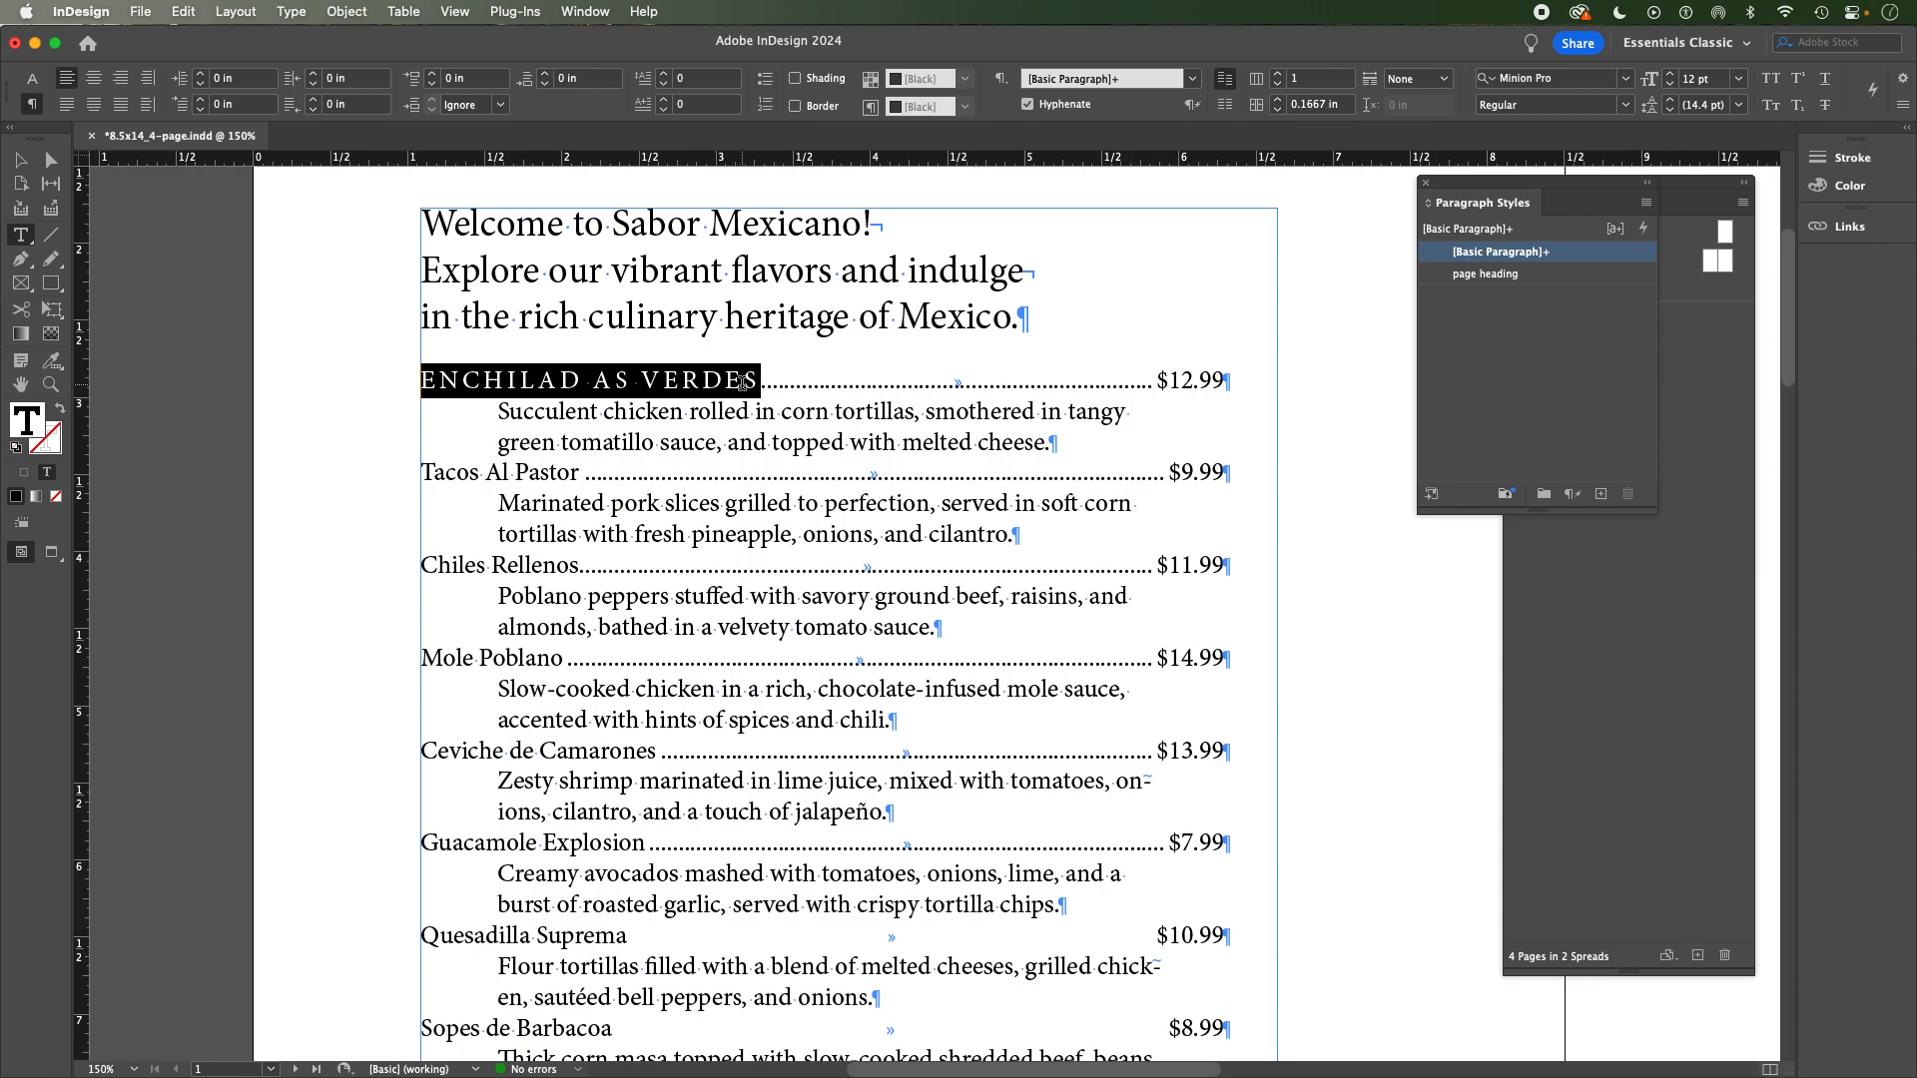
Create a paragraph style named "menu item" from the "ENCHILAD AS VERDES" line and apply it to the "Tacos Al Pastor" line.
left_click(1644, 205)
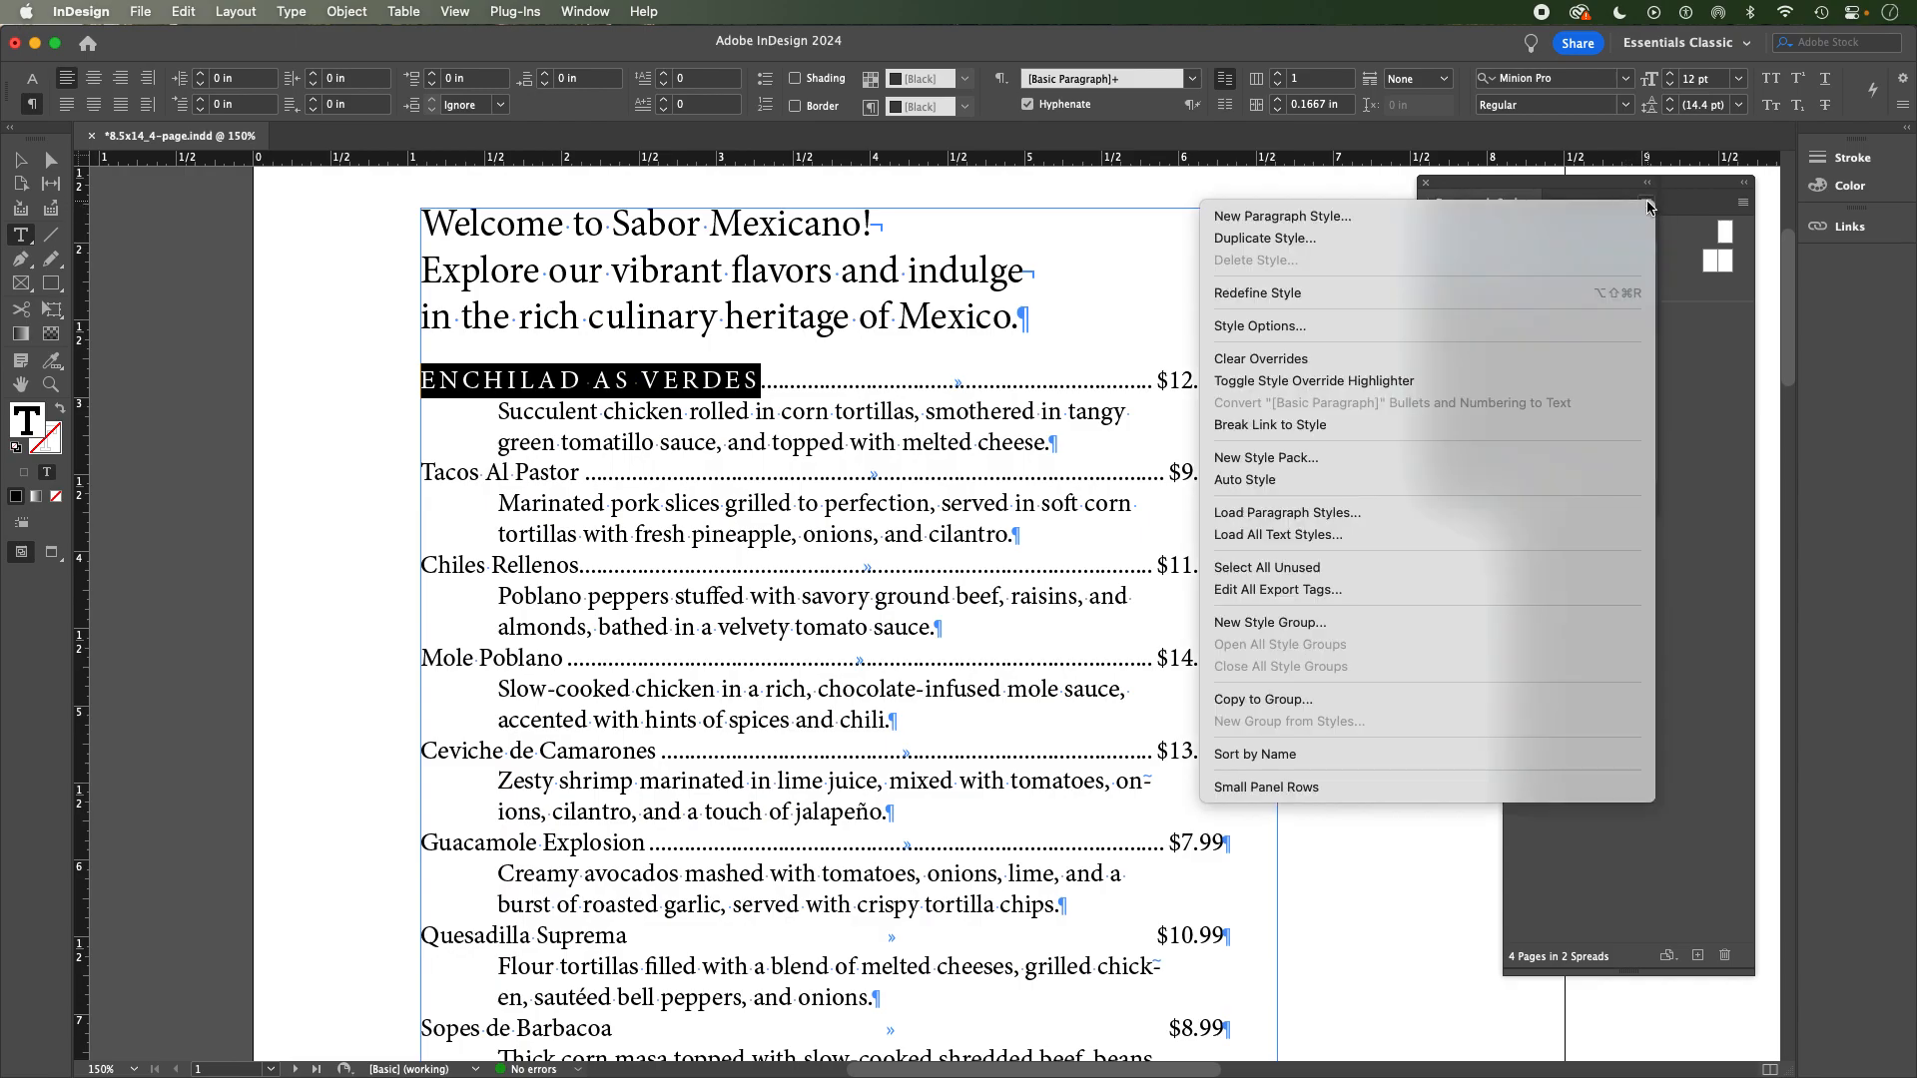
left_click(1441, 218)
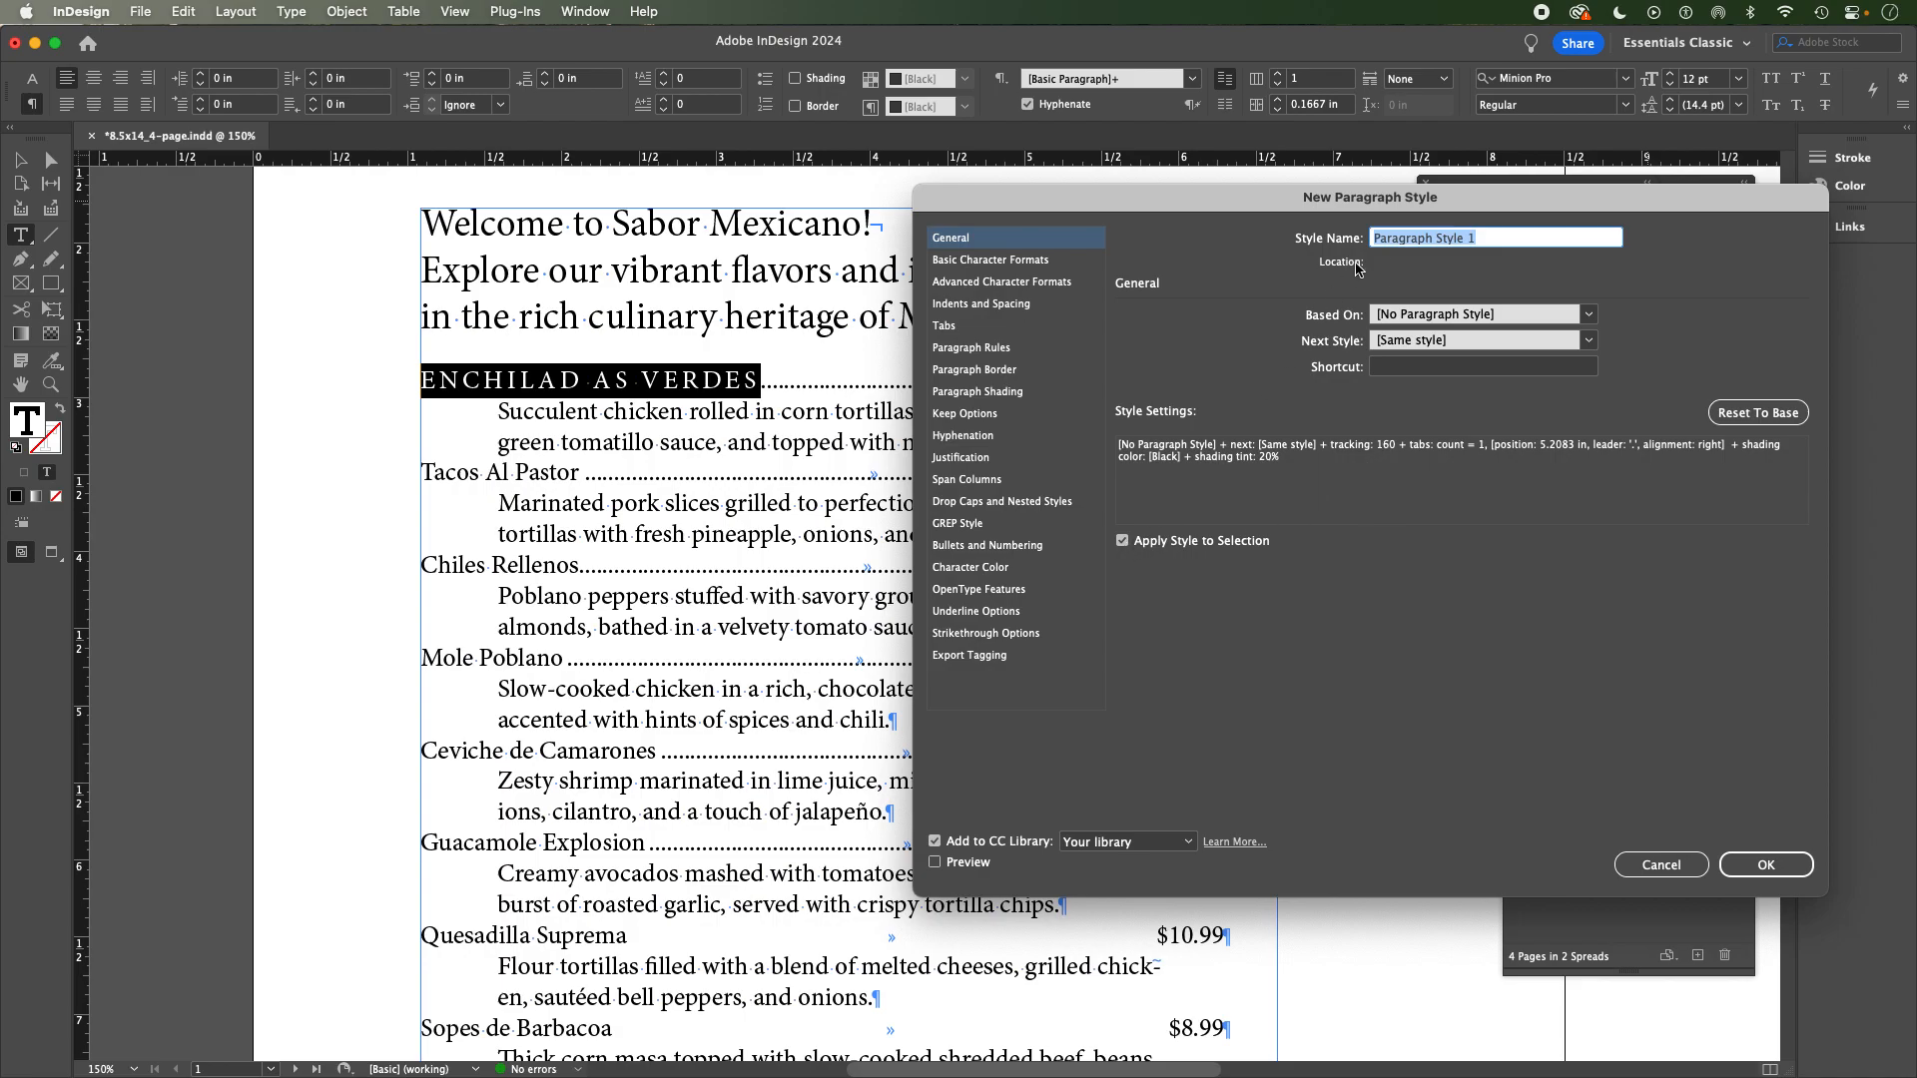
type("menu item")
left_click(1764, 865)
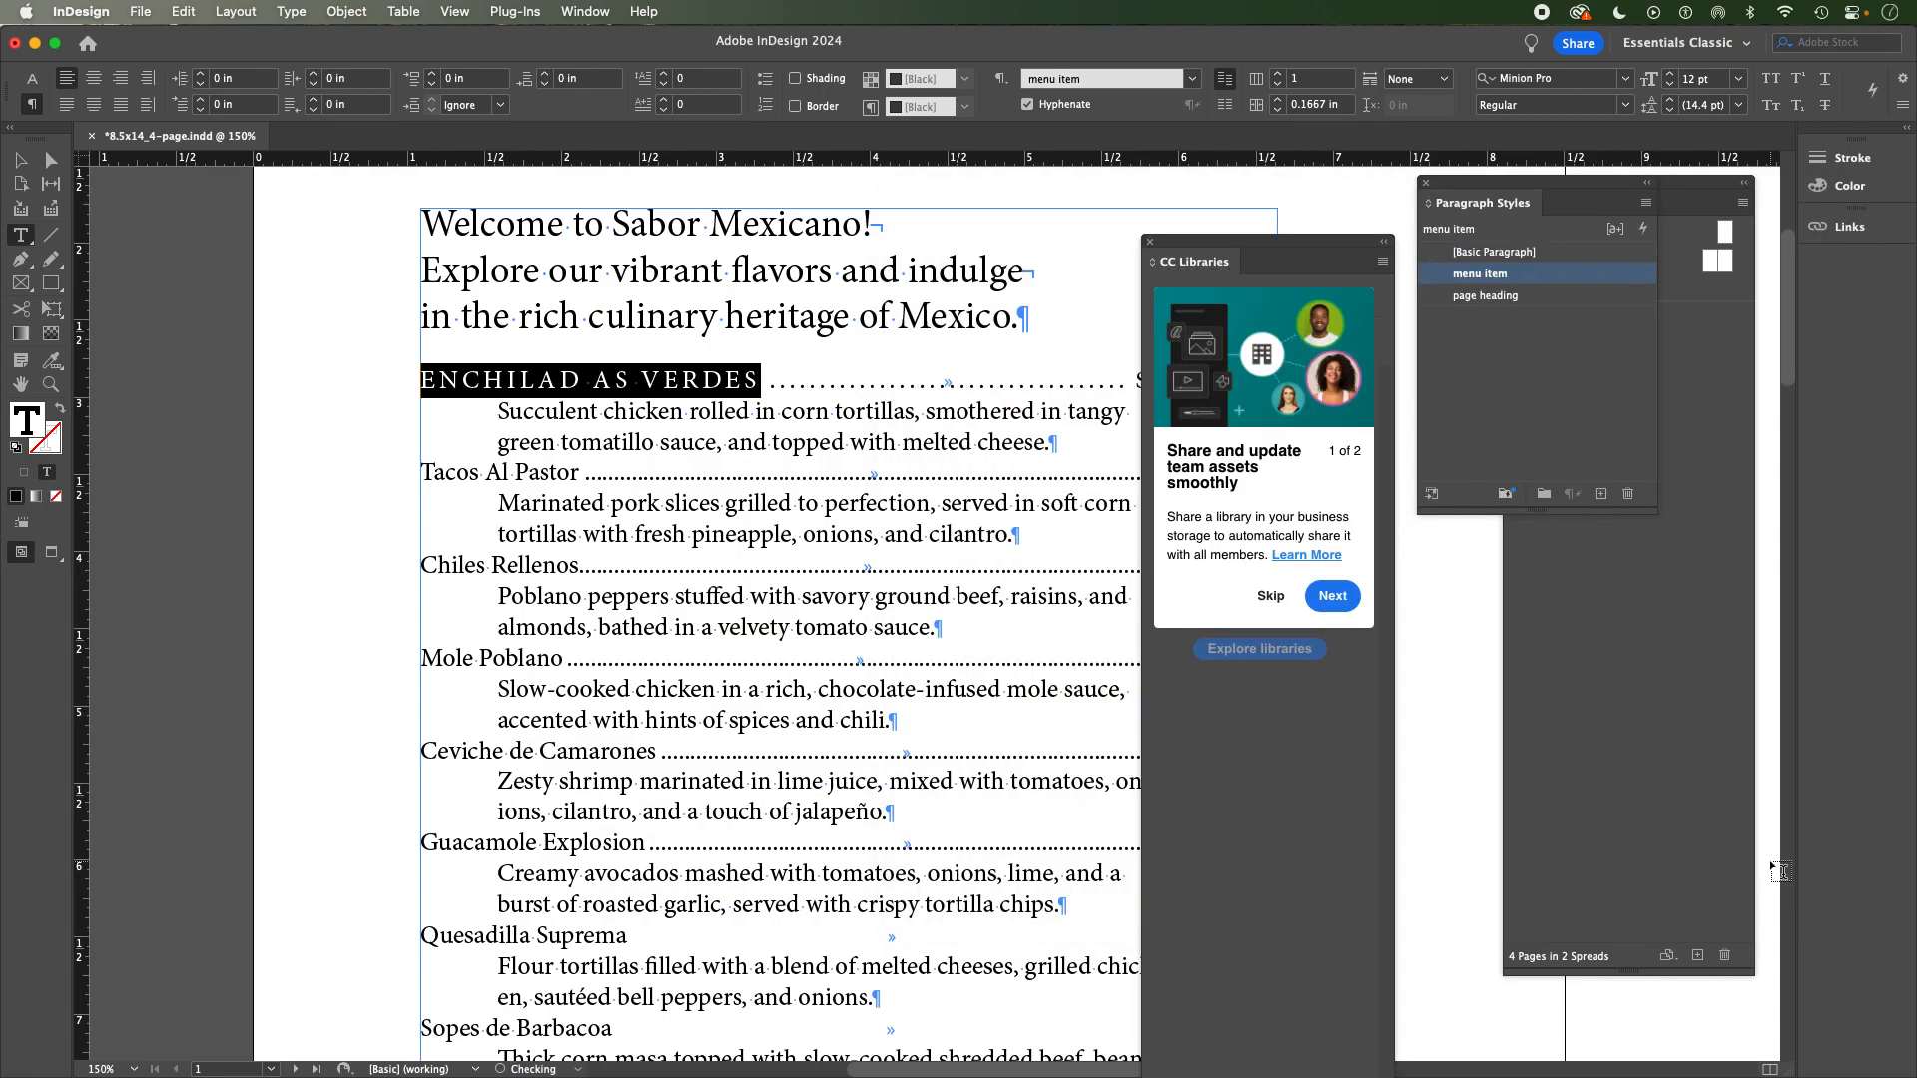
left_click(461, 473)
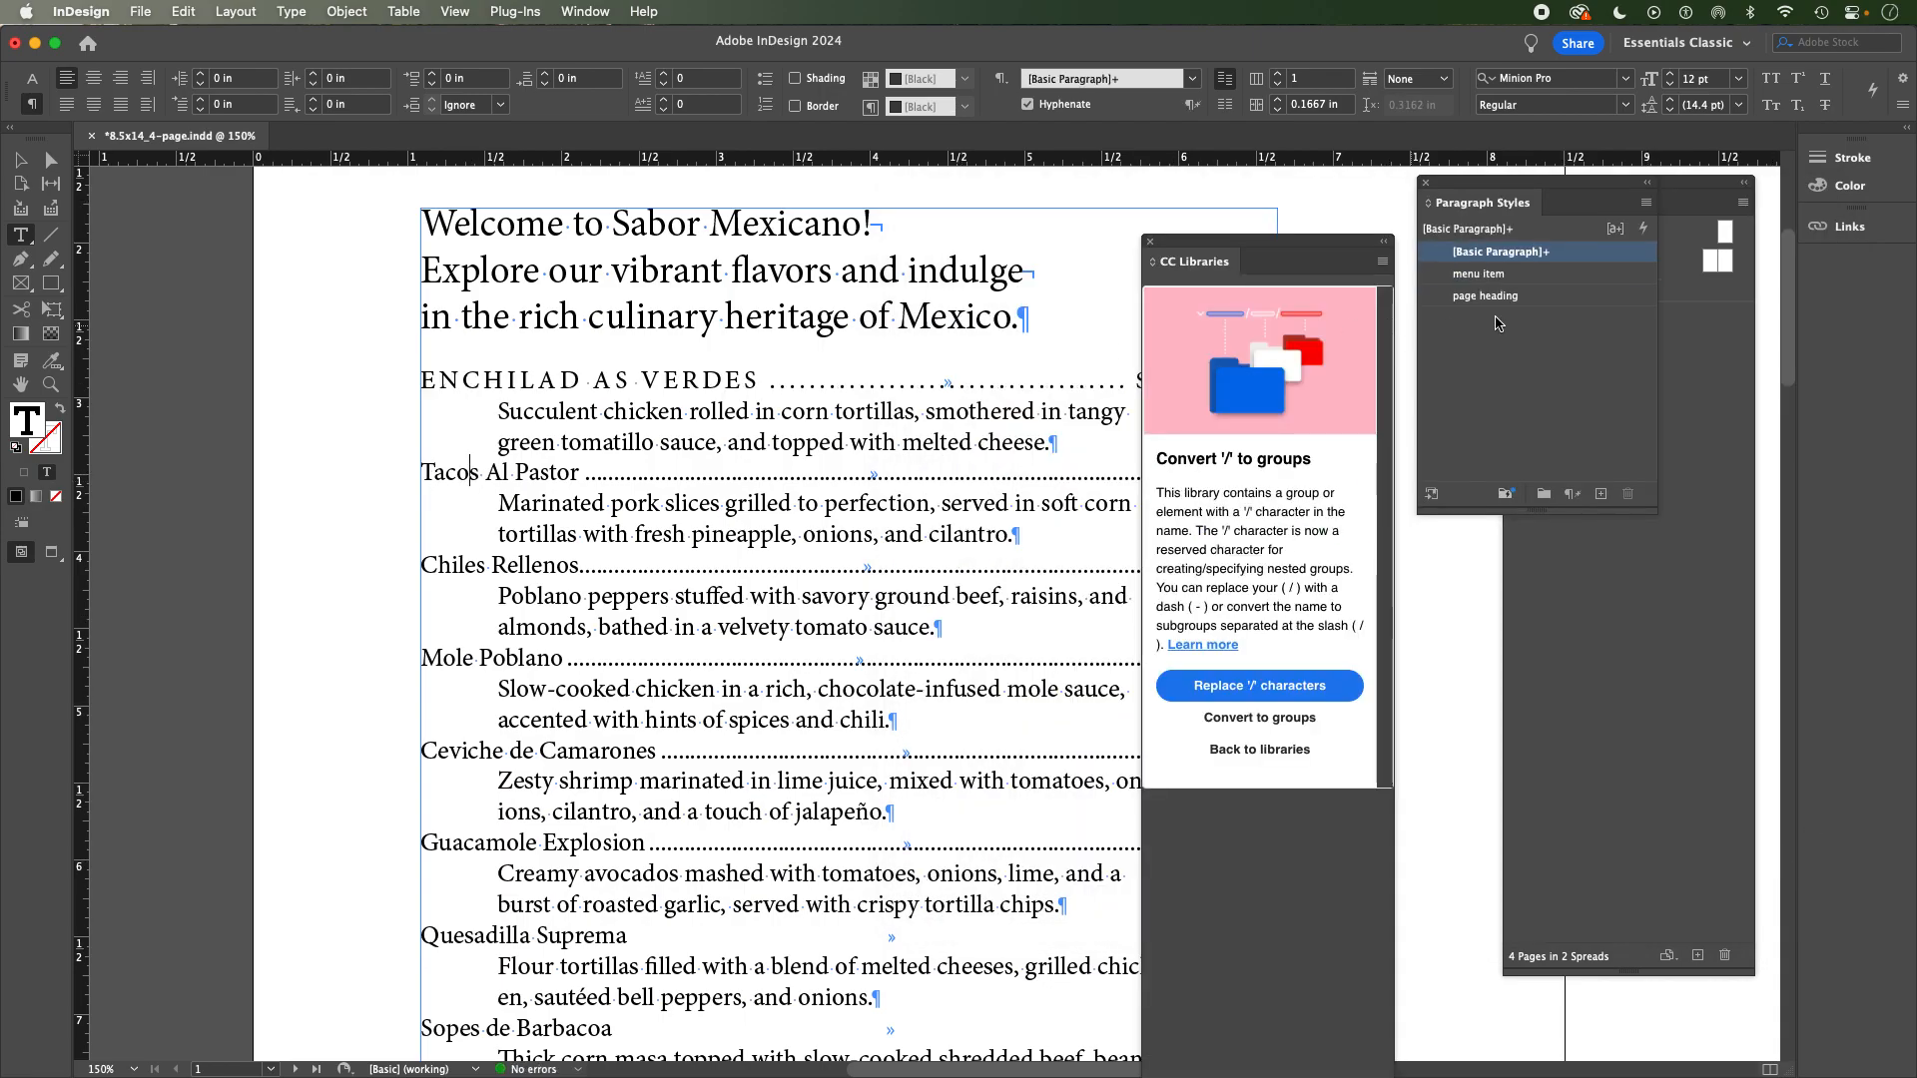
left_click(1480, 274)
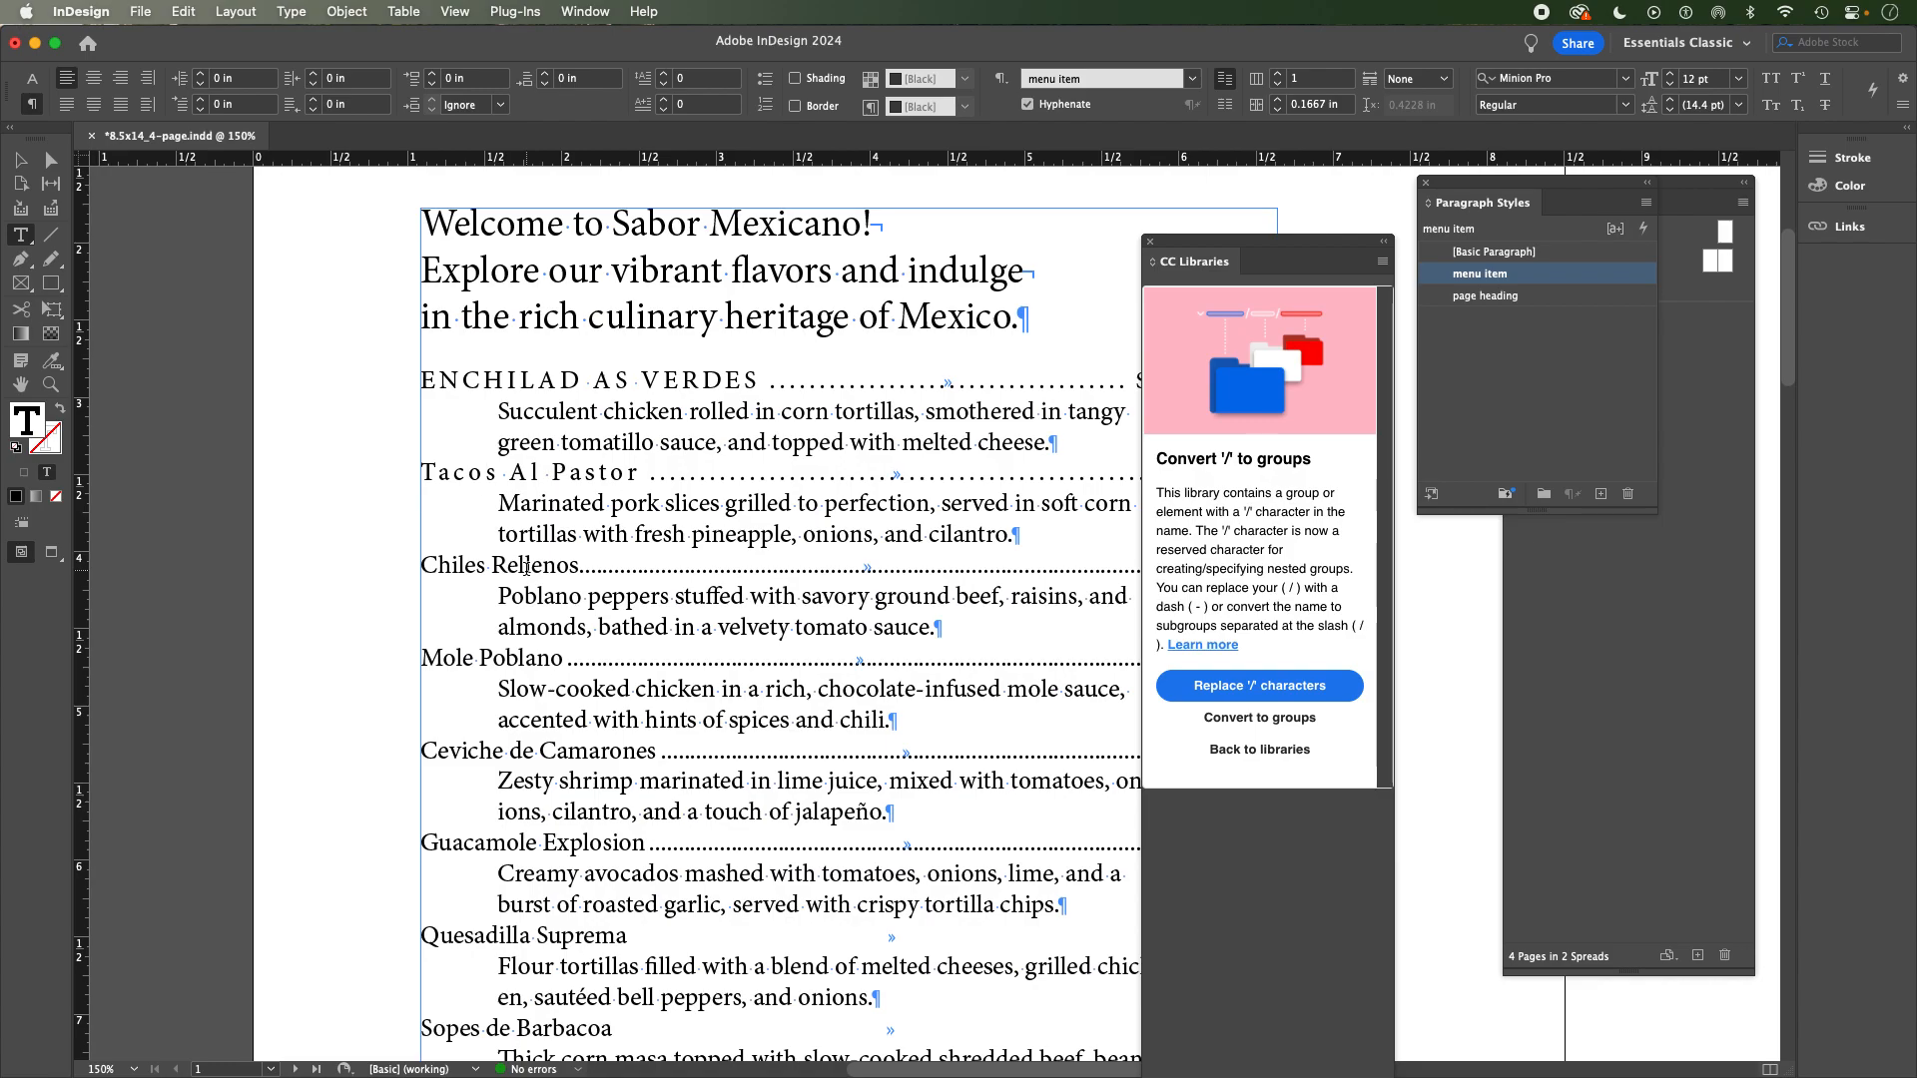
Select the "ENCHILAD AS VERDES" dish name, dismiss the CC Libraries panel, and display the character formatting controls.
left_click_drag(761, 381, 397, 390)
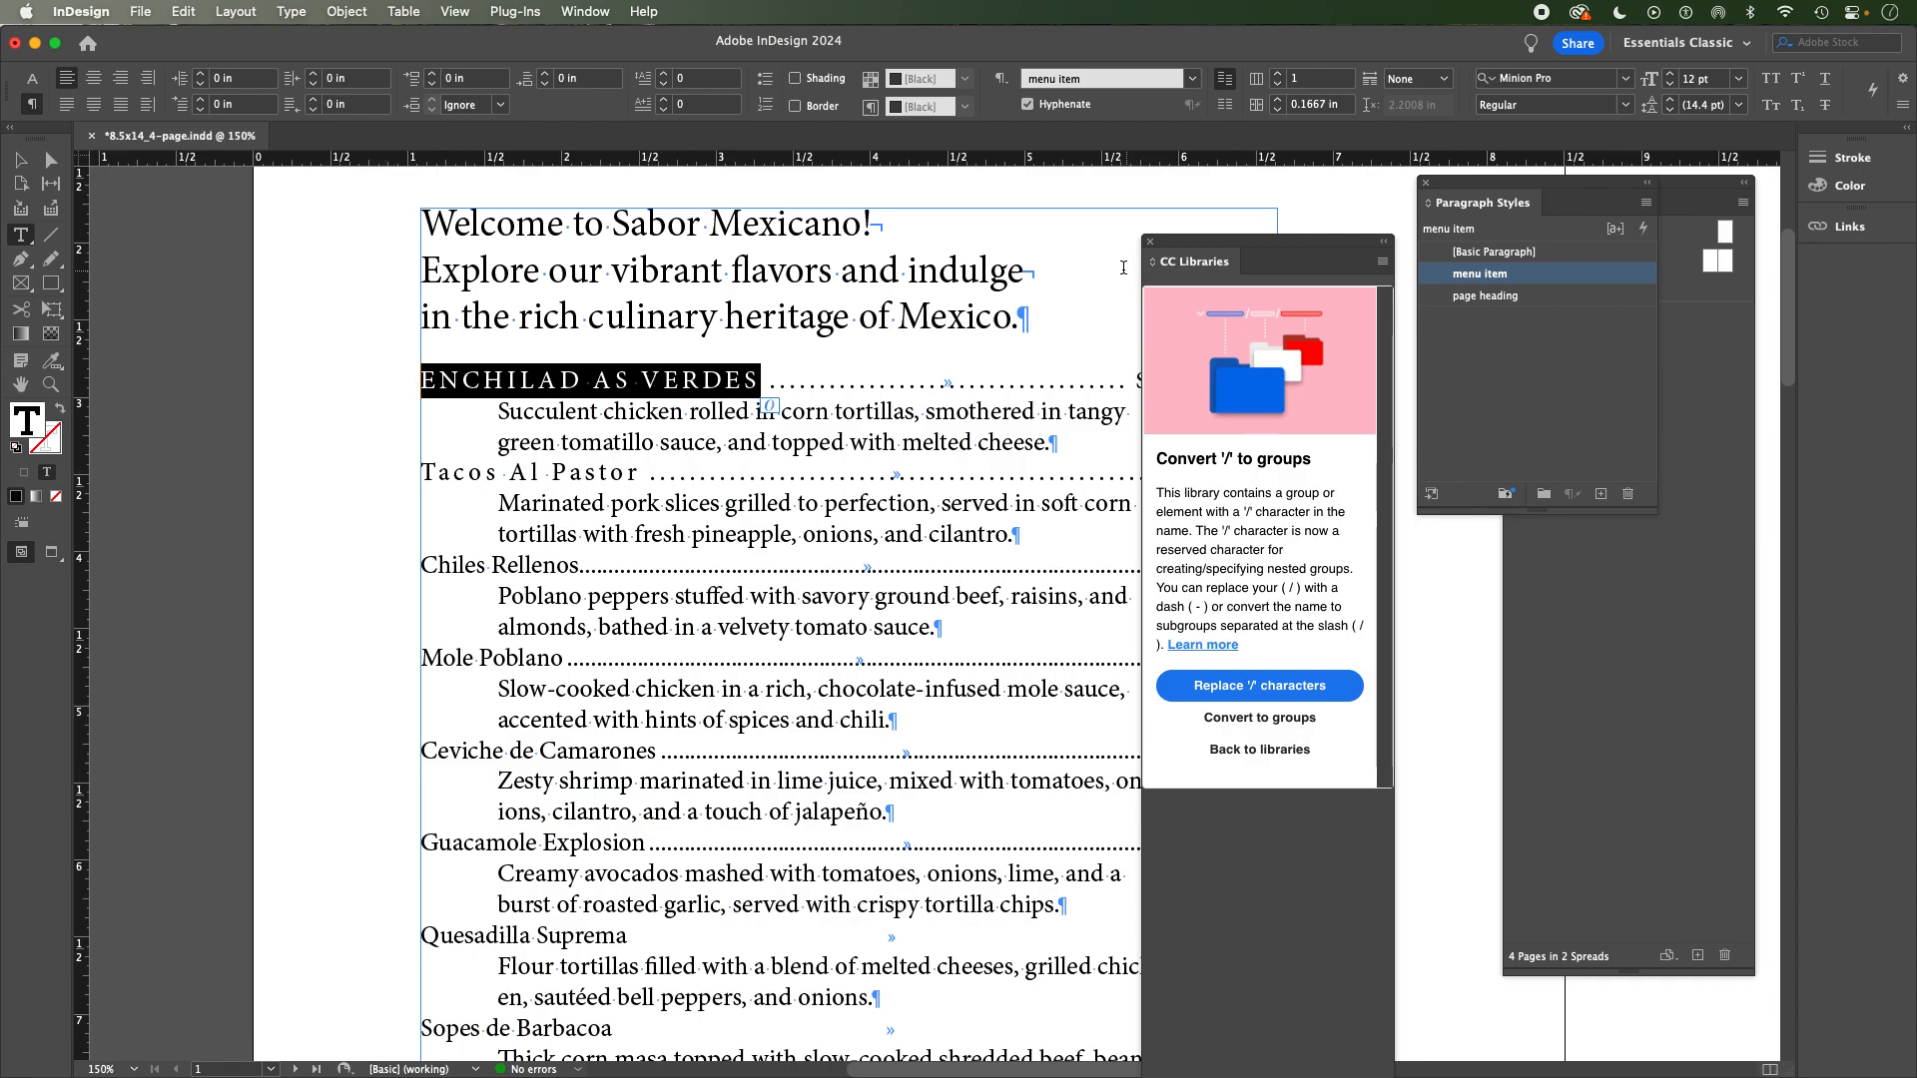
left_click(1151, 243)
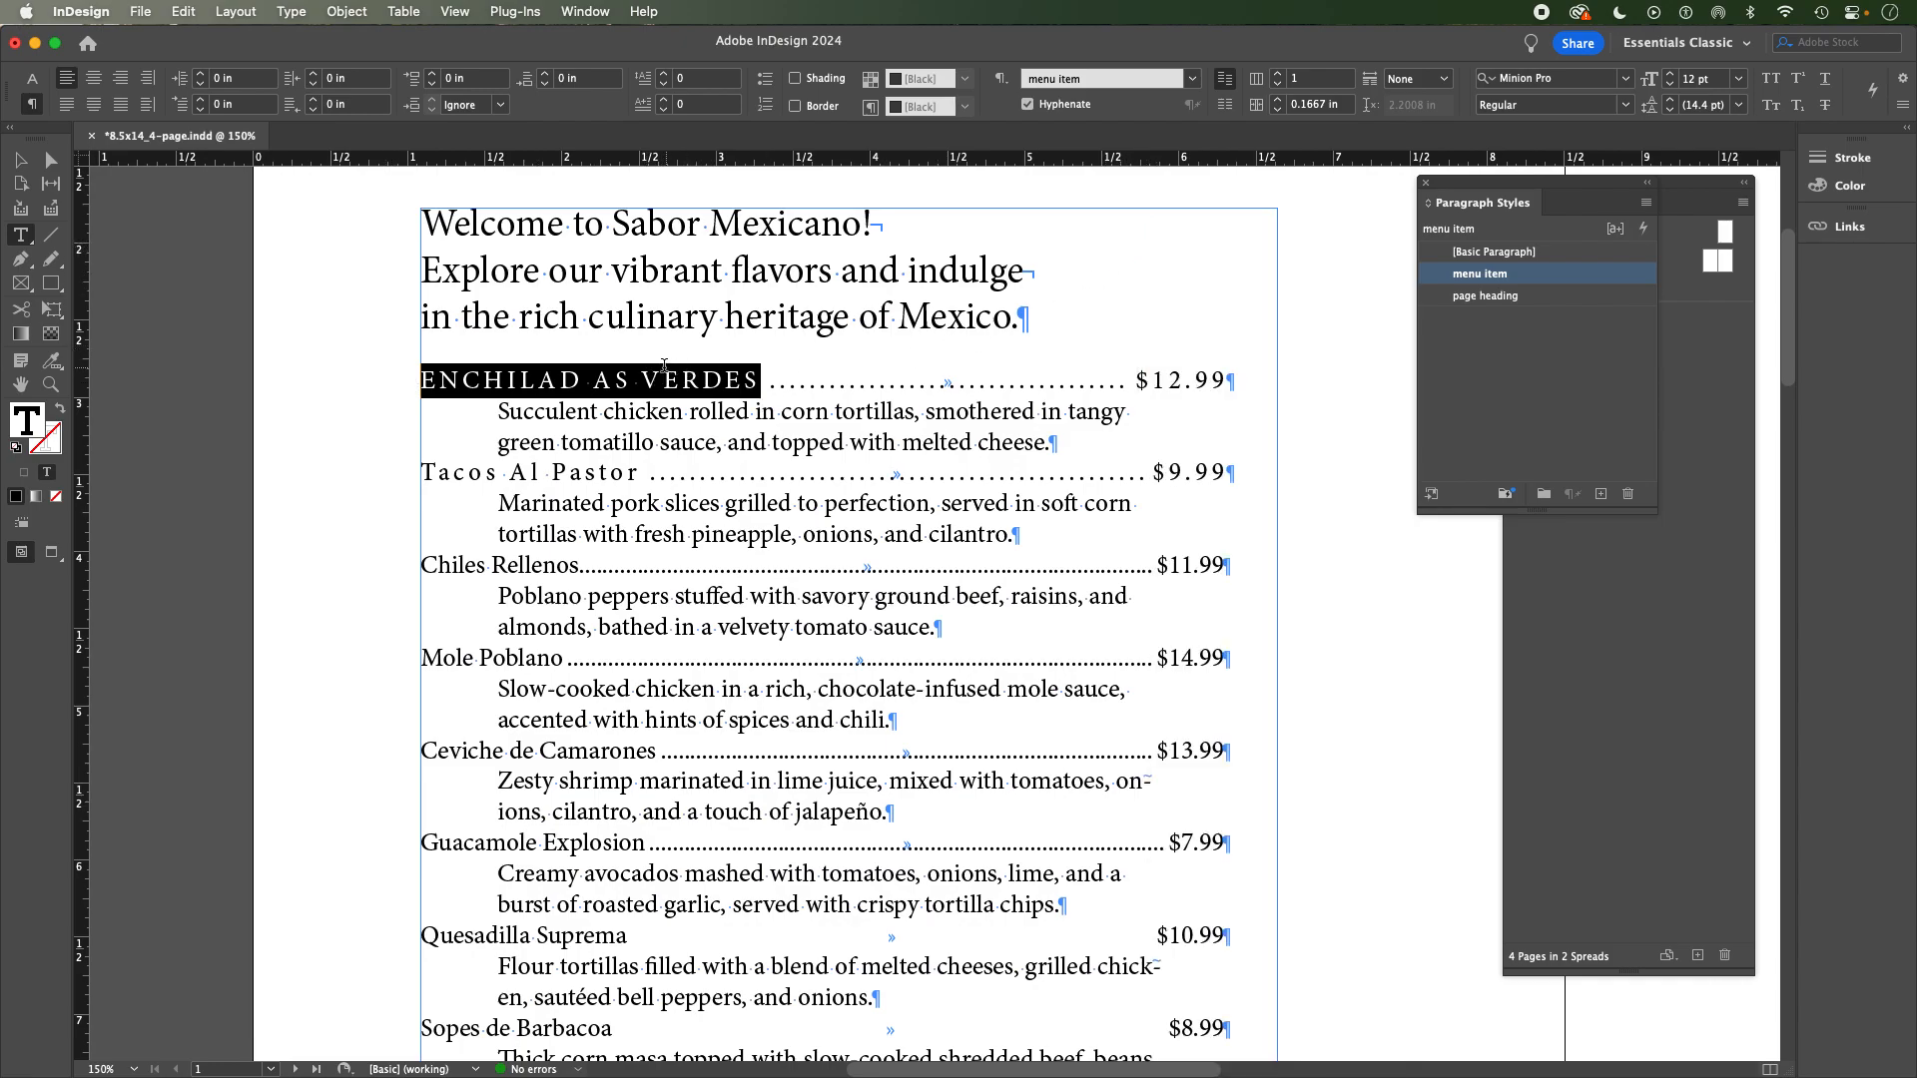
left_click(31, 79)
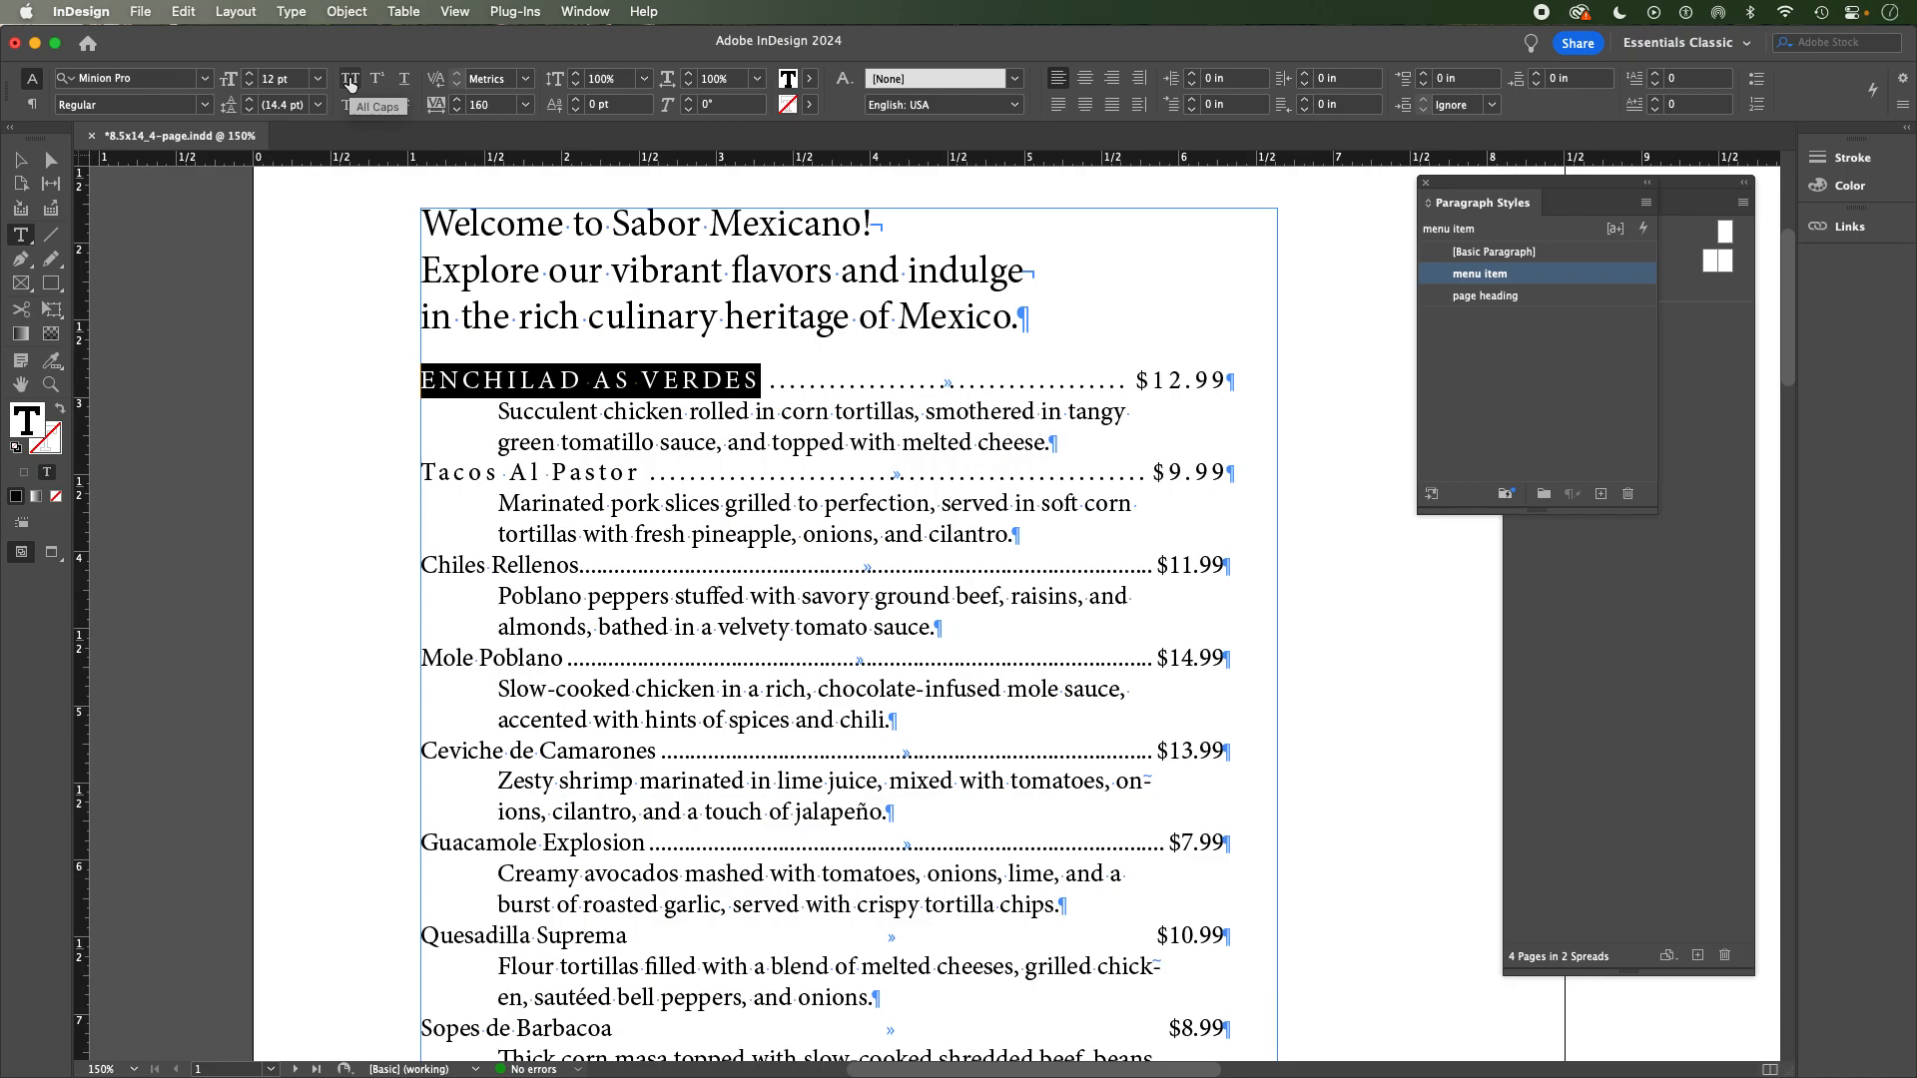
Review the basic and advanced character formats of the "menu item" paragraph style, leaving its options unchanged.
double_click(1532, 278)
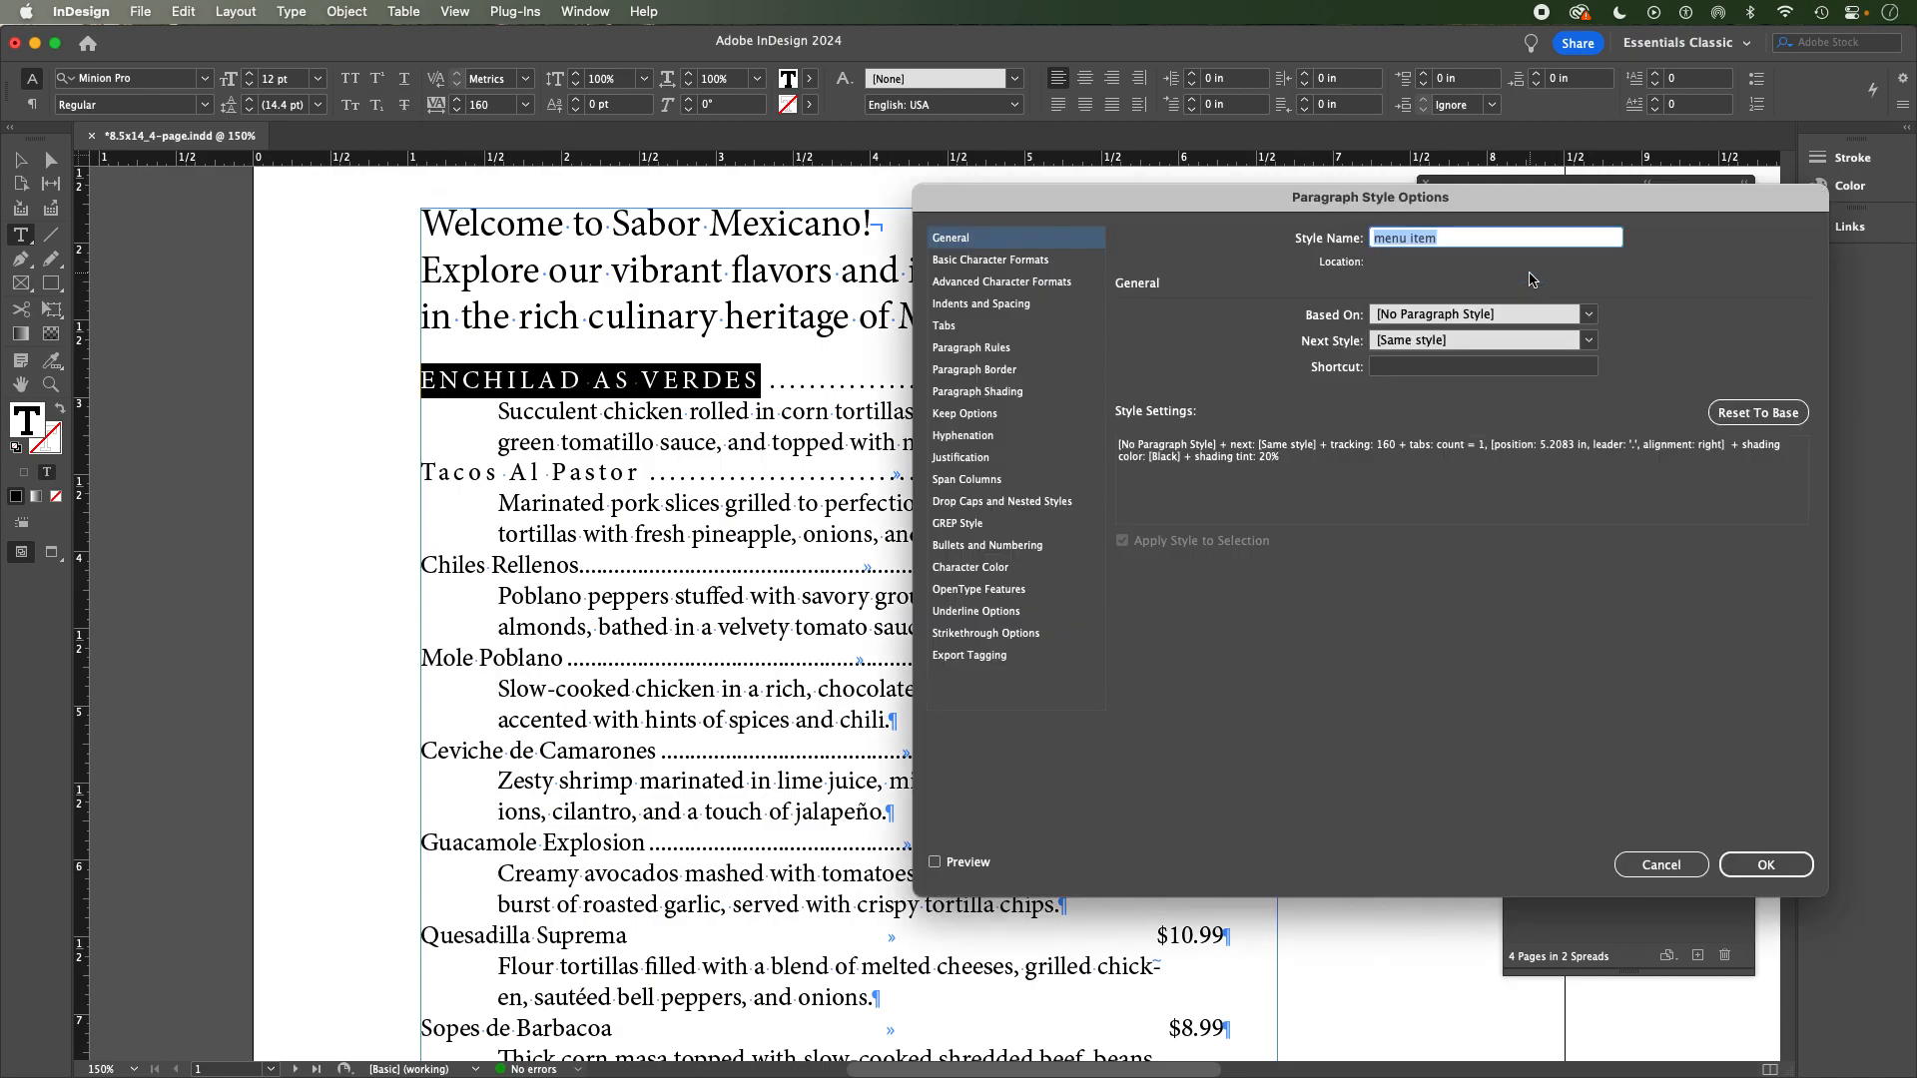
left_click(995, 261)
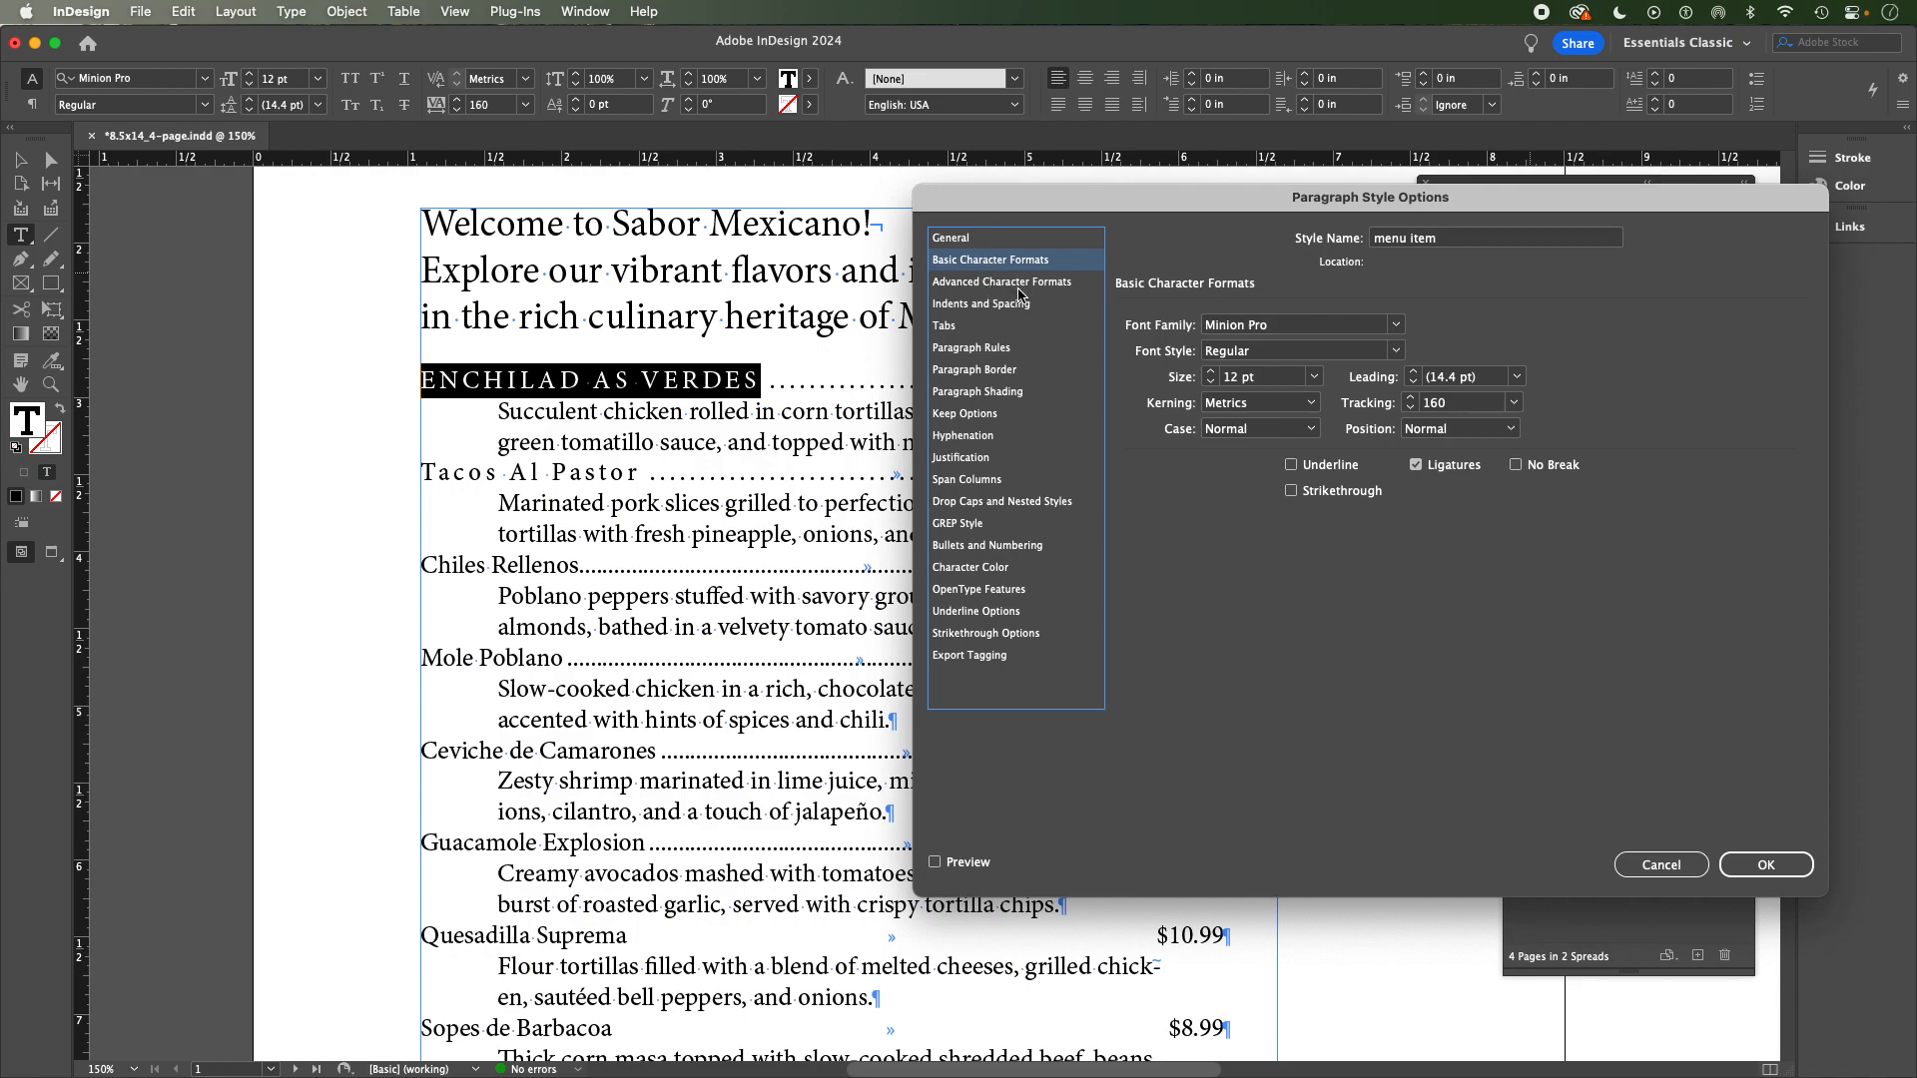
left_click(1022, 284)
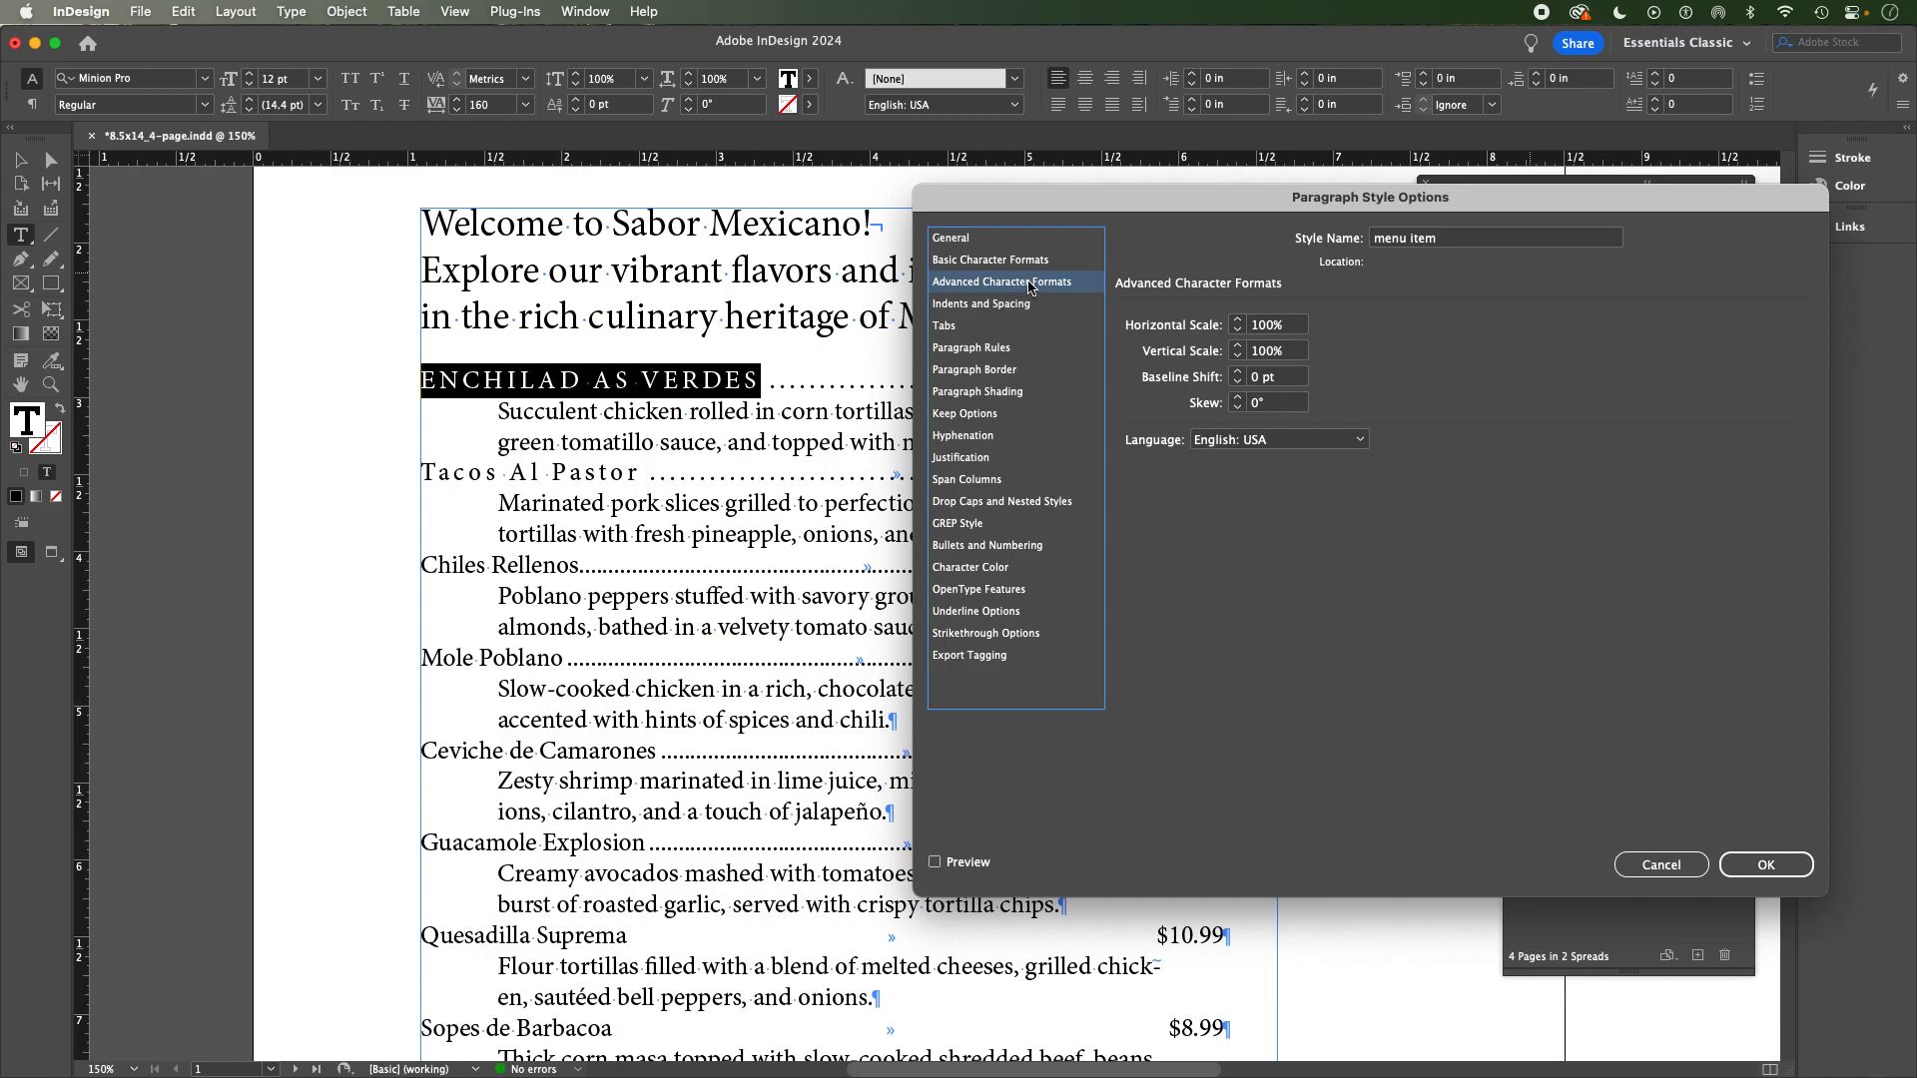
left_click(975, 263)
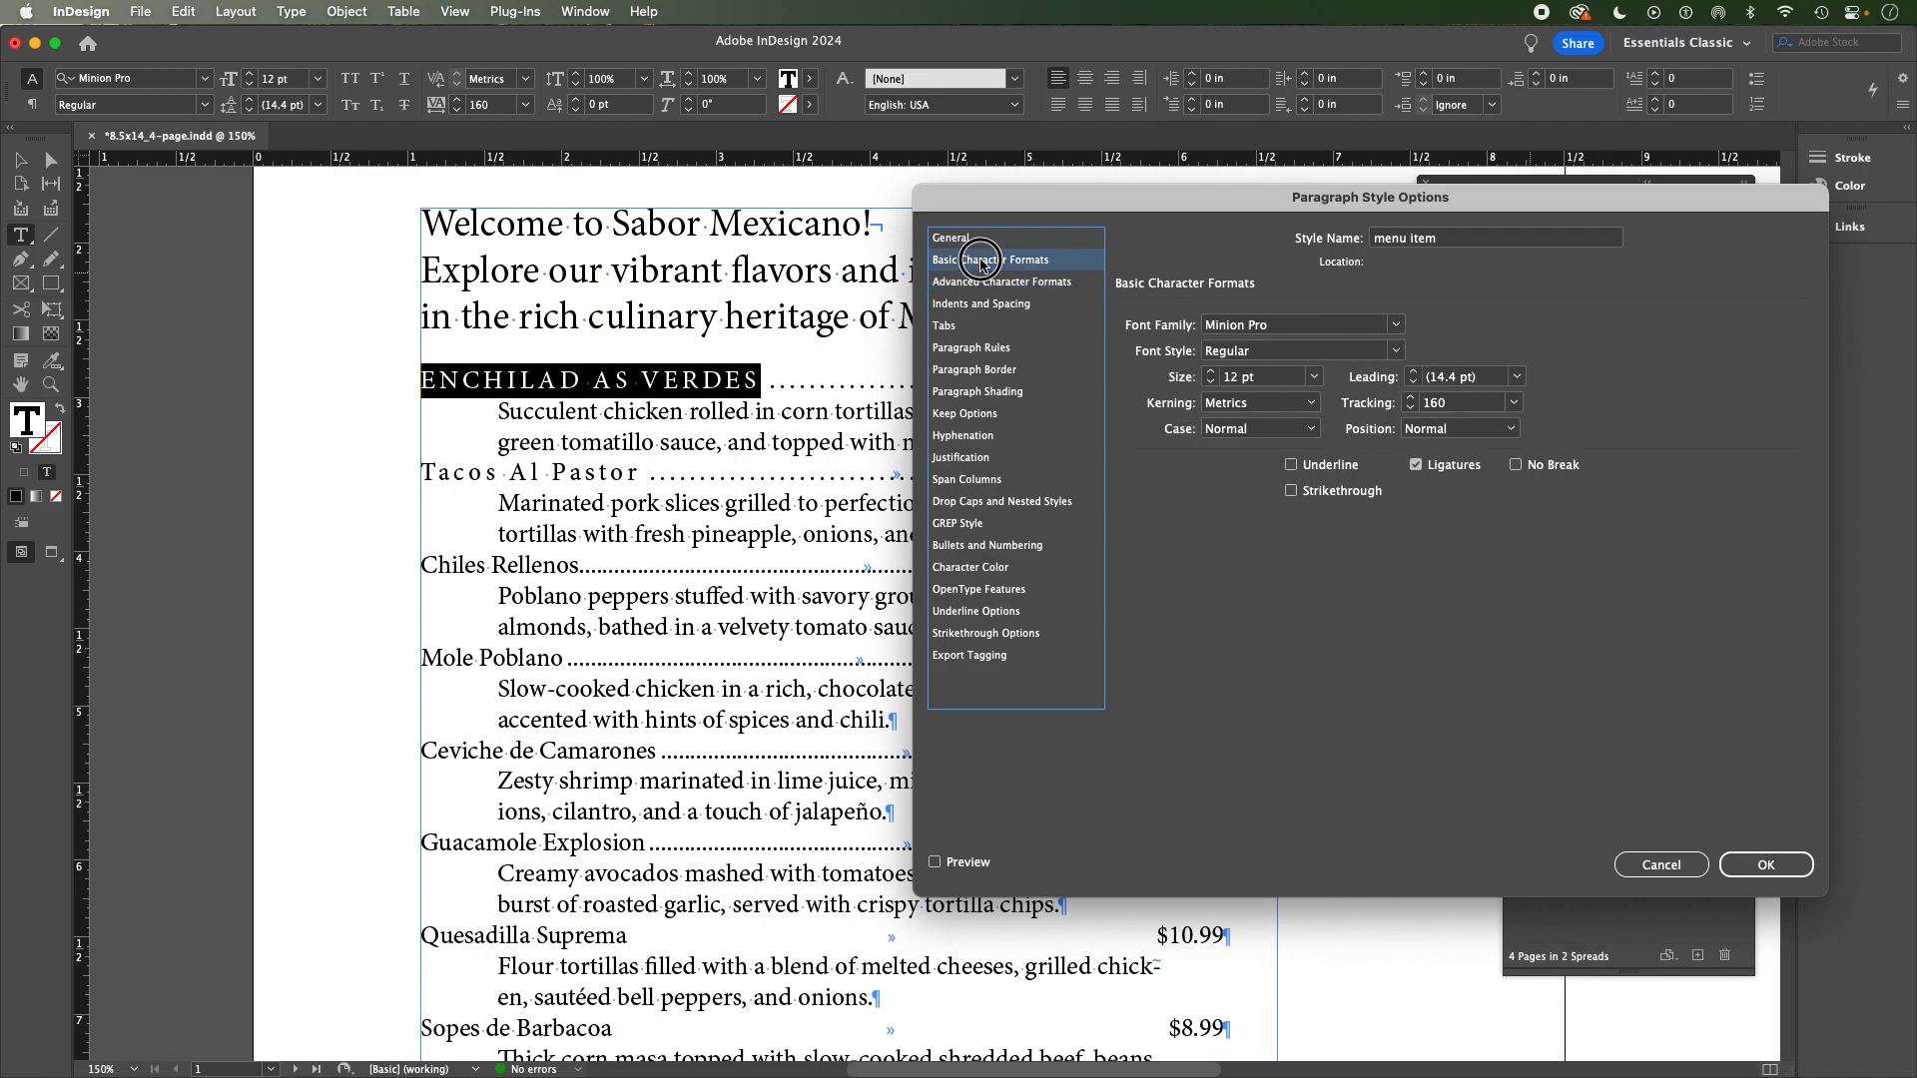
left_click(1685, 866)
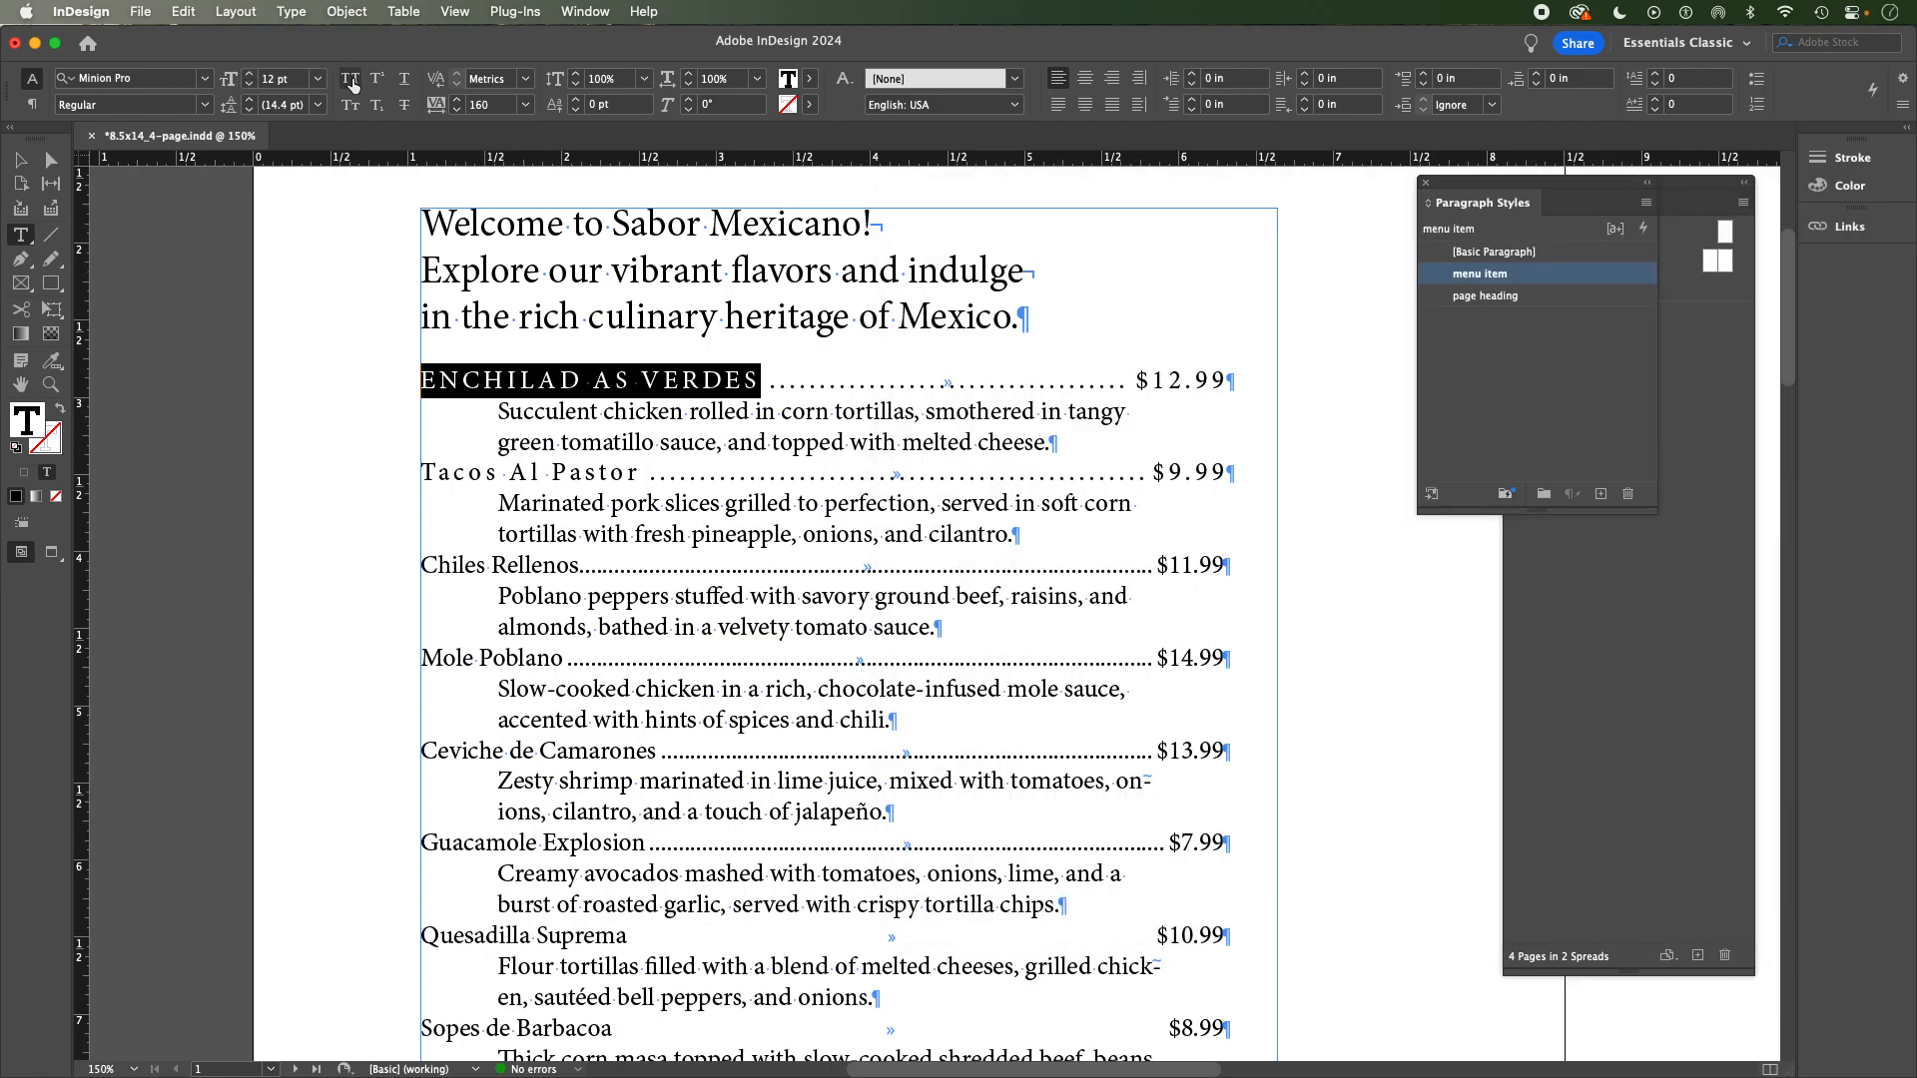
Apply All Caps to the "ENCHILAD AS VERDES" dish name and turn on style override highlighting.
left_click(350, 80)
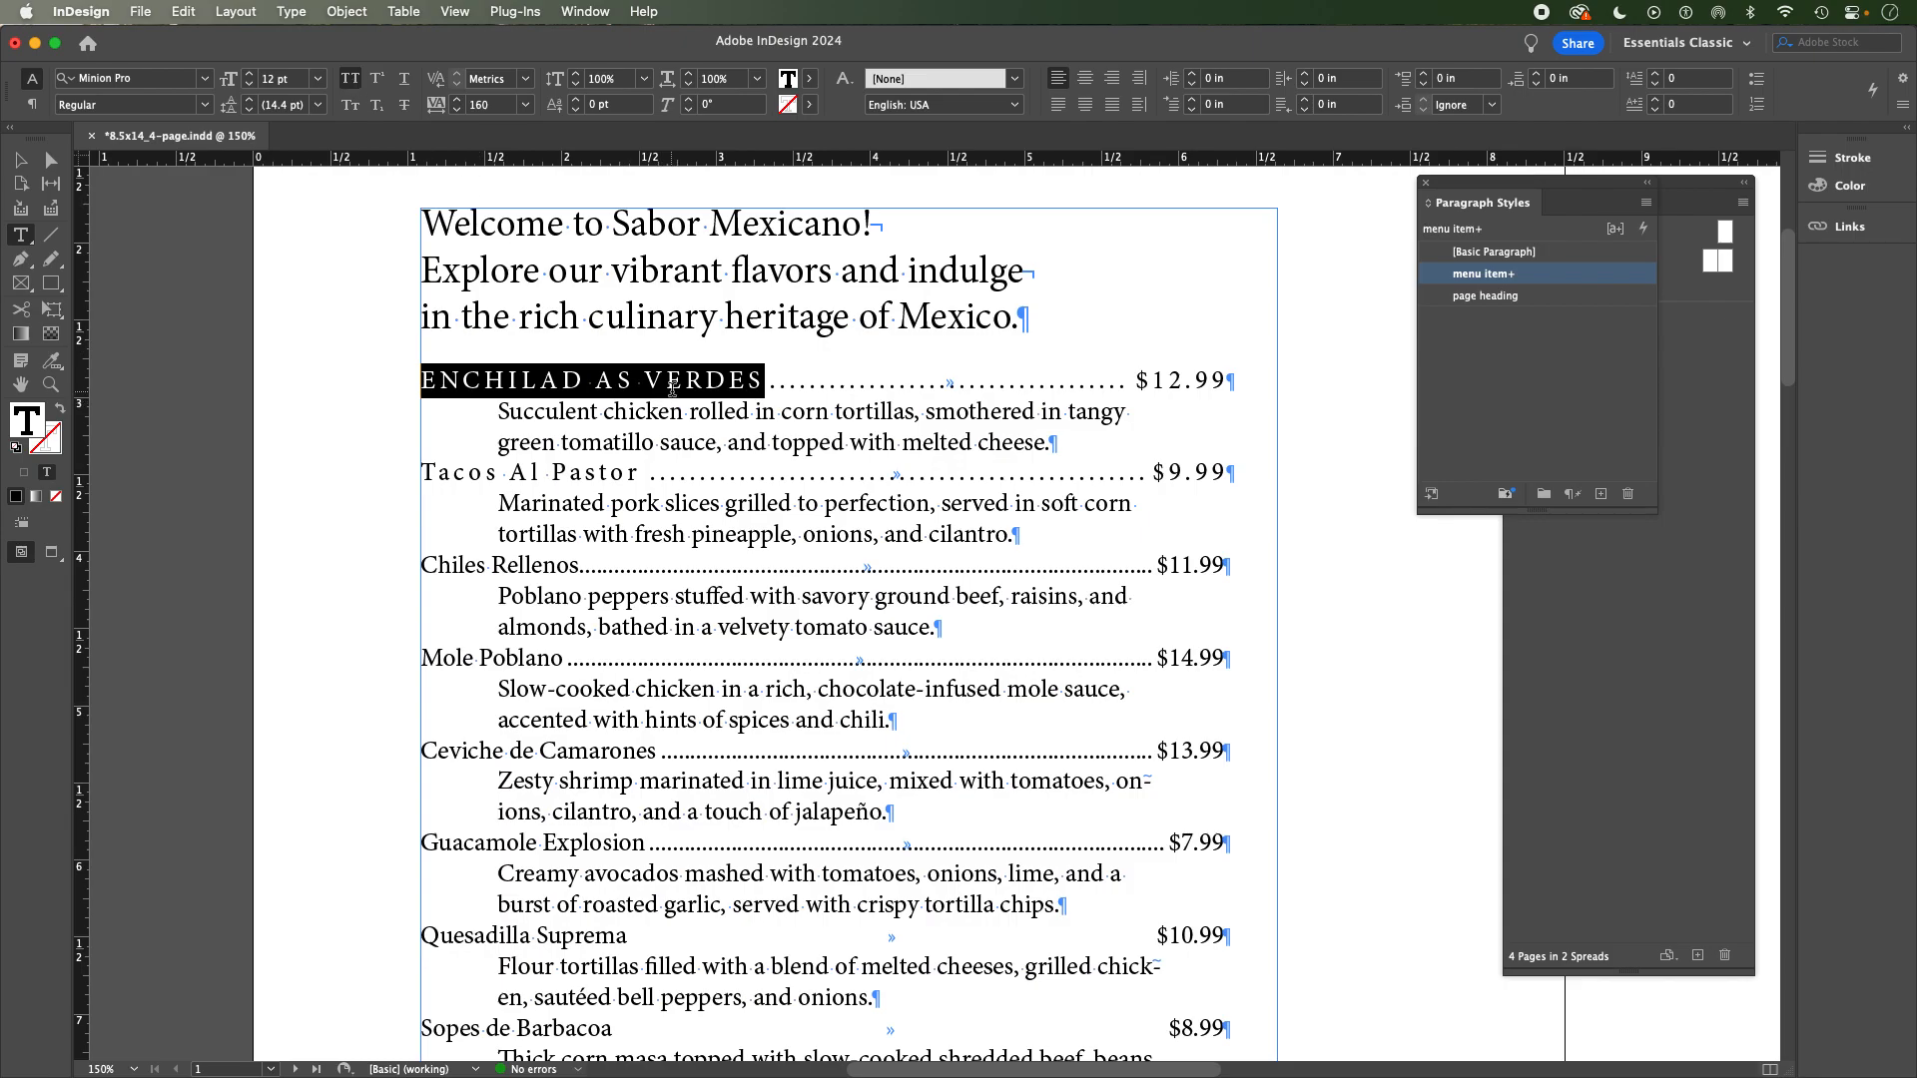
mouse_move(1511, 278)
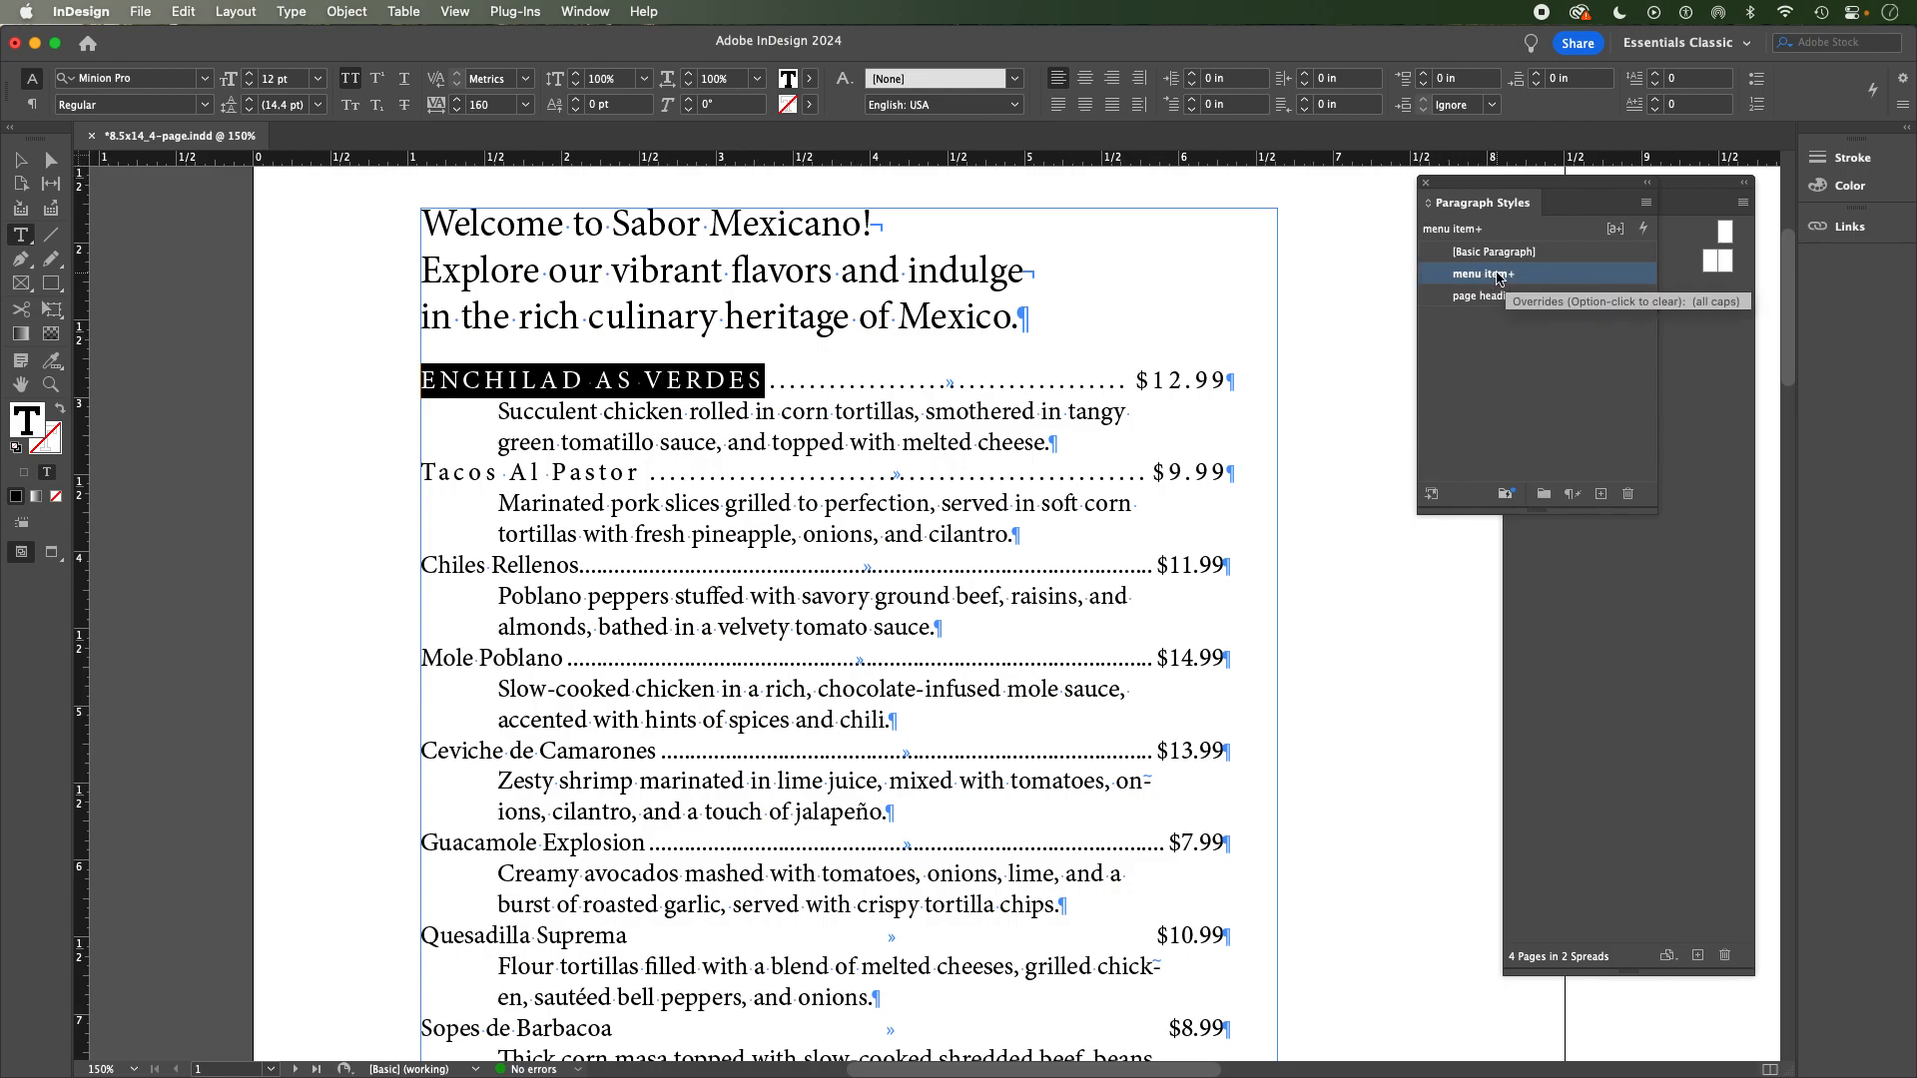
left_click(1615, 229)
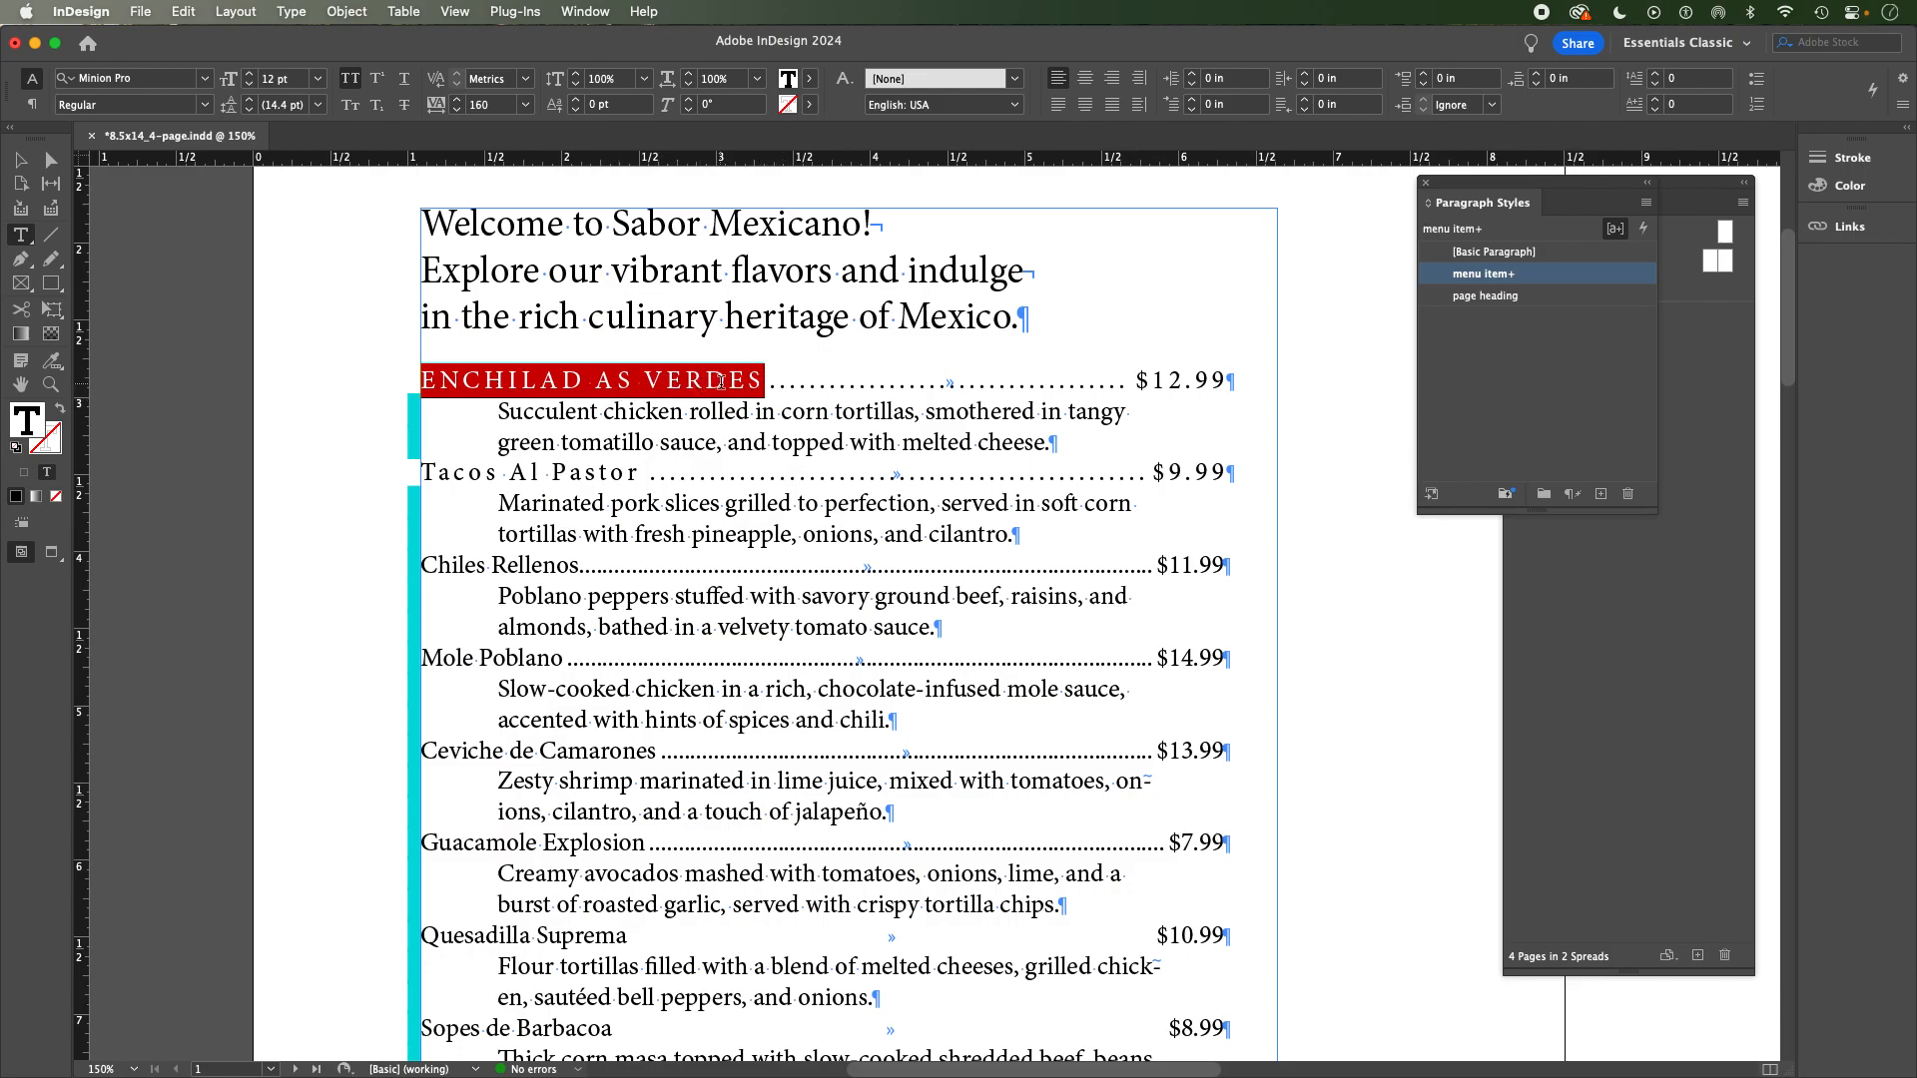
Redefine the "menu item" paragraph style from the selected dish name and turn off style override highlighting.
right_click(1534, 279)
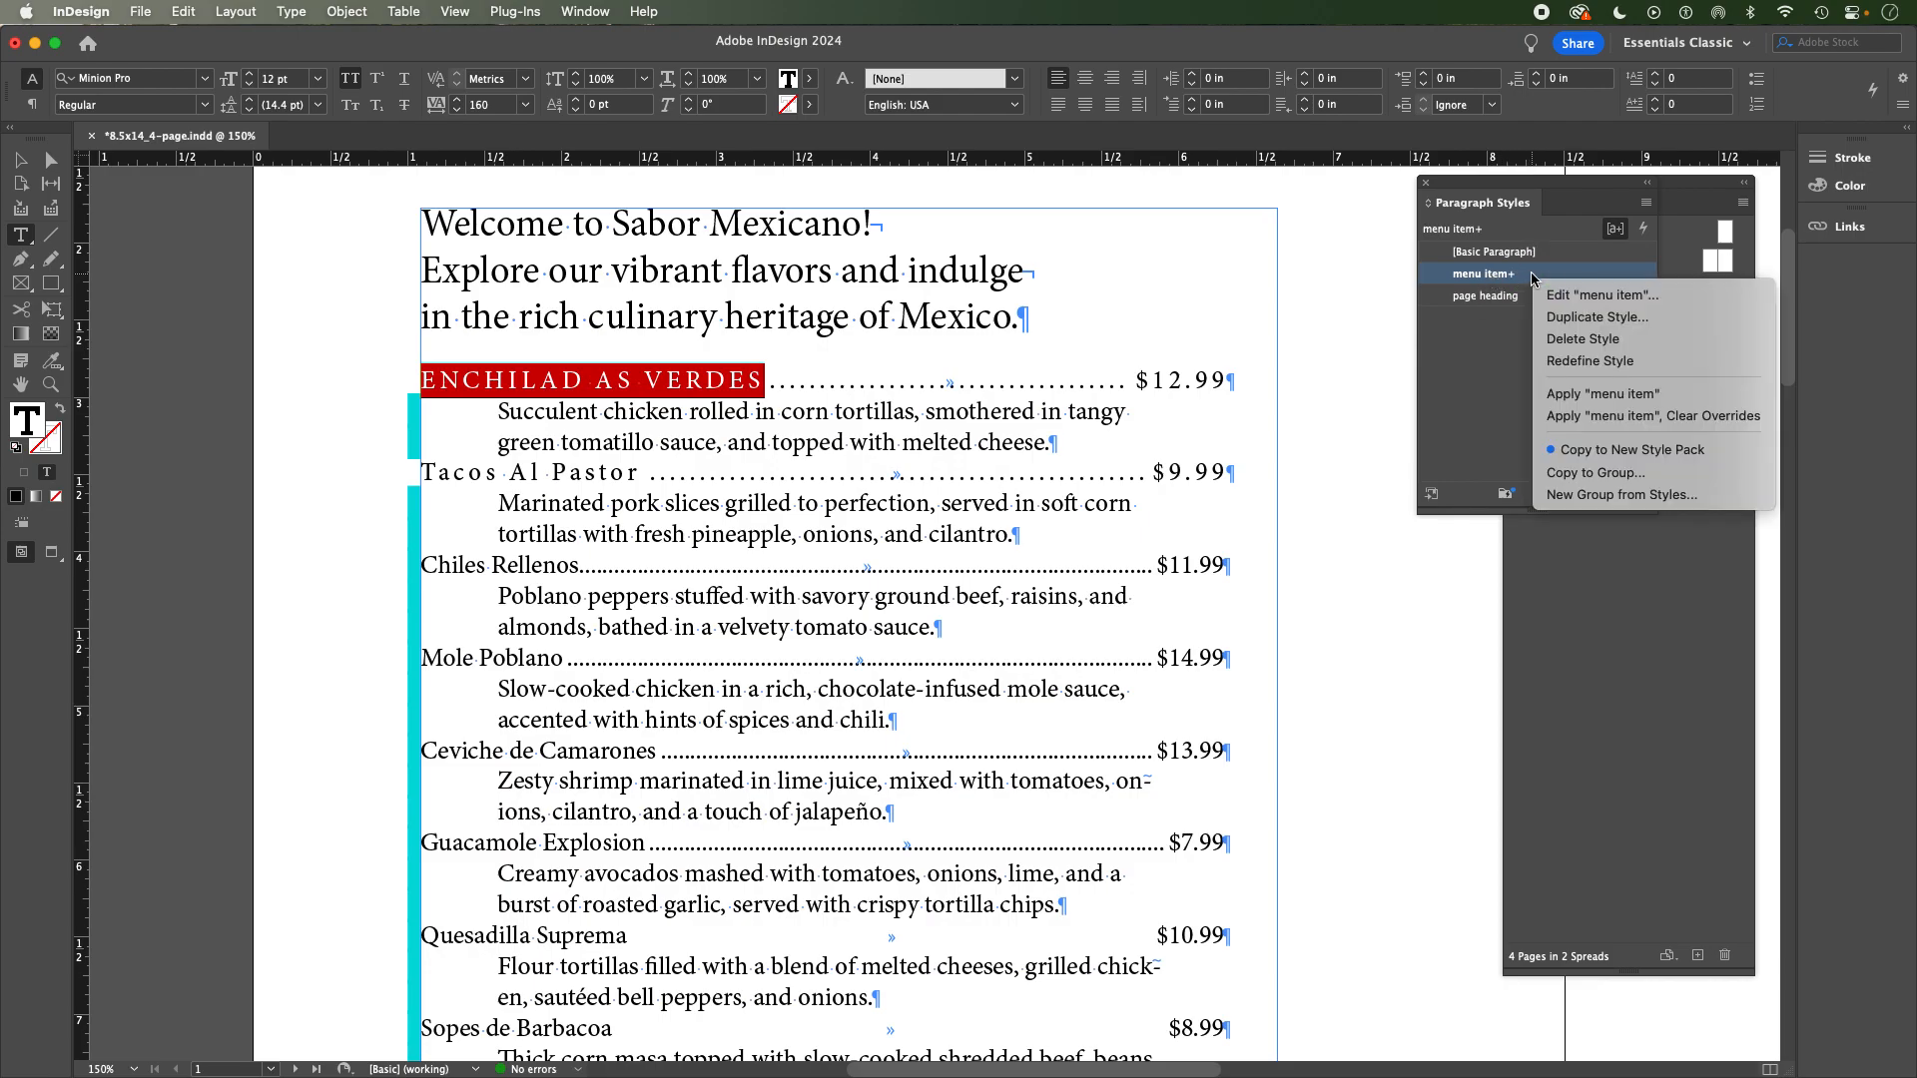
left_click(1593, 362)
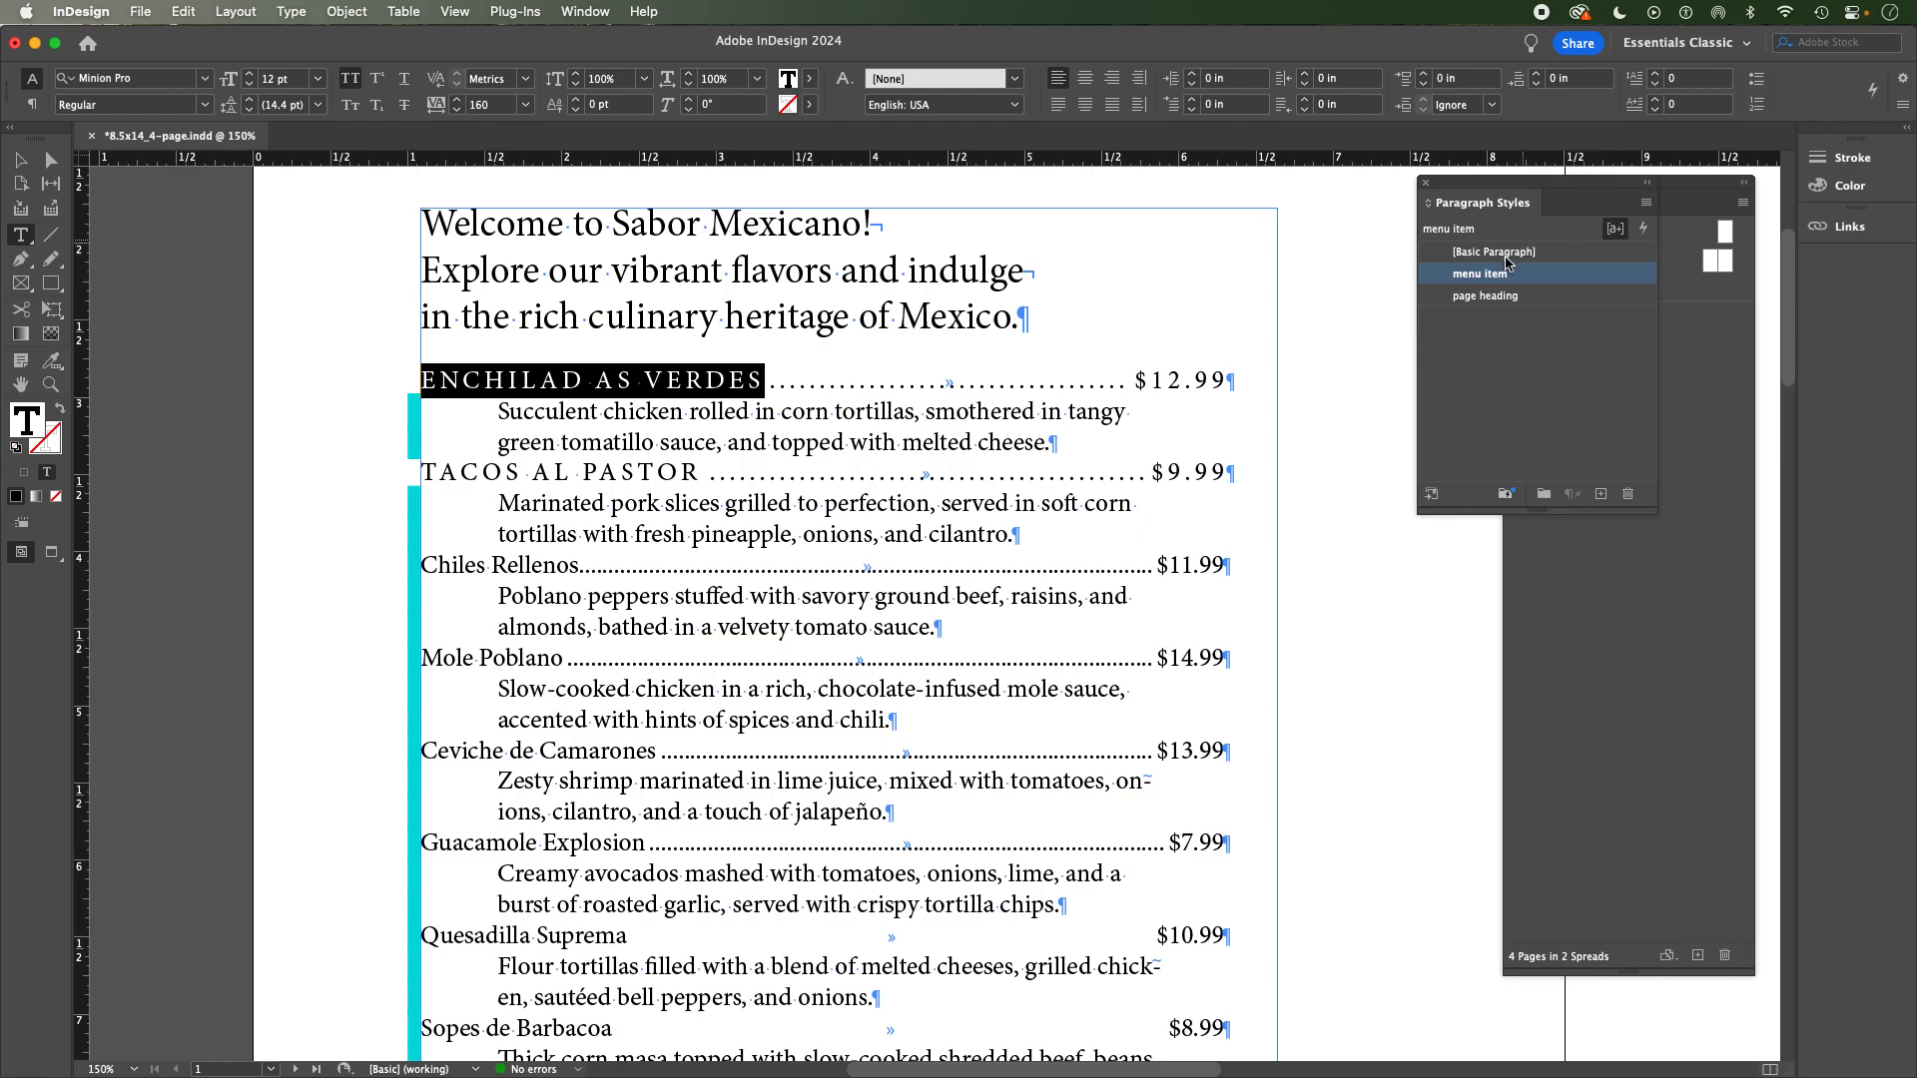
left_click(1617, 230)
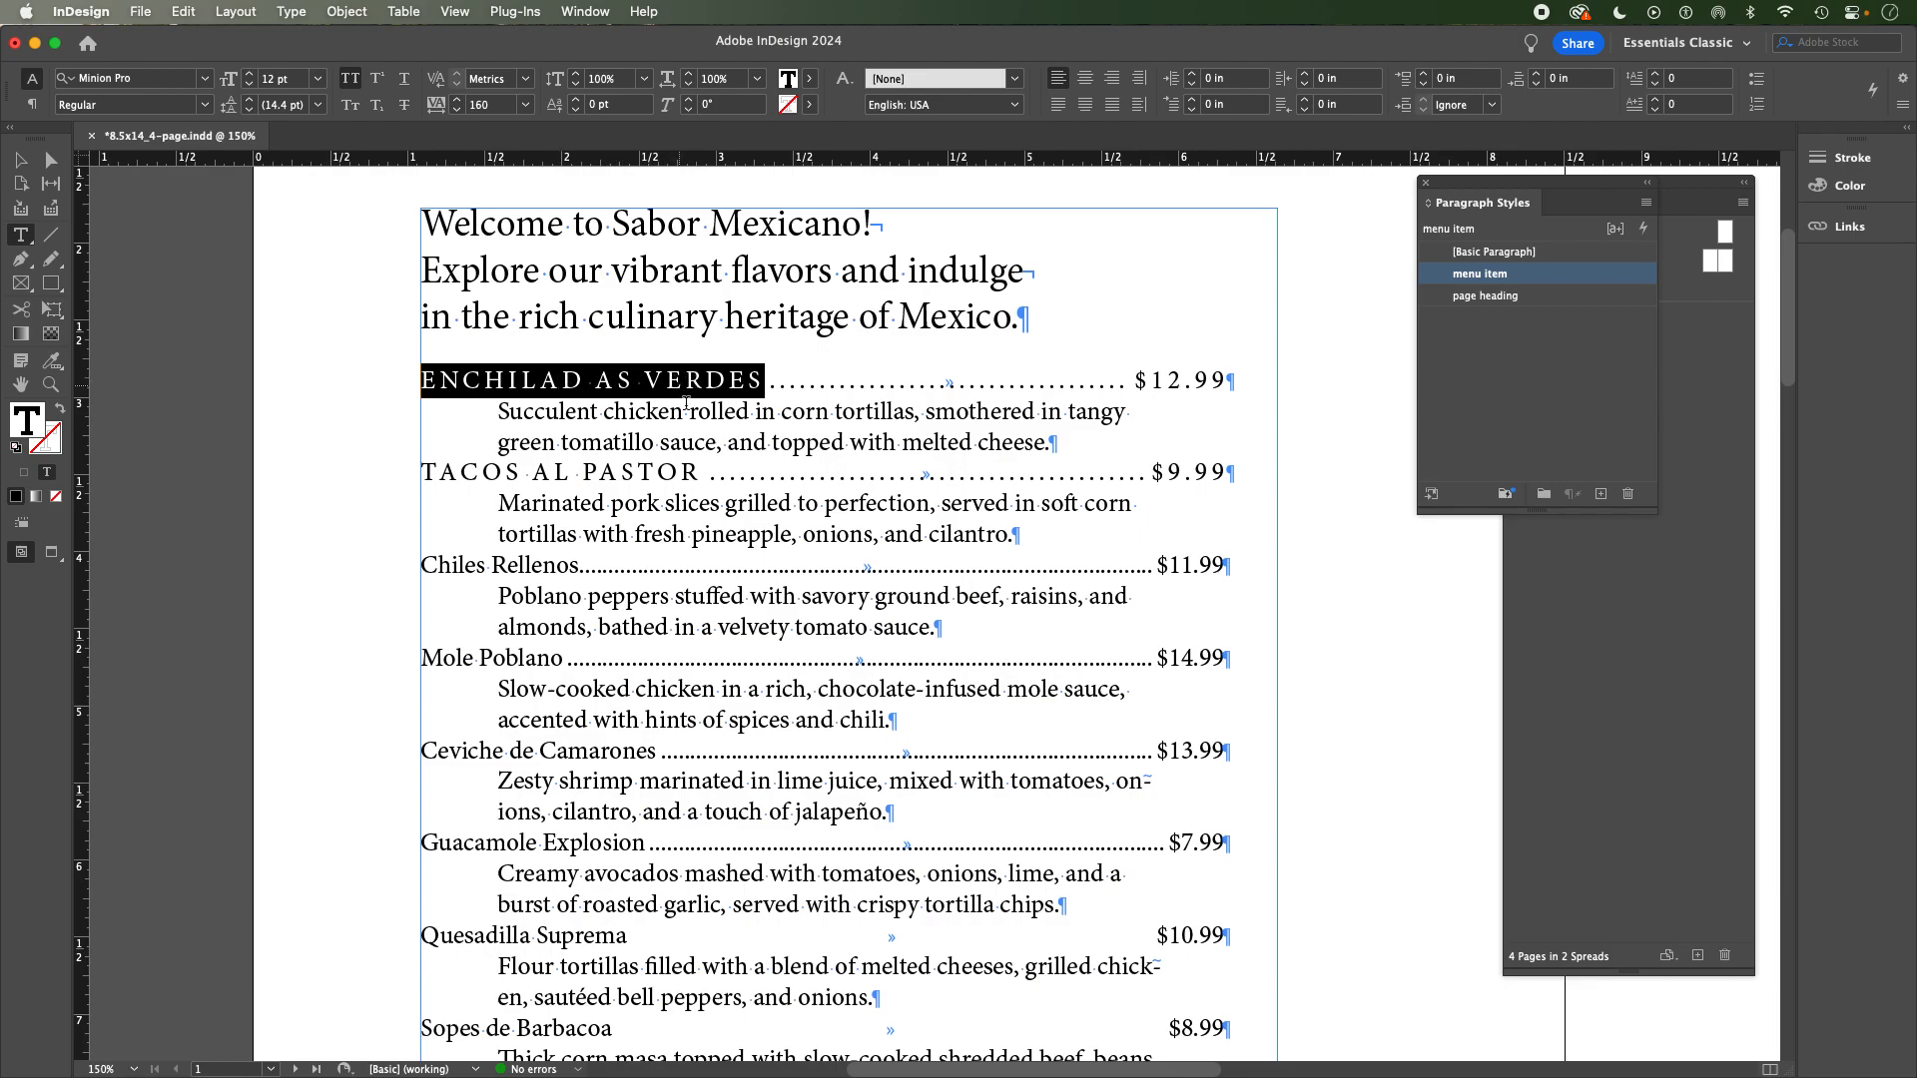
Apply the "menu item" paragraph style to the Chiles Rellenos, Mole Poblano and Ceviche de Camarones lines.
left_click(452, 563)
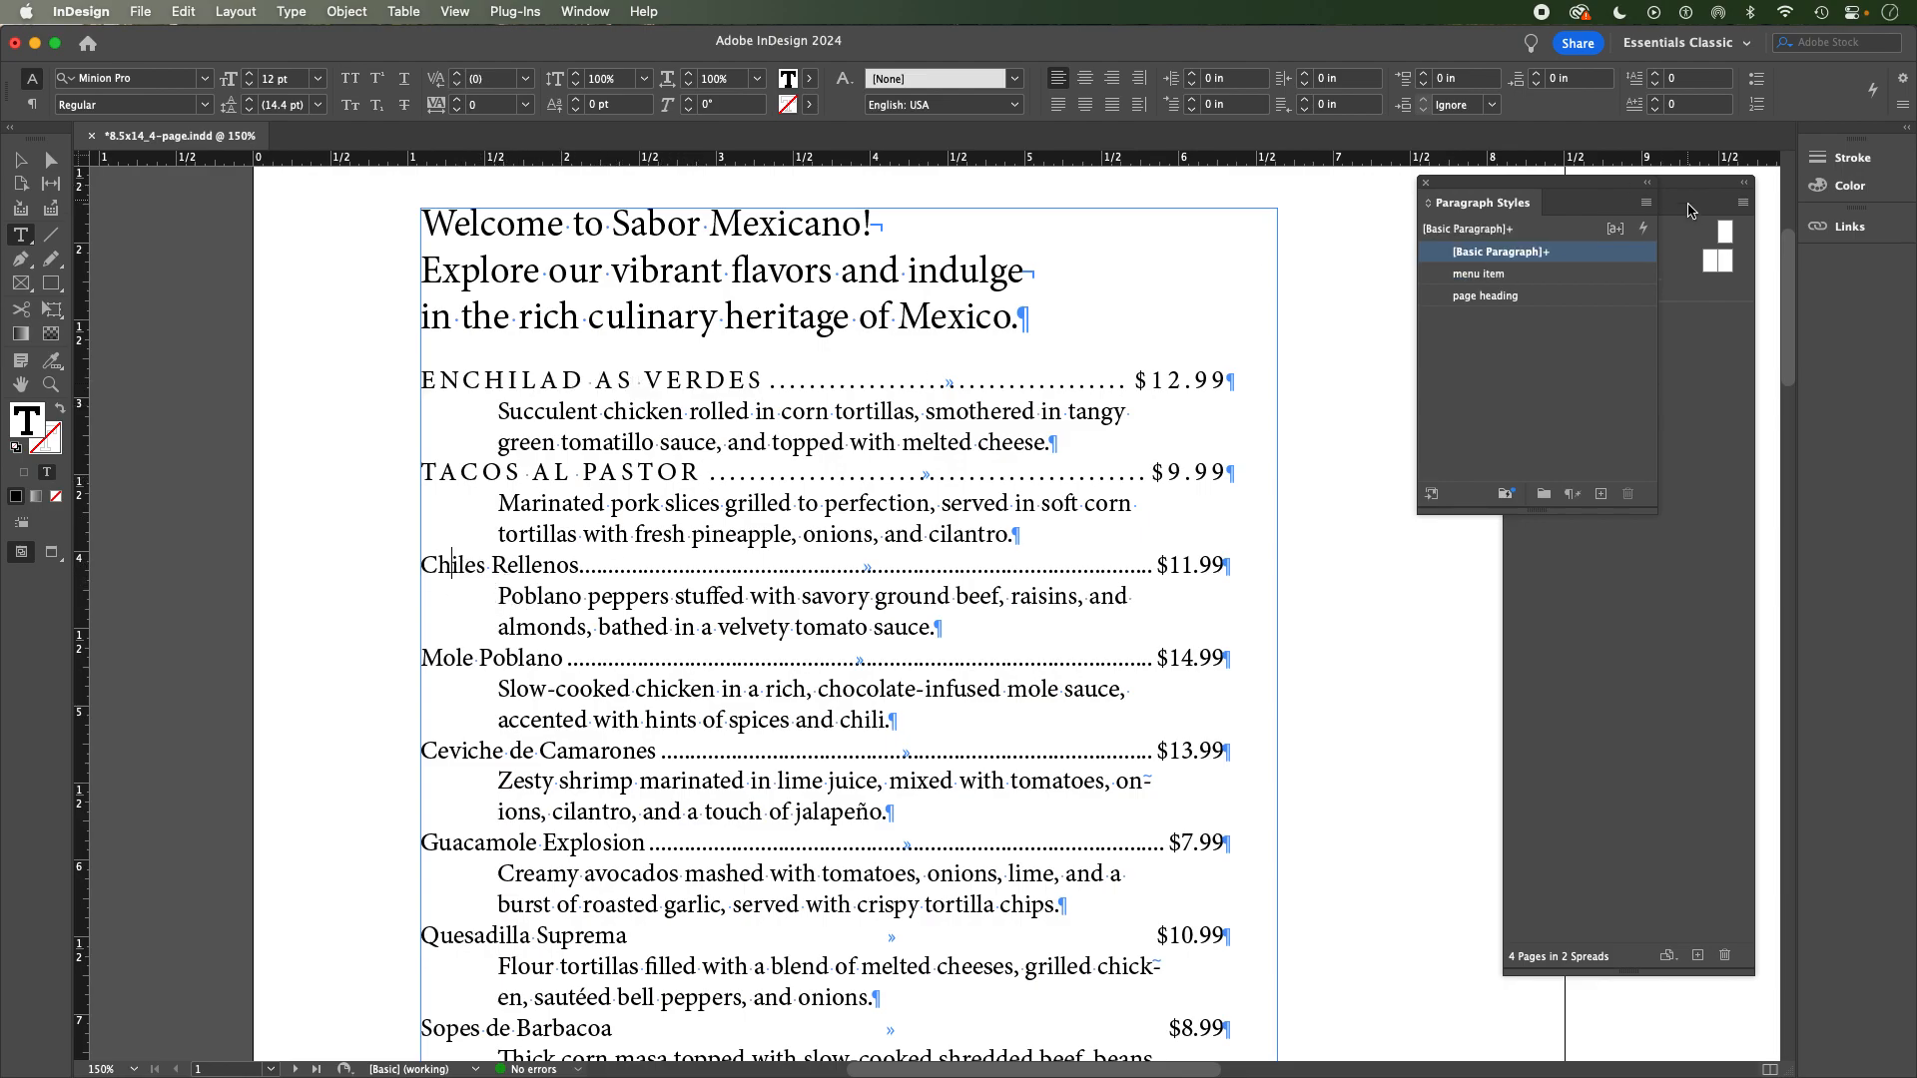
left_click(1492, 275)
left_click(462, 657)
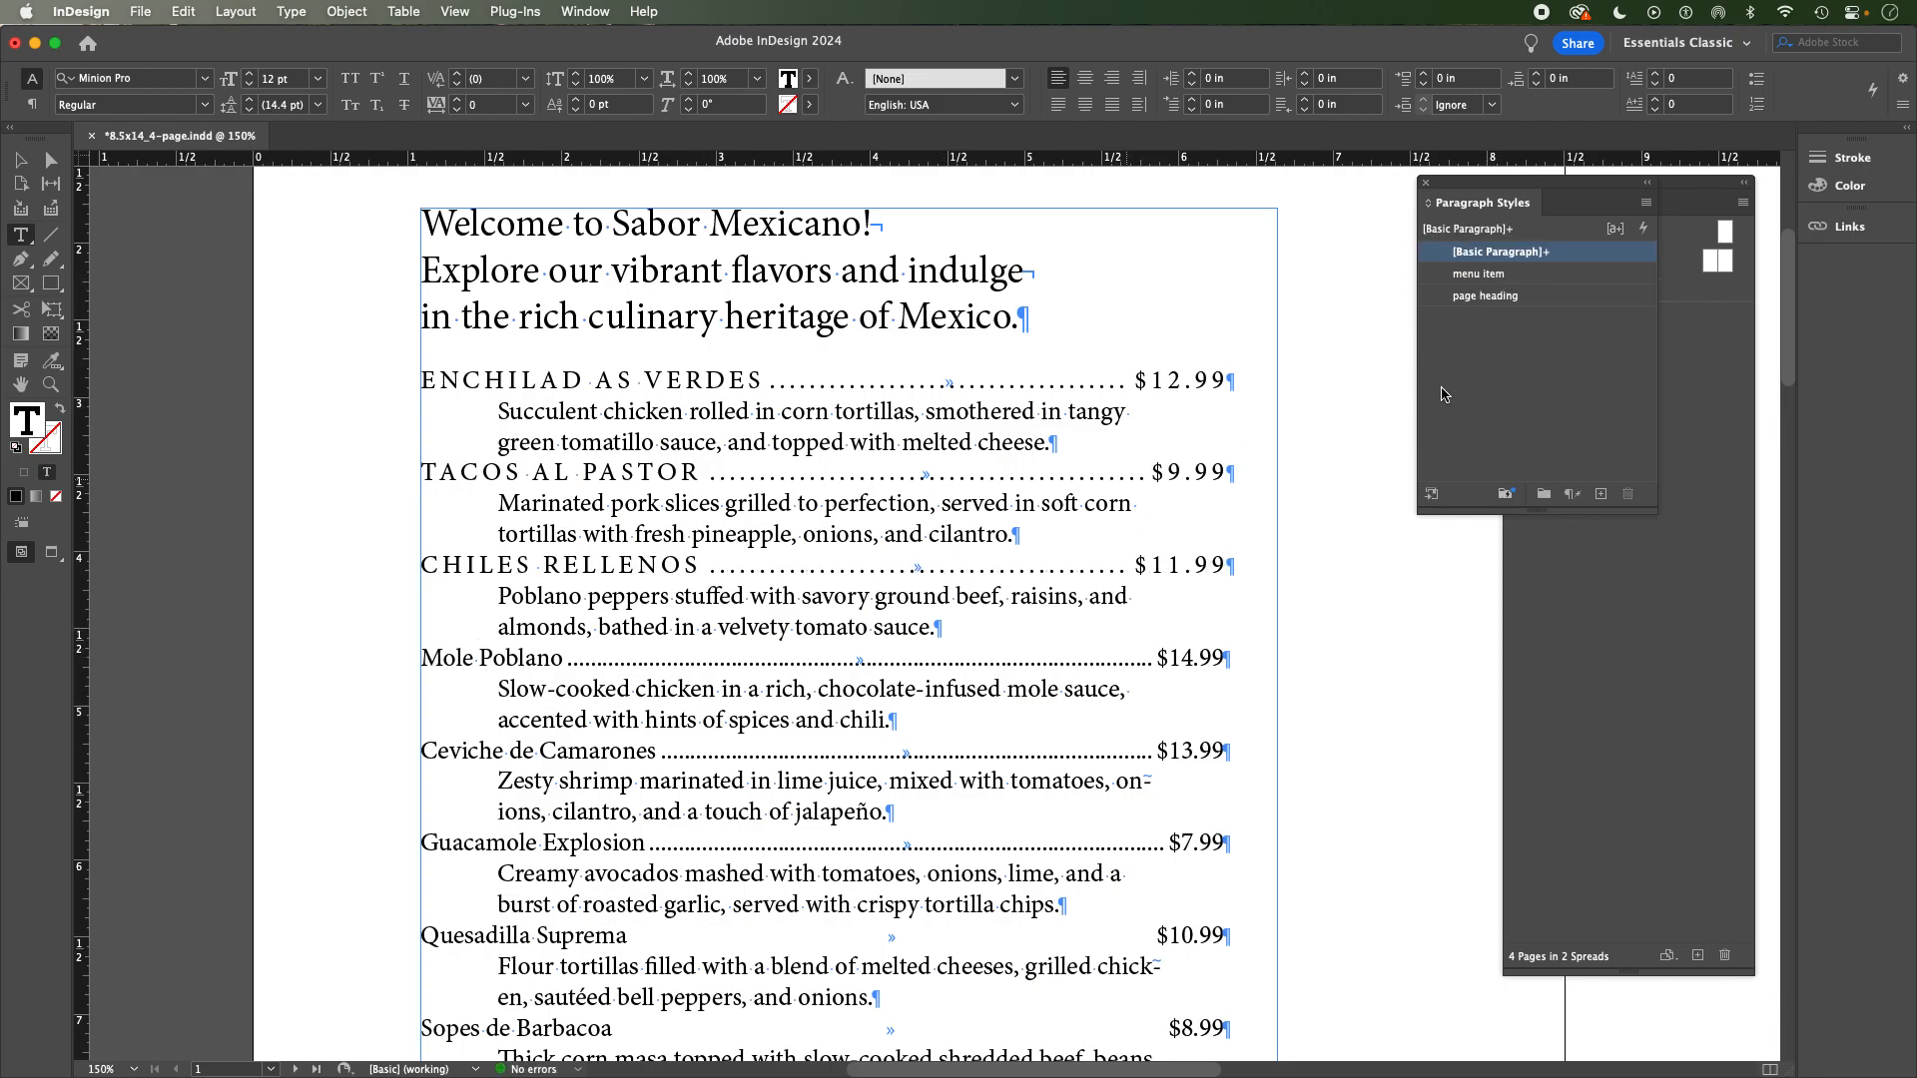
left_click(1479, 276)
scroll(509, 671, "down", 3)
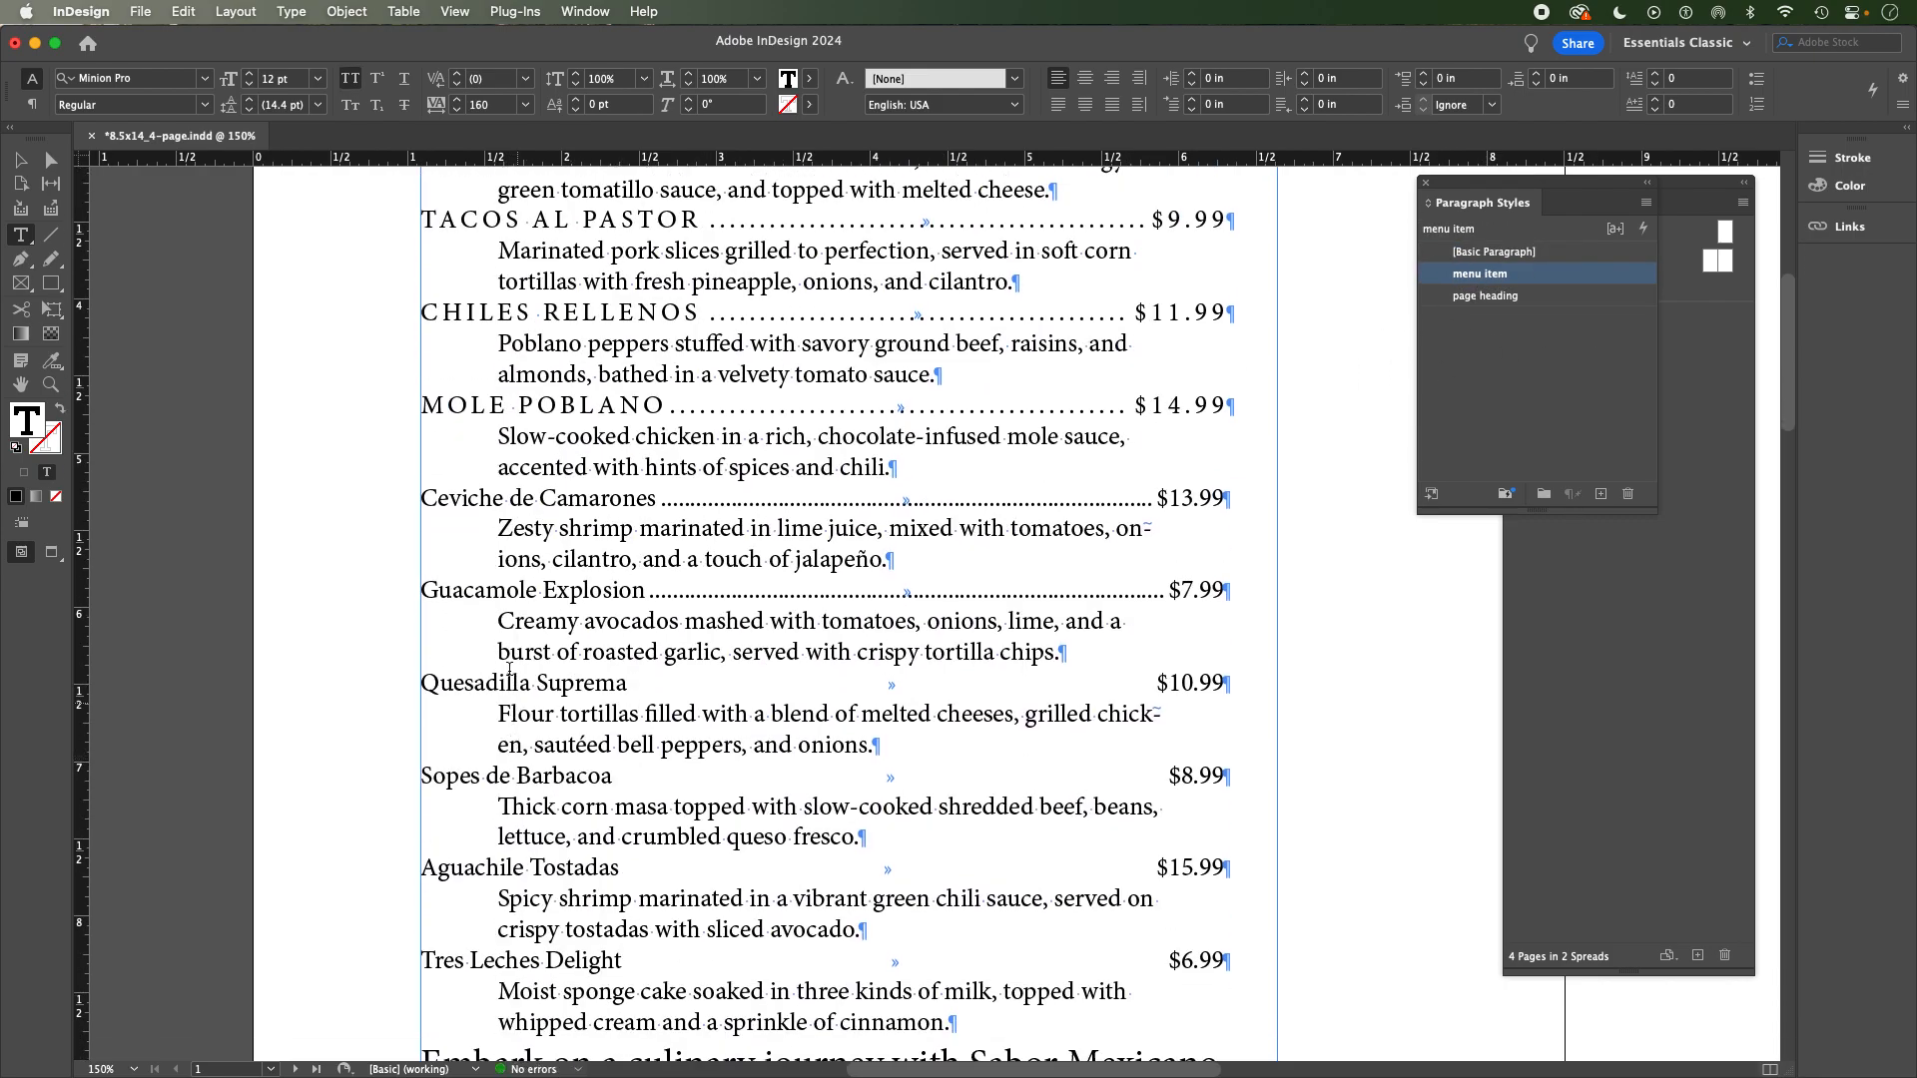
left_click(468, 501)
left_click(1492, 276)
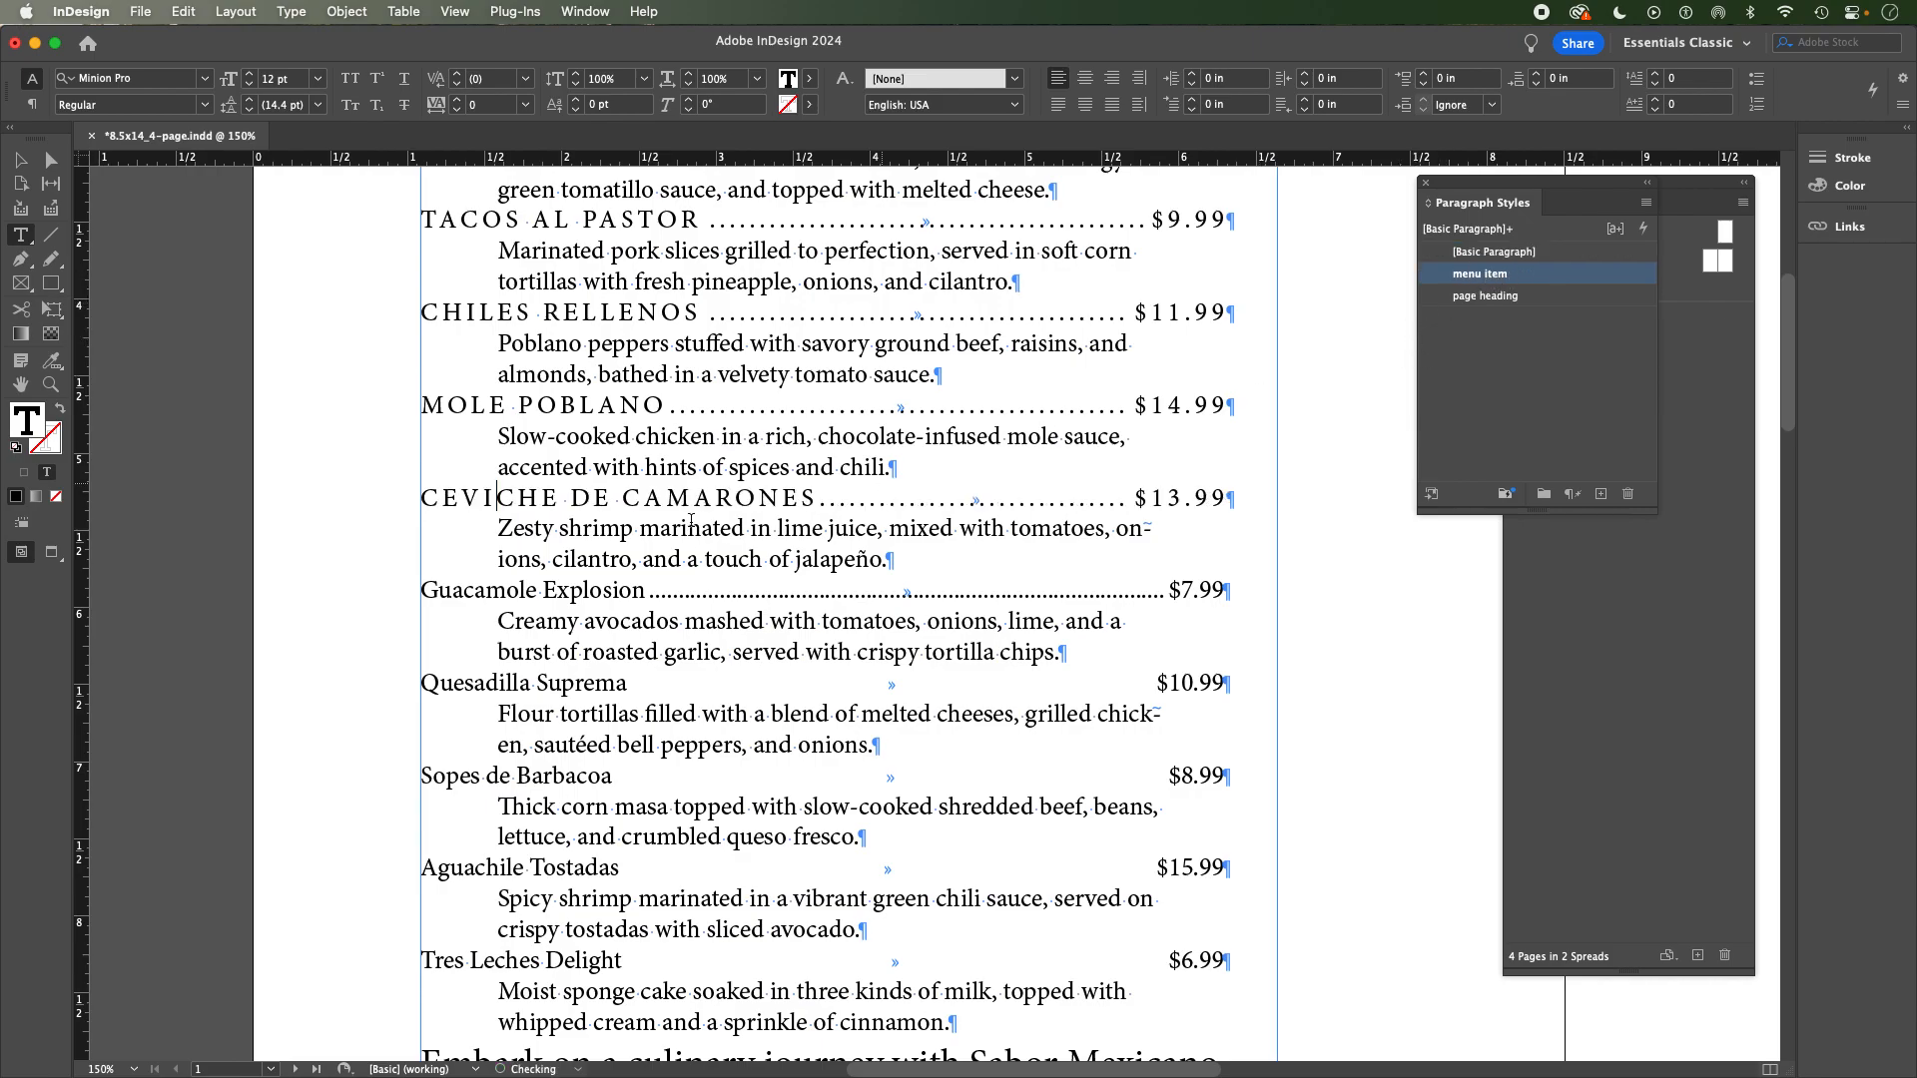
Apply the "menu item" paragraph style to the Guacamole Explosion, Quesadilla Suprema and Sopes de Barbacoa lines.
left_click(483, 592)
left_click(1479, 277)
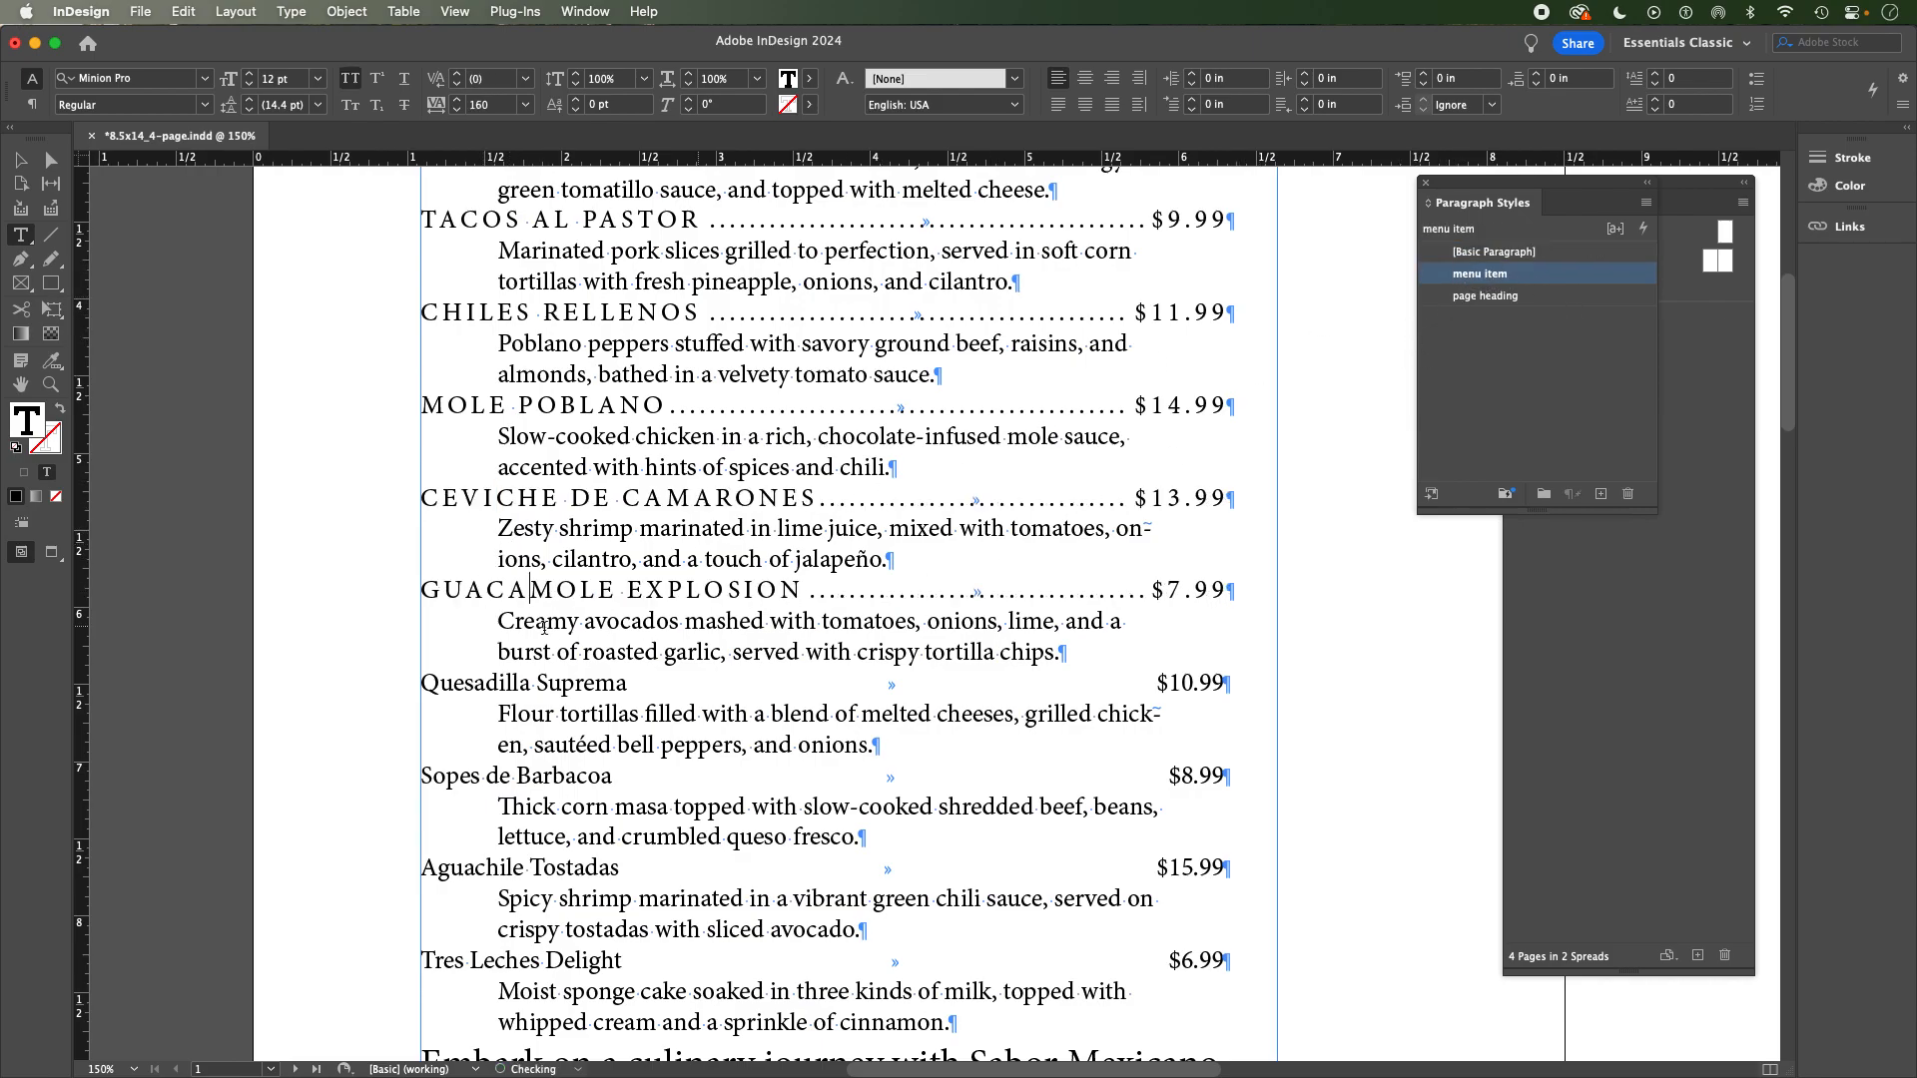
left_click(456, 687)
left_click(1479, 274)
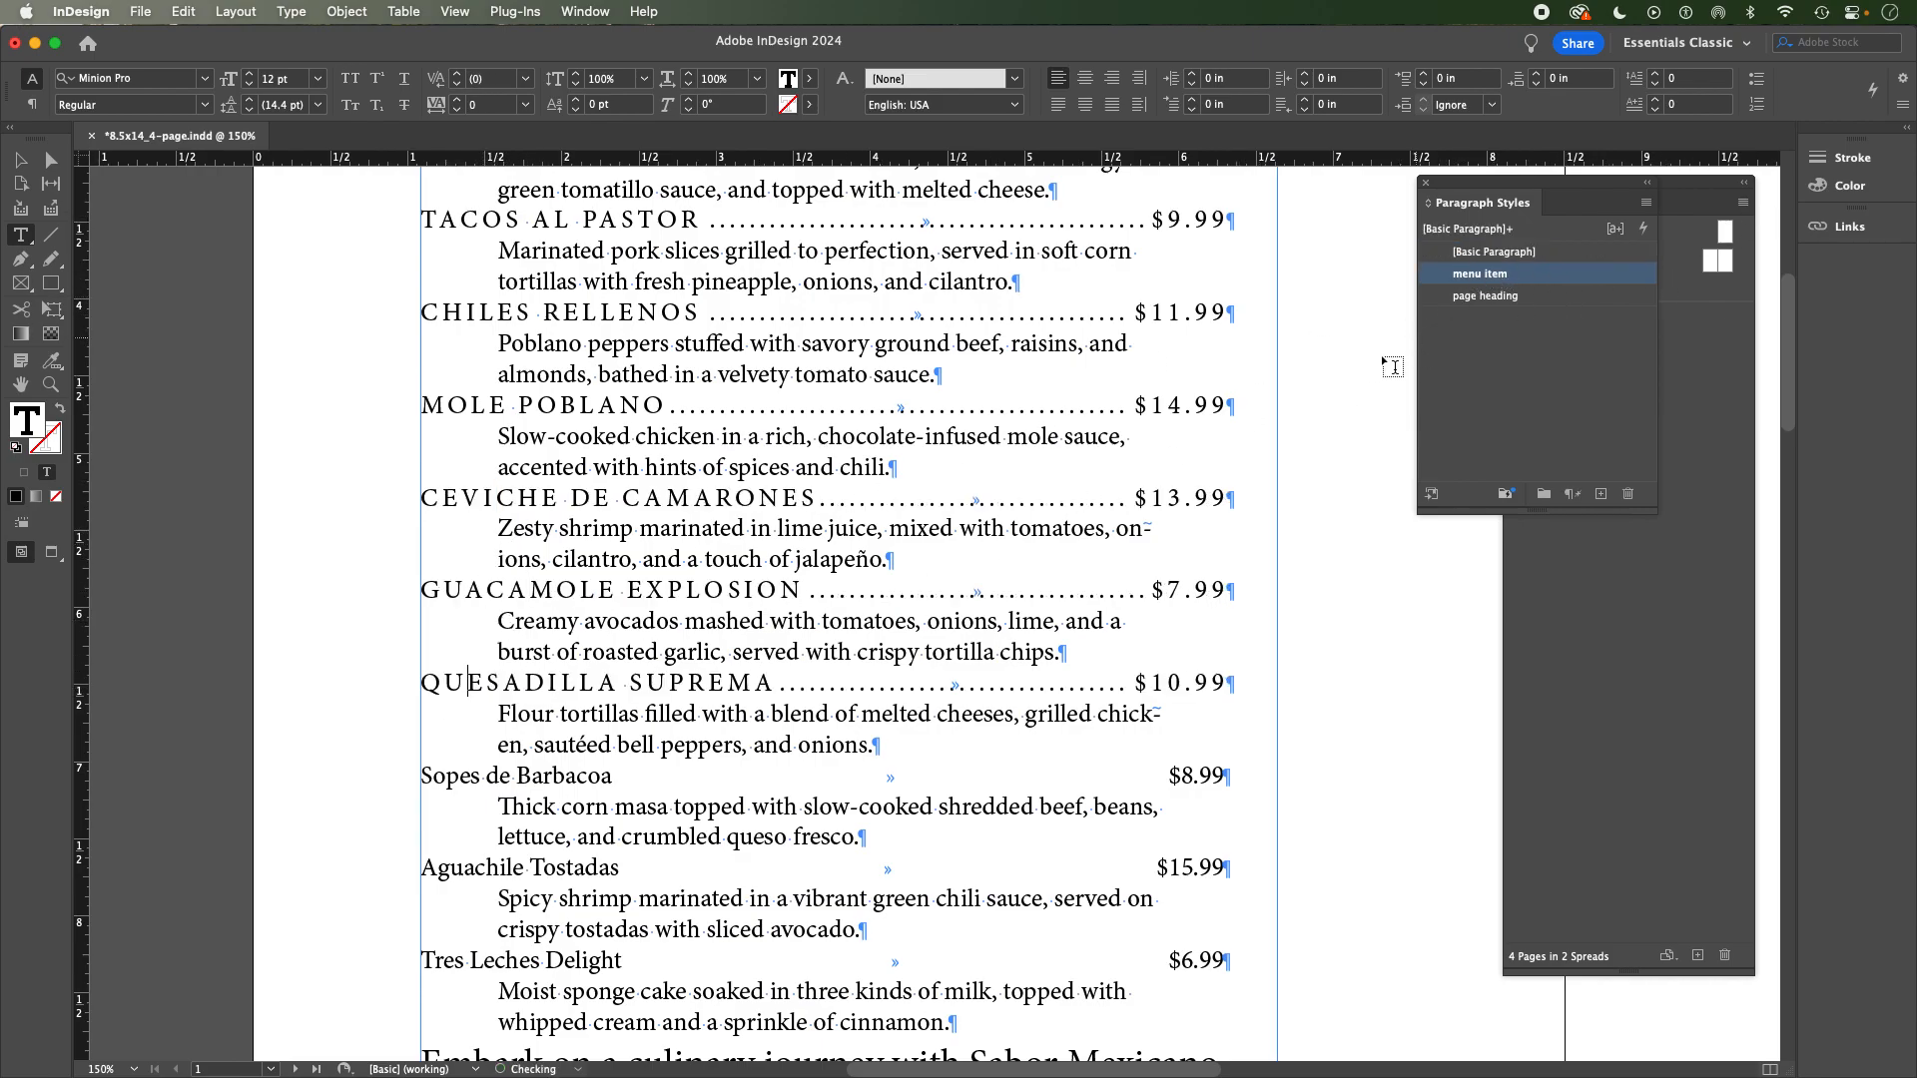
left_click(469, 777)
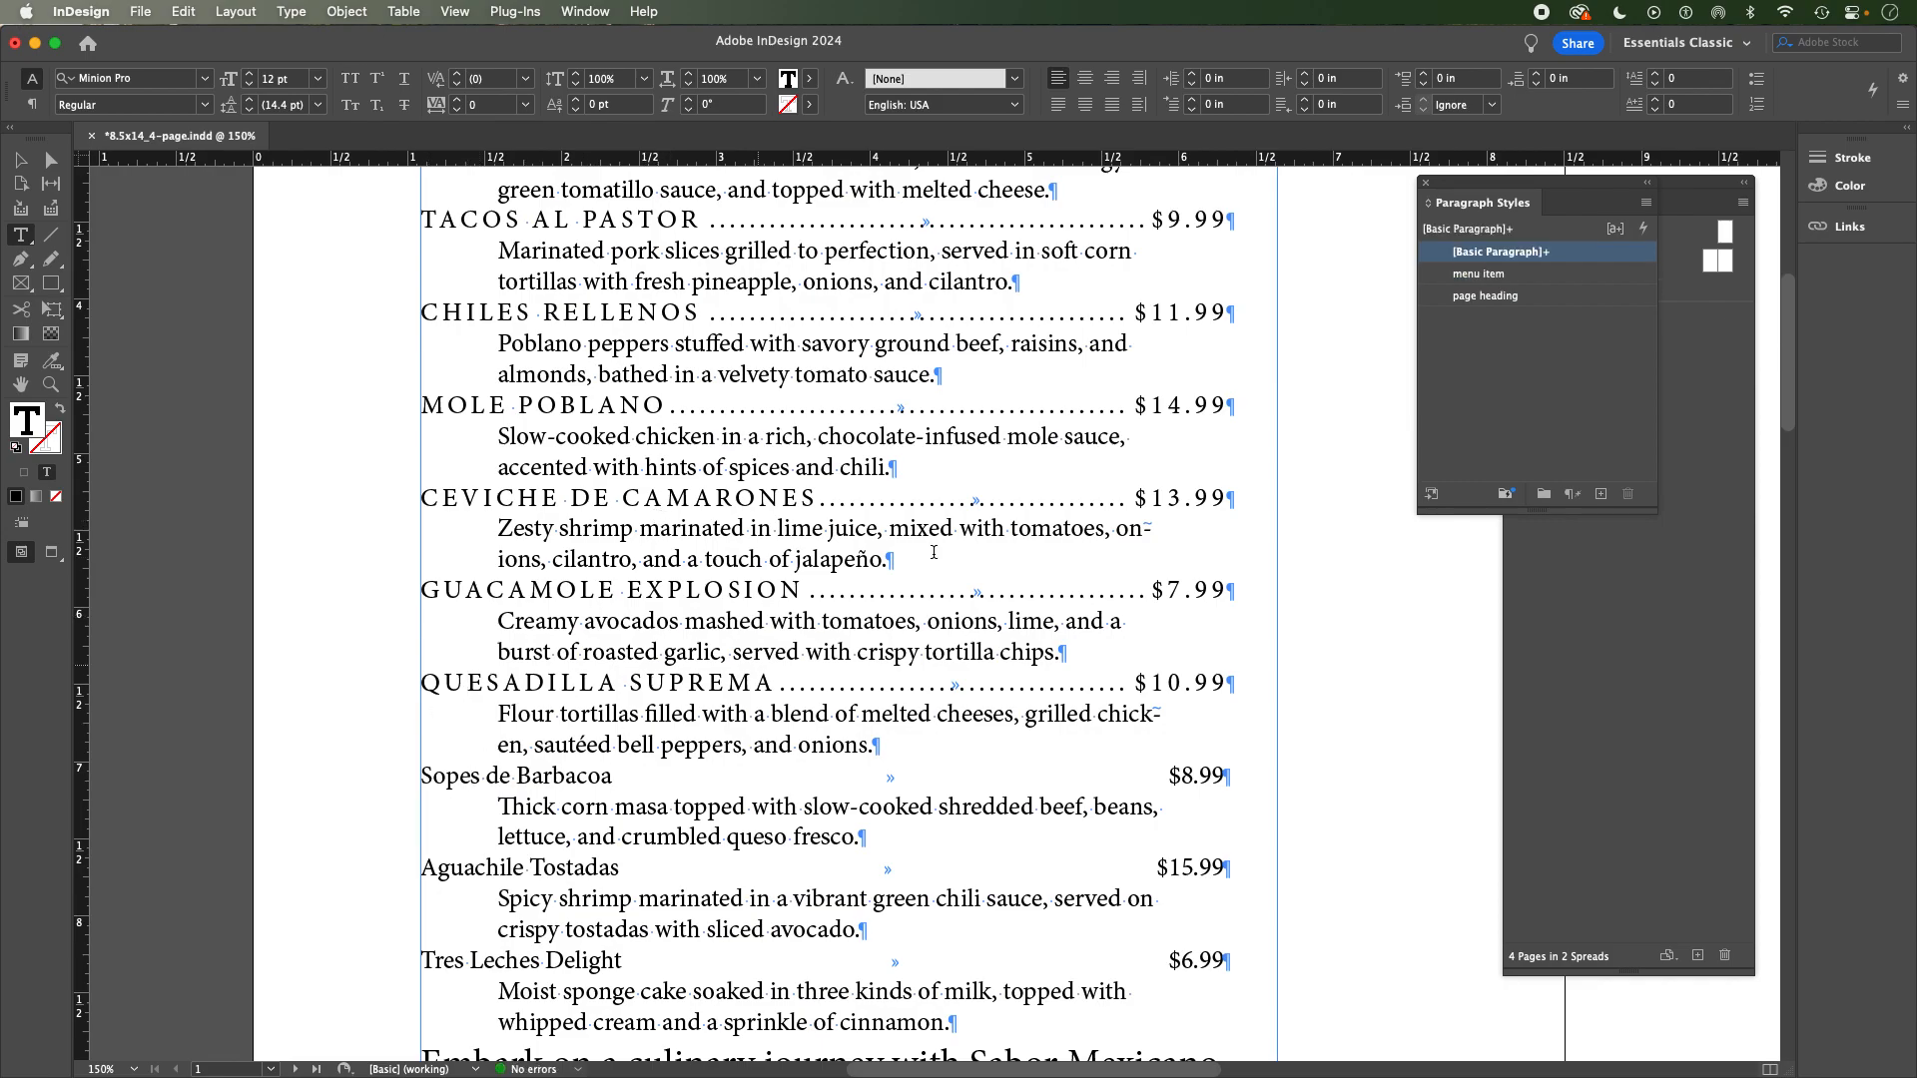
left_click(1485, 275)
Apply the "menu item" paragraph style to the Aguachile Tostadas and Tres Leches Delight lines.
scroll(628, 547, "down", 5)
left_click(464, 518)
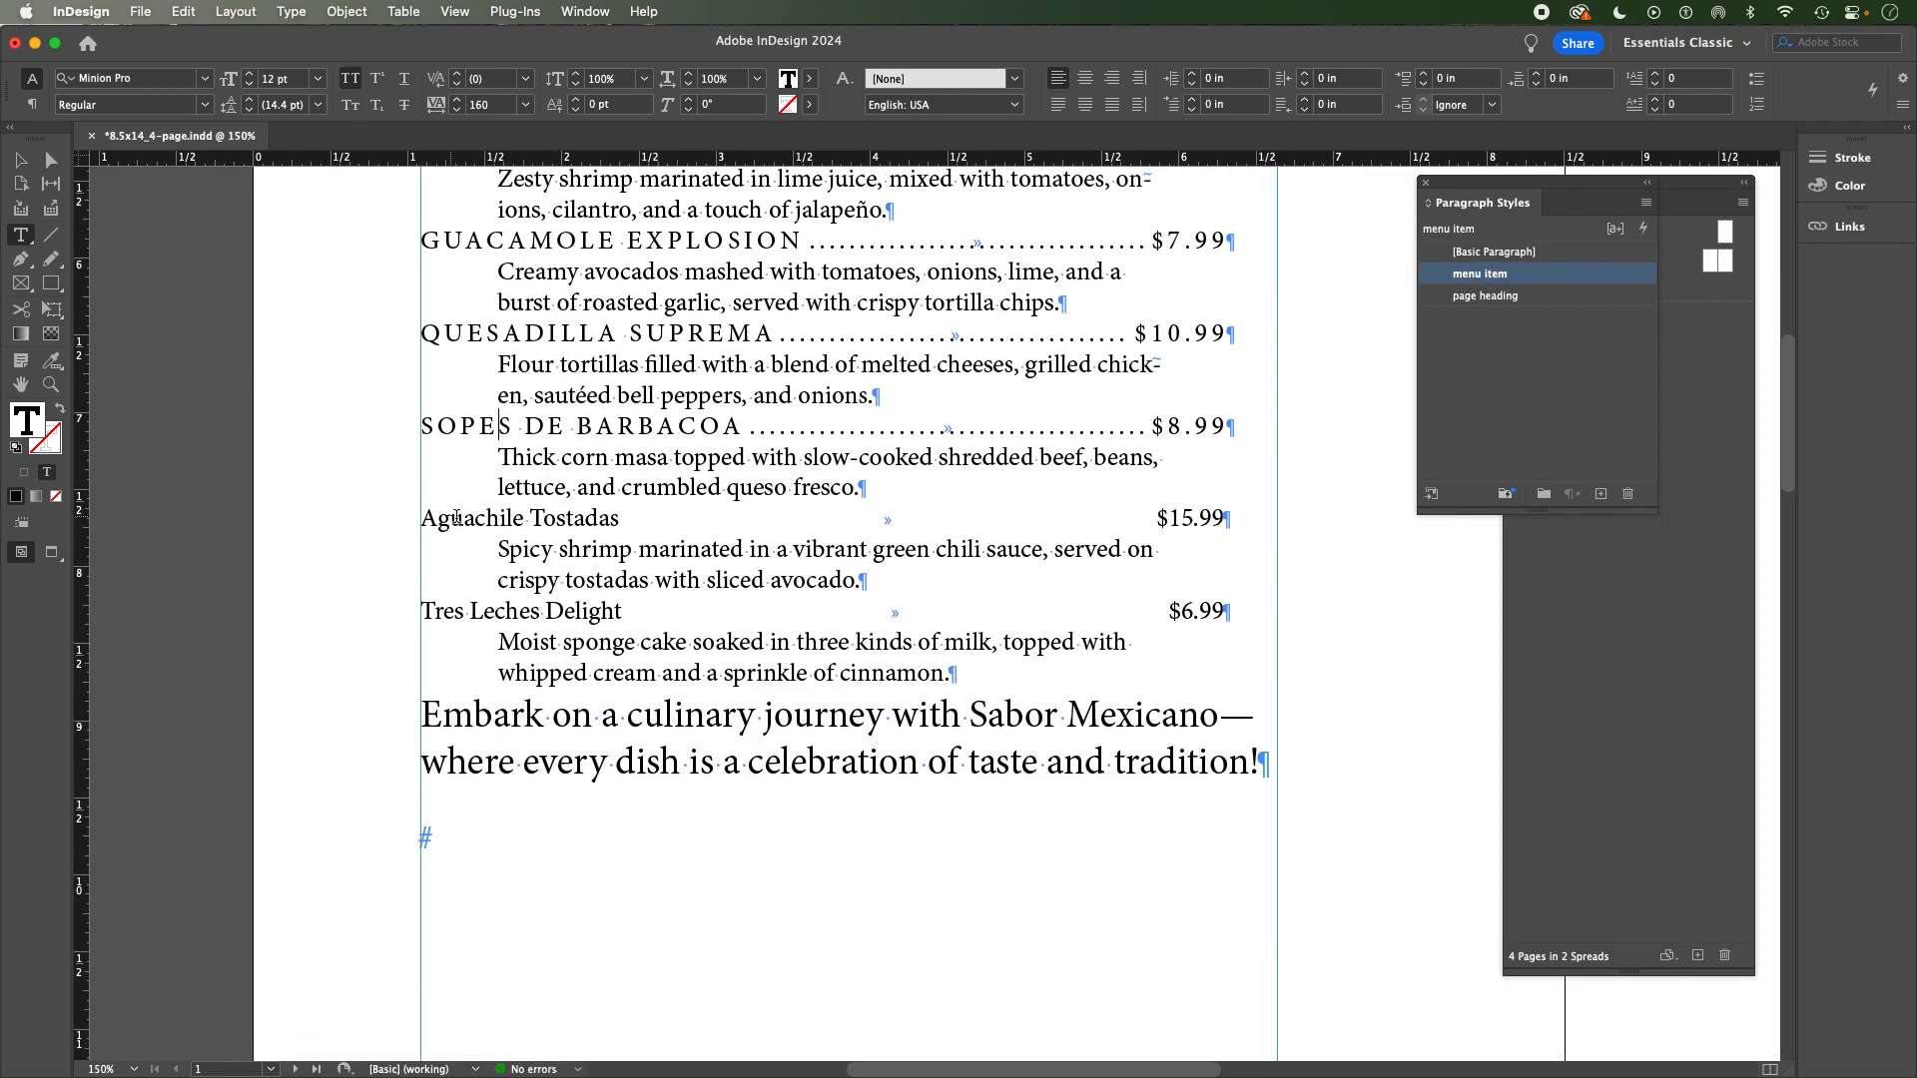
left_click(1484, 274)
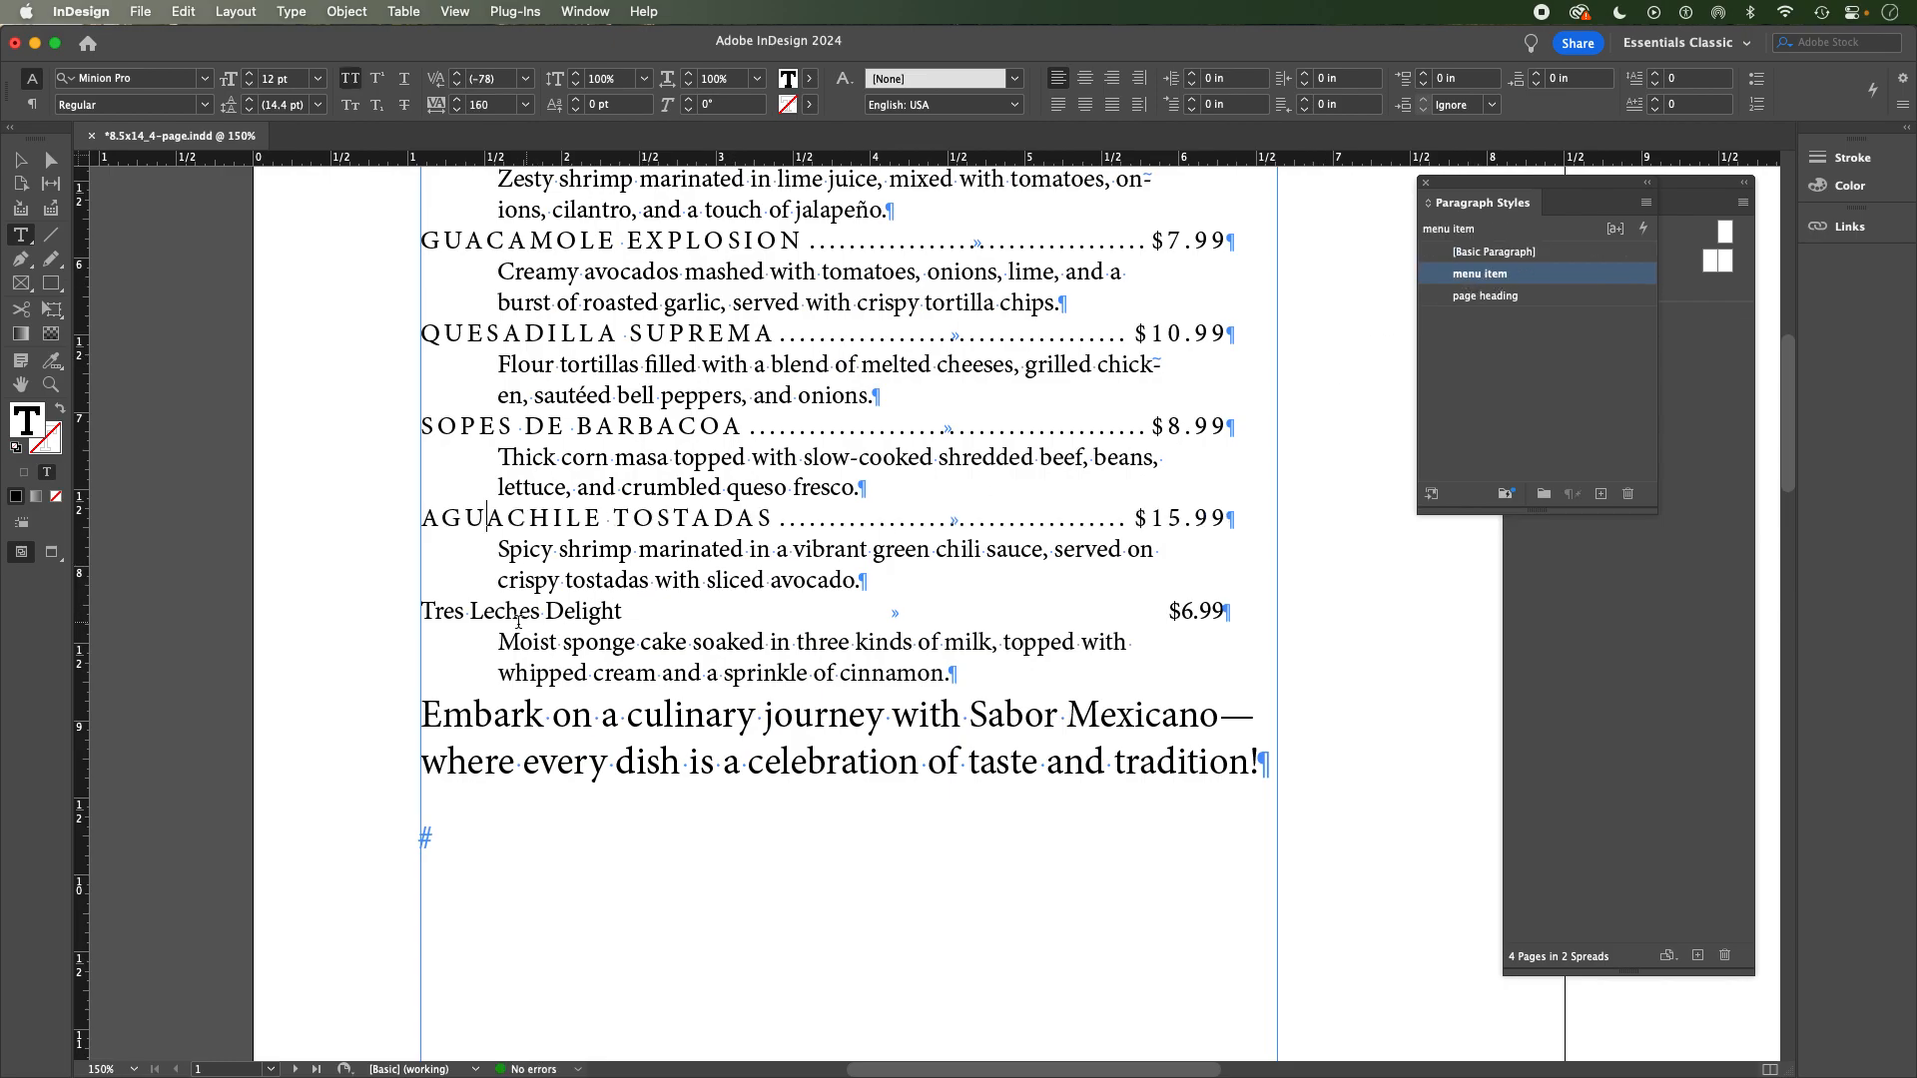
key("Down")
key("Down")
key("Down")
left_click(1483, 275)
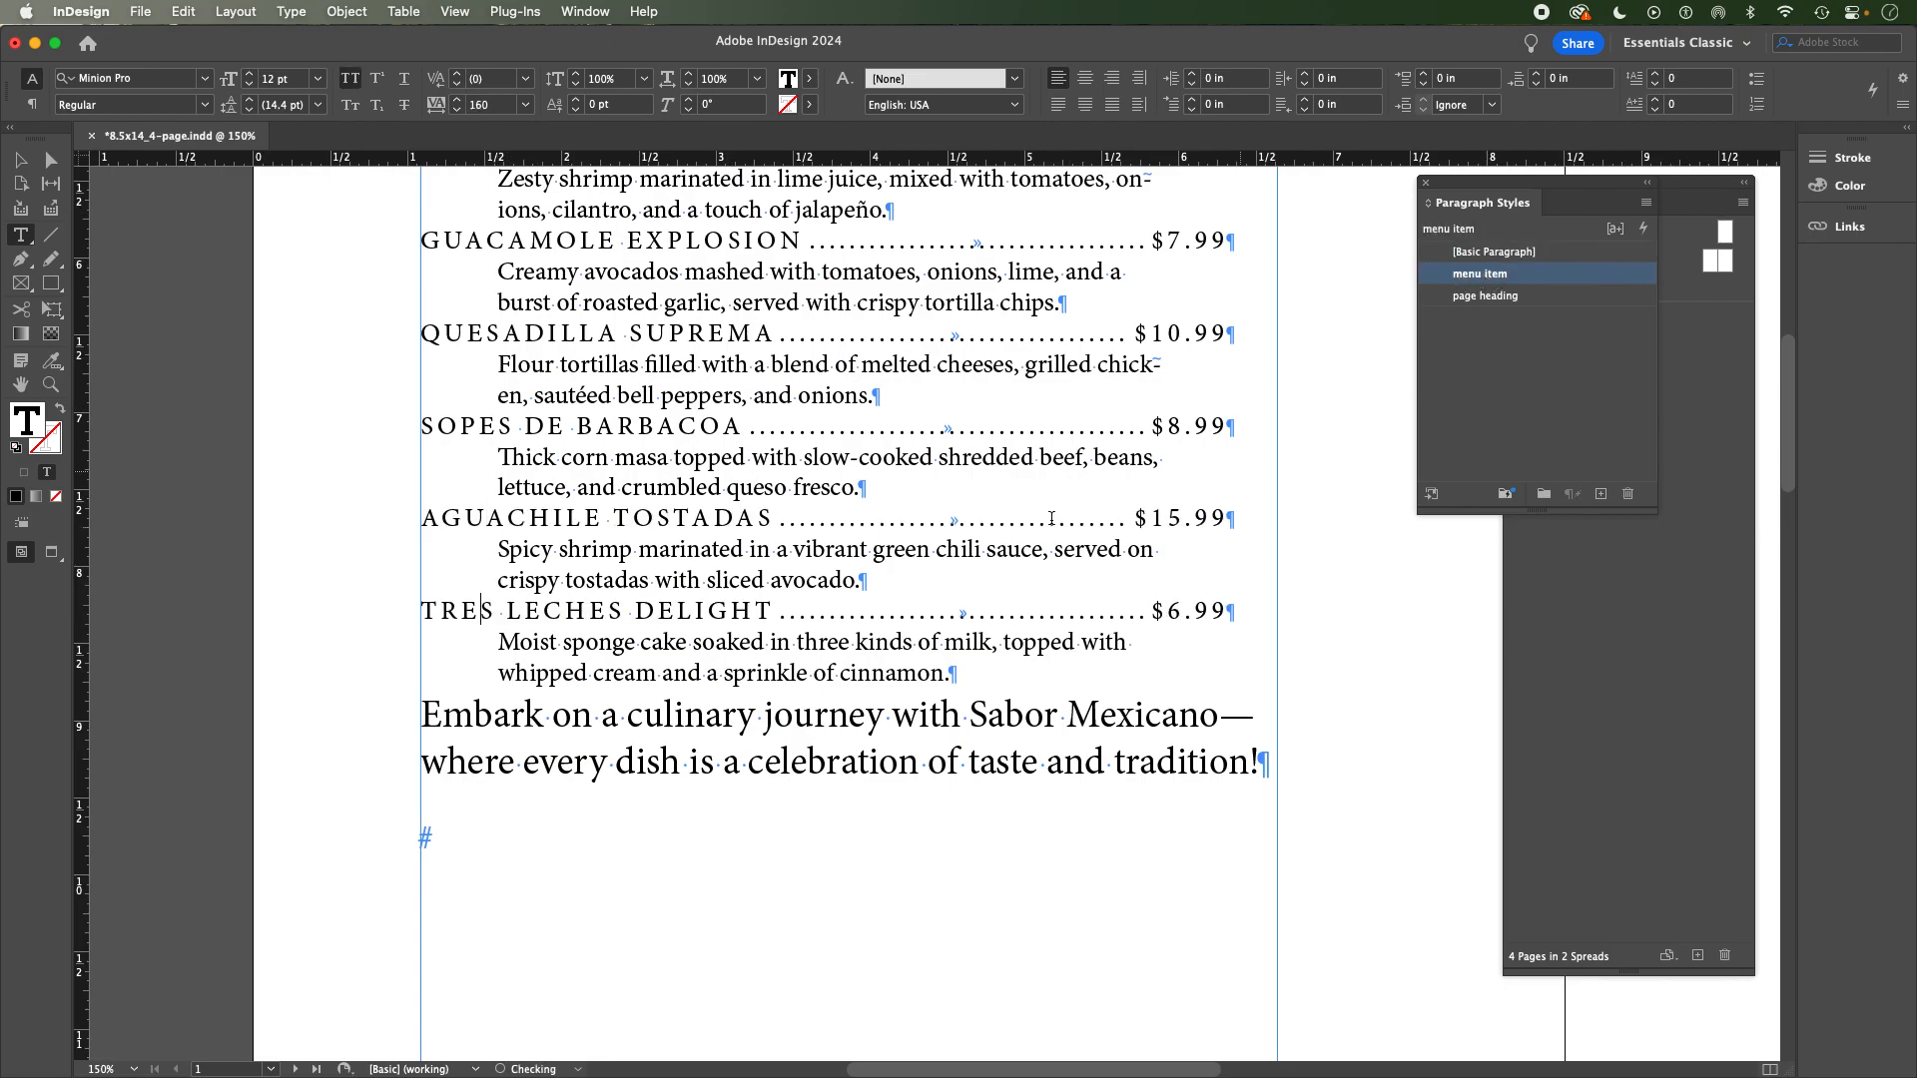
Set the space after the first dish's description paragraph to 0.1875 in using the paragraph formatting controls.
scroll(837, 511, "up", 6)
scroll(836, 511, "up", 4)
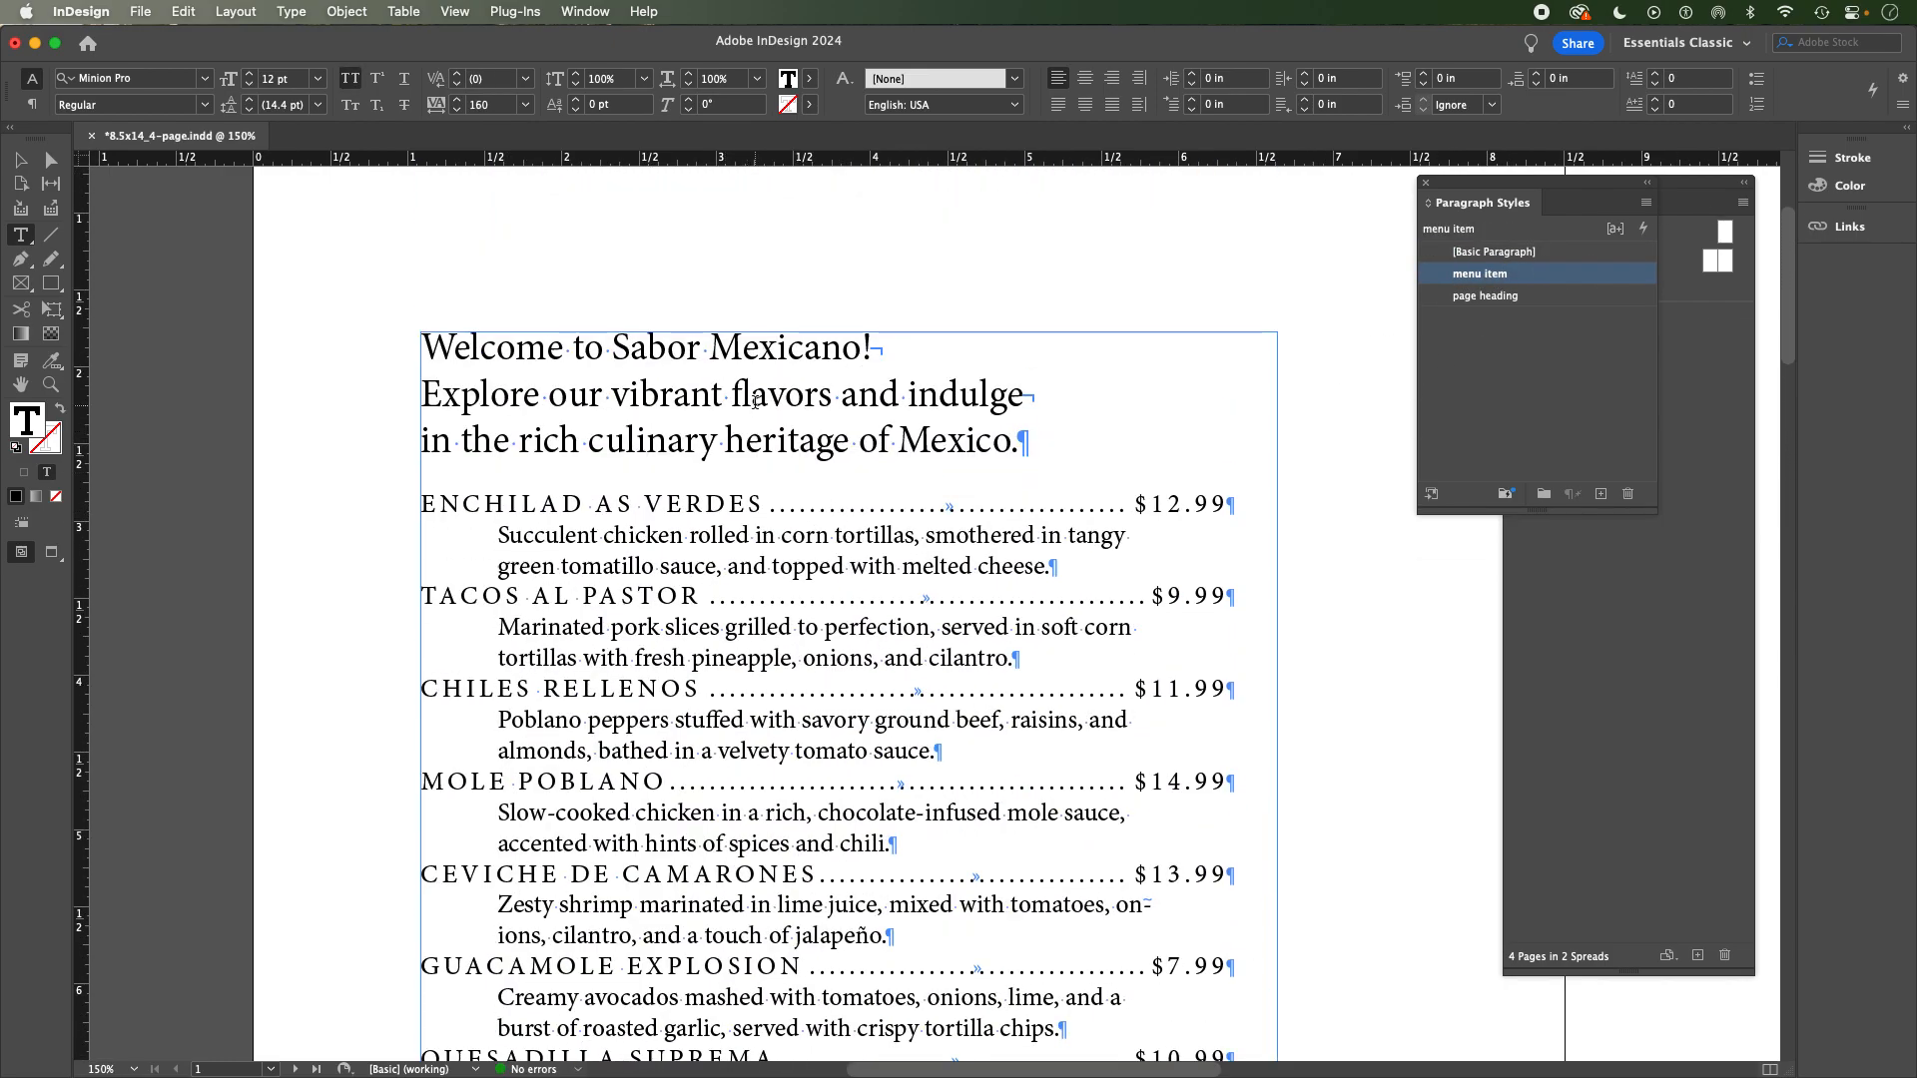
scroll(664, 467, "down", 4)
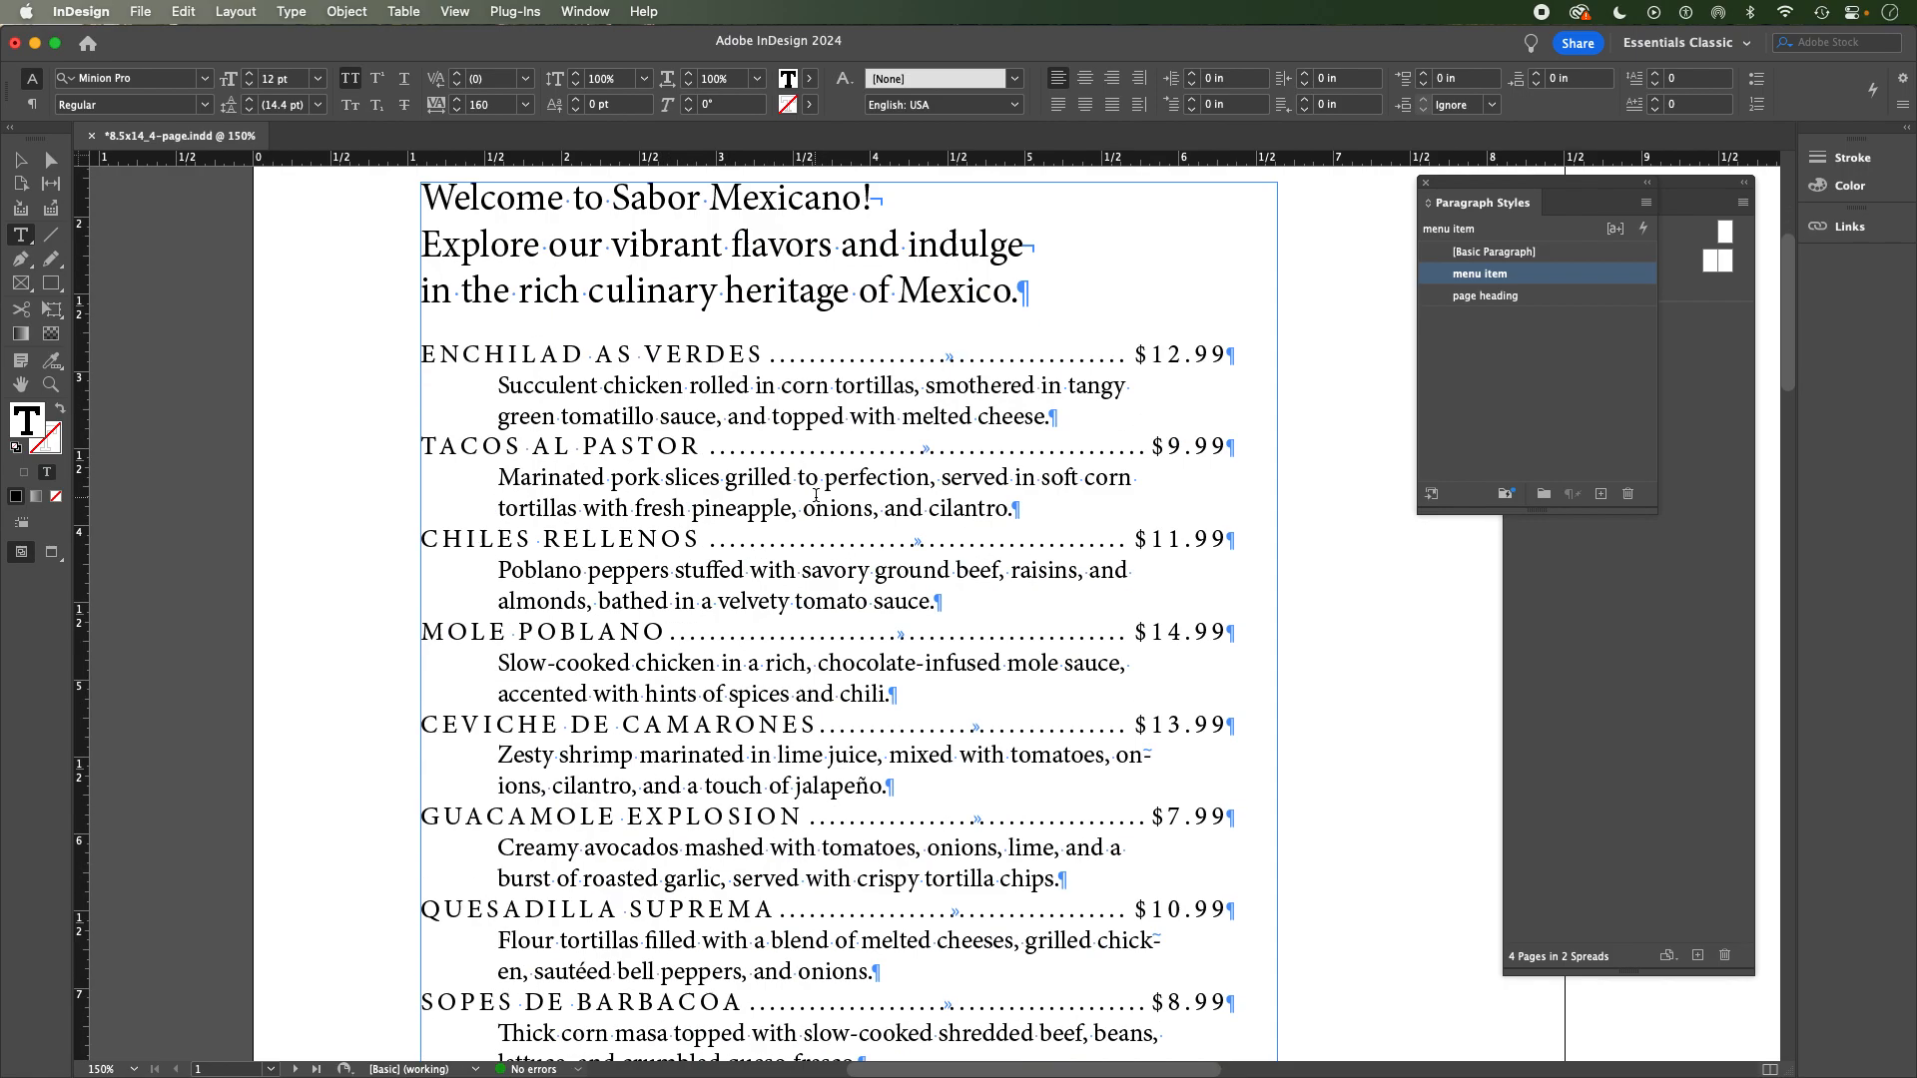
left_click(1007, 300)
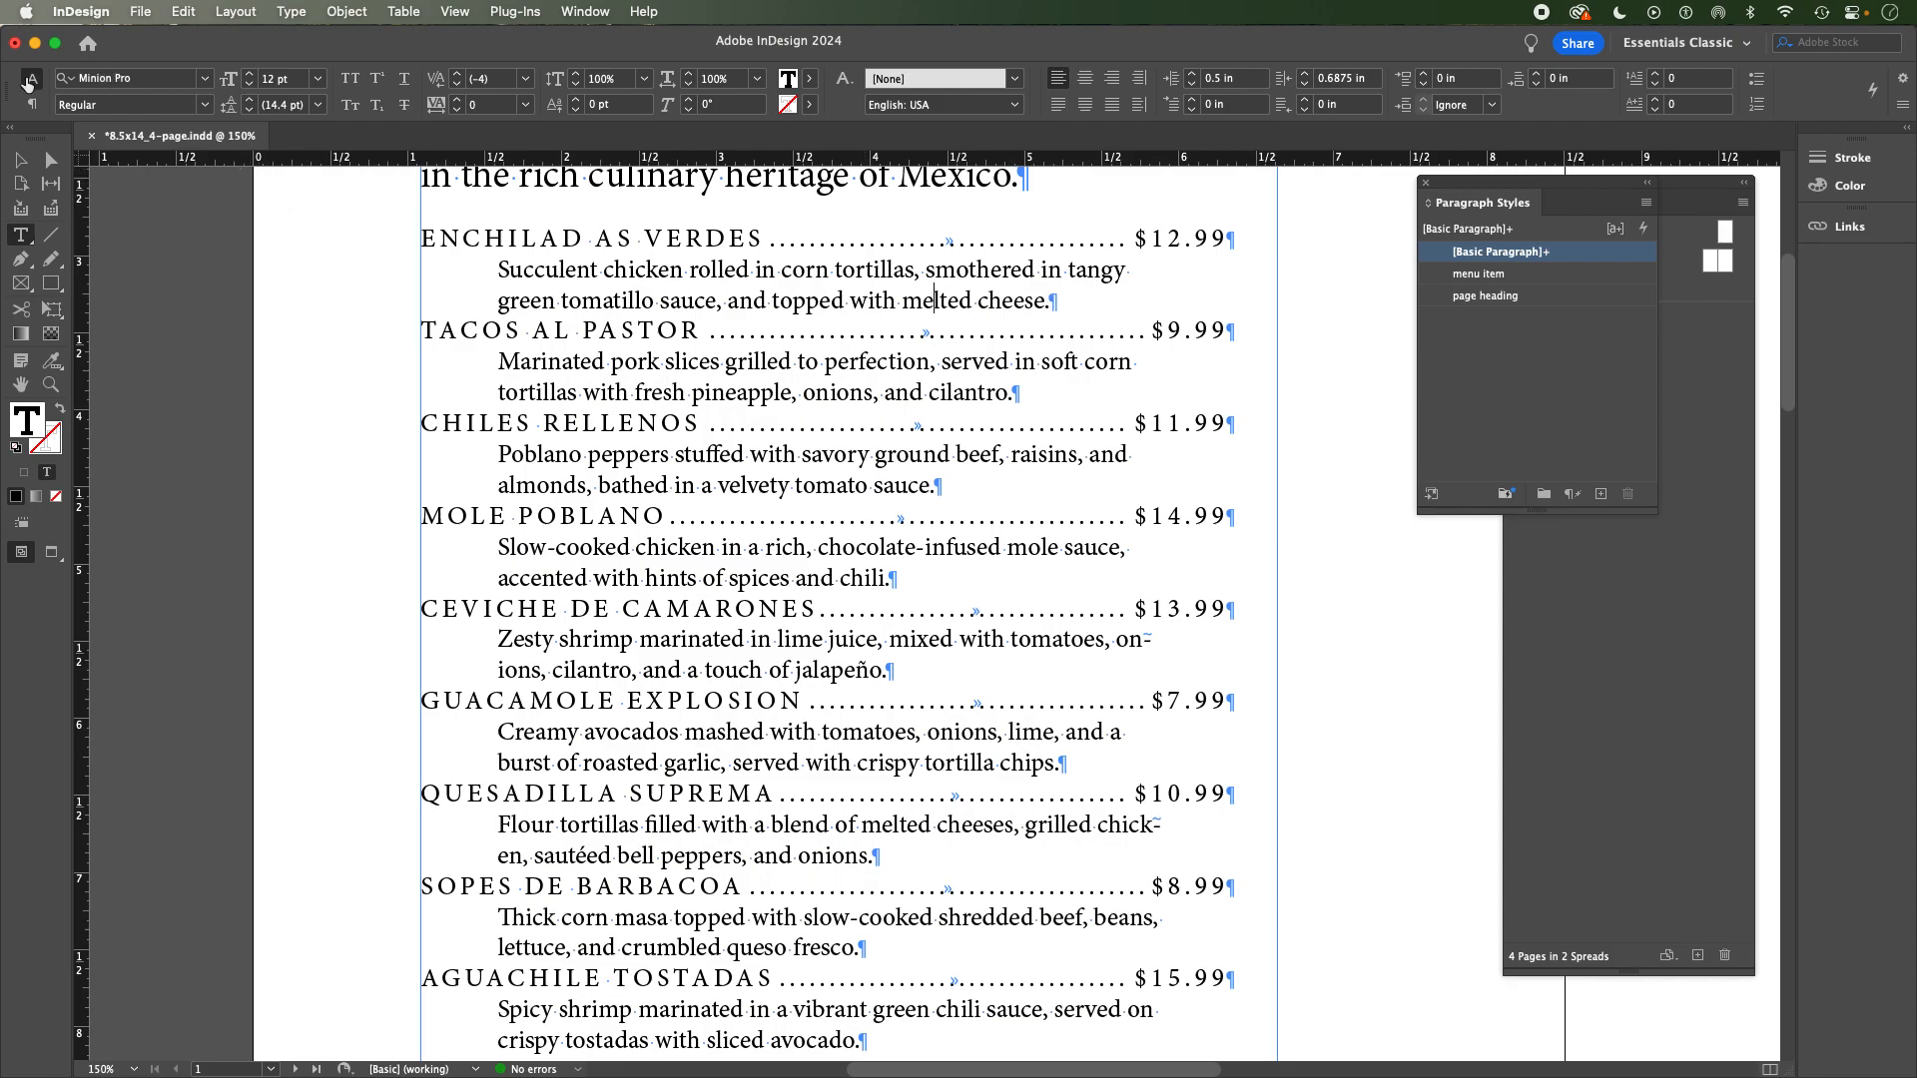
left_click(33, 104)
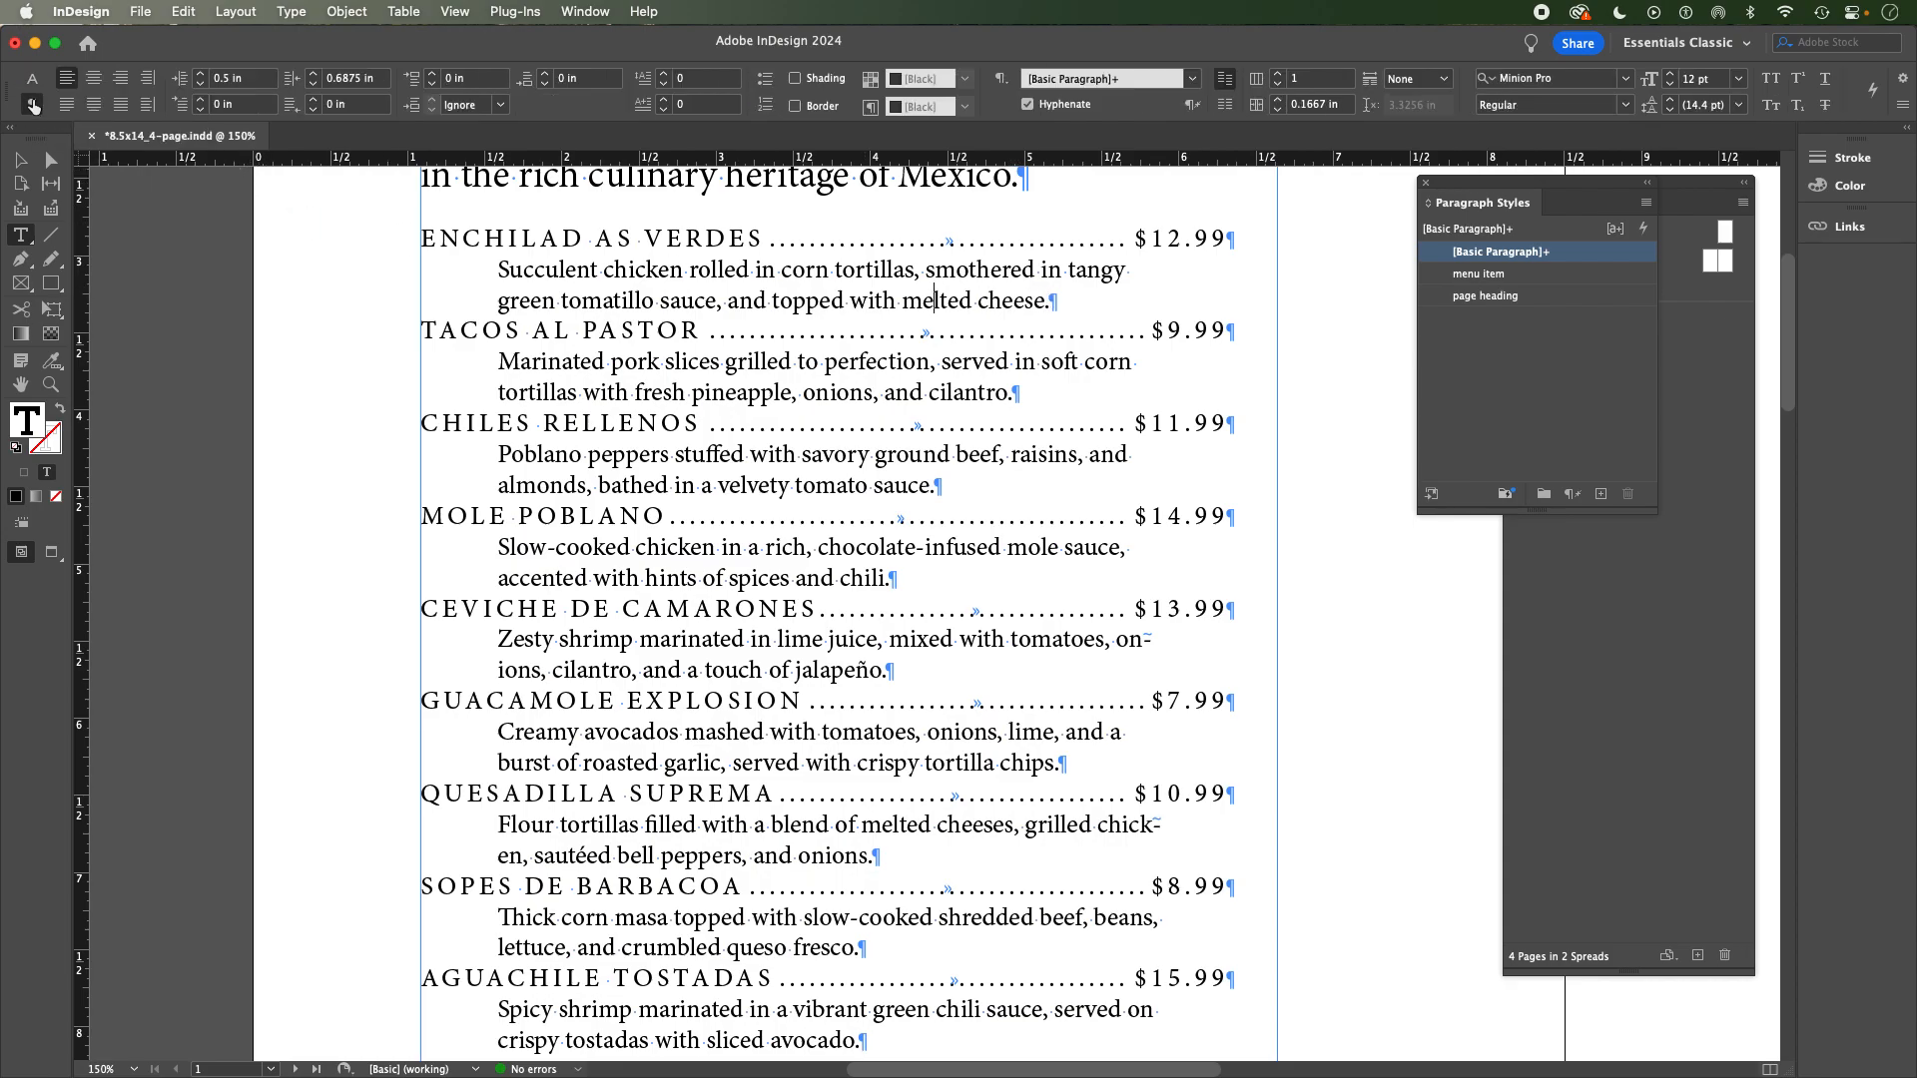
left_click(546, 74)
left_click(546, 75)
left_click(546, 74)
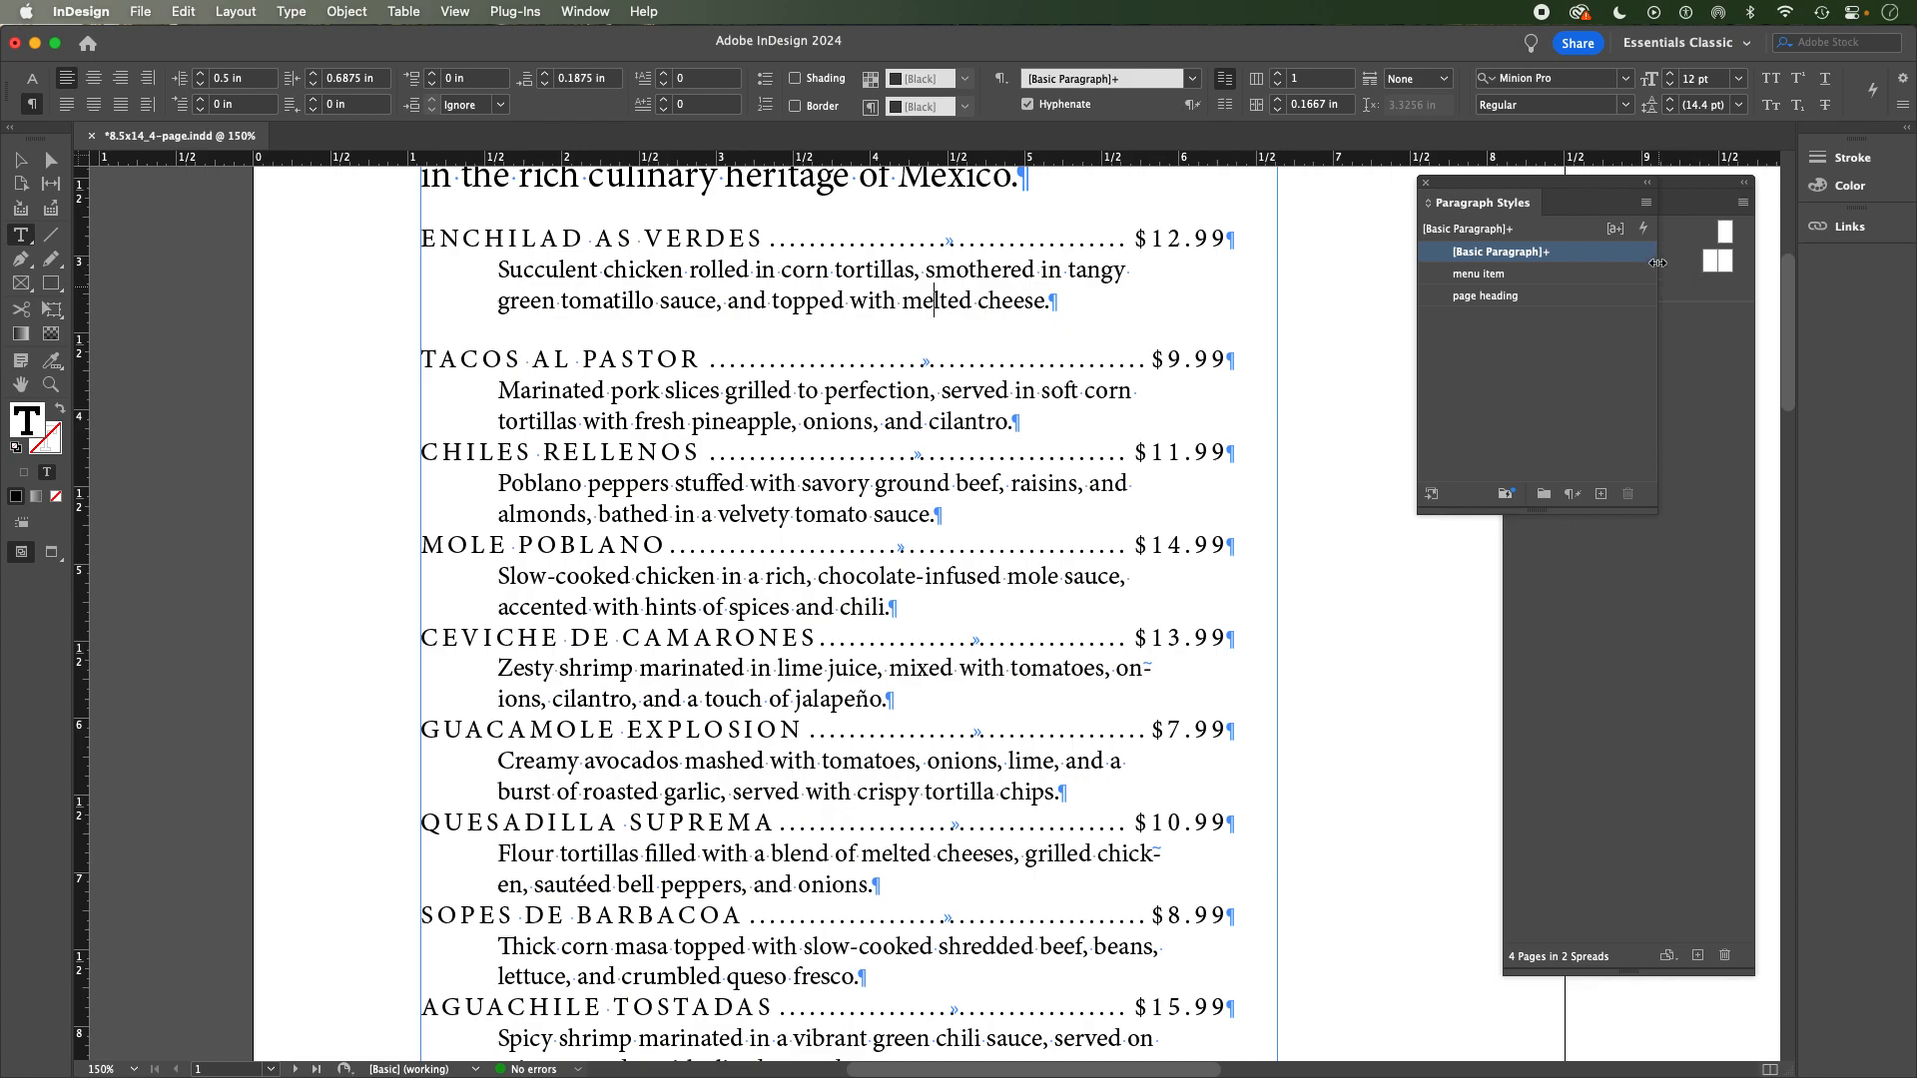
Create a paragraph style named "item description" from the first dish's description.
left_click(1646, 202)
left_click(1338, 217)
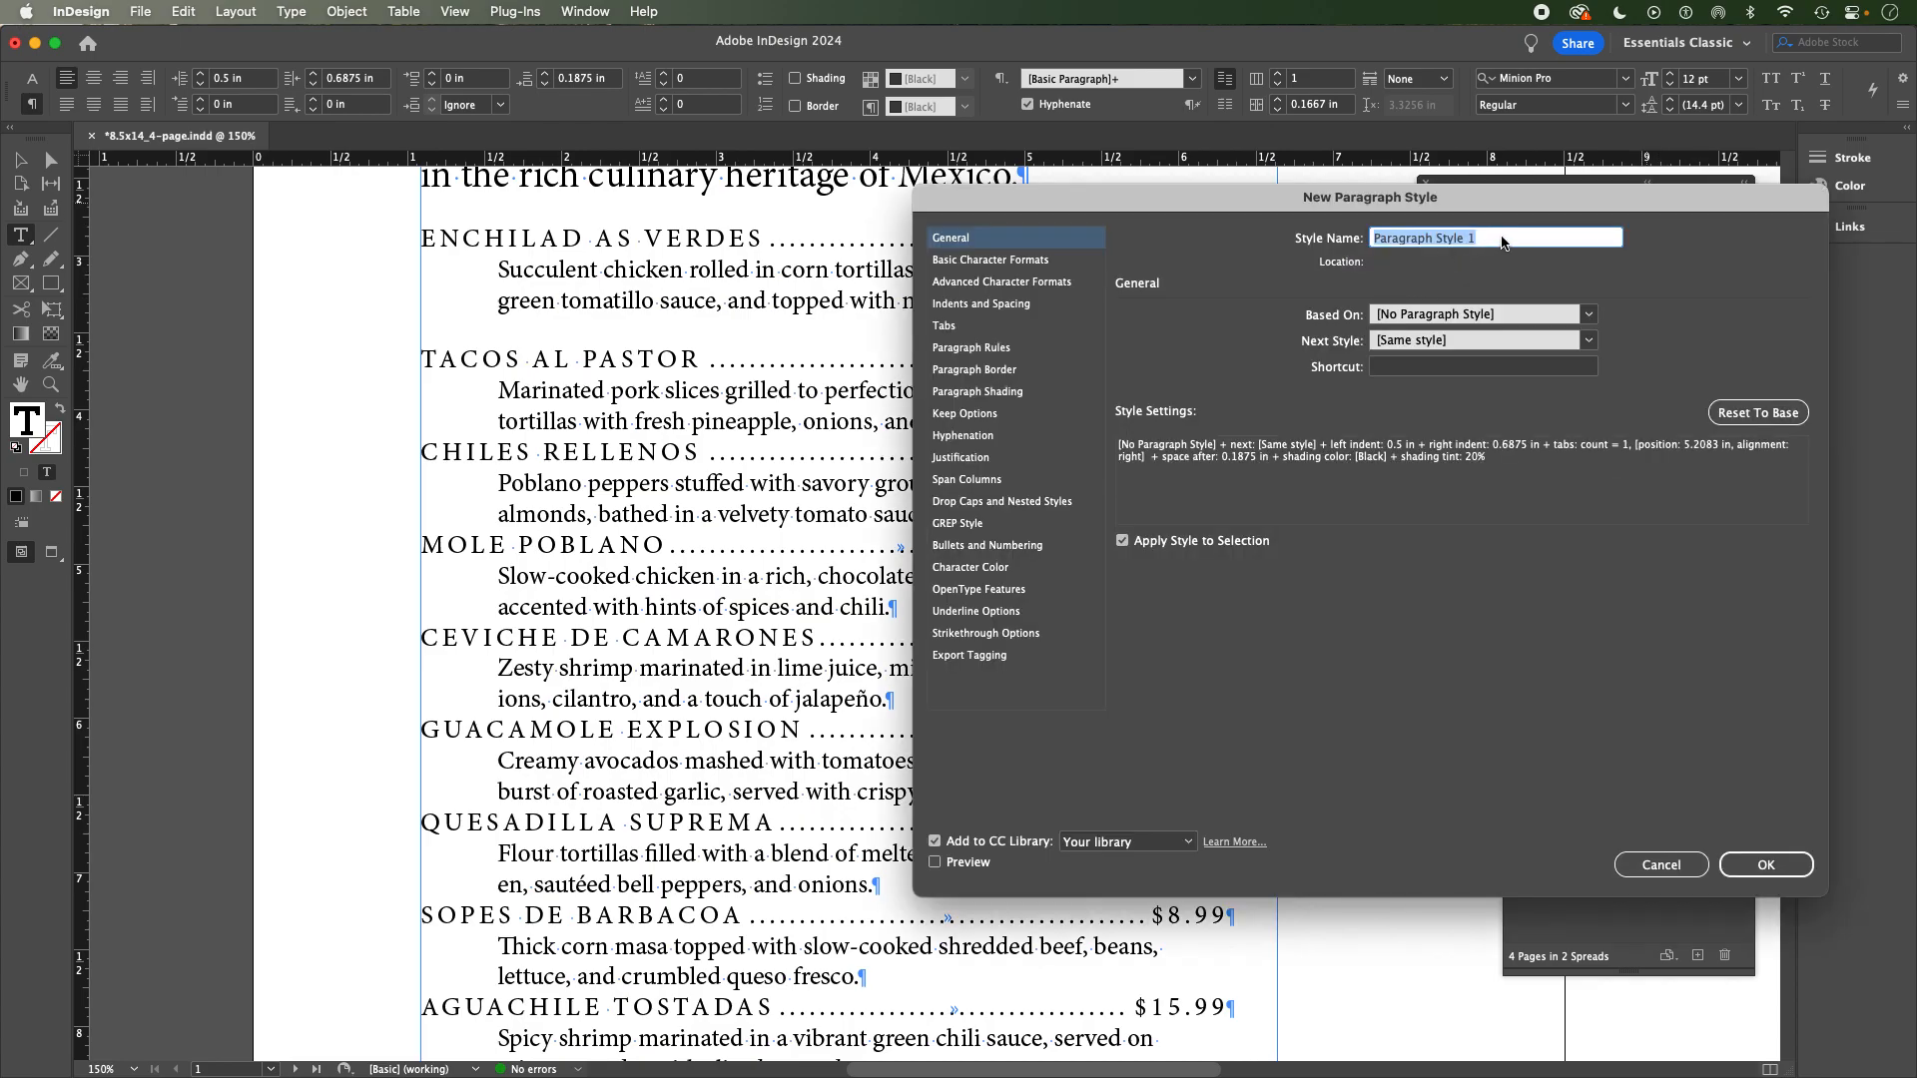
type("item description")
left_click(1766, 867)
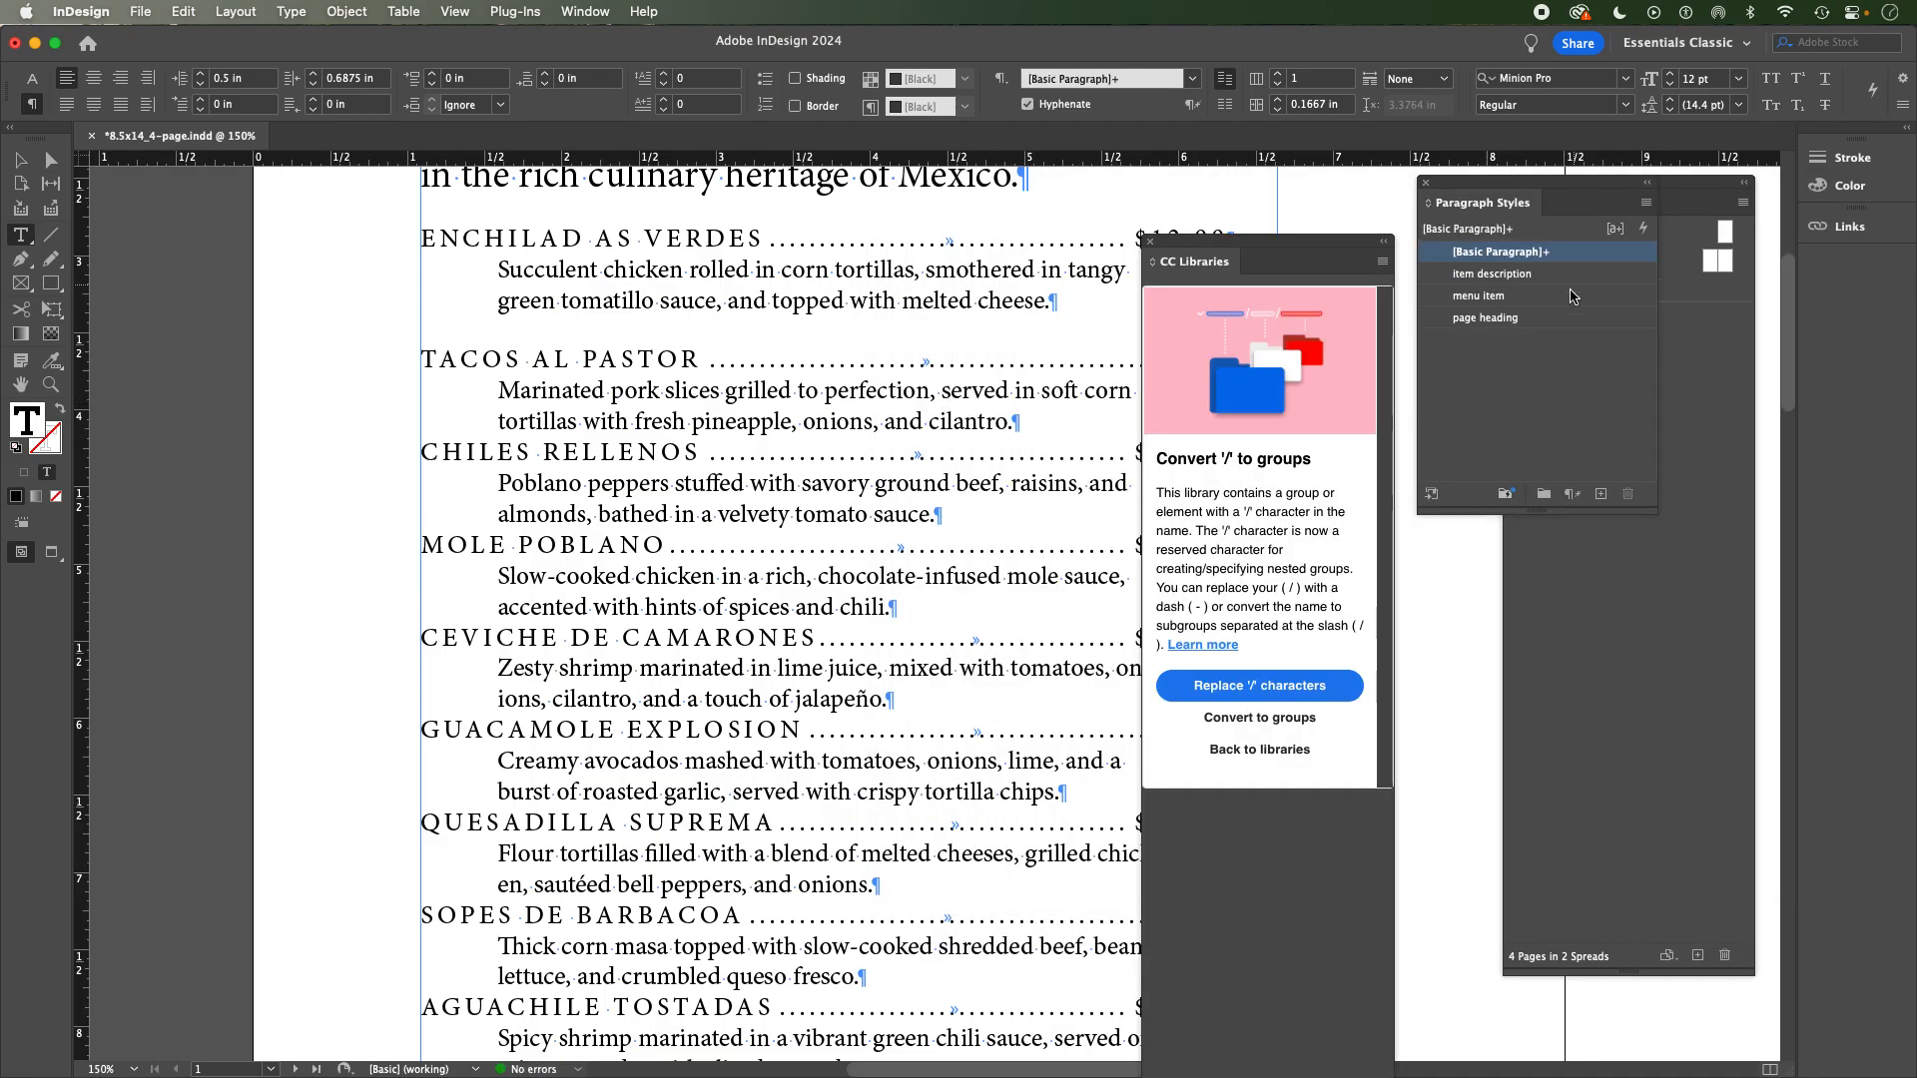
Apply the "item description" paragraph style to the Tacos Al Pastor and Chiles Rellenos descriptions.
left_click(1508, 276)
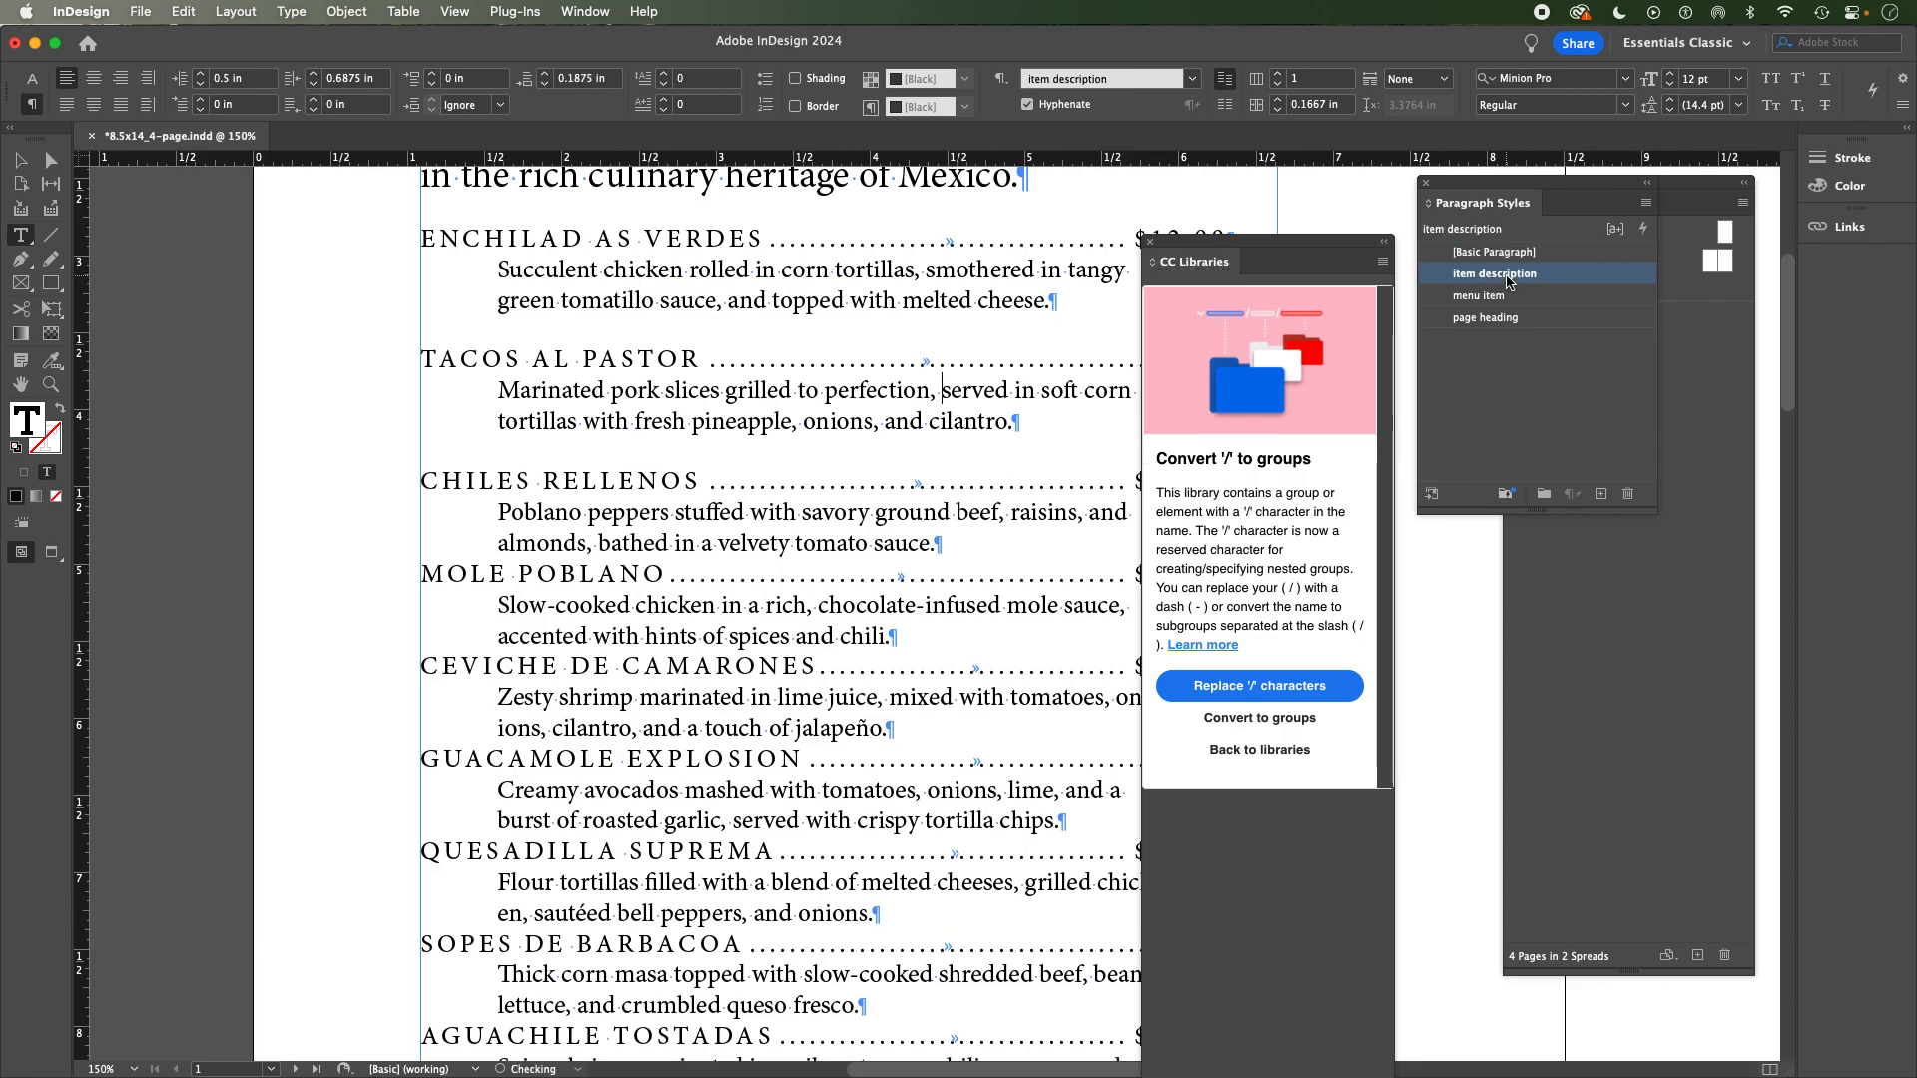
left_click(795, 514)
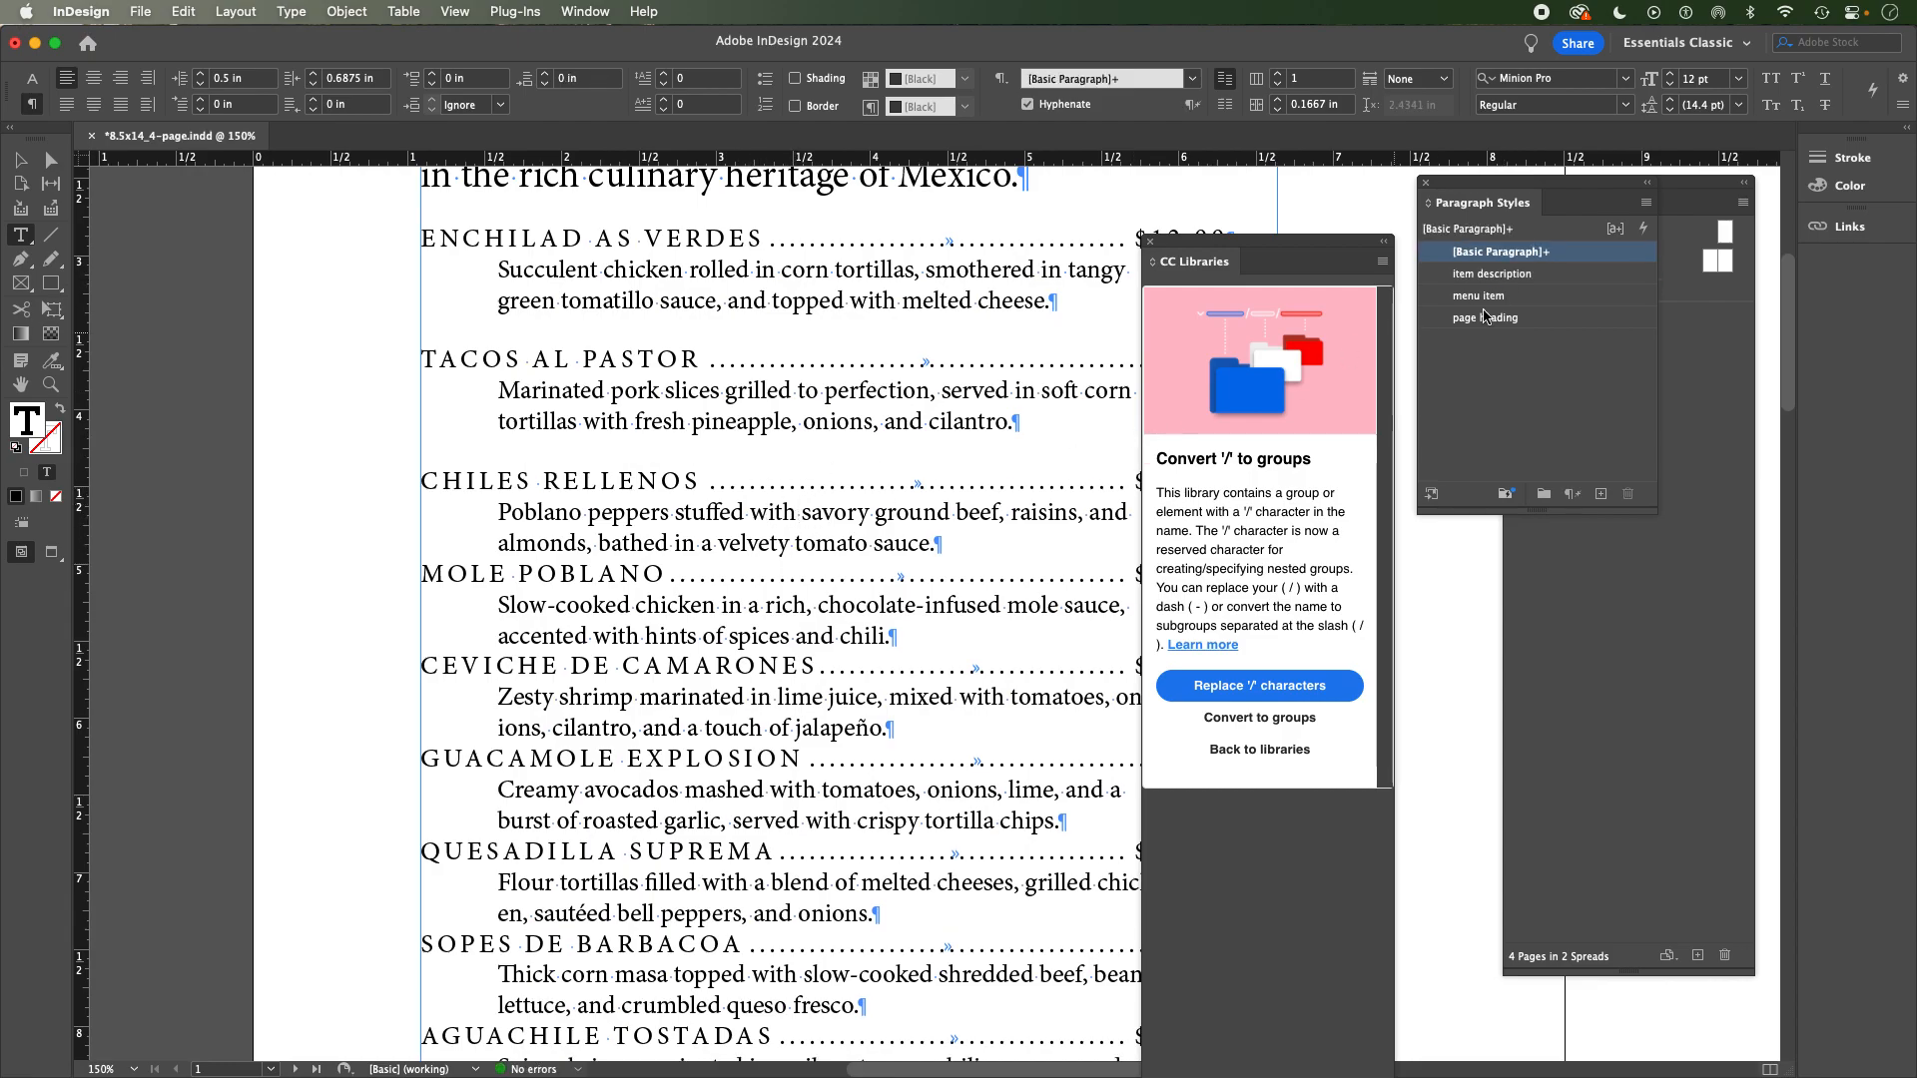
left_click(1490, 275)
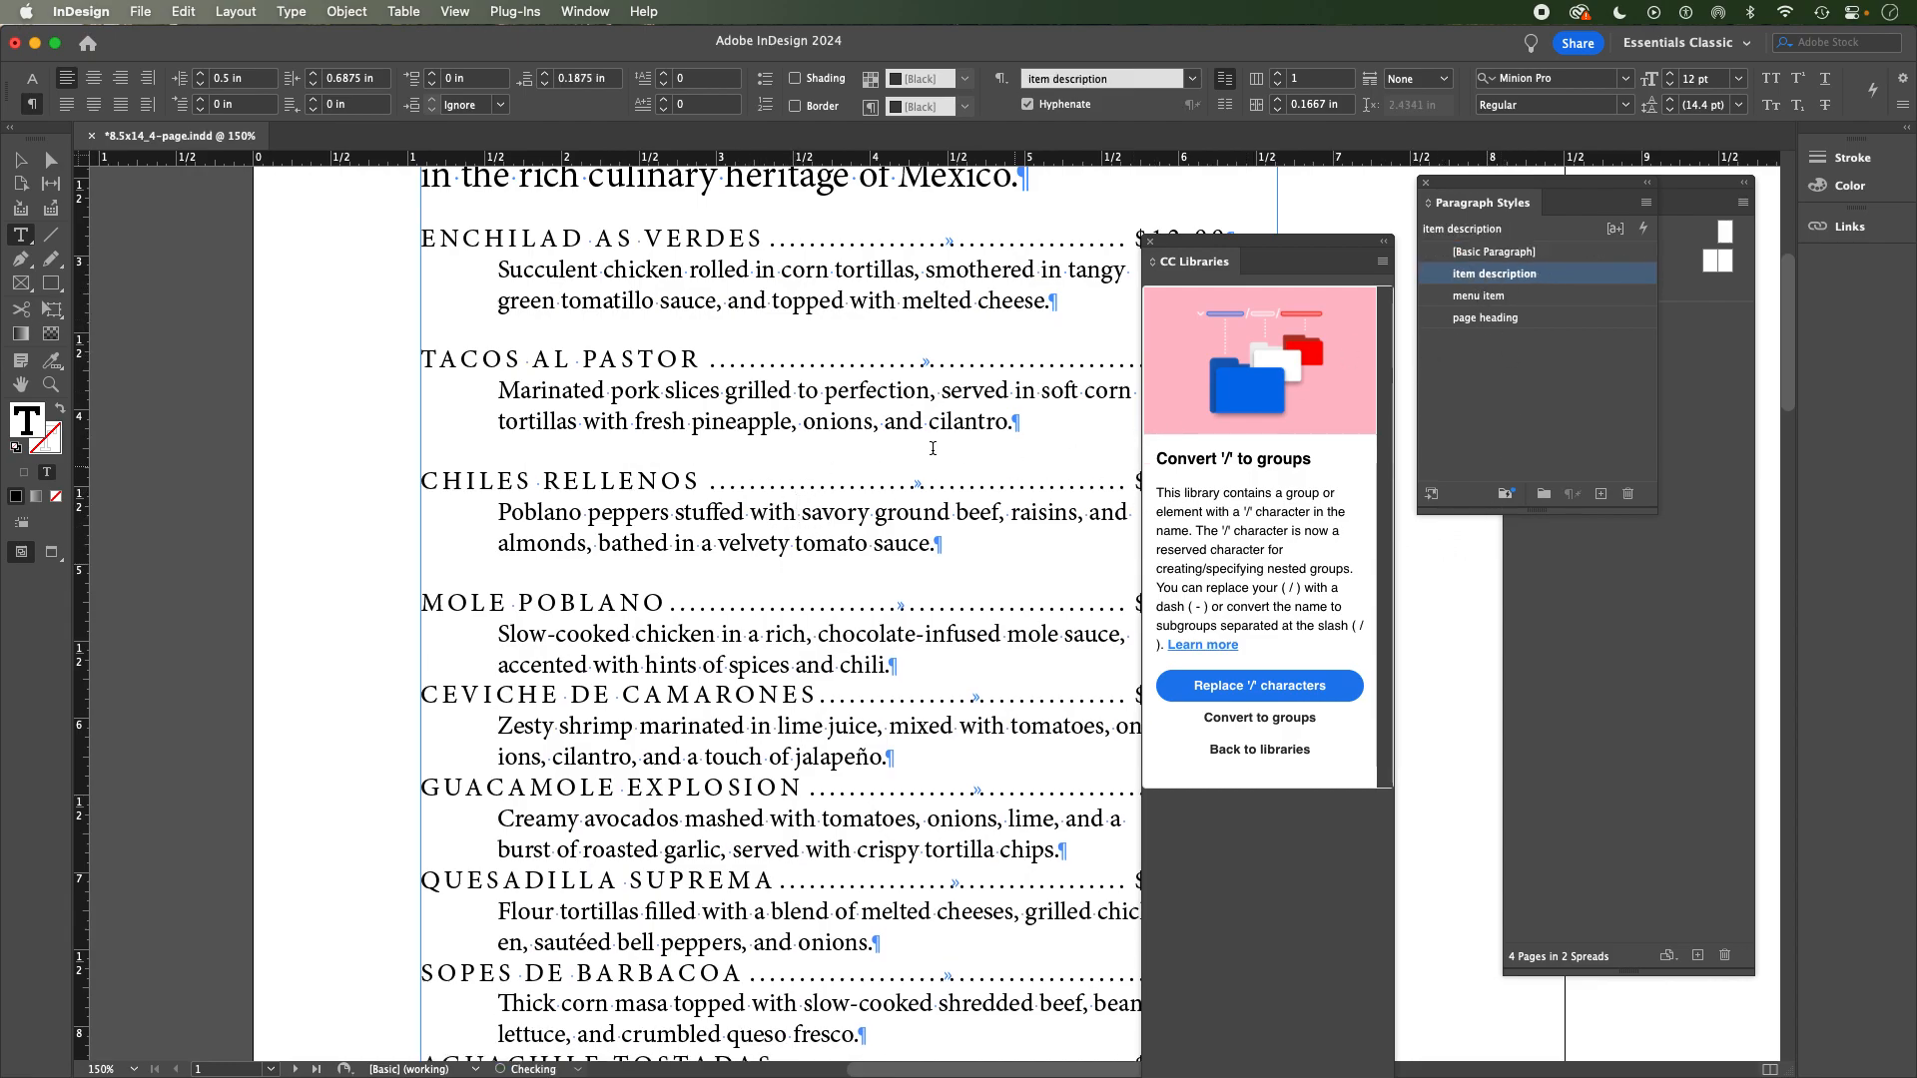
Dismiss the CC Libraries panel and reorder the paragraph styles as page heading, menu item, item description.
scroll(989, 455, "up", 3)
scroll(995, 455, "right", 2)
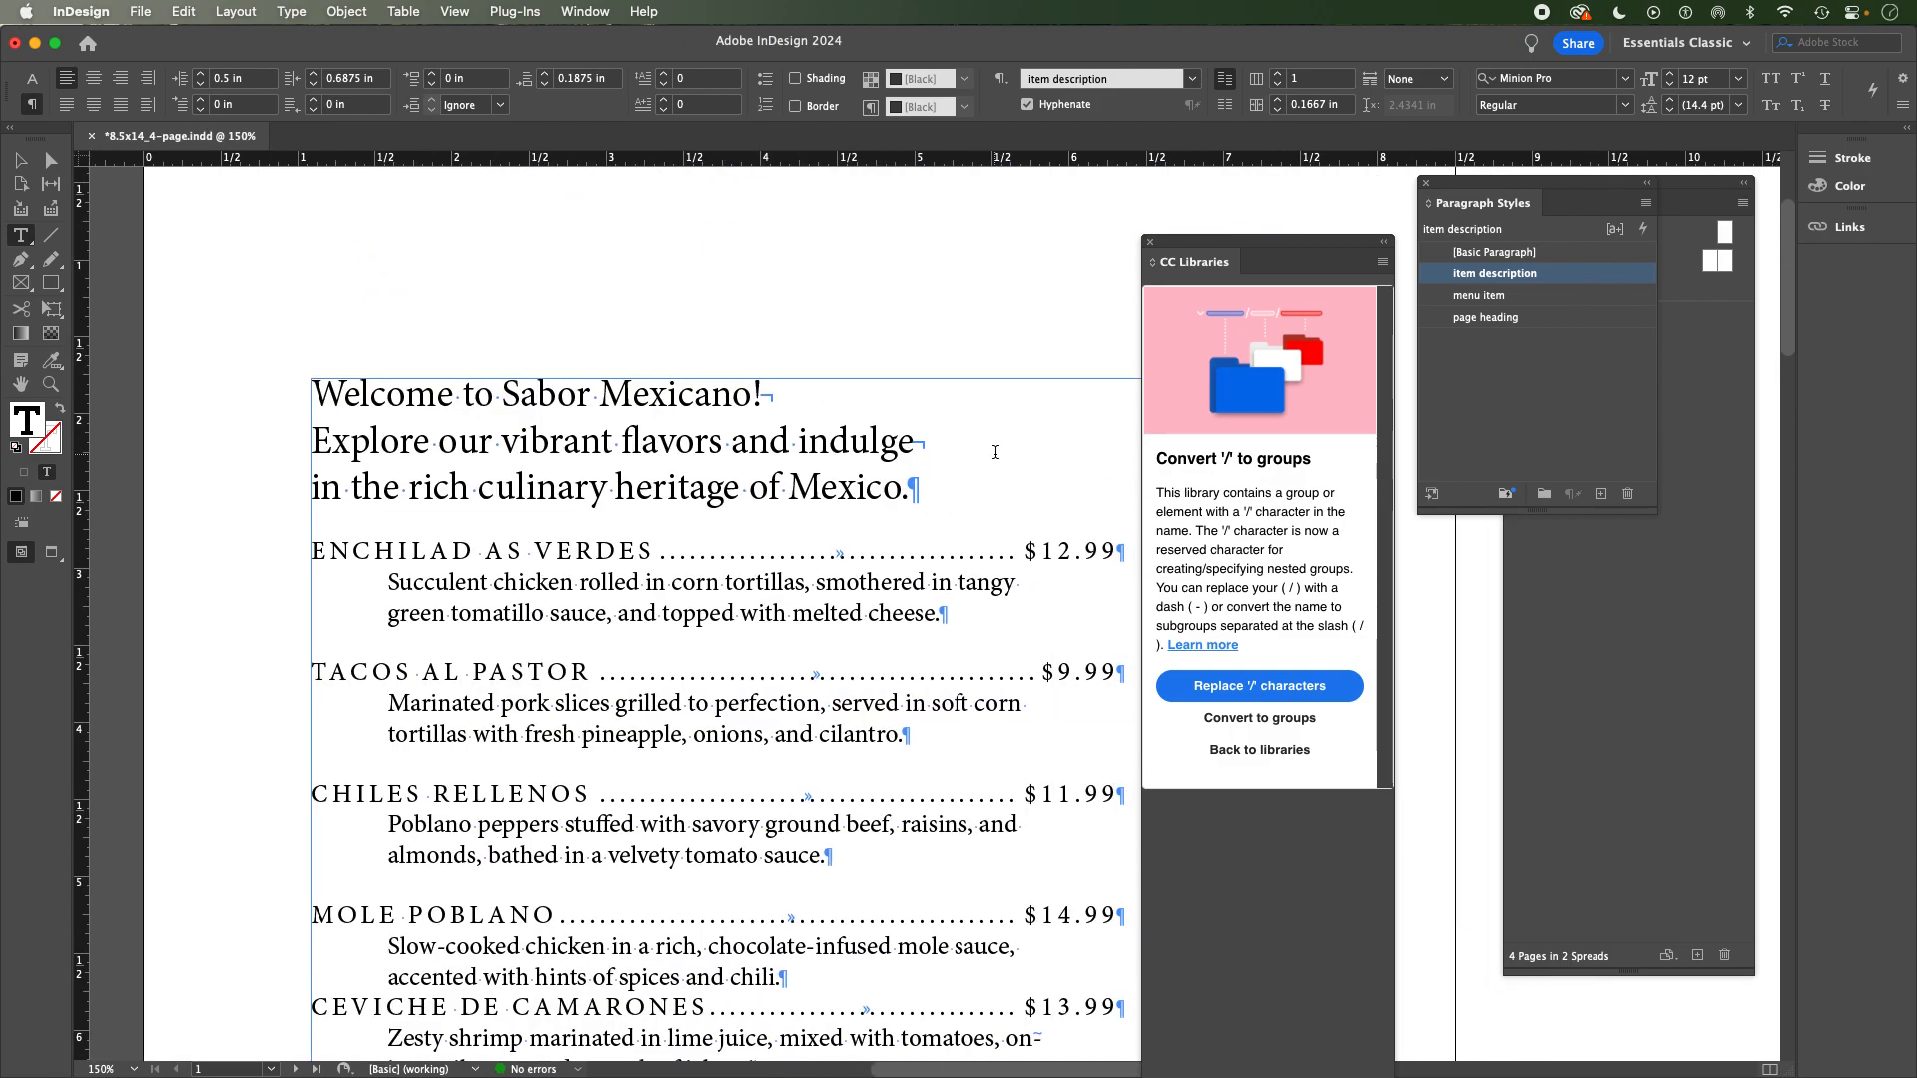
scroll(994, 454, "down", 2)
scroll(994, 454, "right", 2)
scroll(993, 455, "down", 2)
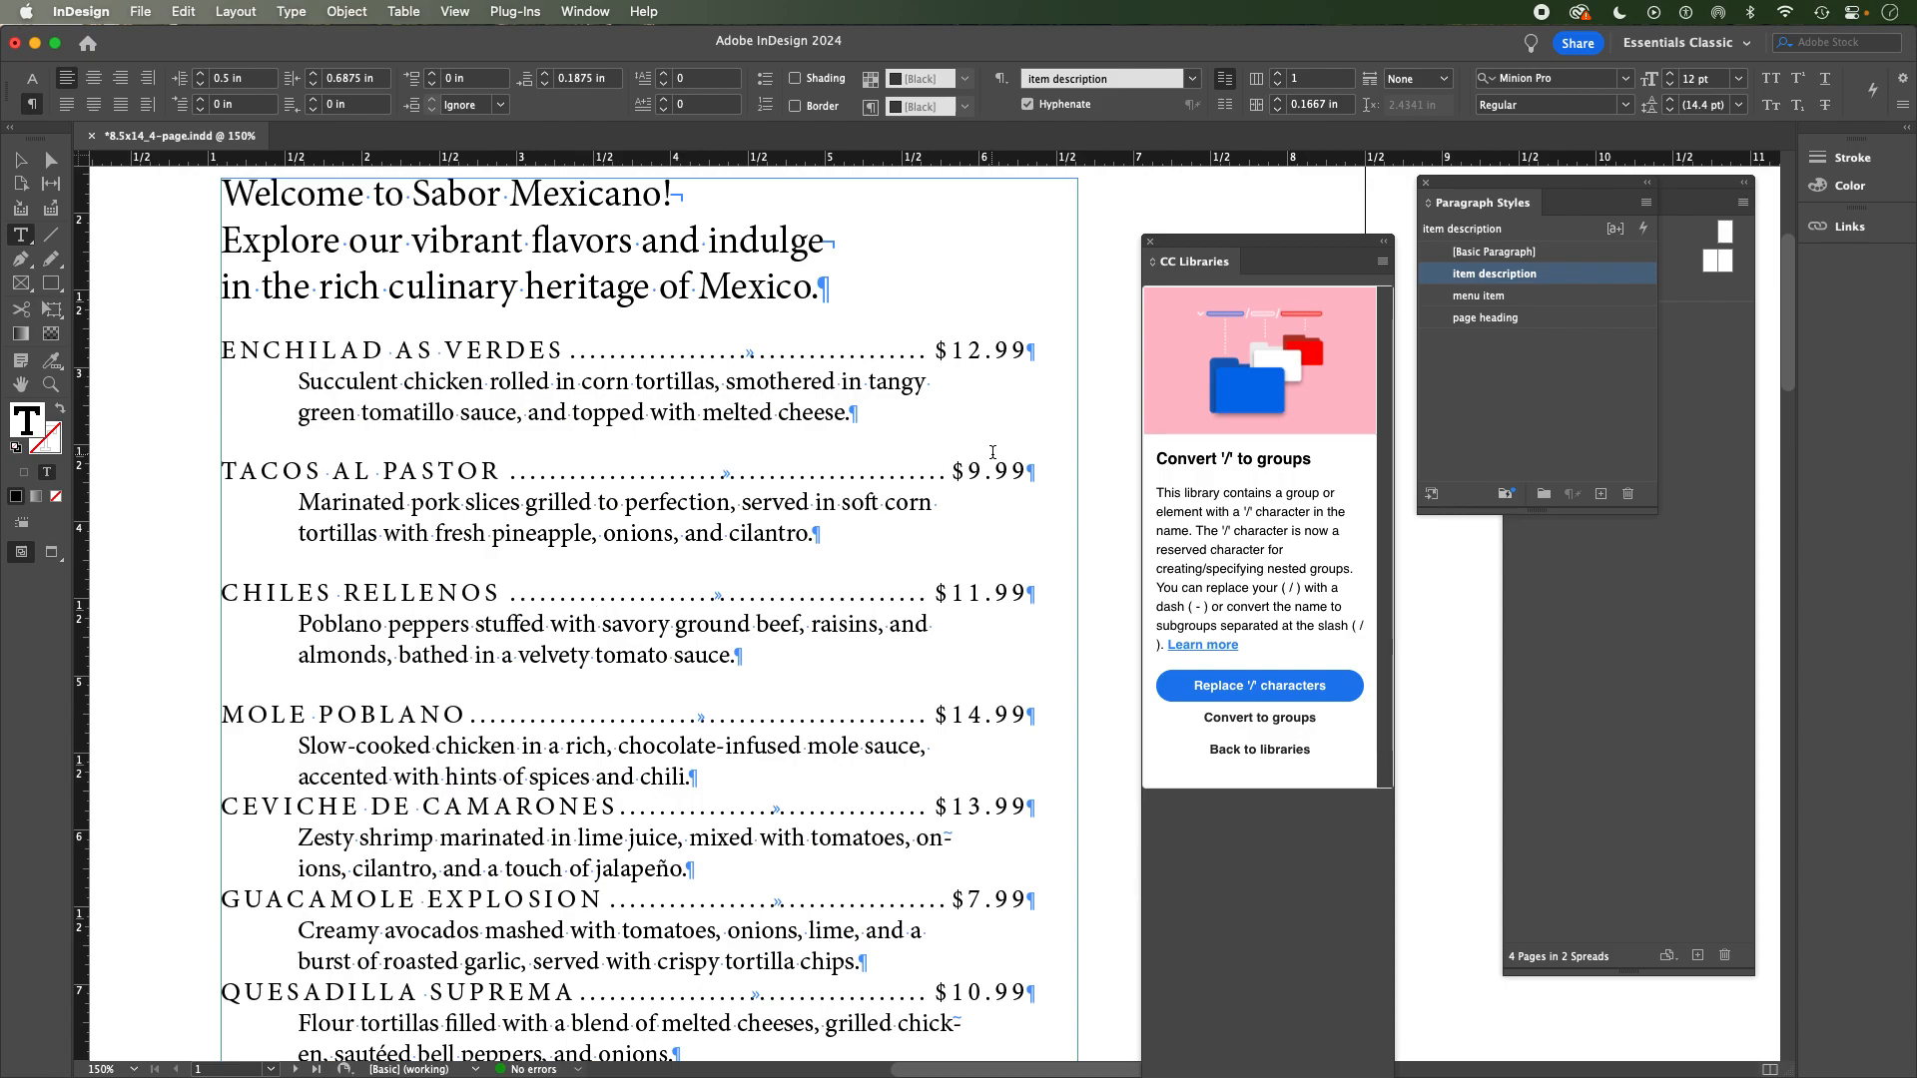
left_click(1150, 242)
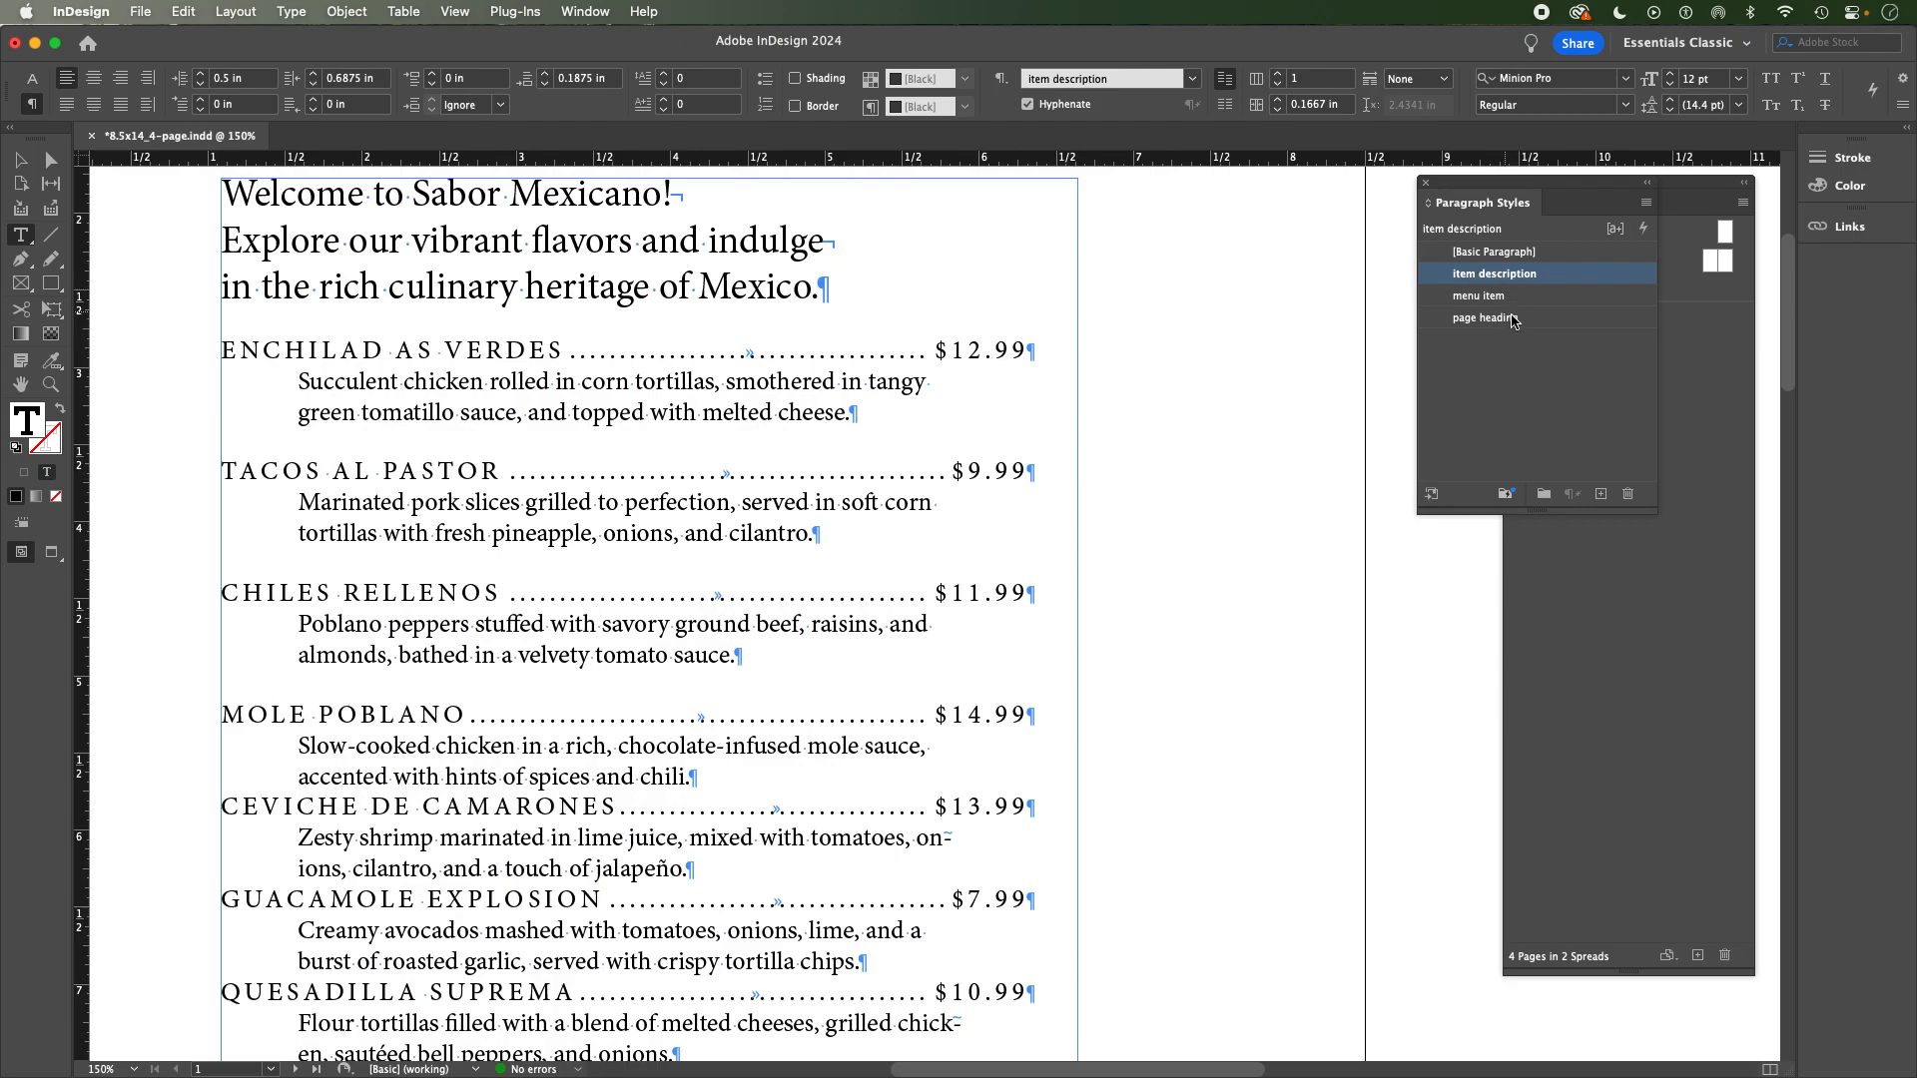
mouse_move(1514, 319)
left_mouse_down()
mouse_move(1525, 260)
mouse_move(1503, 329)
left_mouse_up()
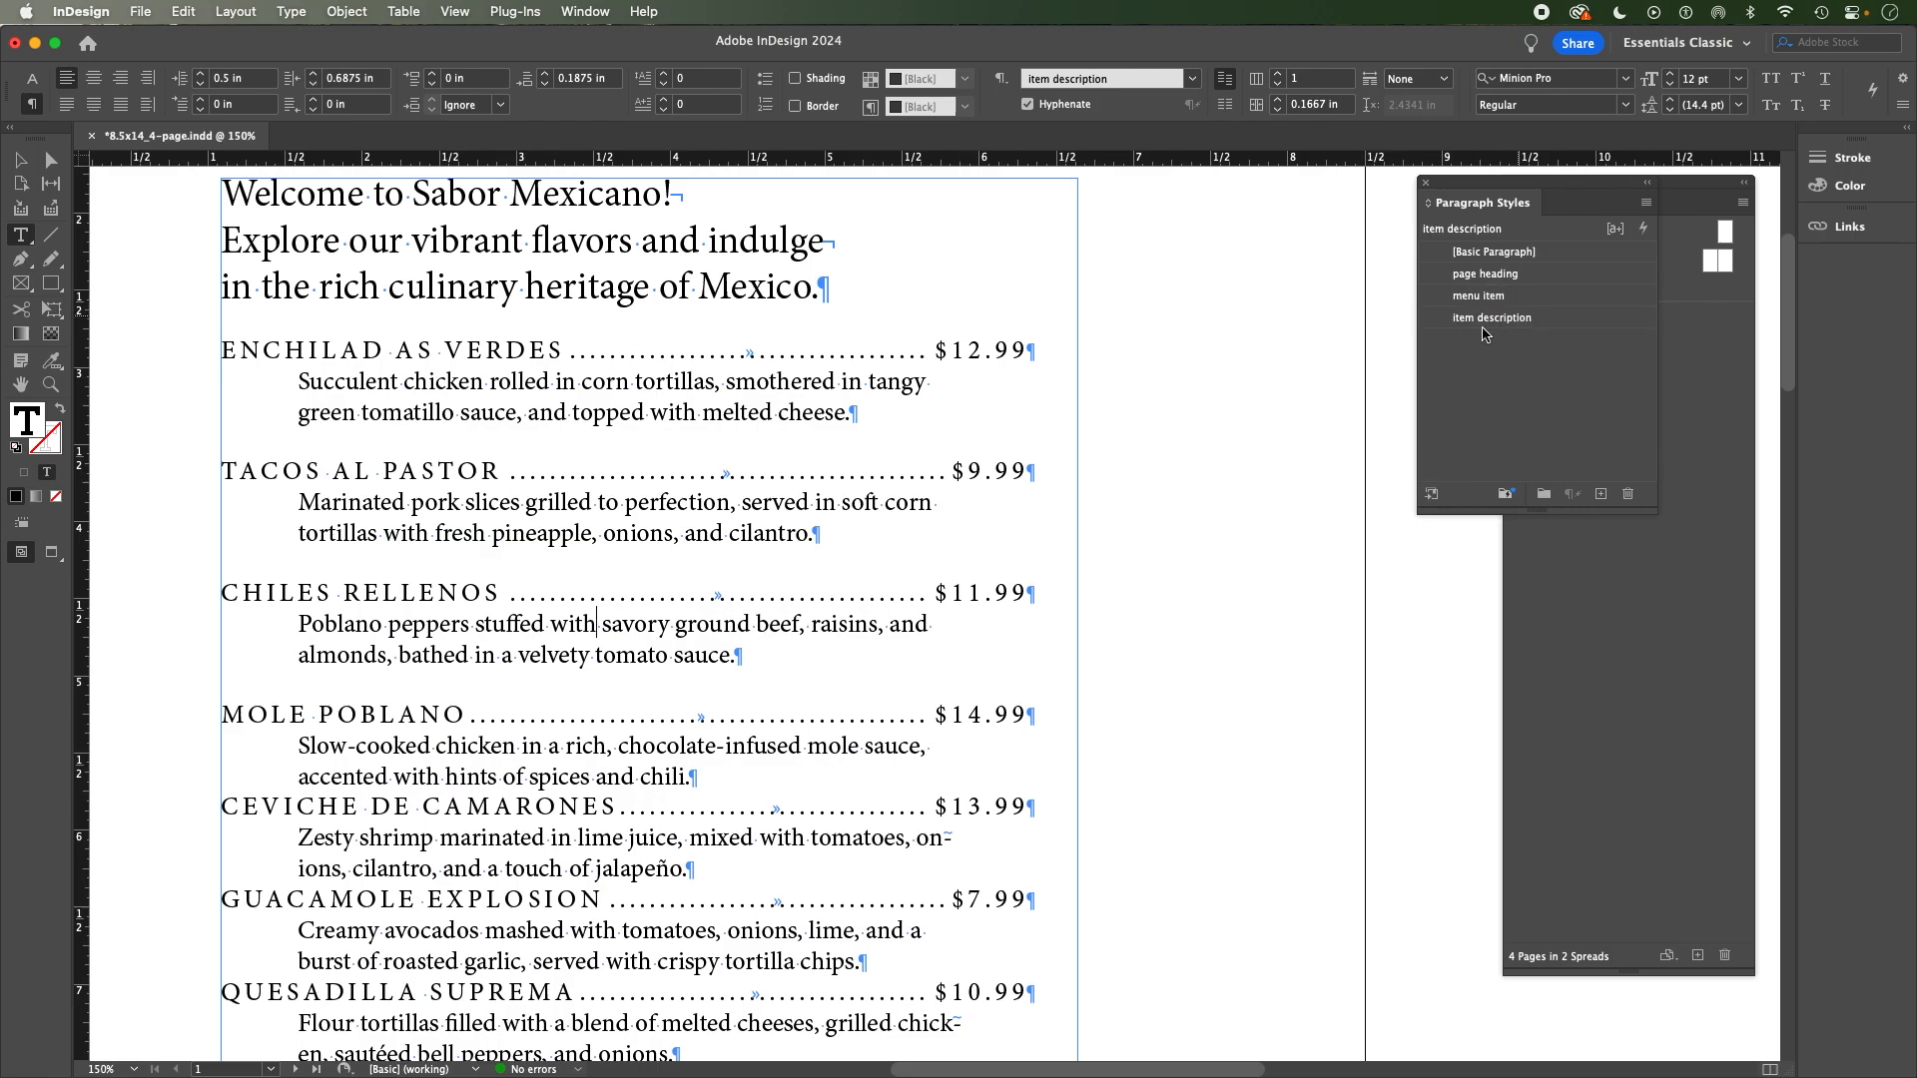
Apply the "item description" paragraph style to the Mole Poblano, Ceviche de Camarones and Guacamole Explosion descriptions.
scroll(803, 466, "down", 3)
left_click(638, 451)
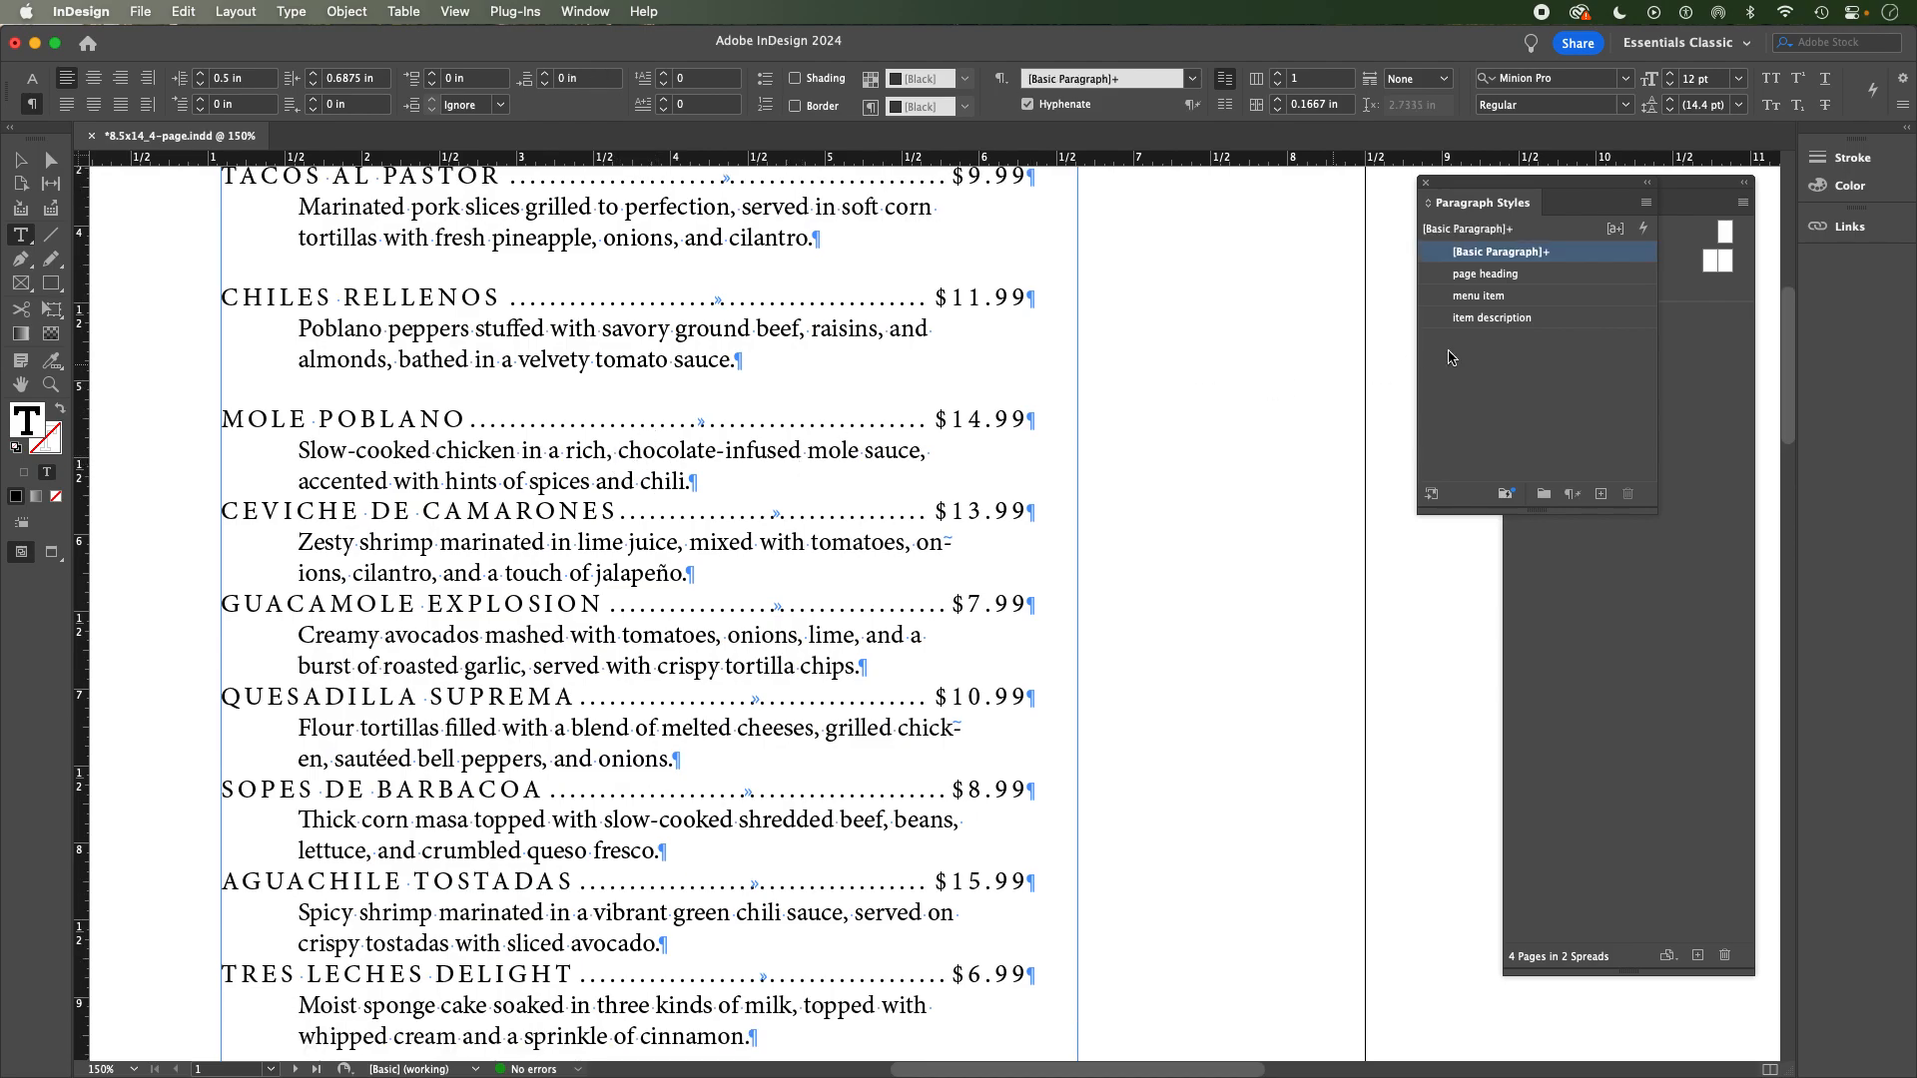
left_click(1493, 318)
key("Down")
key("Down")
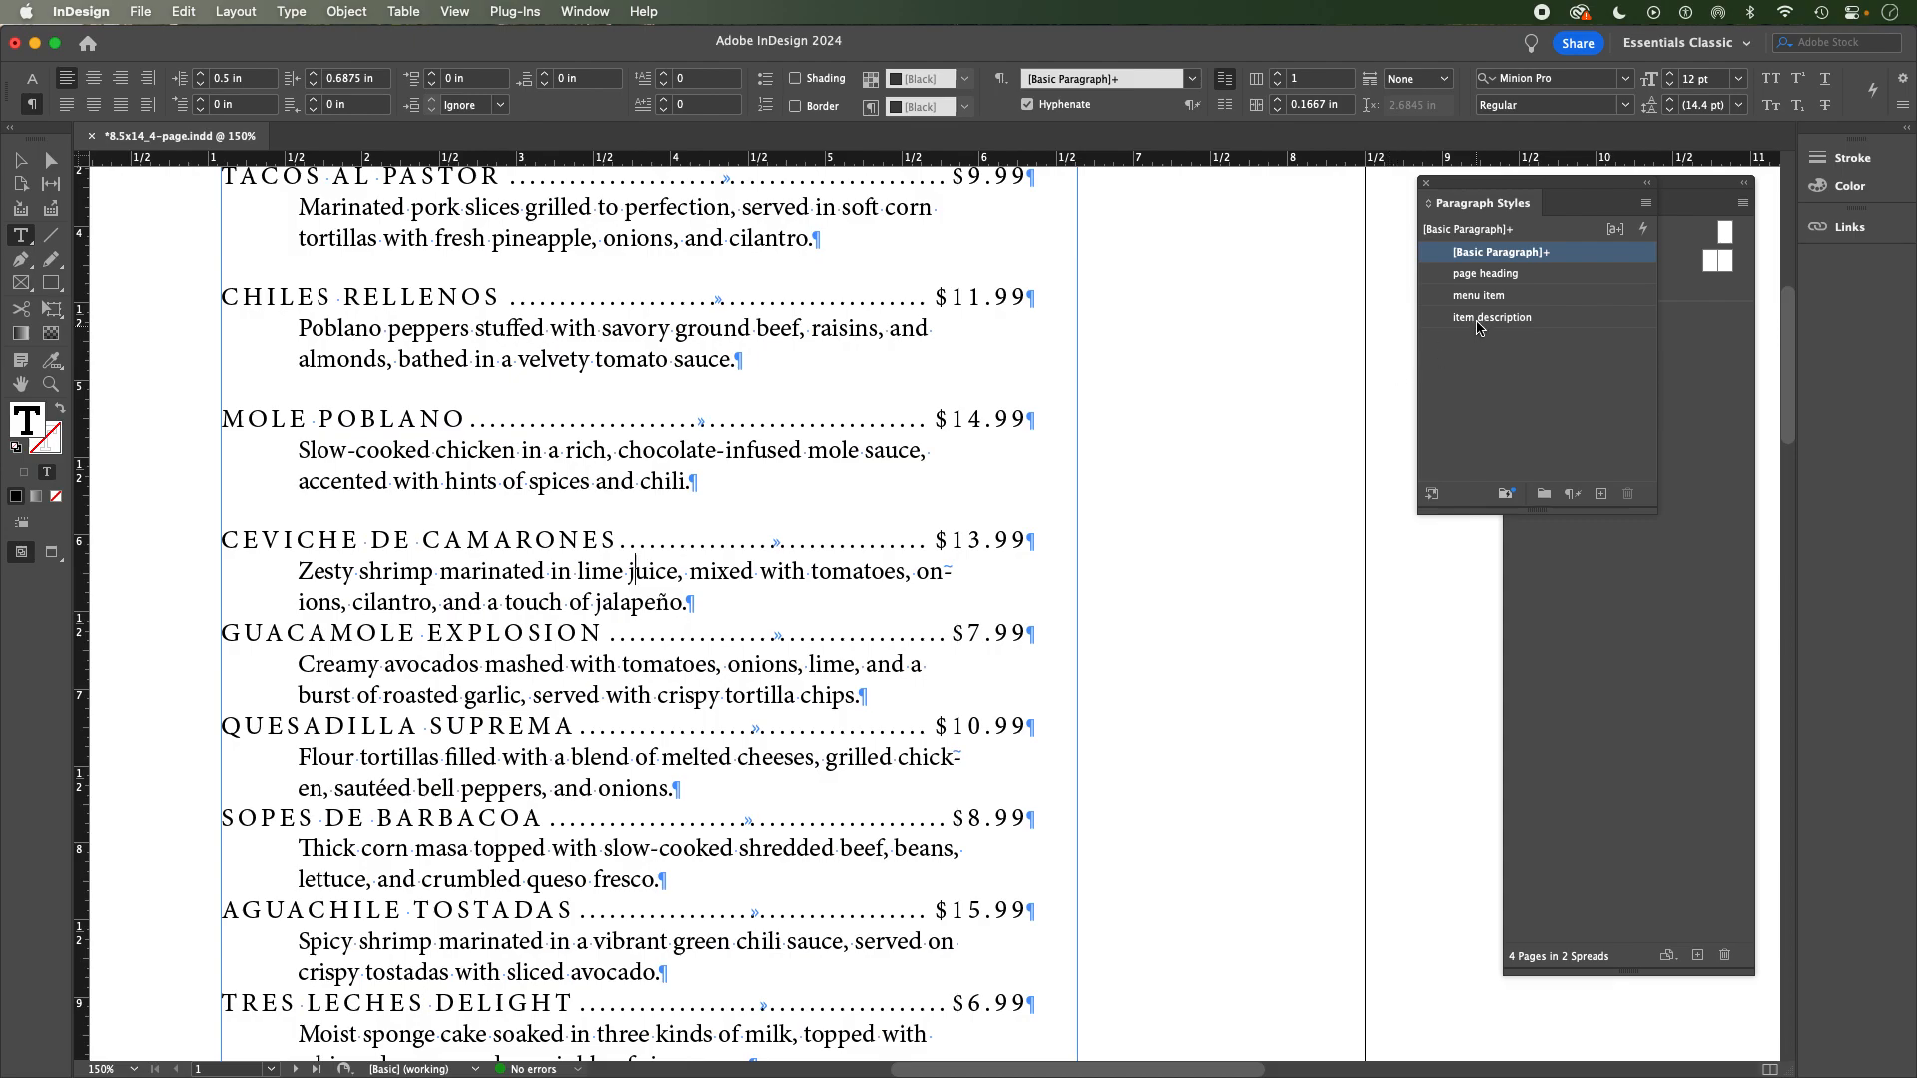
left_click(1479, 319)
left_click(606, 694)
left_click(1492, 318)
Apply the "item description" paragraph style to the Quesadilla Suprema, Sopes de Barbacoa, Aguachile Tostadas and Tres Leches Delight descriptions.
scroll(644, 784, "down", 5)
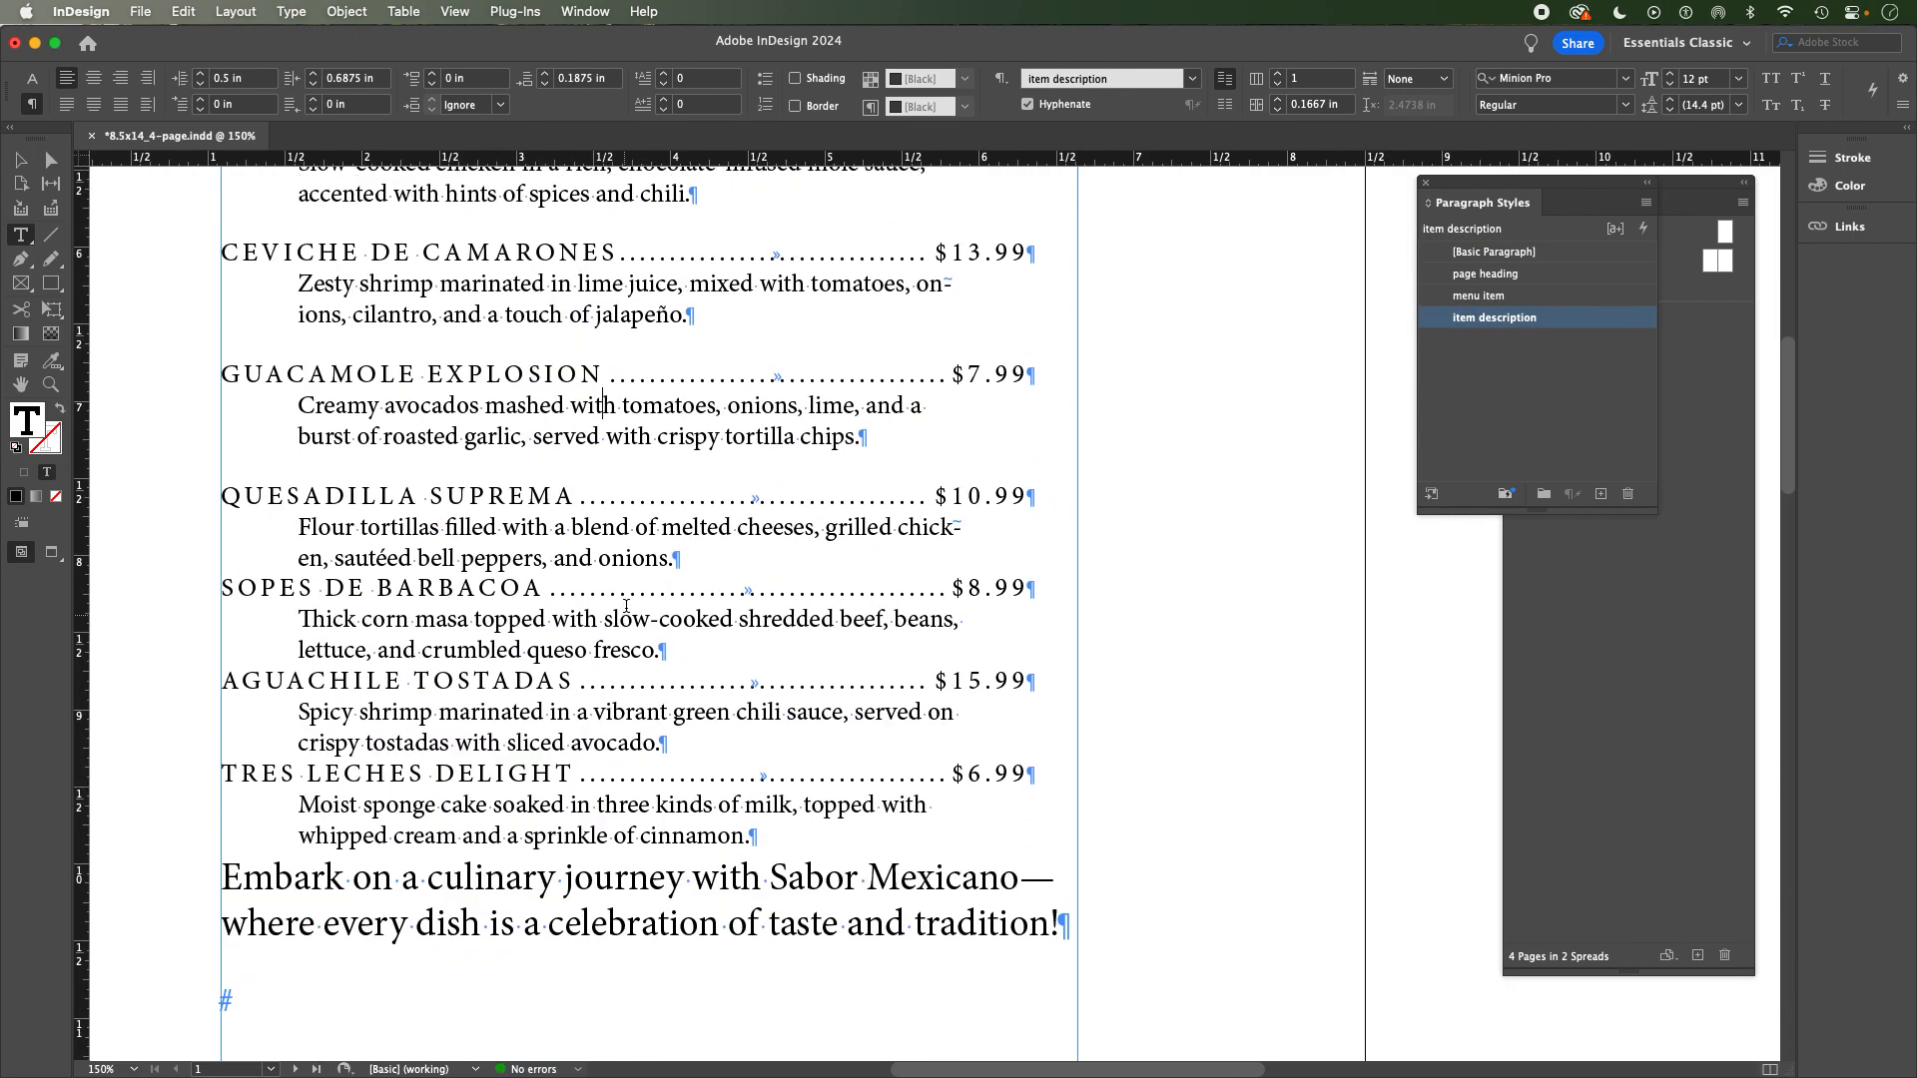
left_click(629, 542)
left_click(1494, 319)
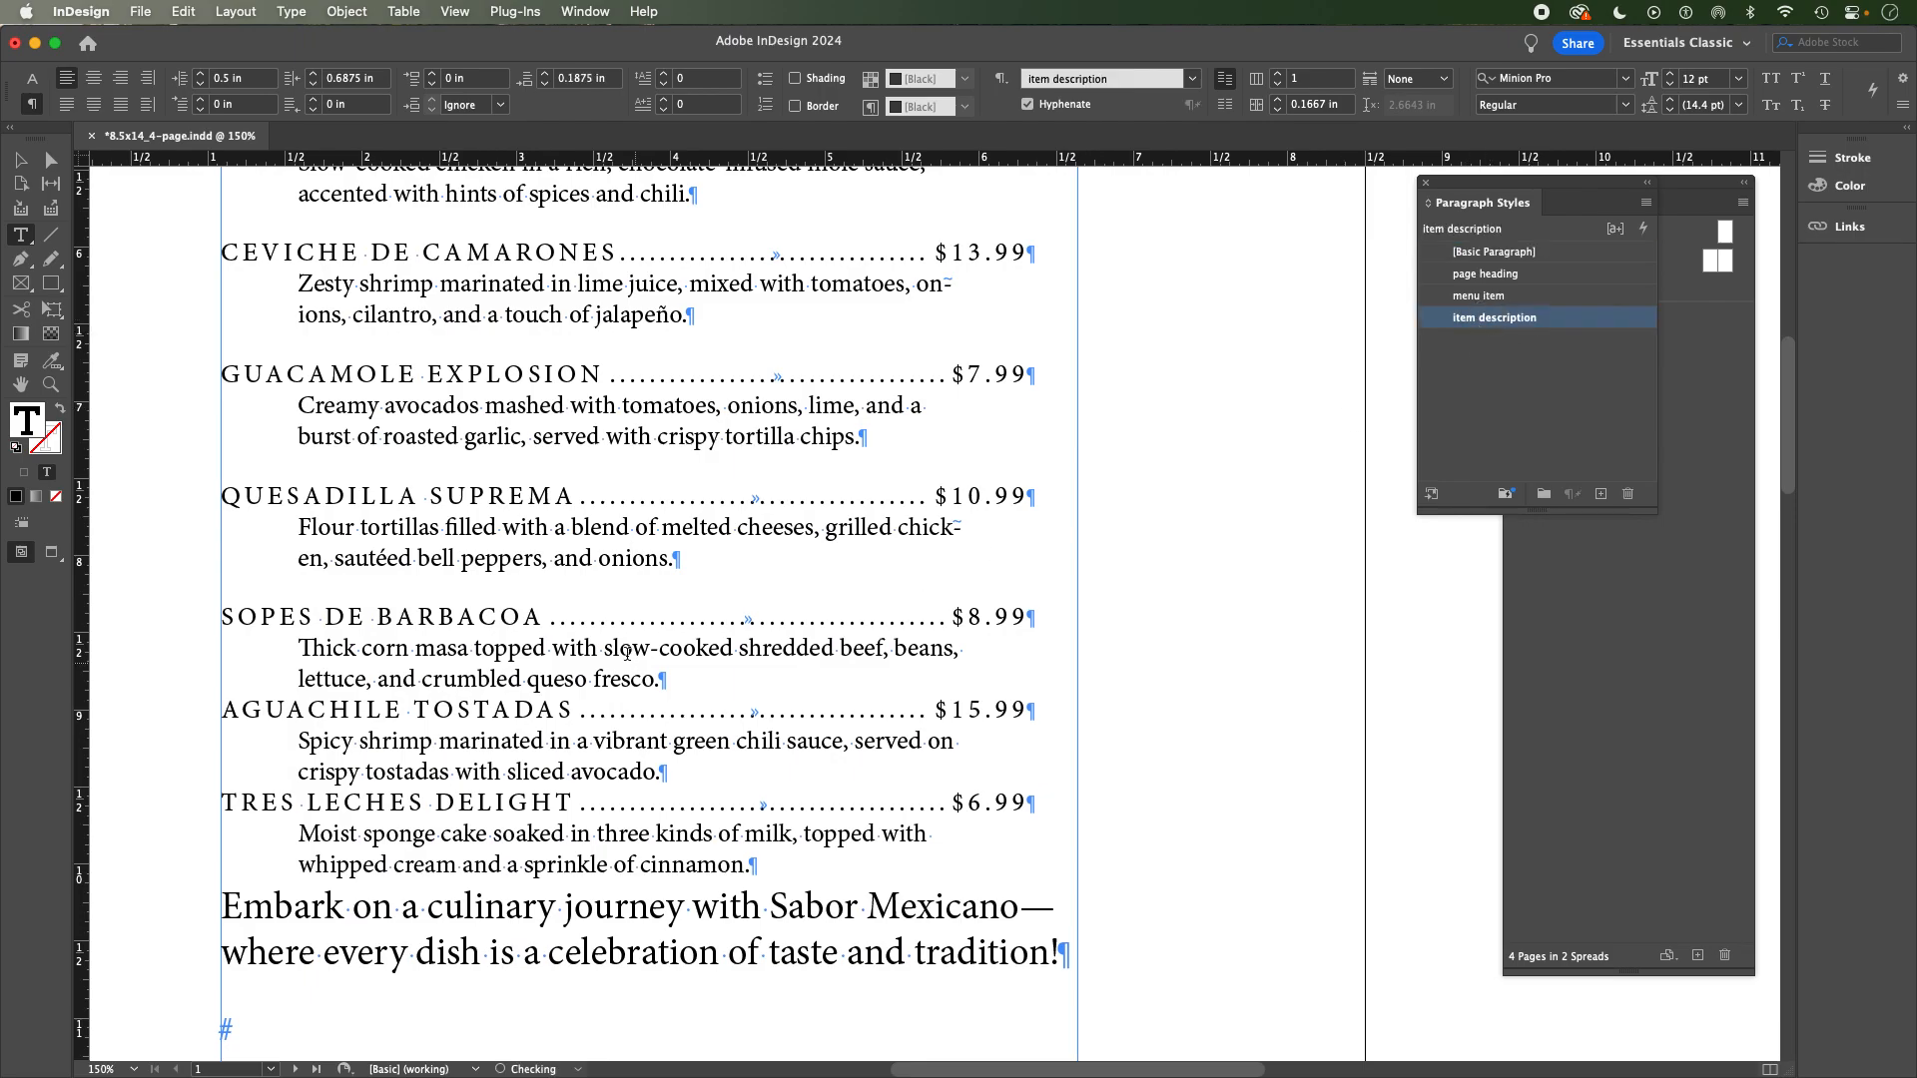
left_click(639, 664)
left_click(1495, 317)
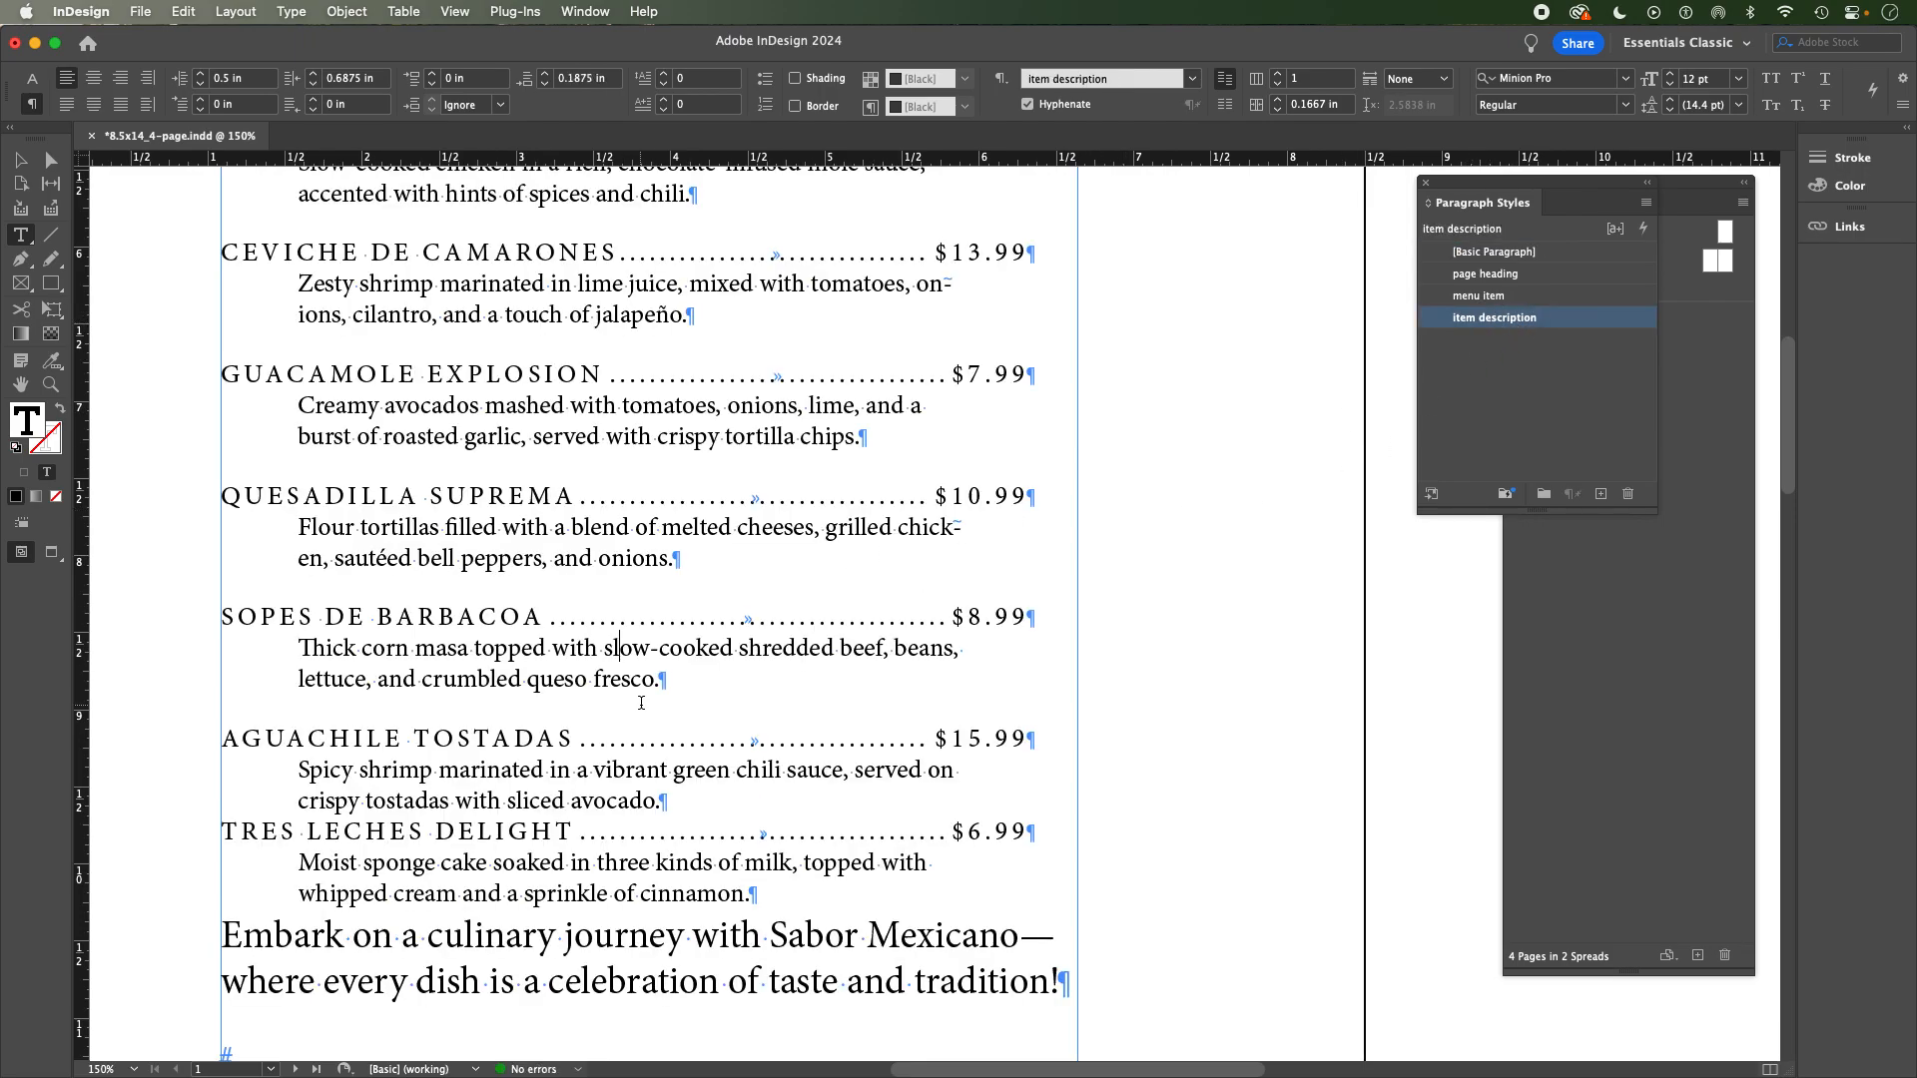
scroll(637, 692, "down", 3)
left_click(647, 594)
left_click(1499, 319)
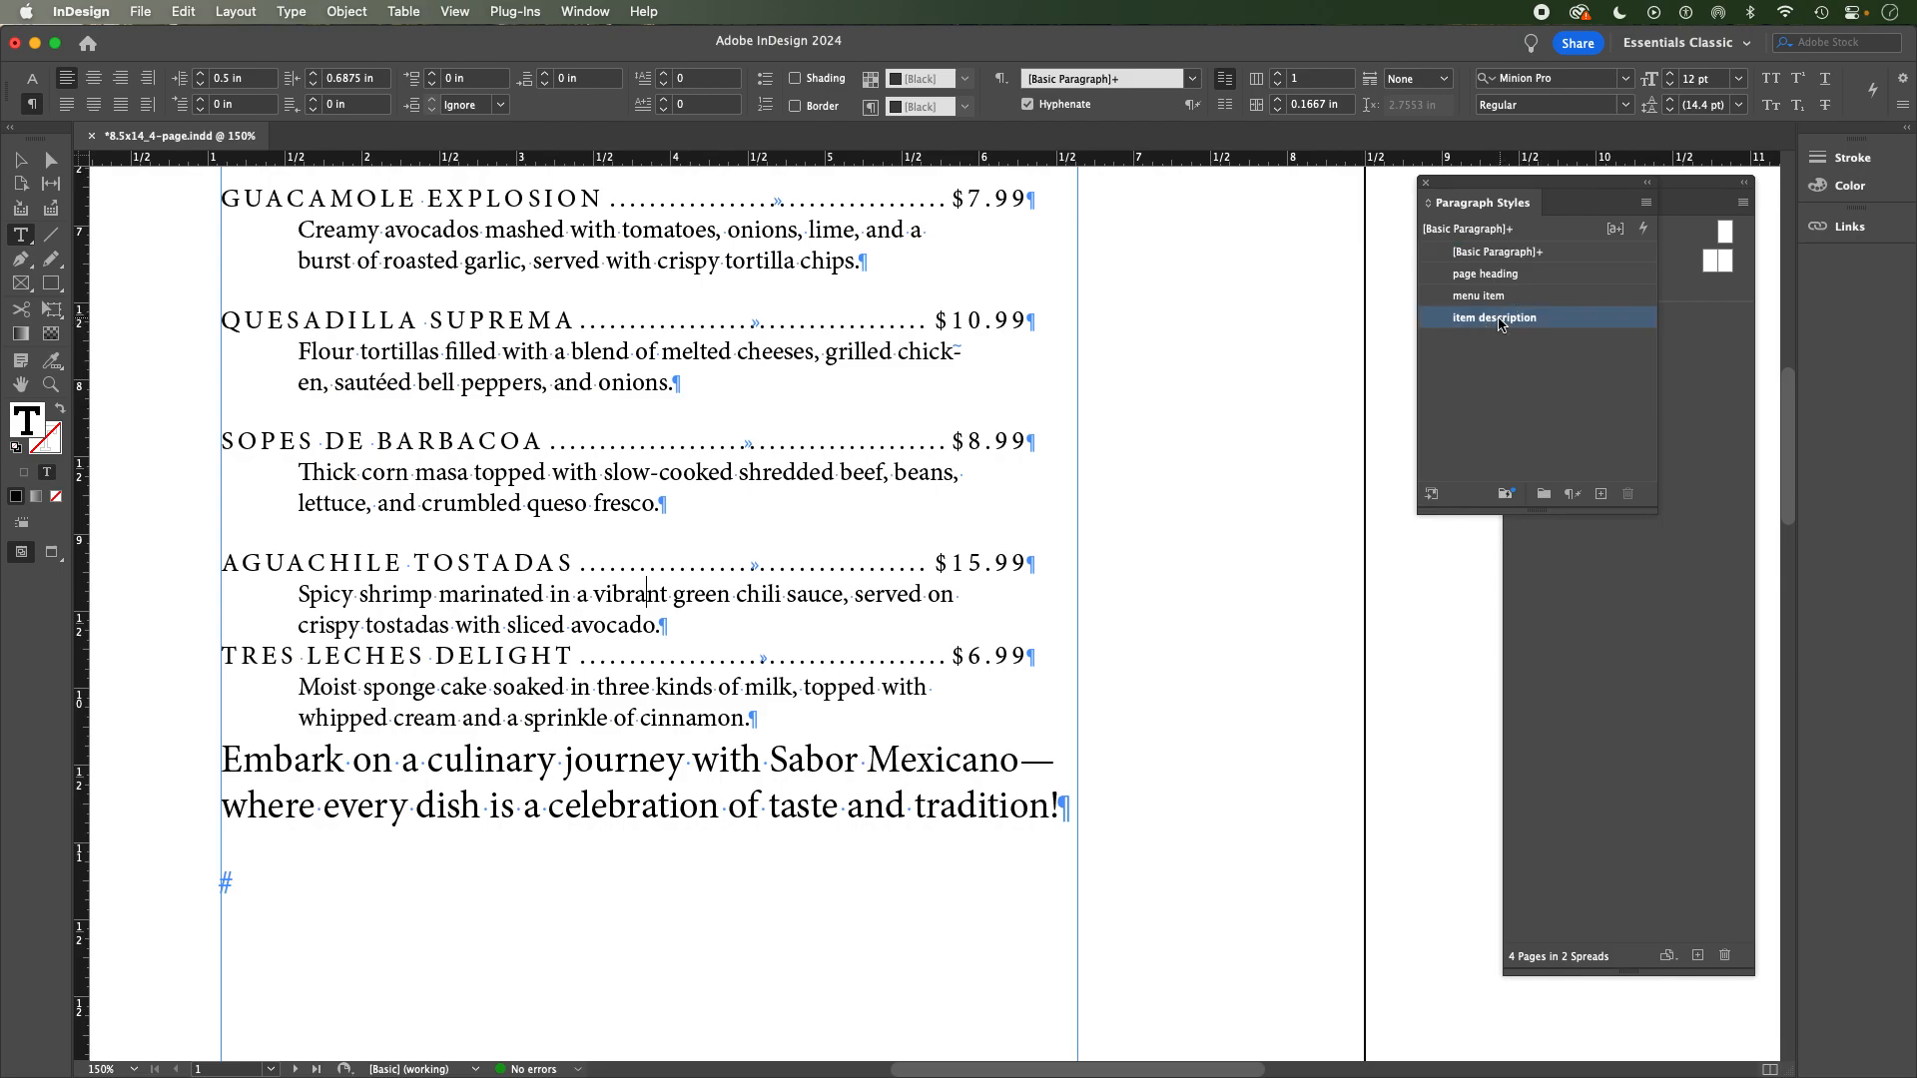
left_click(629, 717)
left_click(1495, 319)
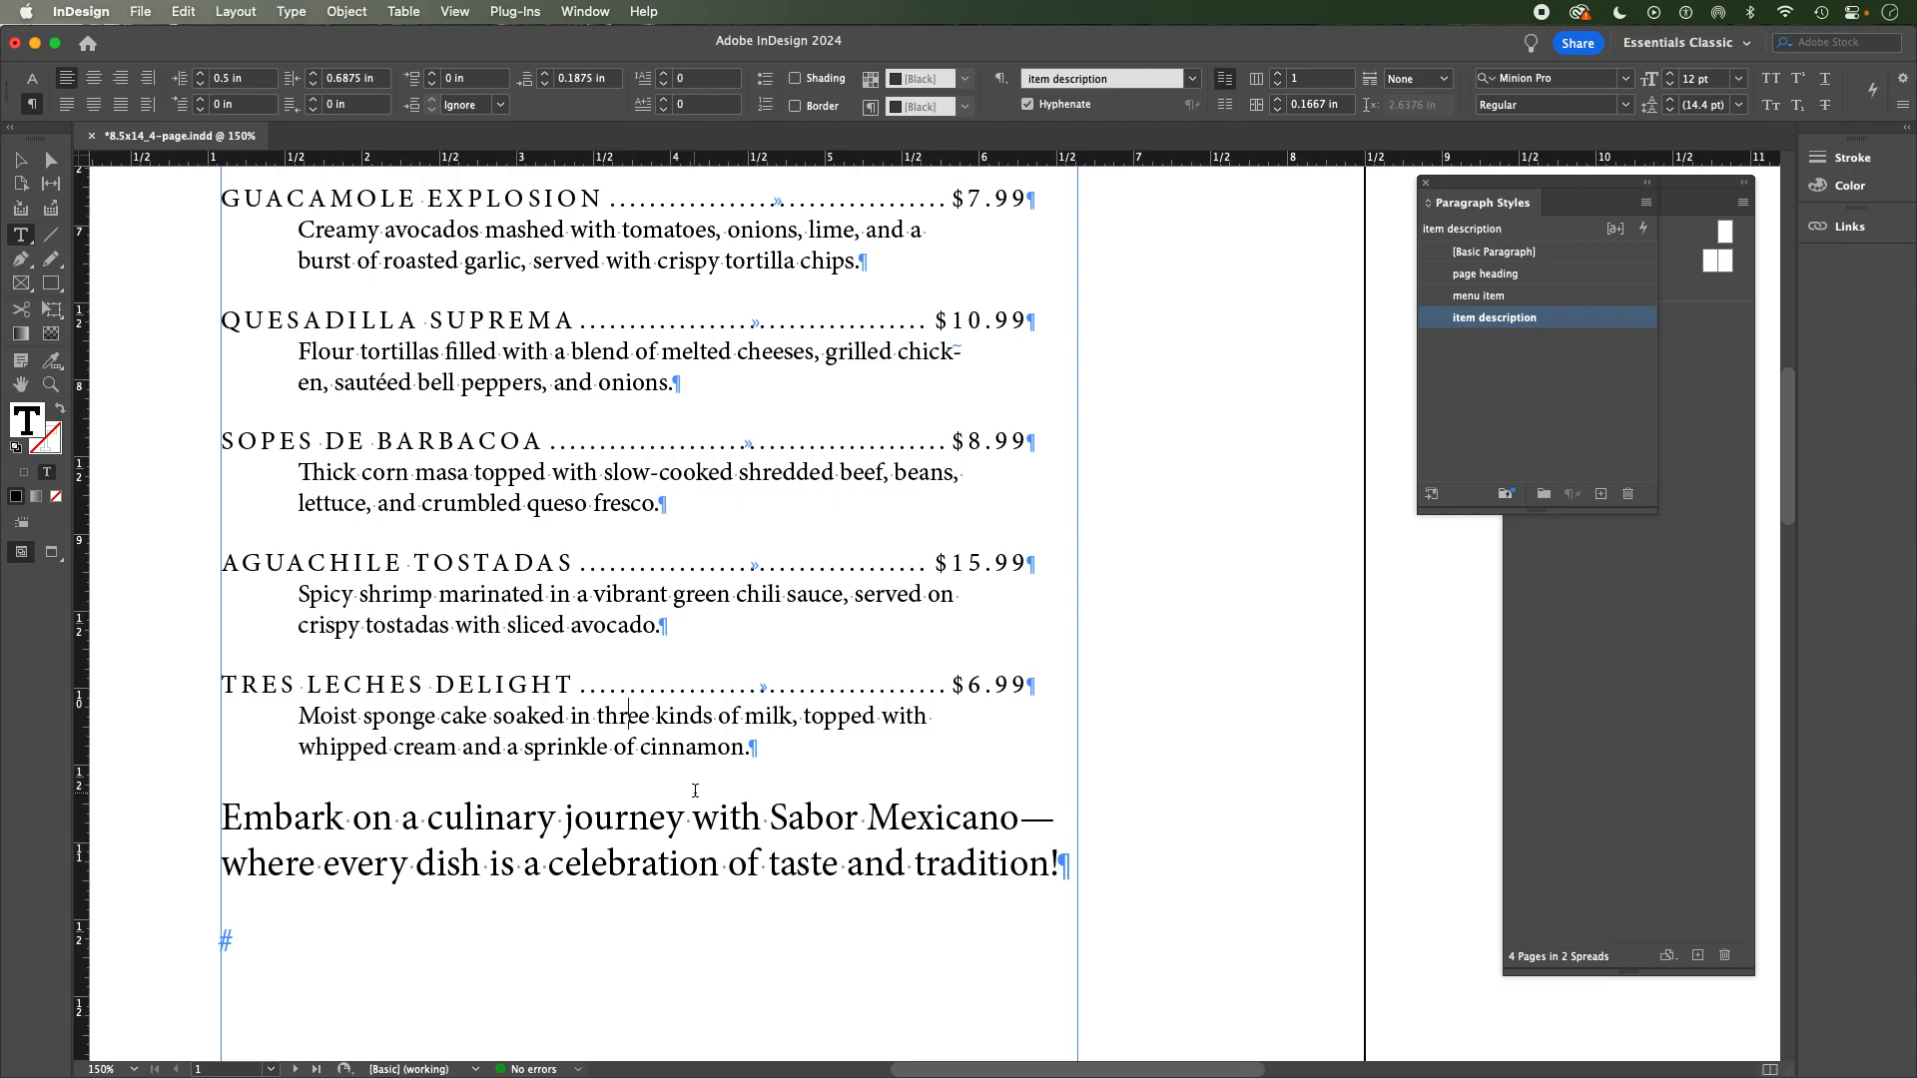
Look through the whole menu to check the spacing between dish names and their descriptions.
scroll(695, 790, "up", 10)
scroll(695, 790, "up", 7)
scroll(694, 791, "down", 6)
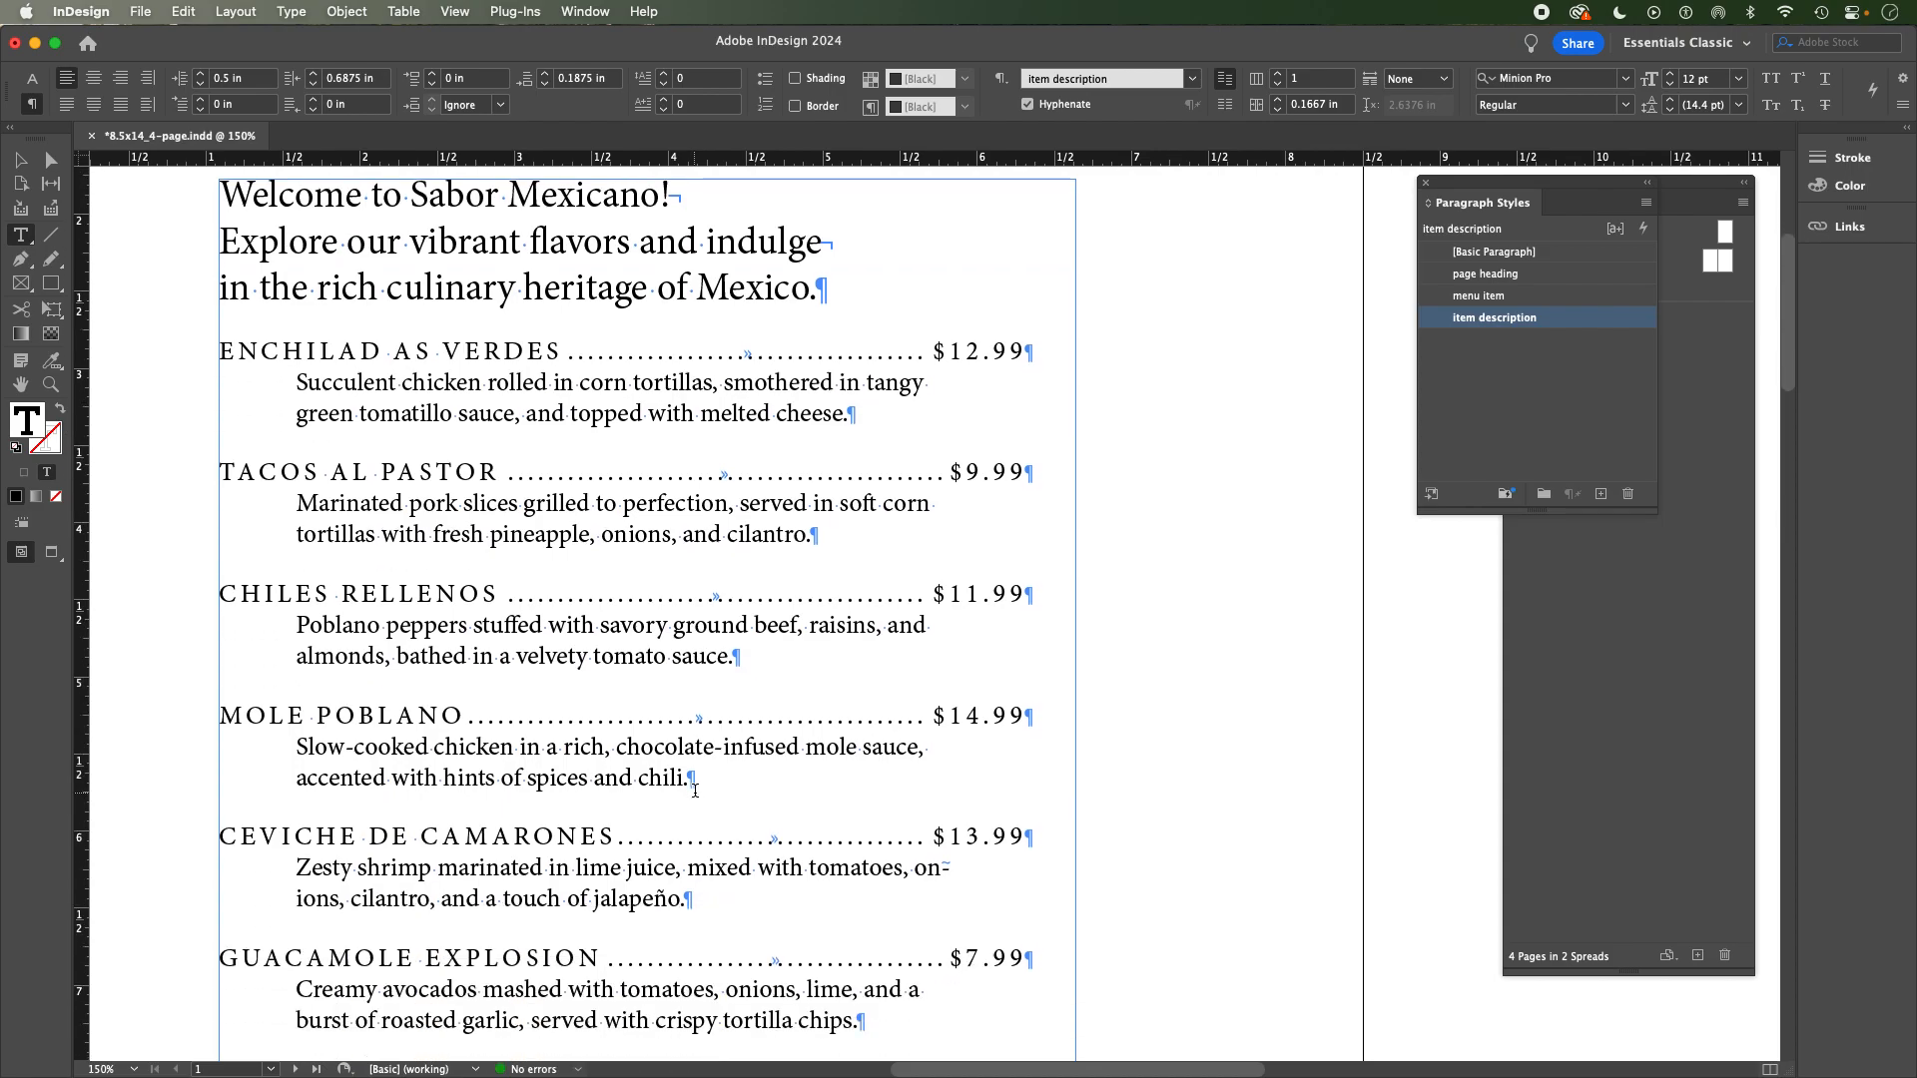
scroll(695, 790, "down", 7)
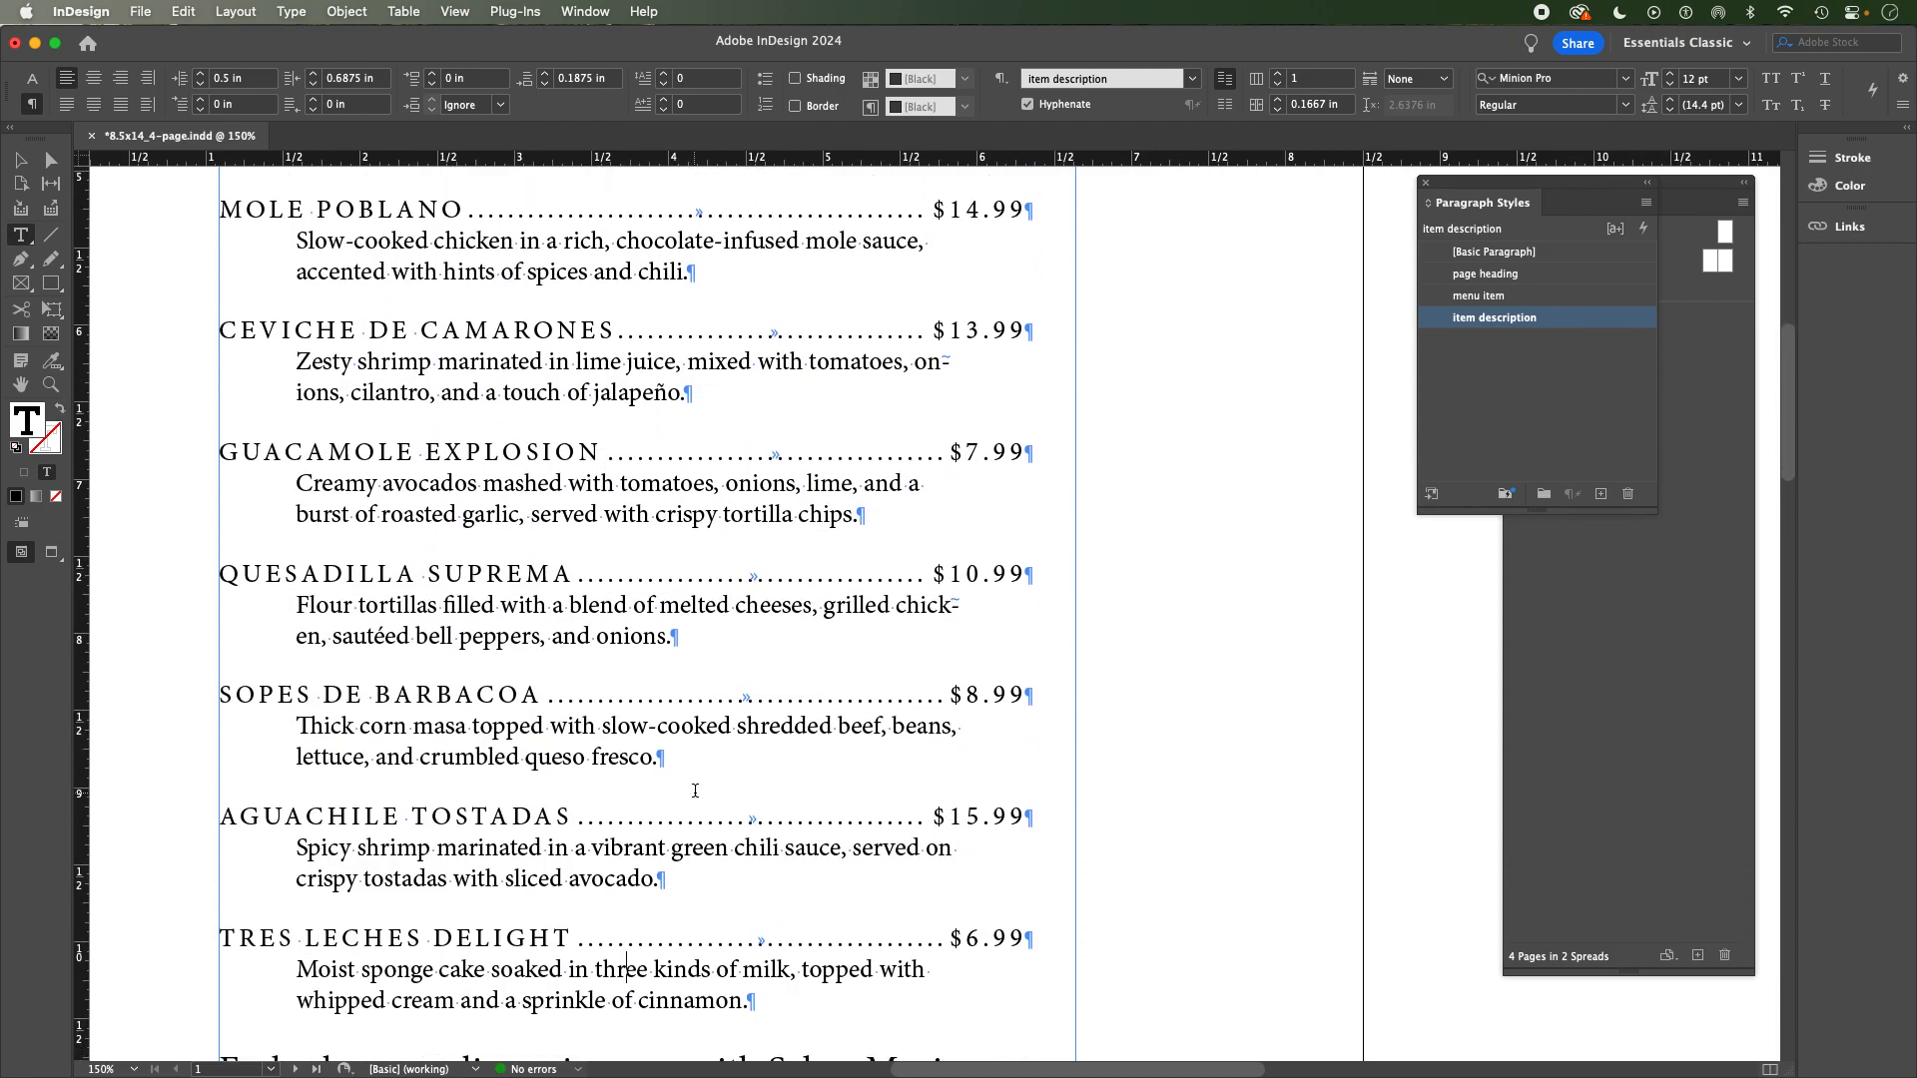
scroll(695, 791, "up", 2)
scroll(623, 479, "up", 10)
scroll(539, 381, "down", 5)
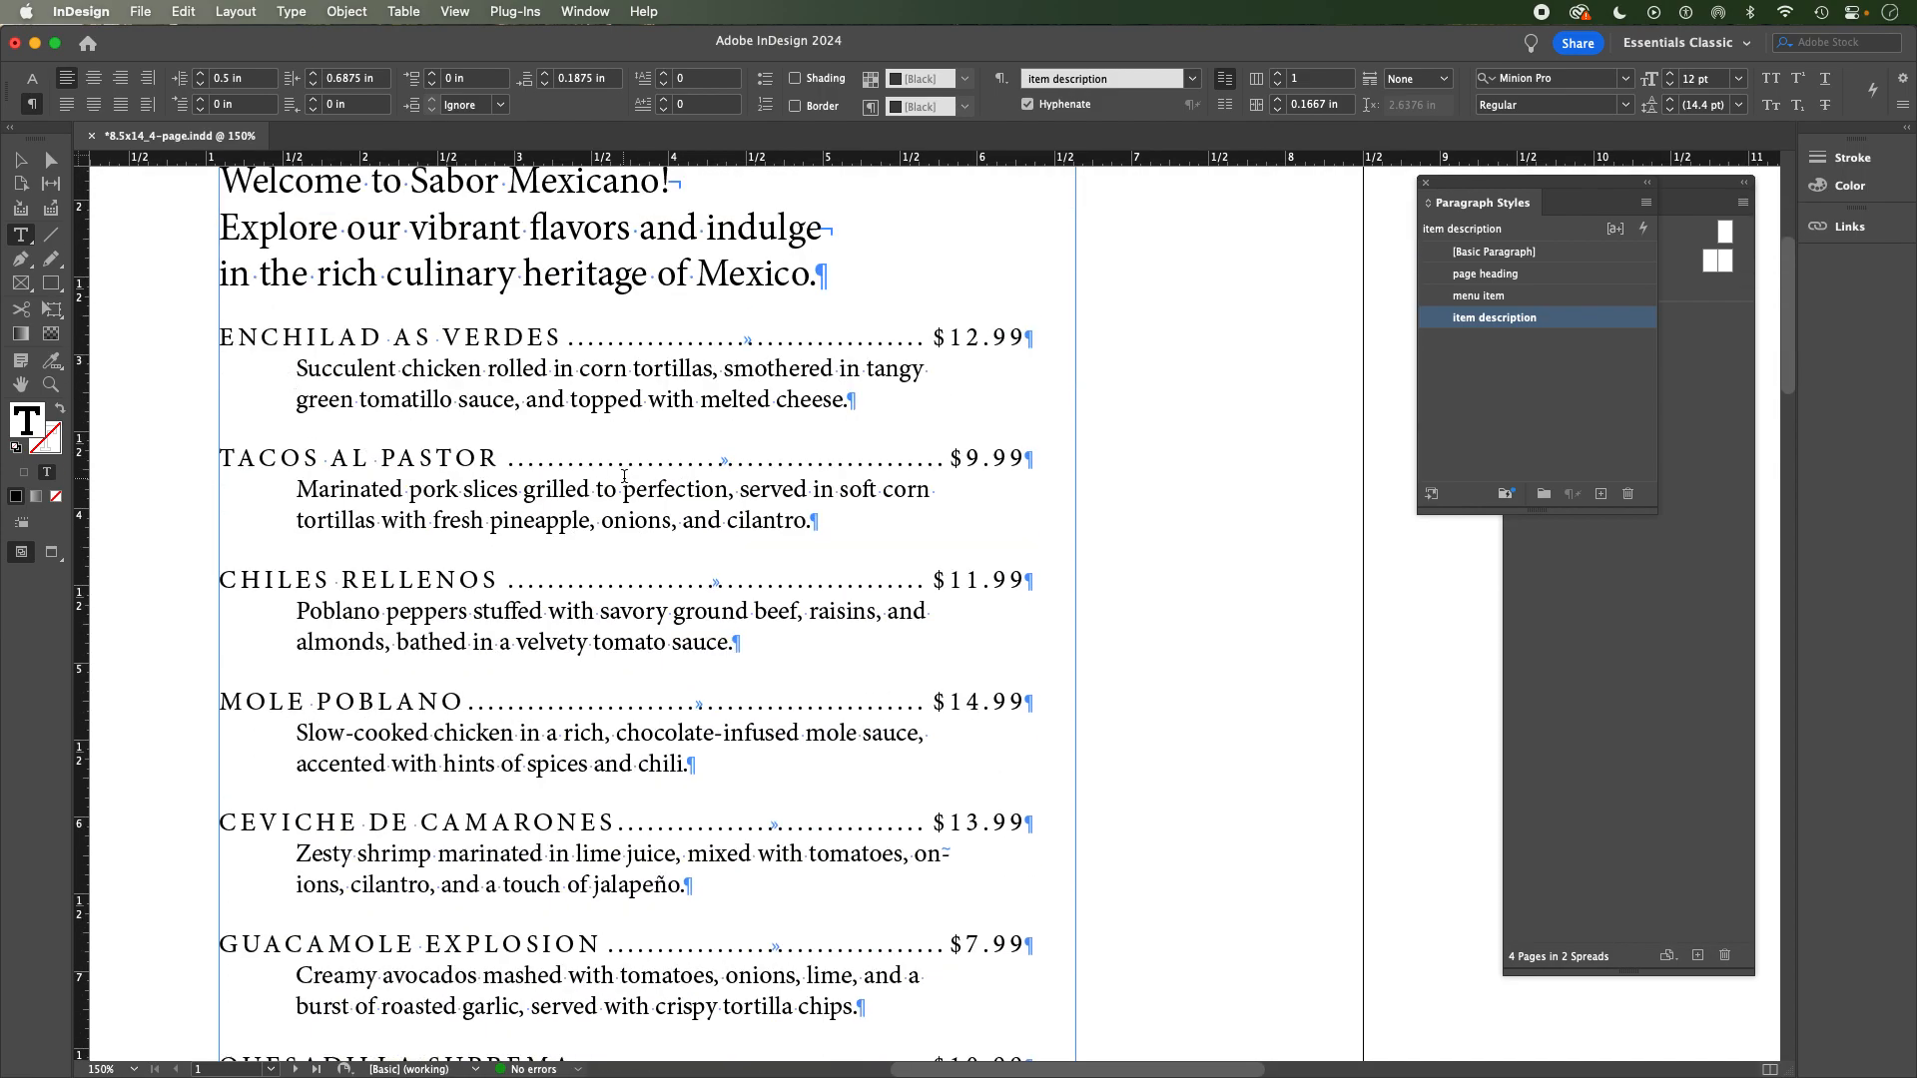
Set the space after the first dish's name line to 0.0625 in and redefine the "menu item" paragraph style from it.
left_click(506, 338)
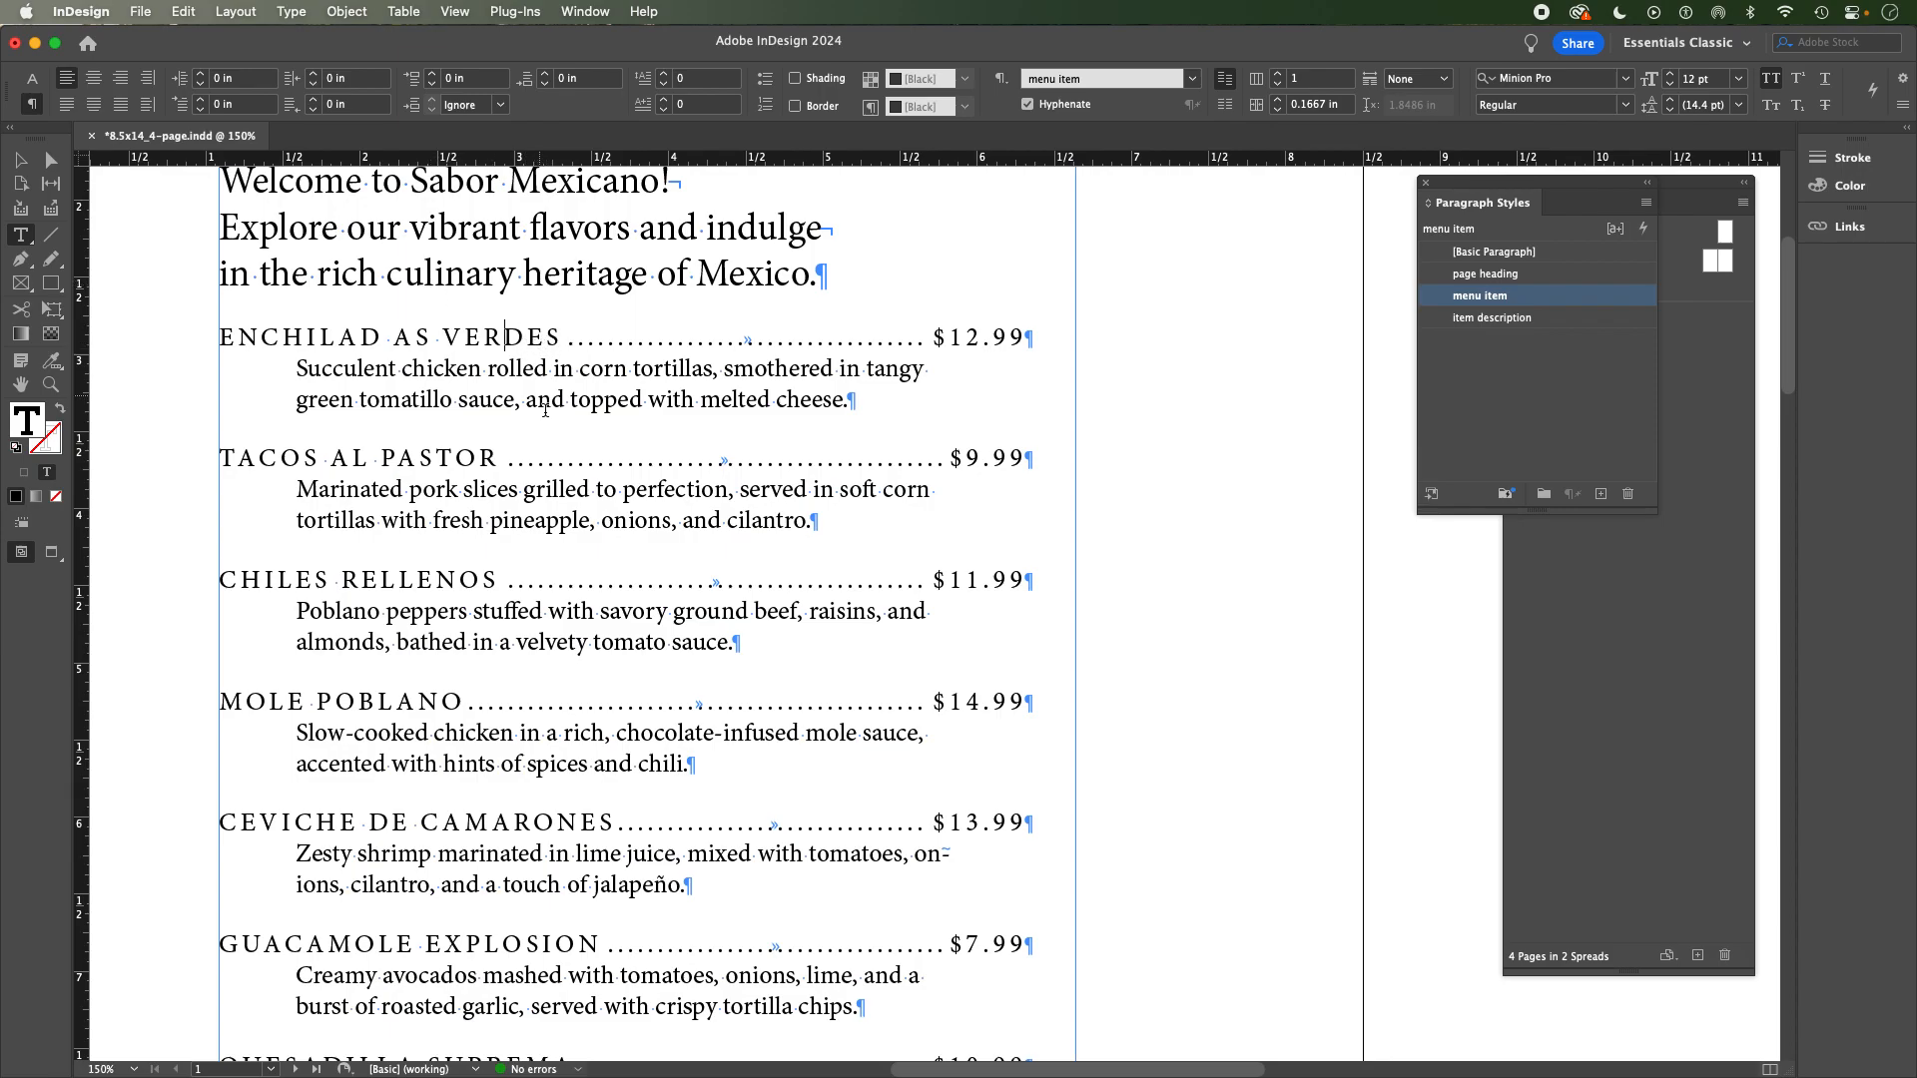
left_click(546, 76)
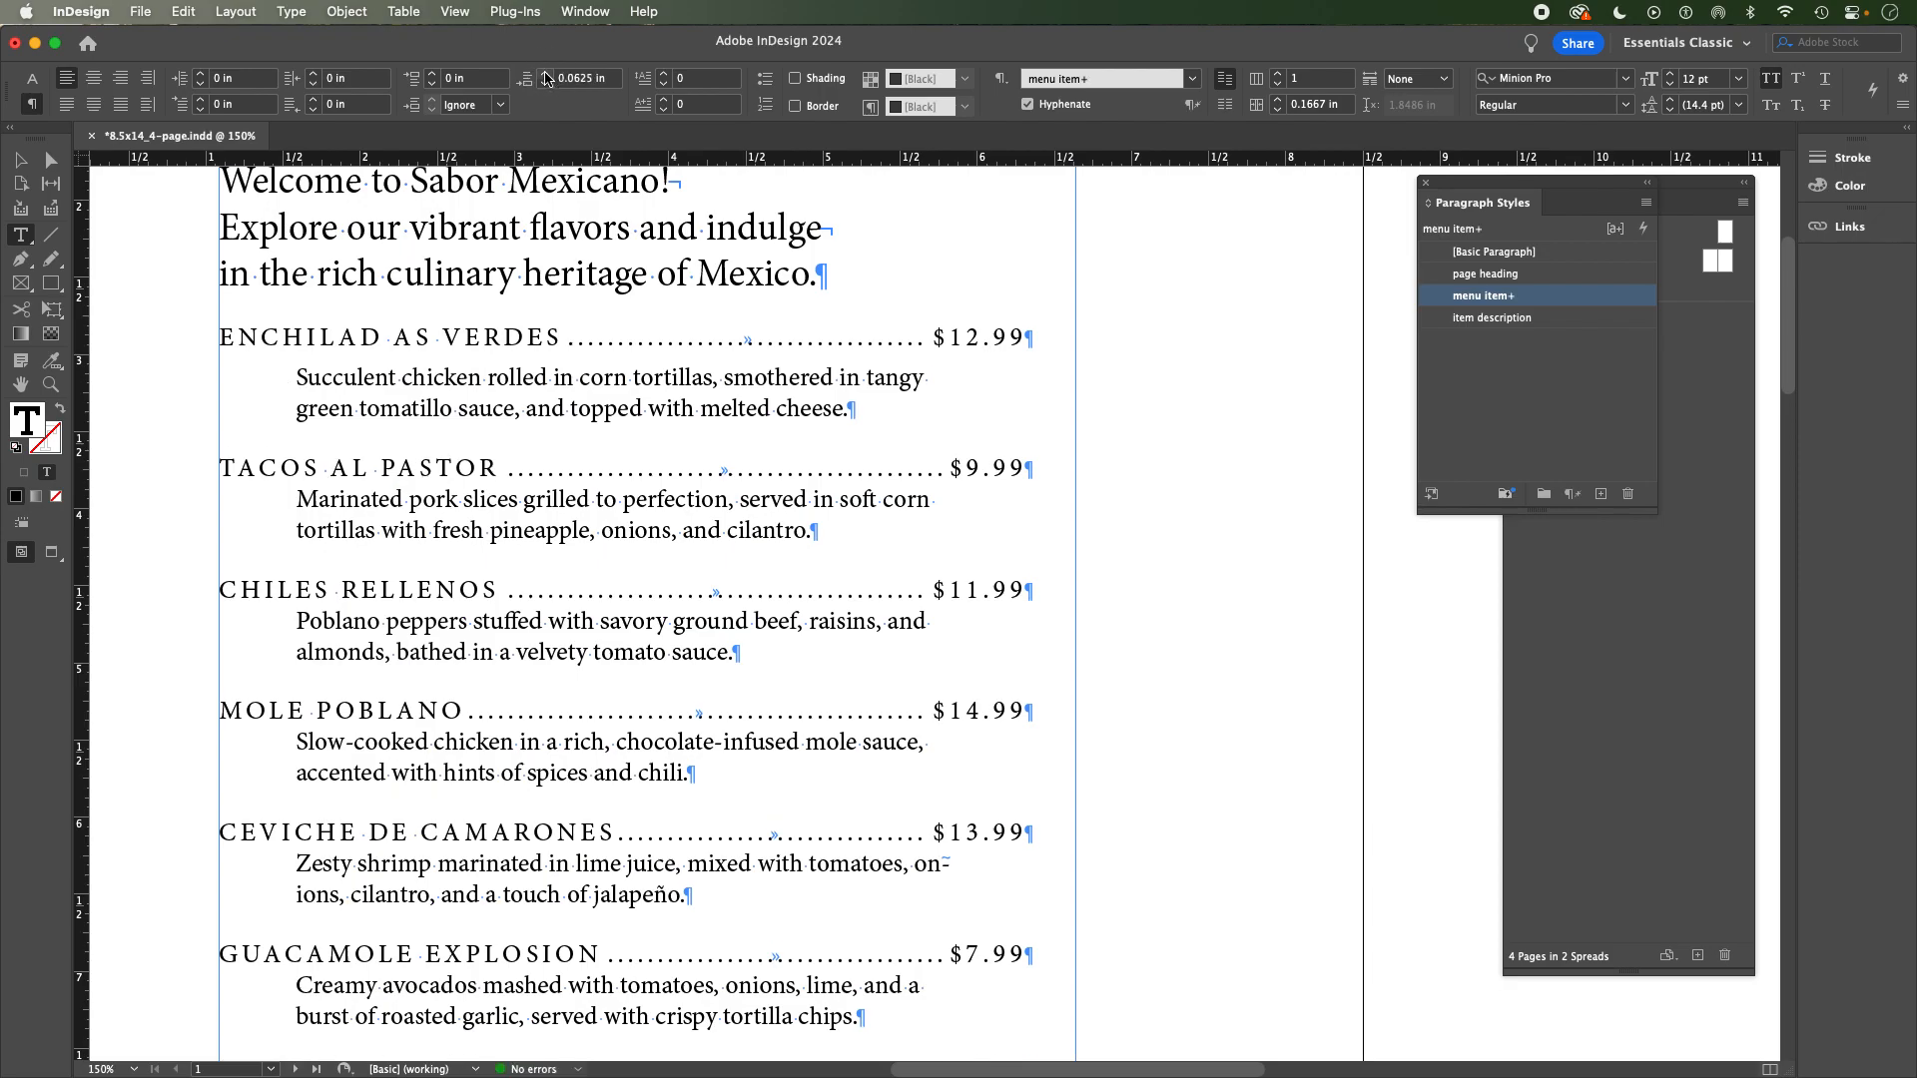
right_click(1558, 302)
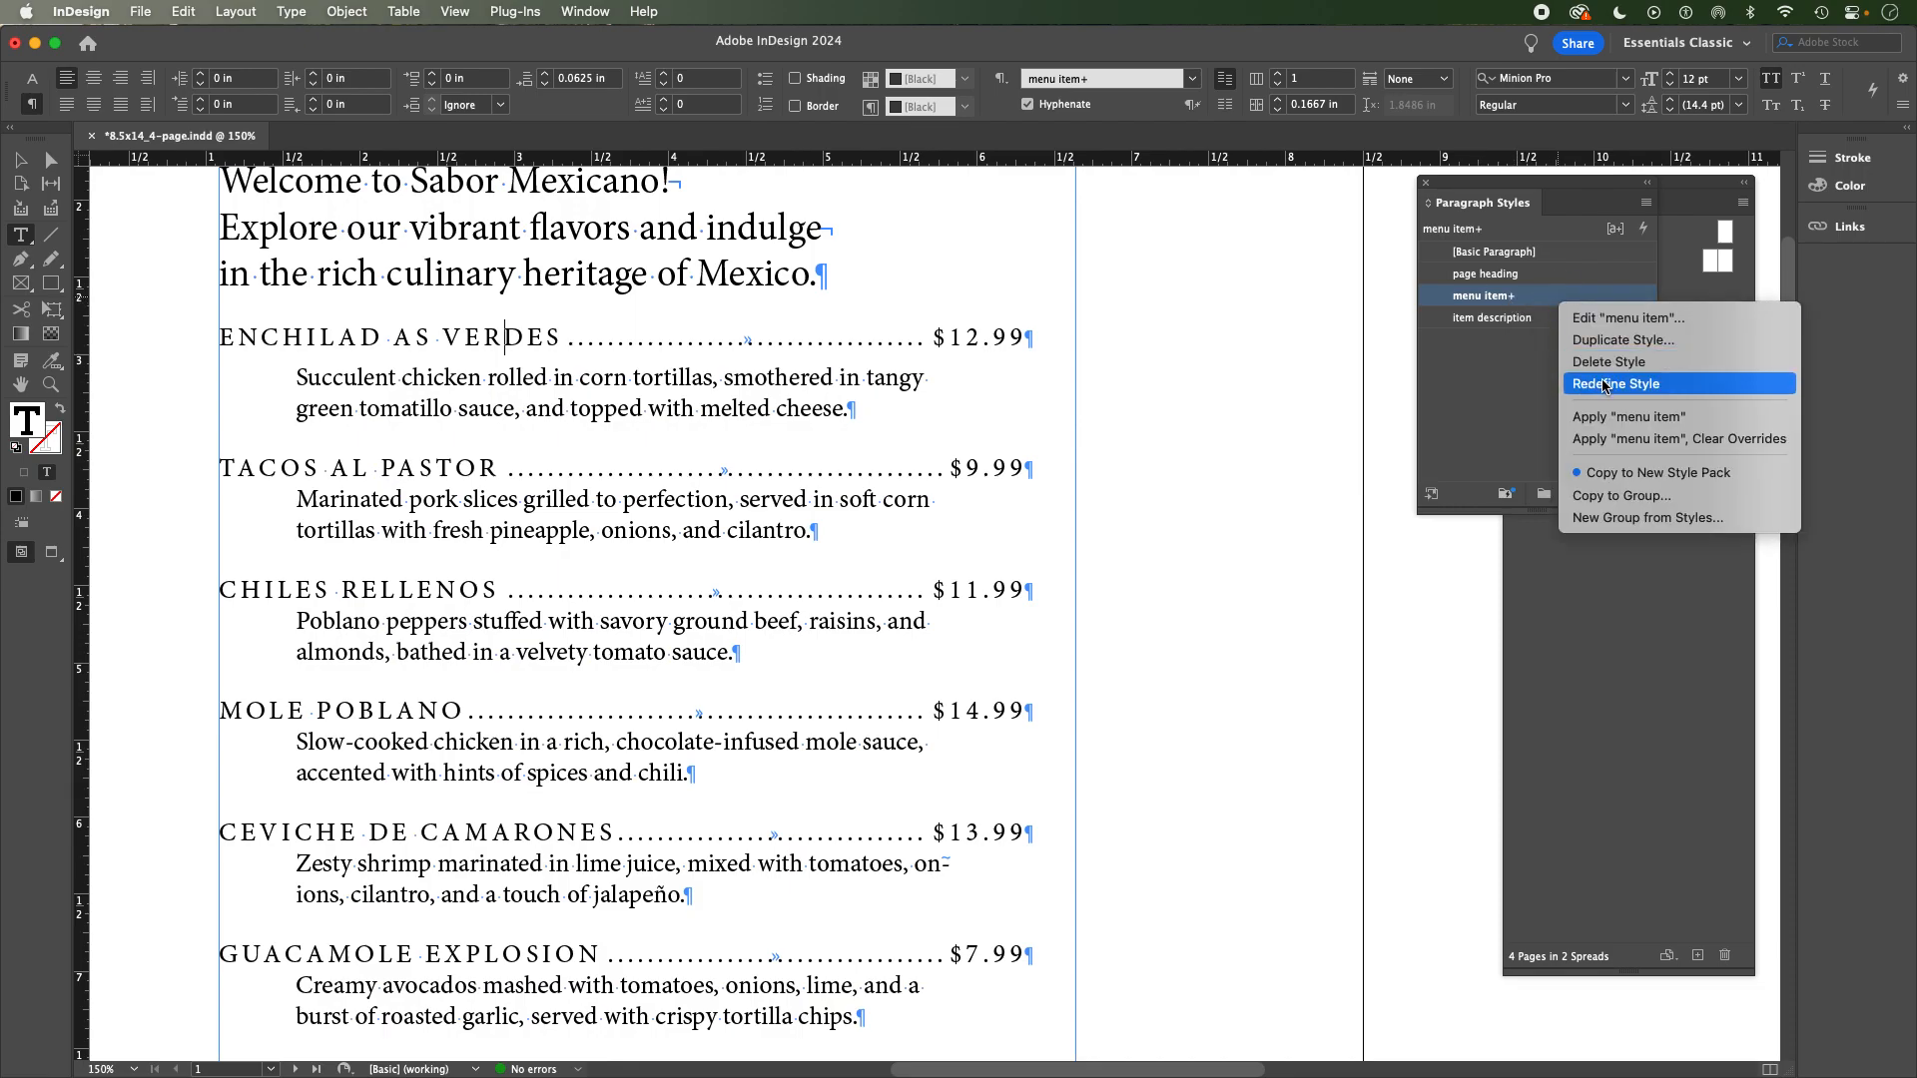
left_click(1607, 386)
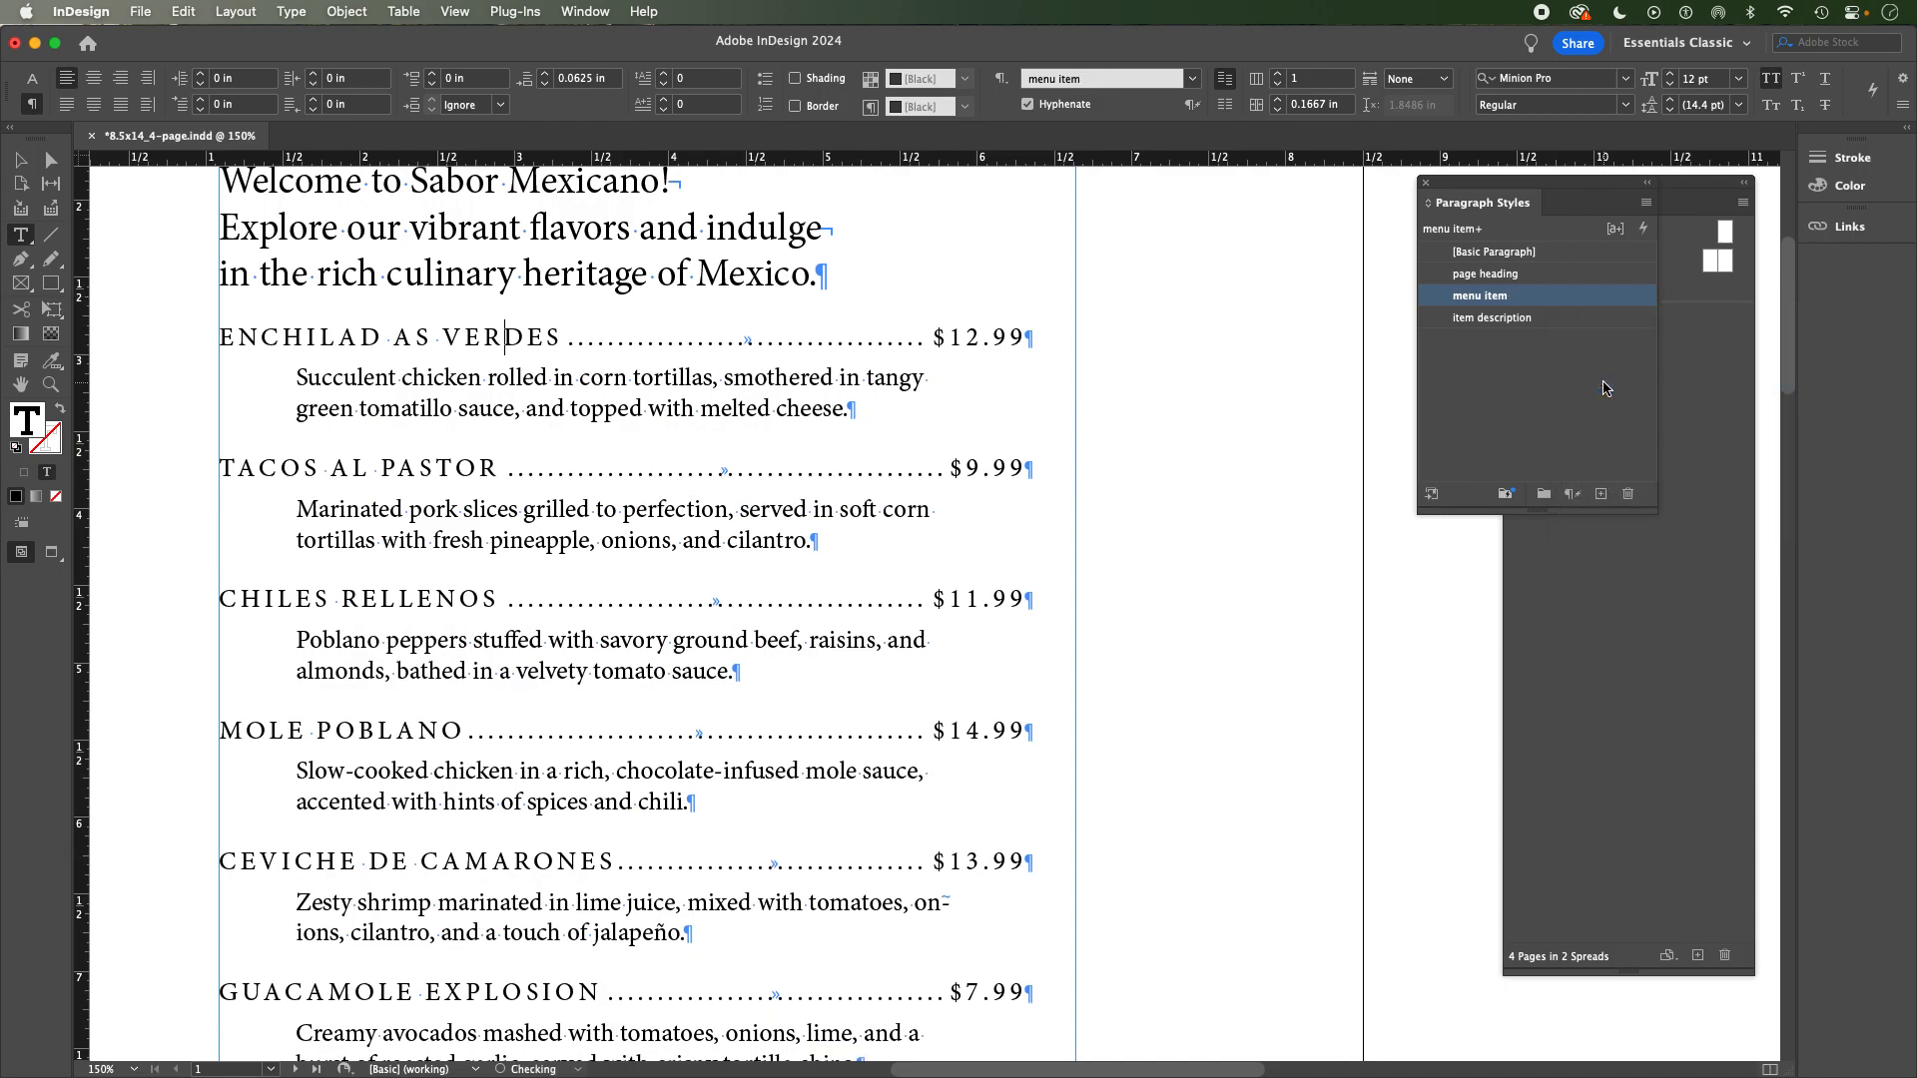
Review the dish name spacing throughout the menu, ending with the whole page fitted in view.
scroll(894, 539, "down", 10)
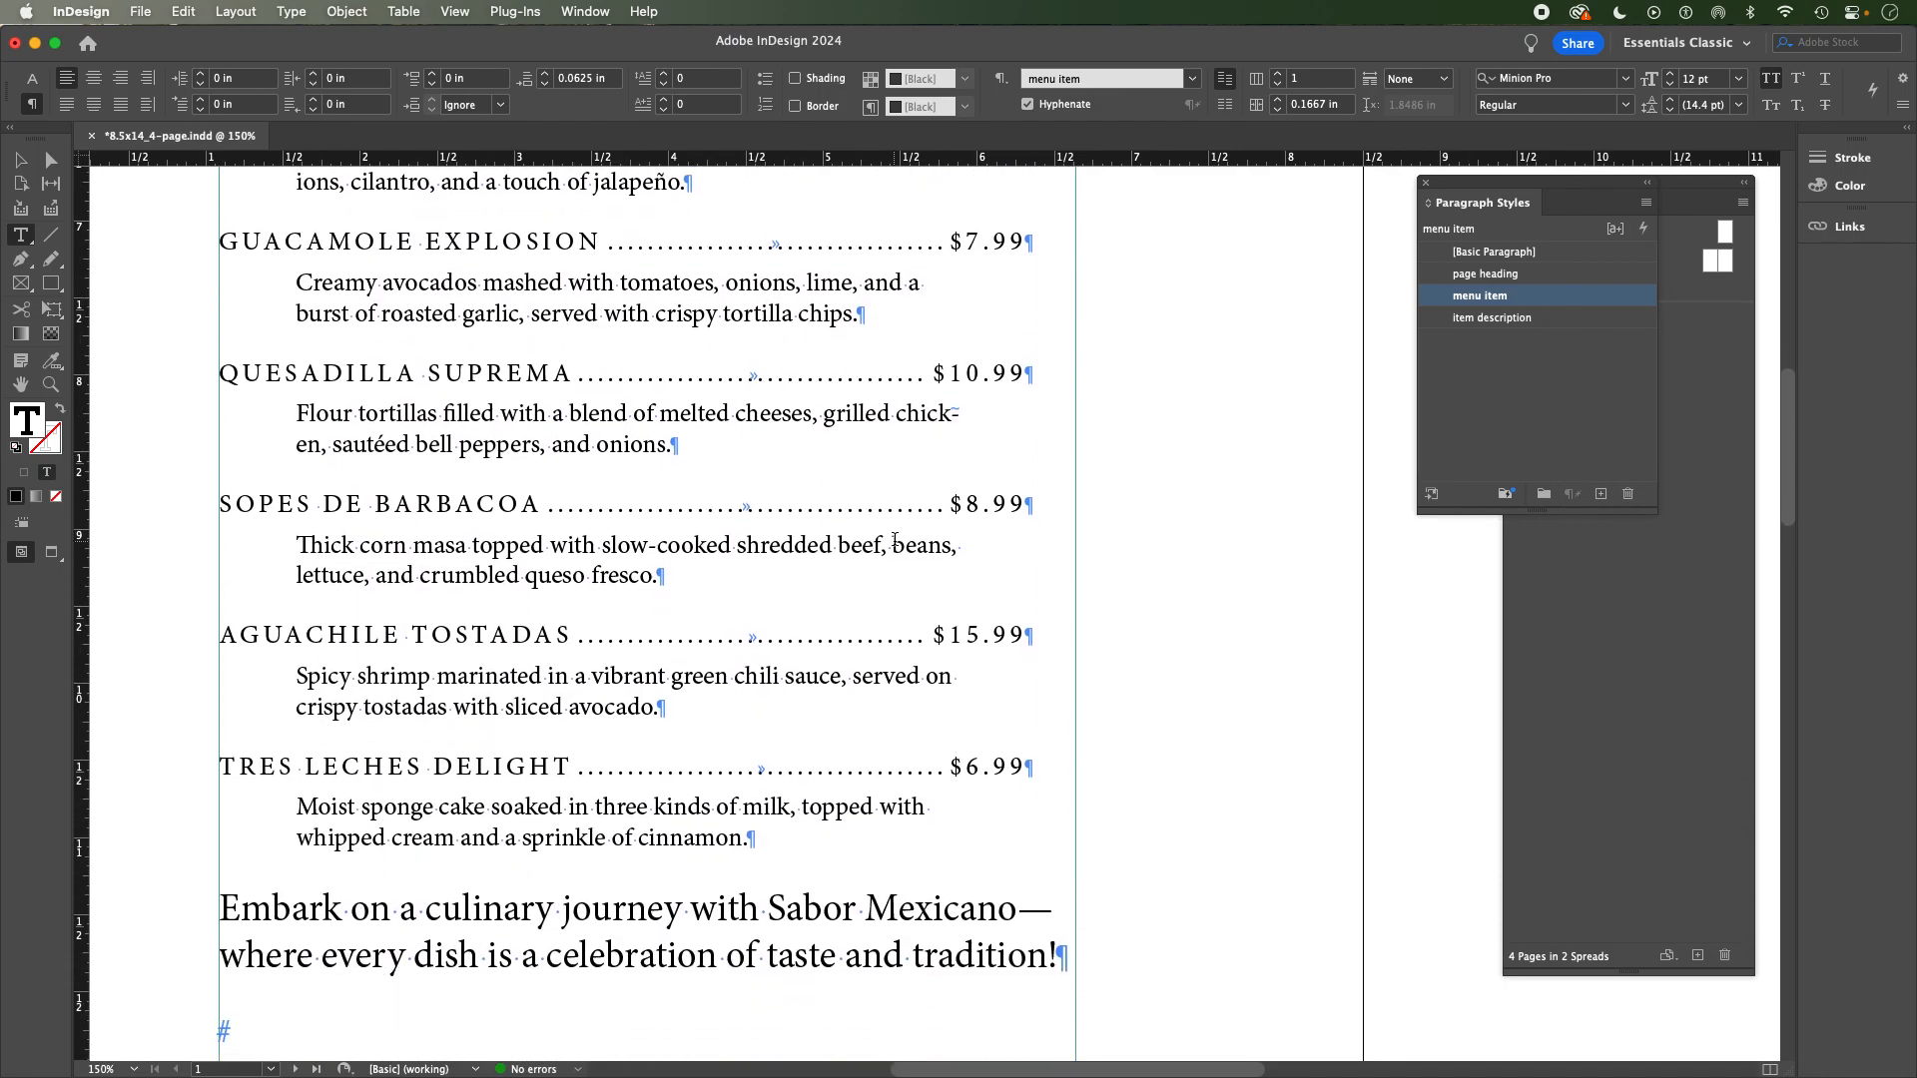
scroll(894, 539, "up", 9)
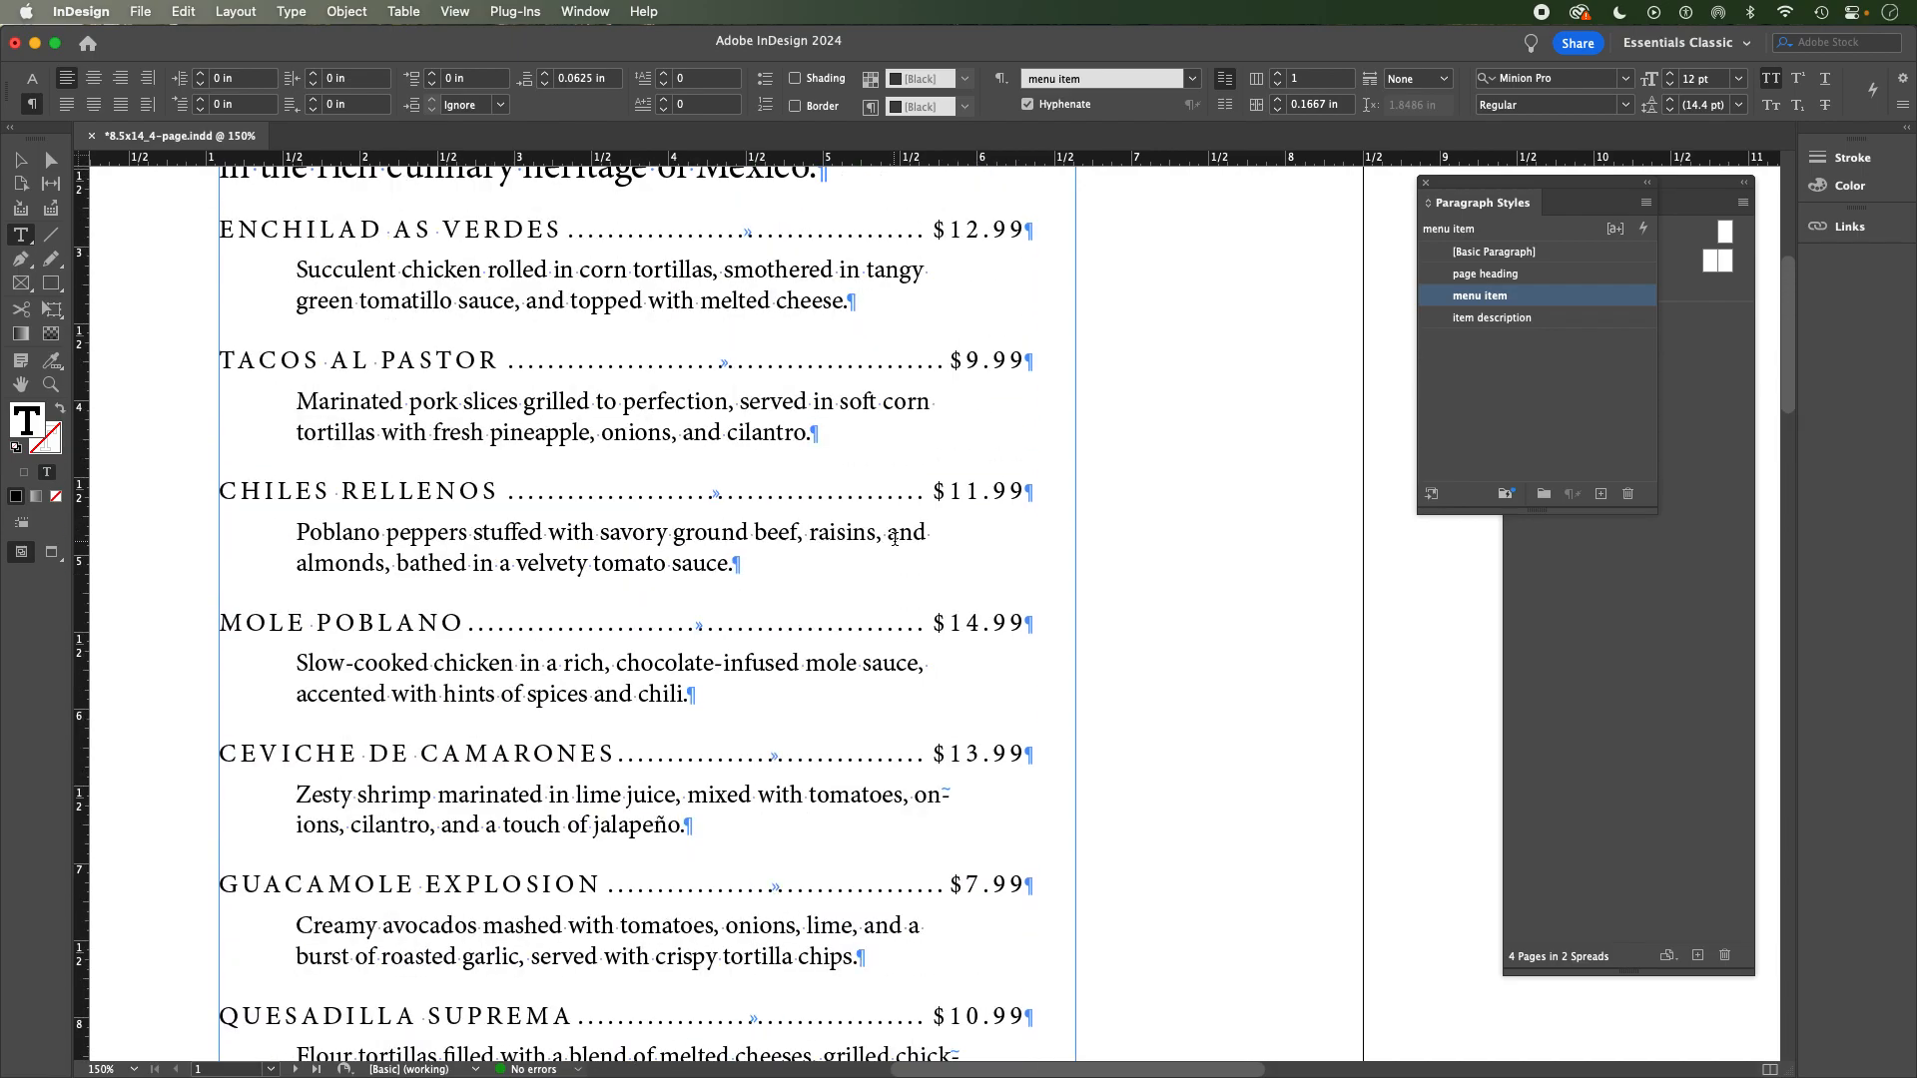
scroll(732, 451, "up", 4)
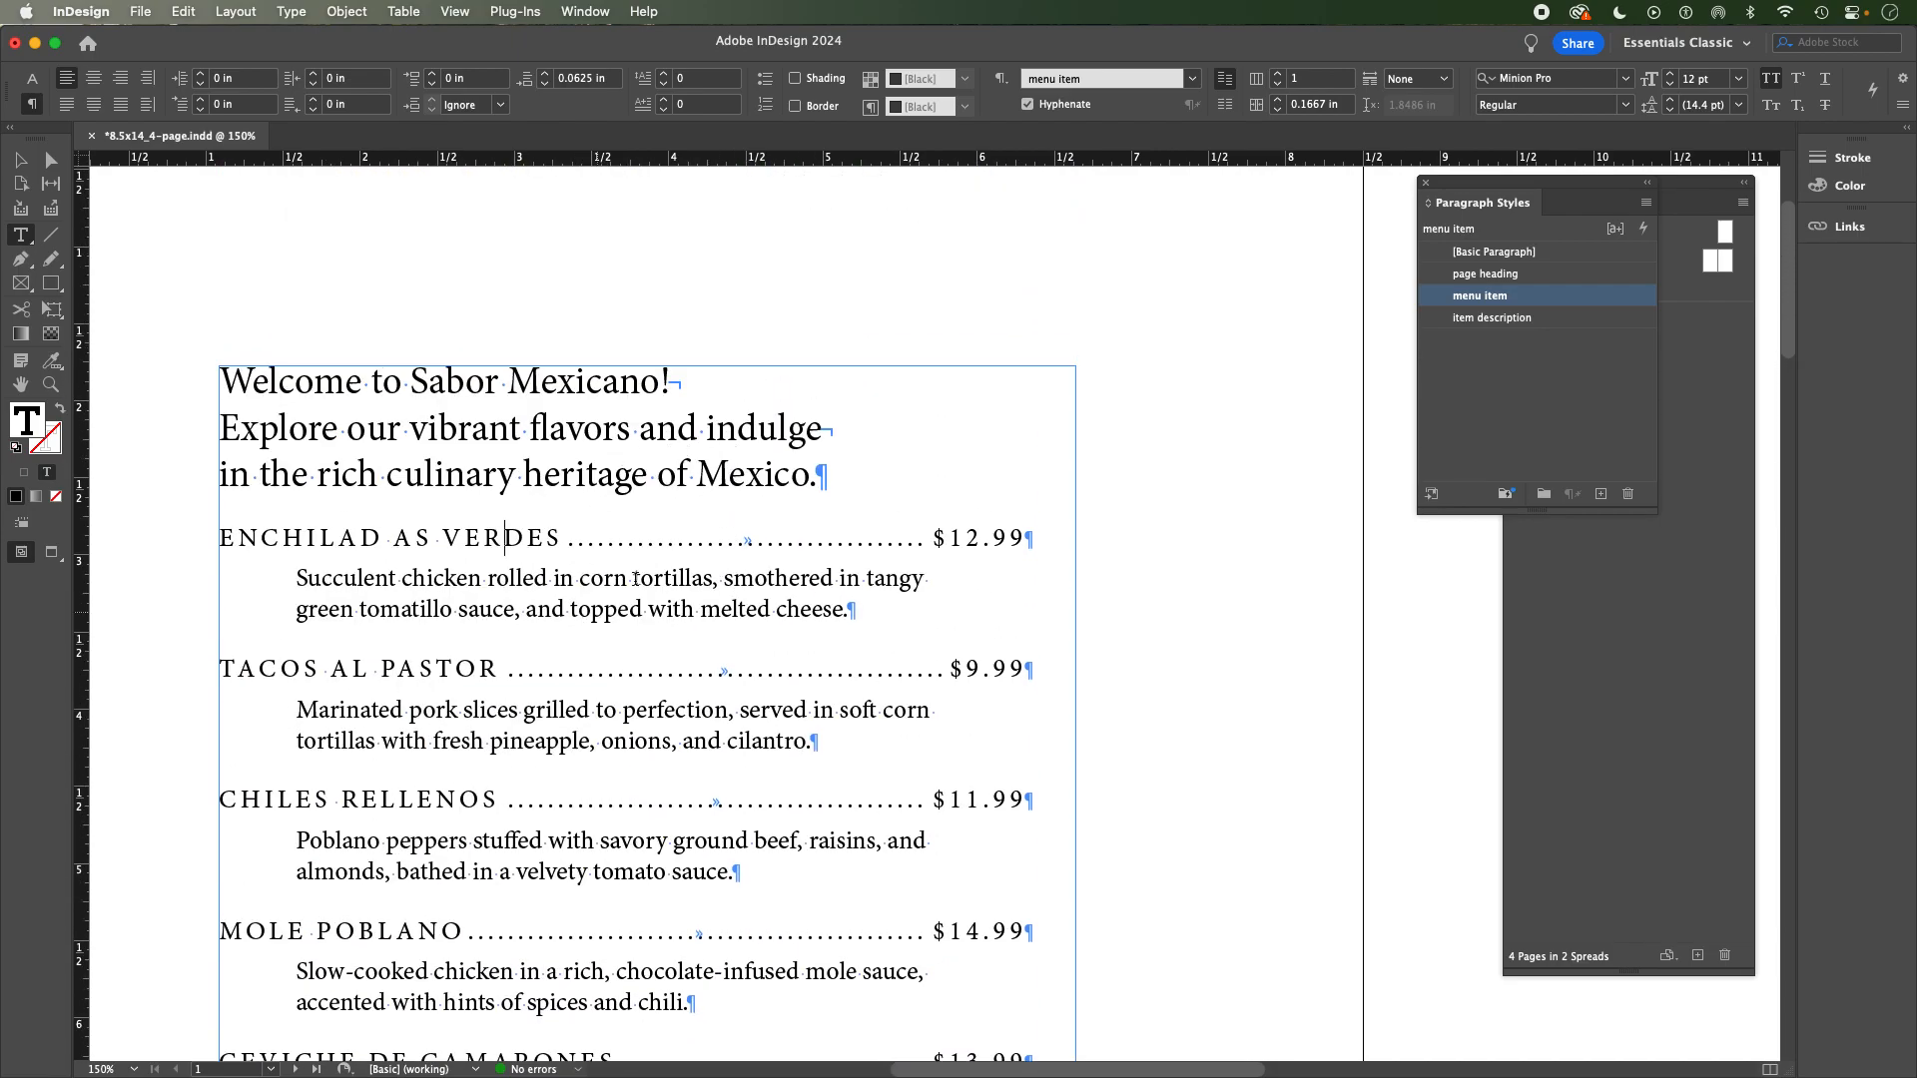
scroll(621, 589, "down", 1)
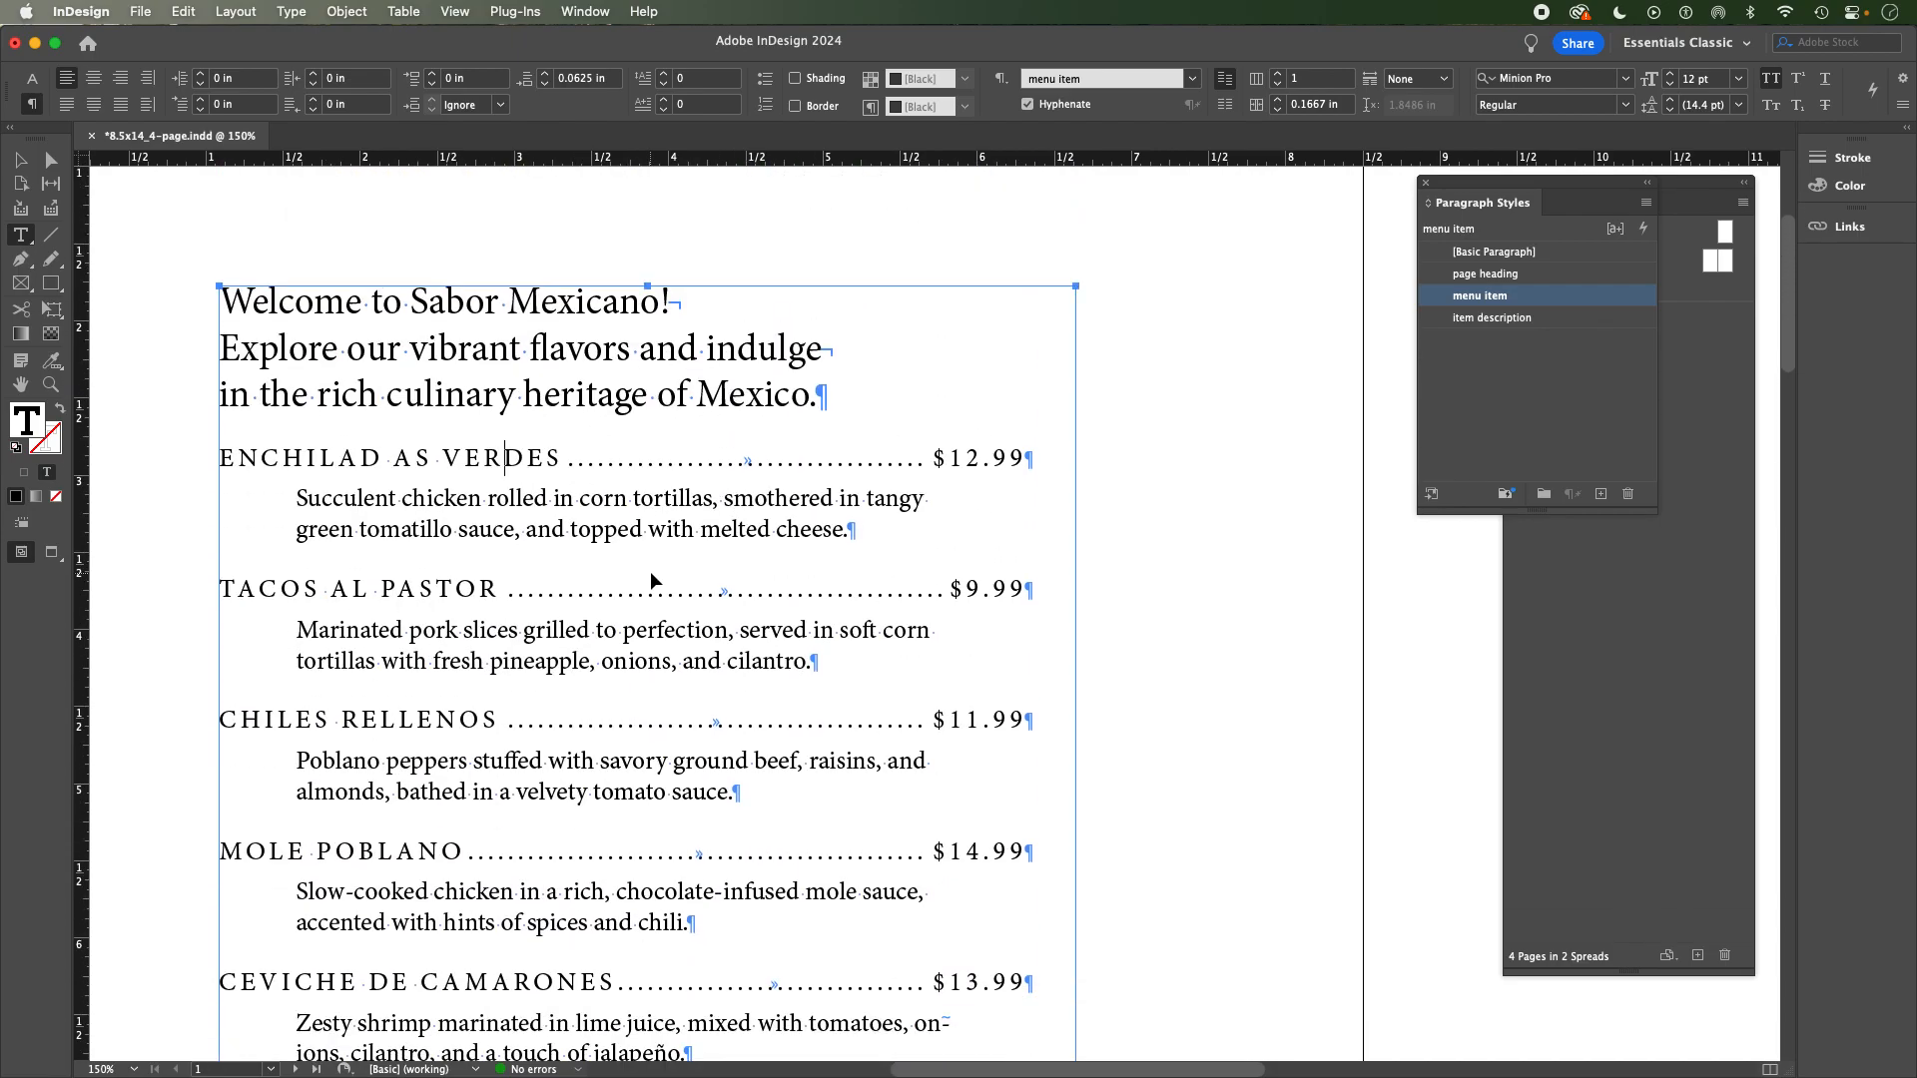
key("super+0")
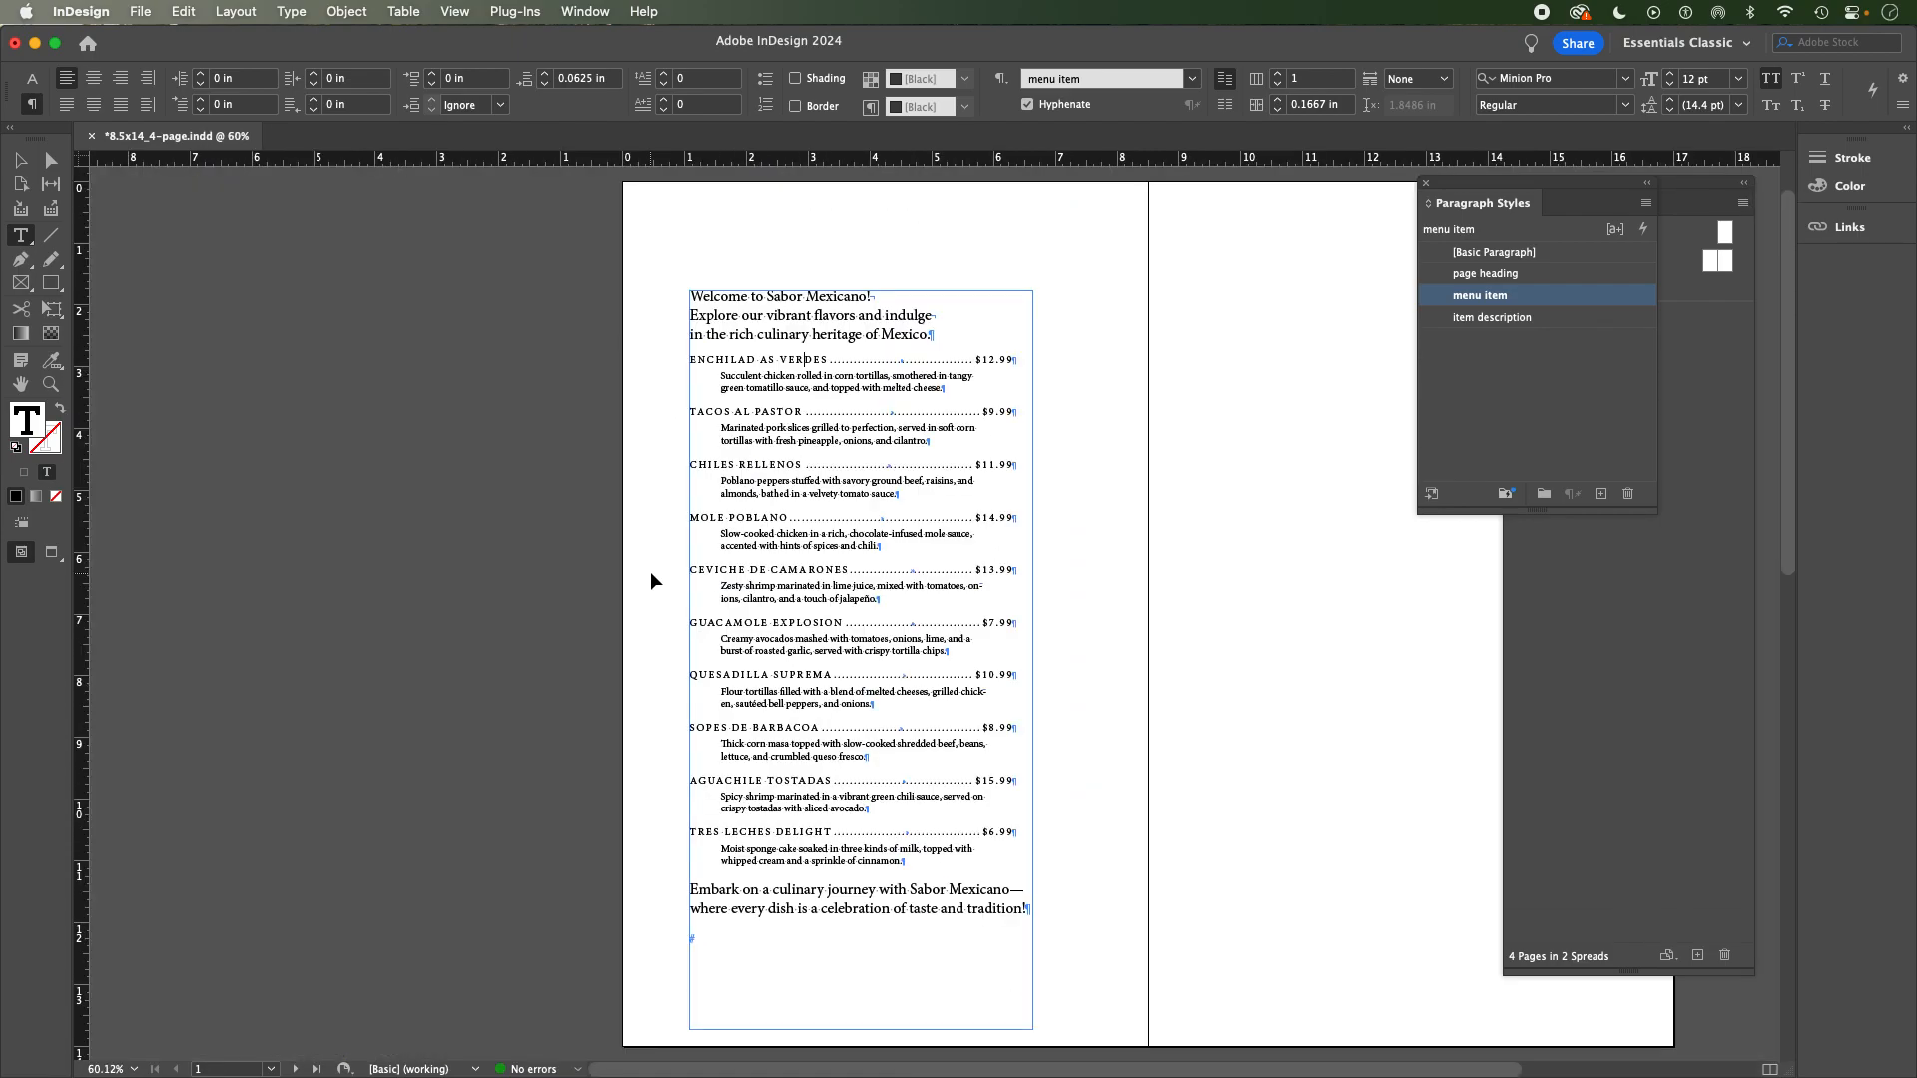
left_click(955, 640, "super")
left_click_drag(884, 611, 832, 644)
key("BackSpace")
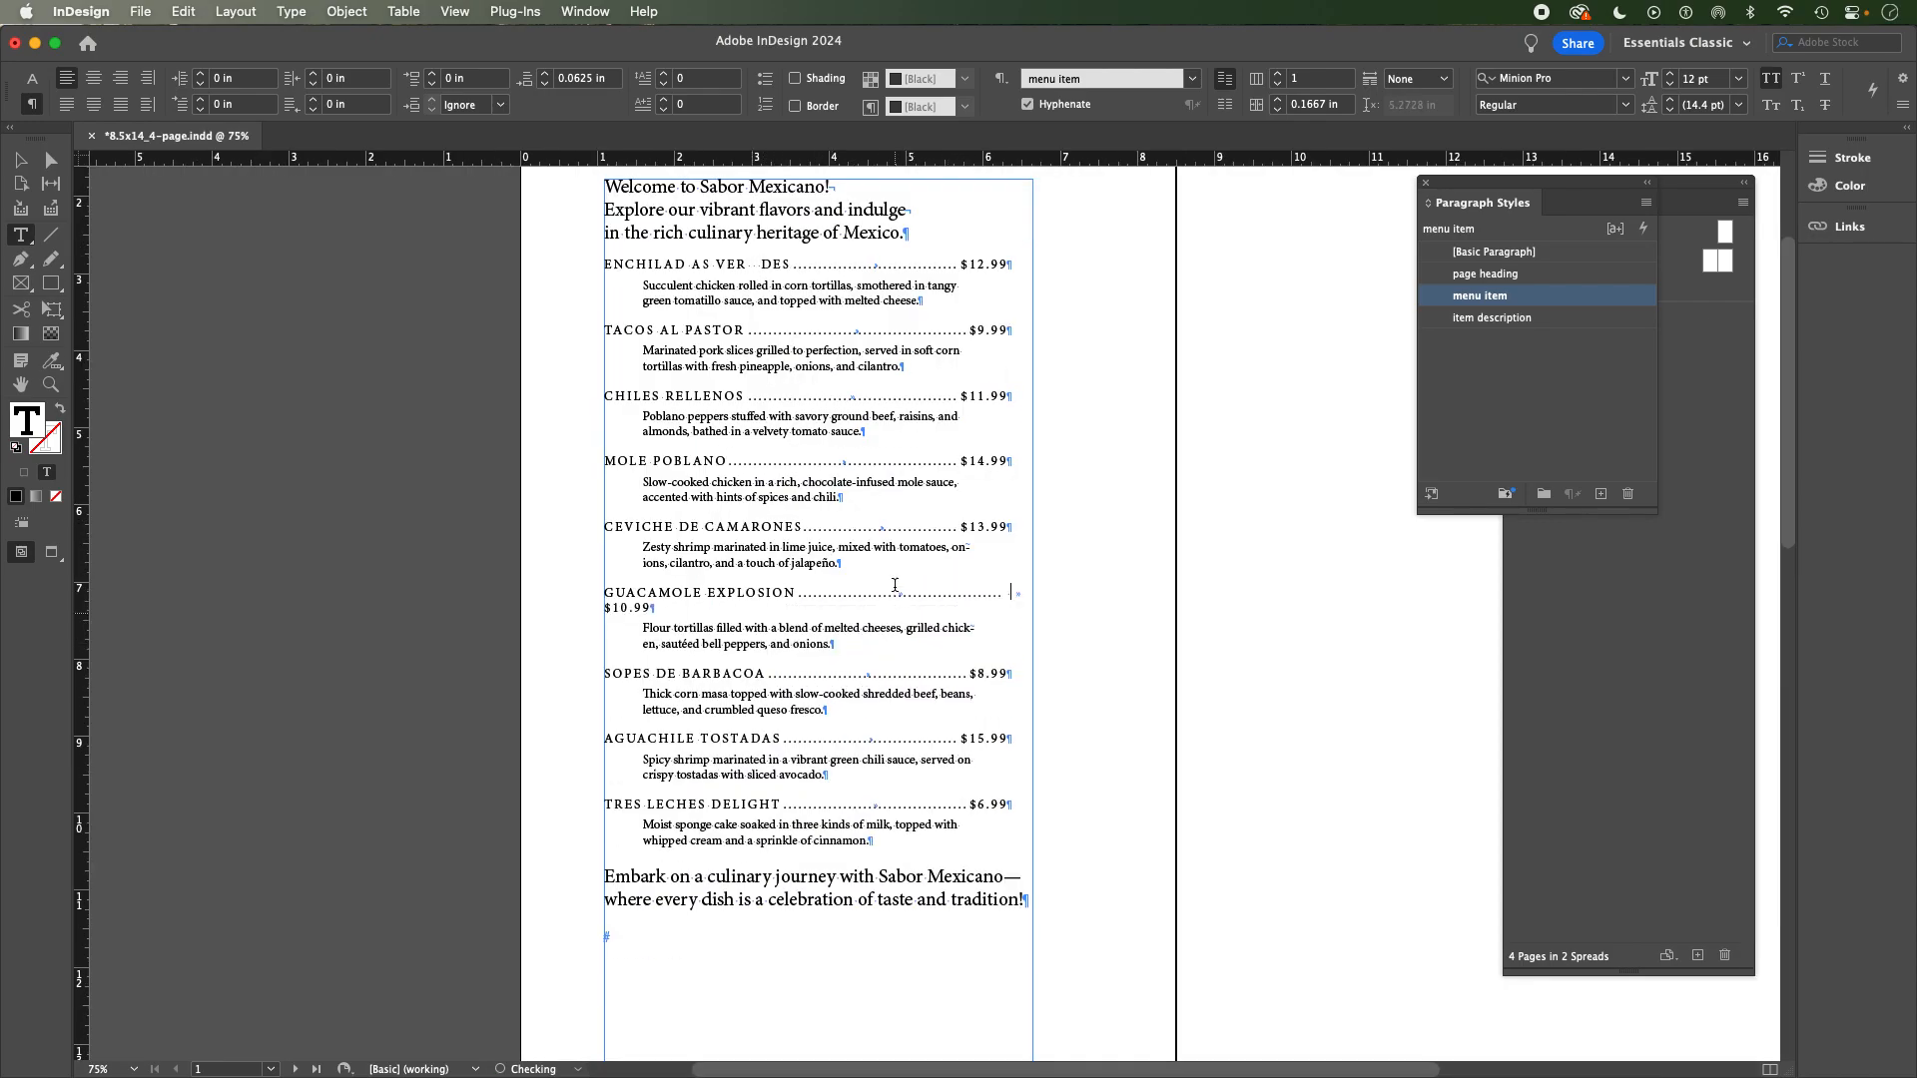
key("super+z")
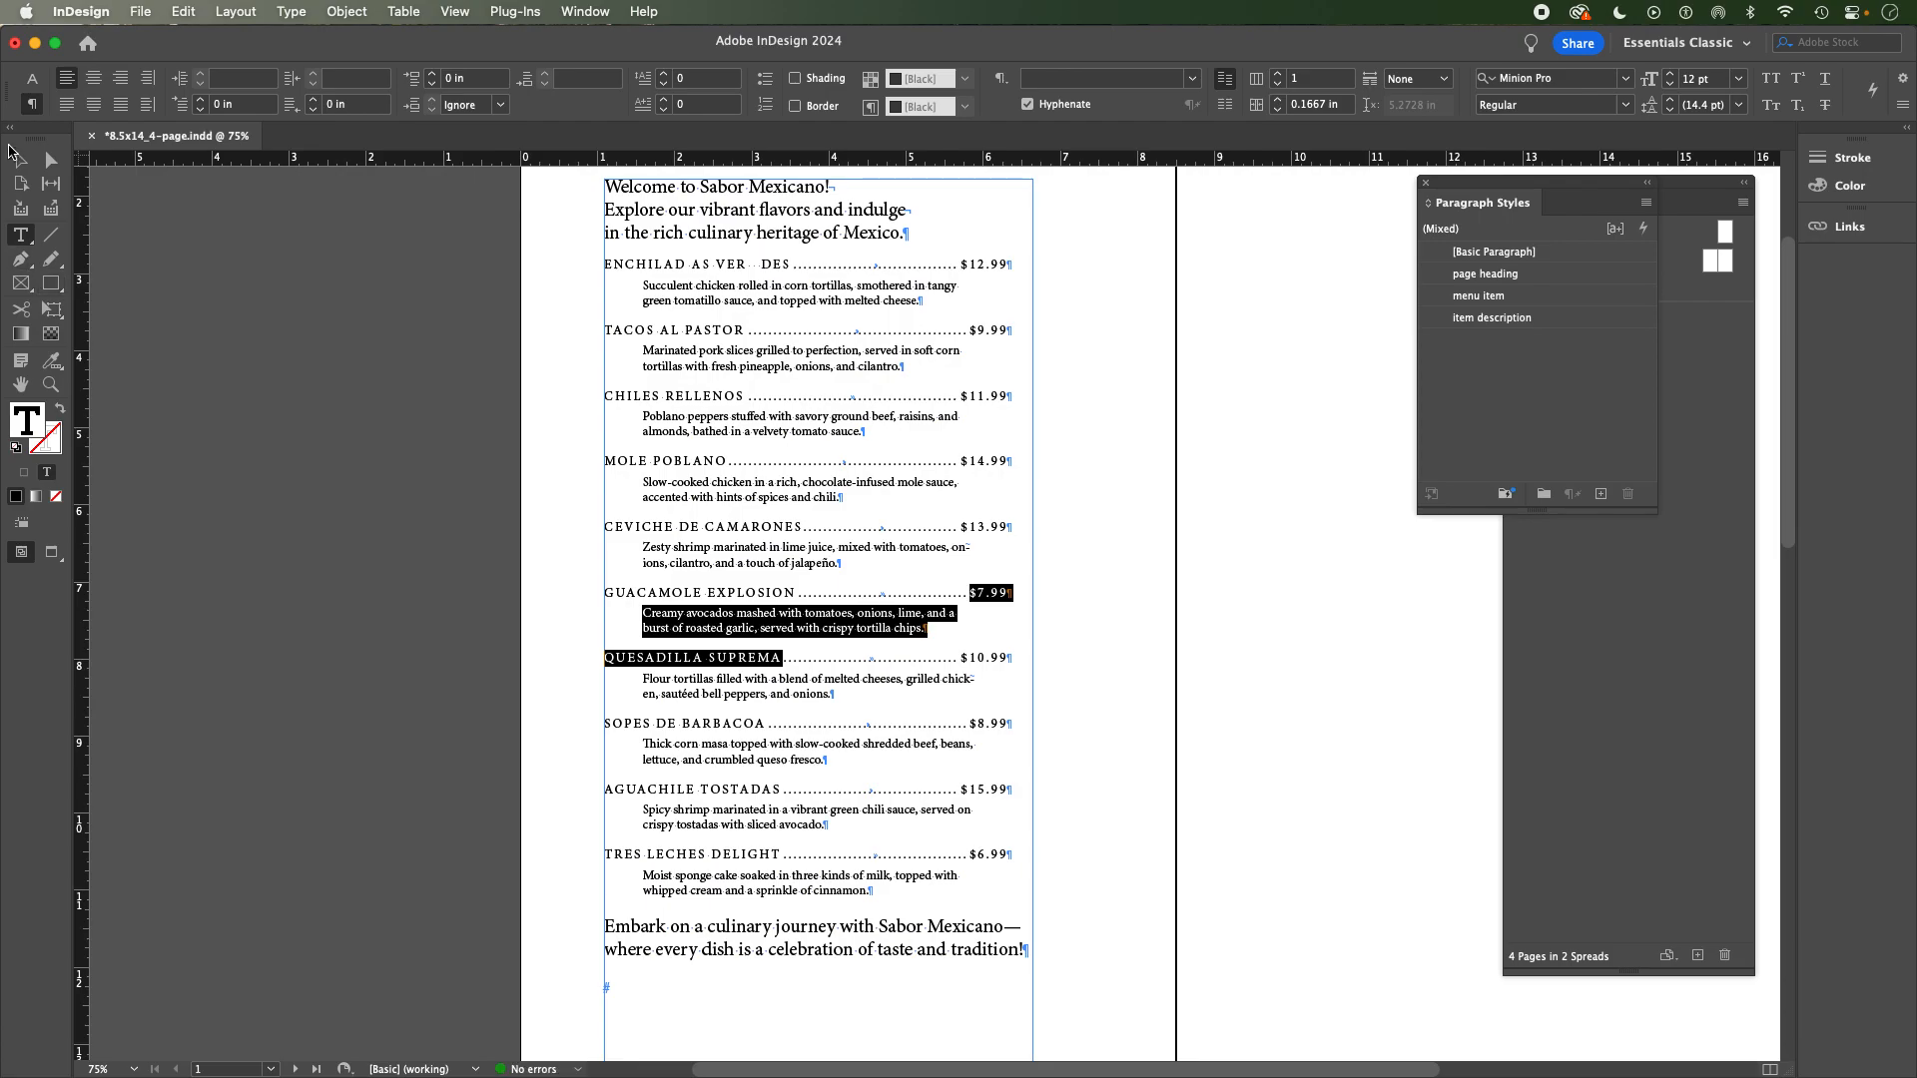
Switch to the Selection tool with nothing selected and bring the facing page into view.
left_click(21, 160)
key("super+shift+a")
left_click_drag(955, 540, 658, 566)
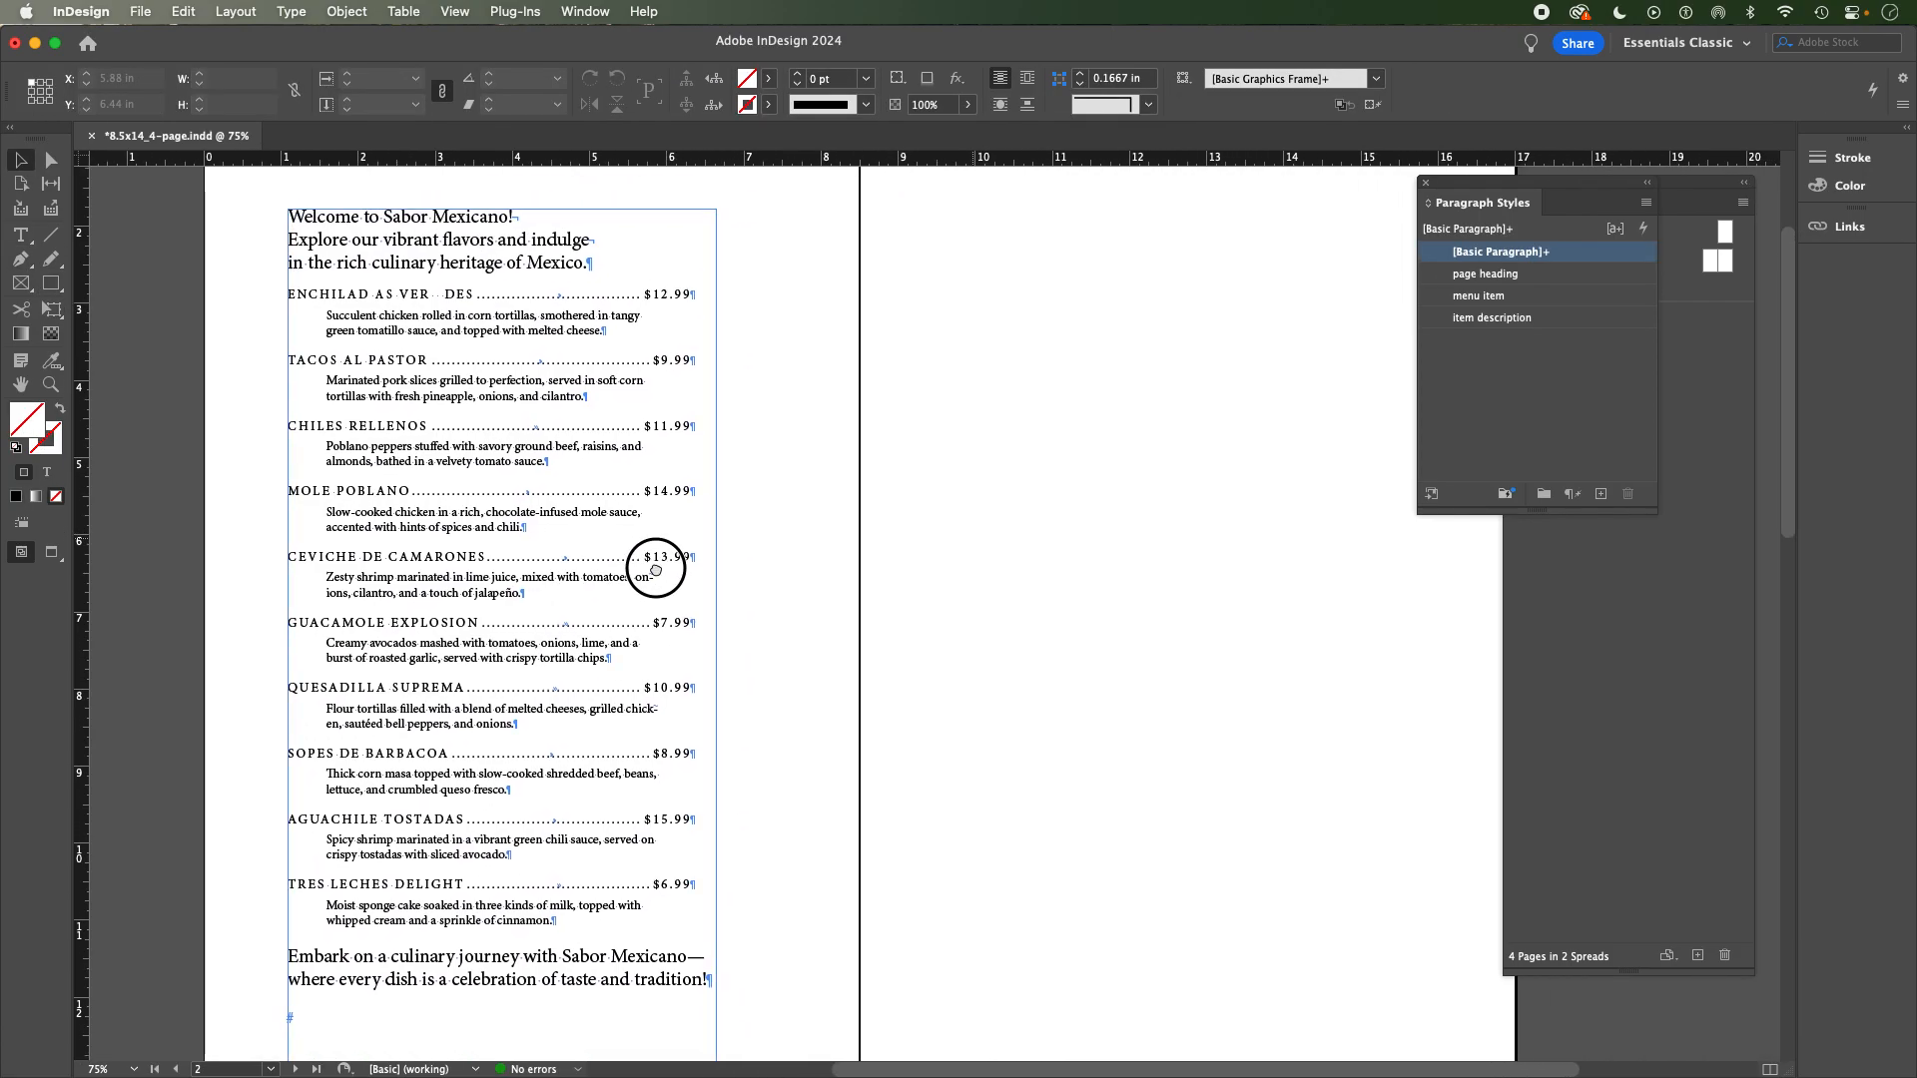